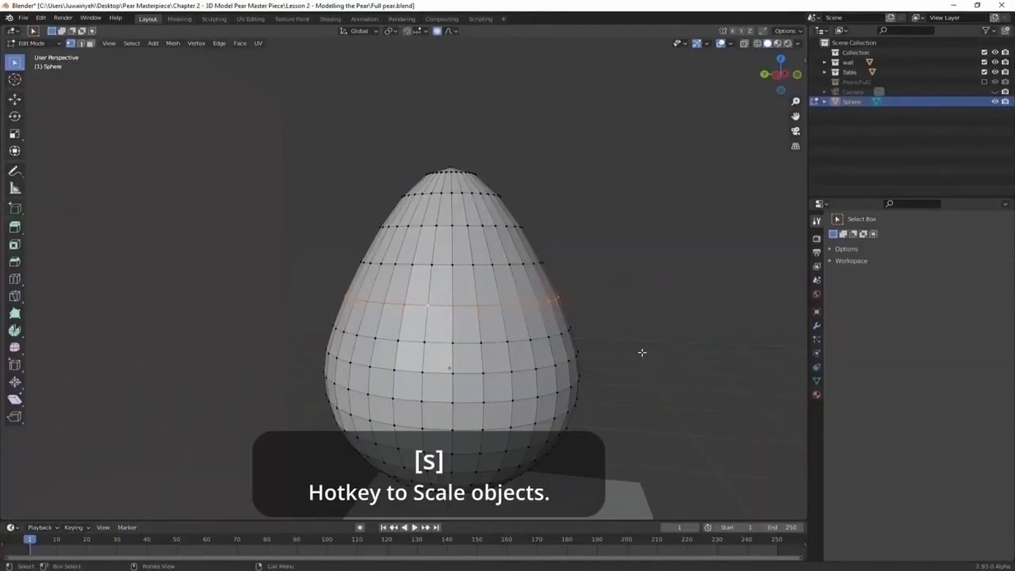
pyautogui.press('s')
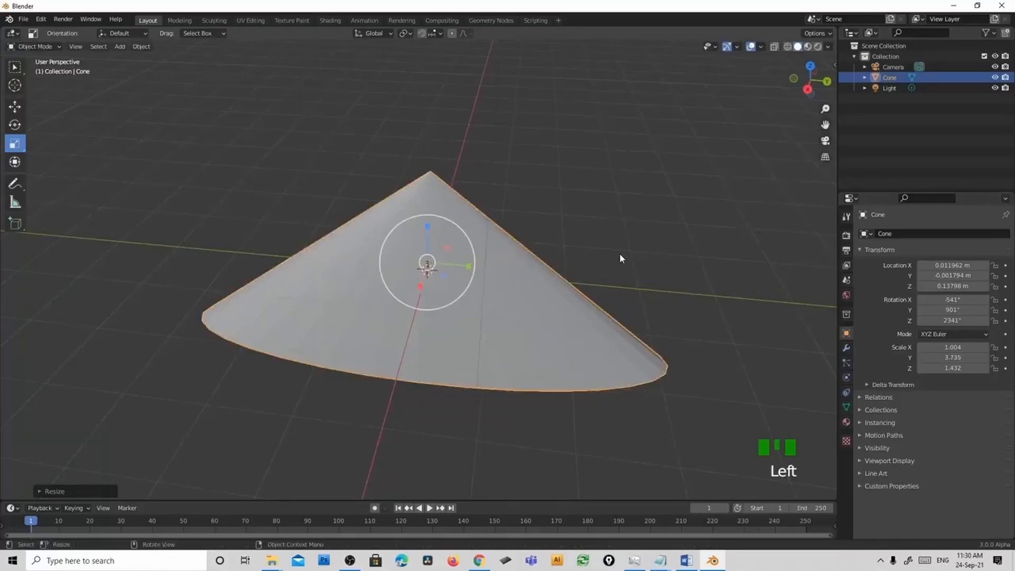
pyautogui.moveTo(619, 255); pyautogui.dragTo(358, 301, button='middle')
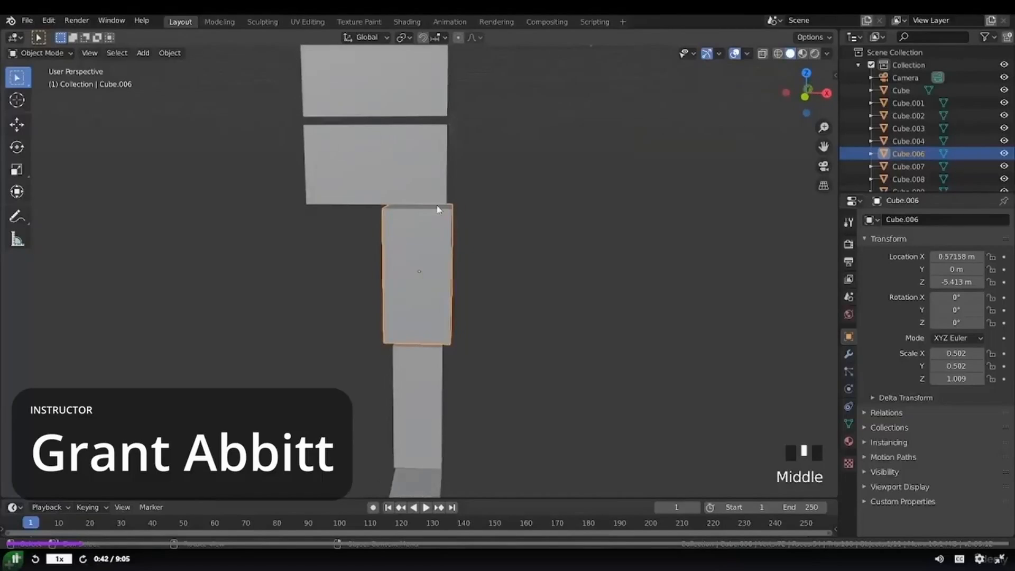
pyautogui.moveTo(432, 227); pyautogui.dragTo(431, 221, button='middle')
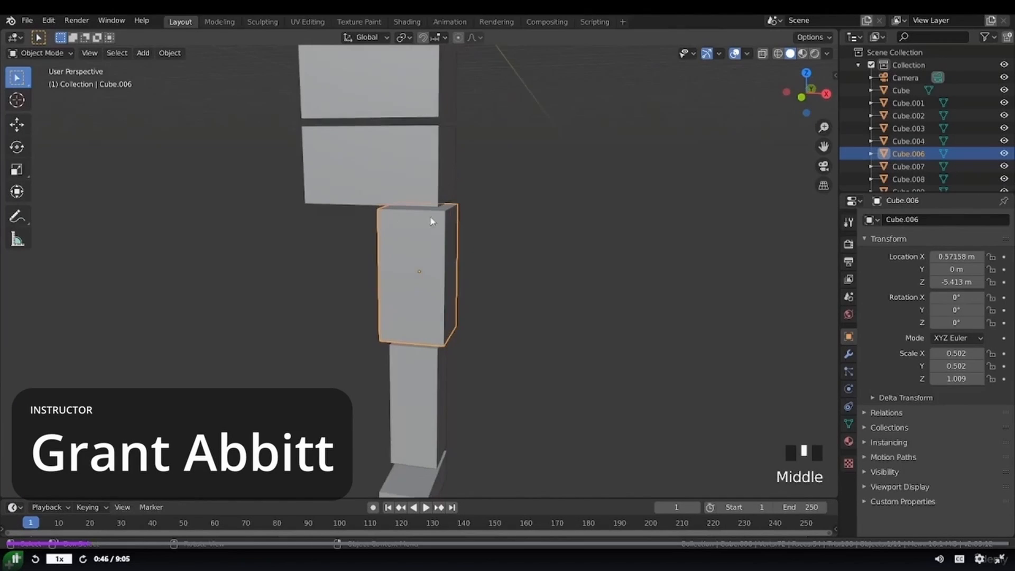
# - Edit the upper leg block's mesh and raise its outer top edge about 0.4 m along the global Z axis
pyautogui.press('Tab')
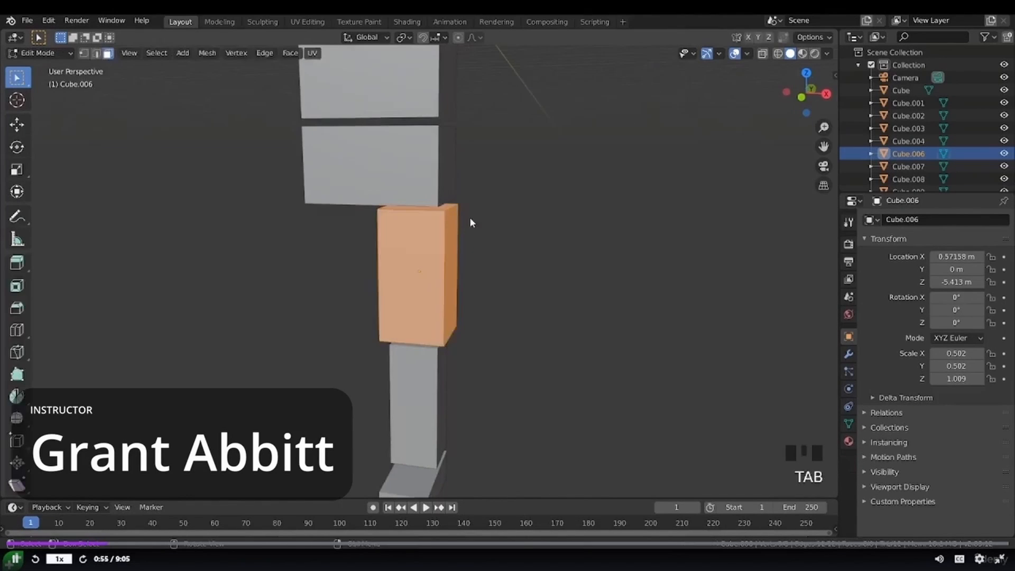
pyautogui.press('2')
pyautogui.click(451, 206)
pyautogui.press('g')
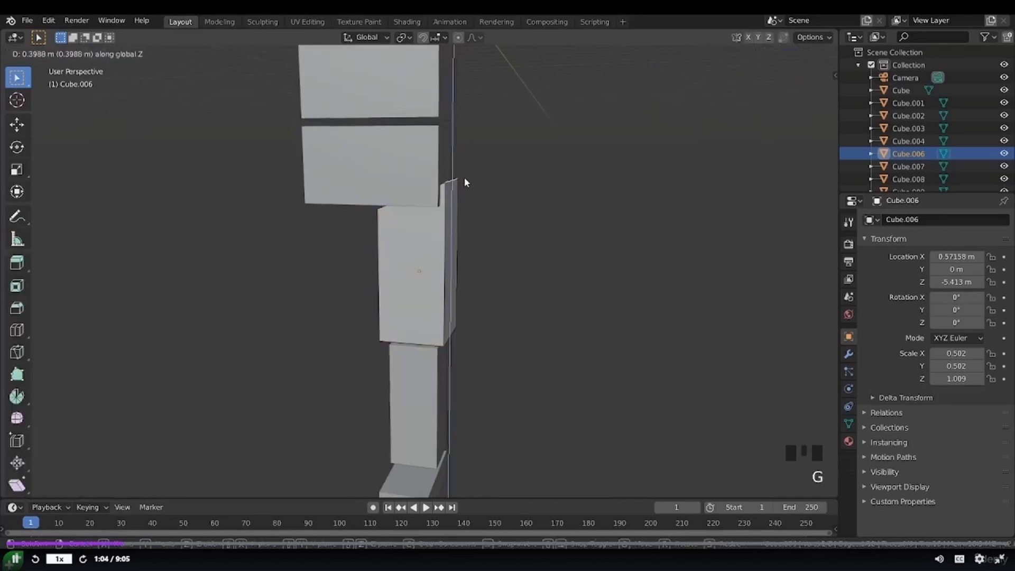
pyautogui.middleClick(435, 164)
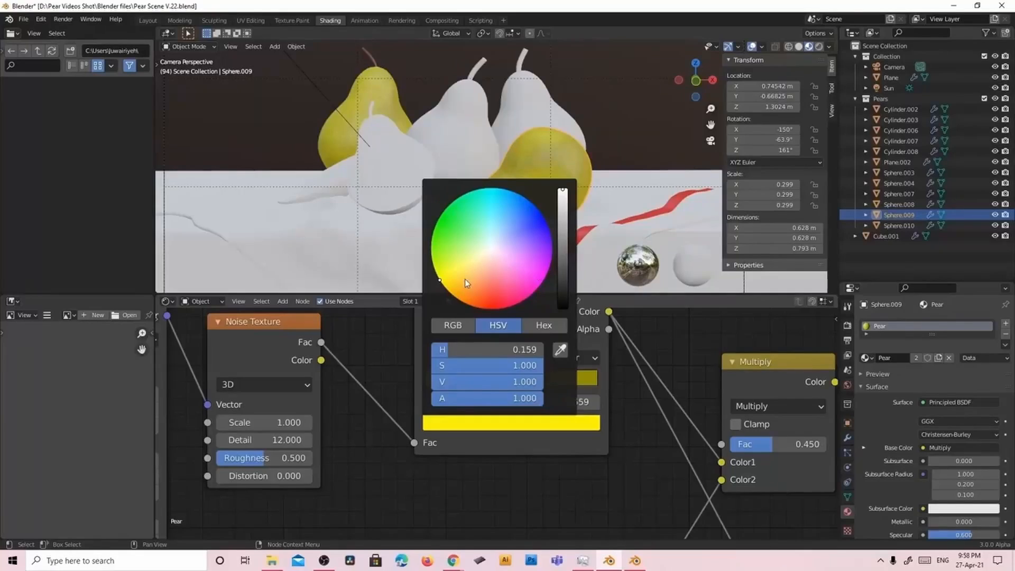
pyautogui.moveTo(465, 279); pyautogui.dragTo(488, 296)
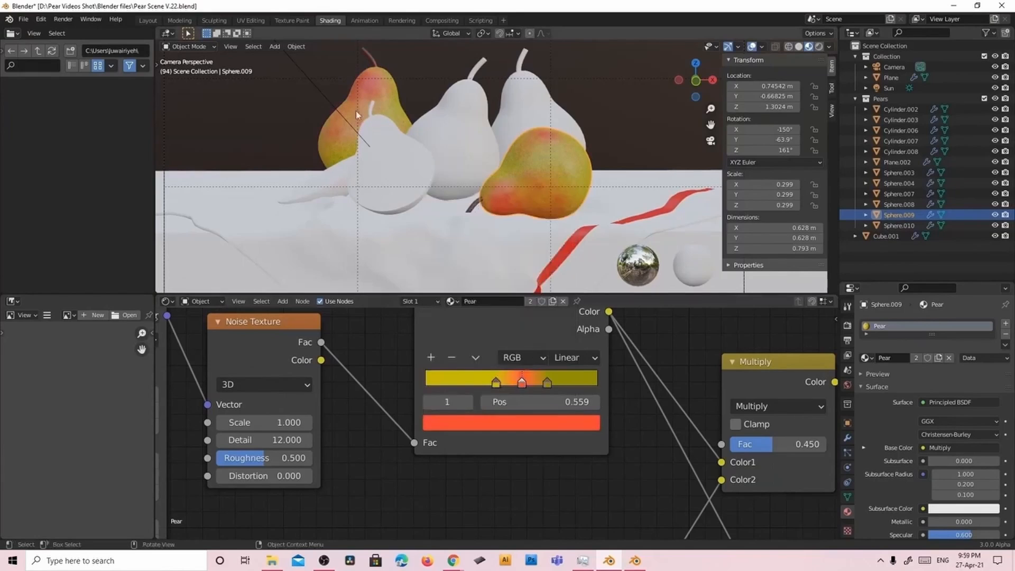
pyautogui.hotkey('ctrl', 'z')
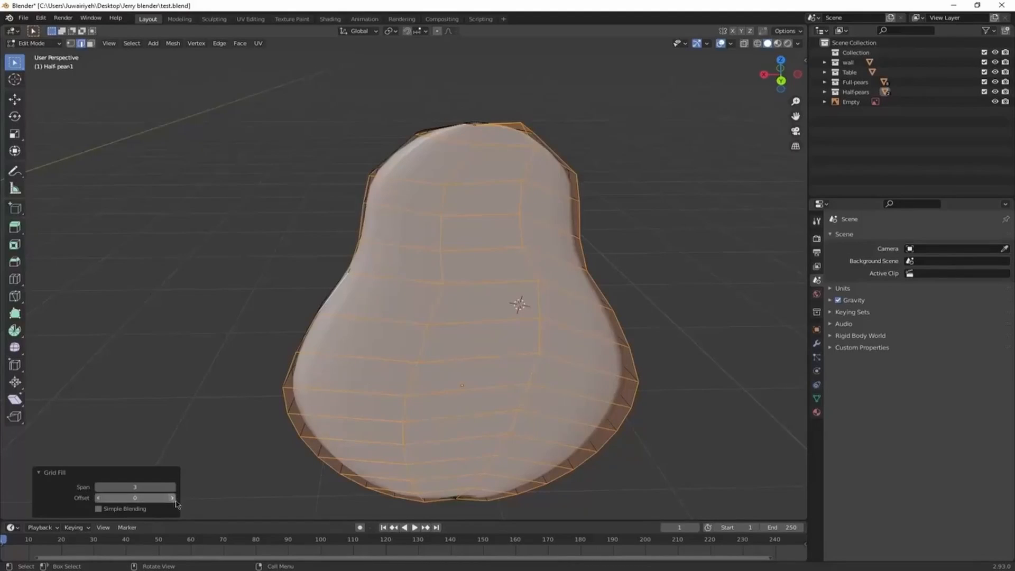
# - Set the grid fill on the half pear's flat face to an offset of 6 and adjust its span
pyautogui.click(172, 498)
pyautogui.click(174, 498)
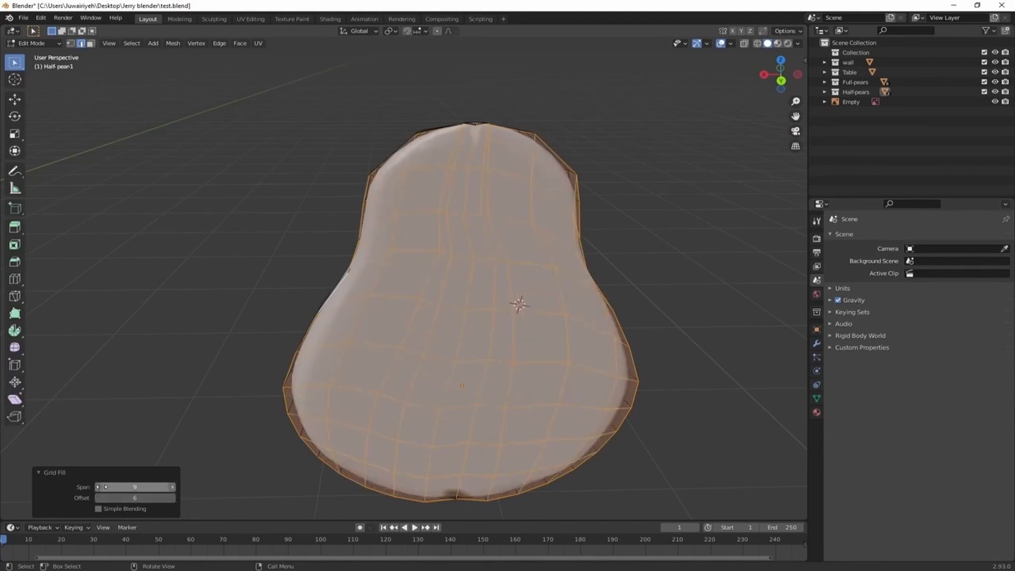
pyautogui.click(99, 488)
pyautogui.moveTo(395, 442)
pyautogui.mouseDown(button='middle')
pyautogui.moveTo(398, 400)
pyautogui.moveTo(492, 501)
pyautogui.moveTo(388, 439)
pyautogui.mouseUp(button='middle')
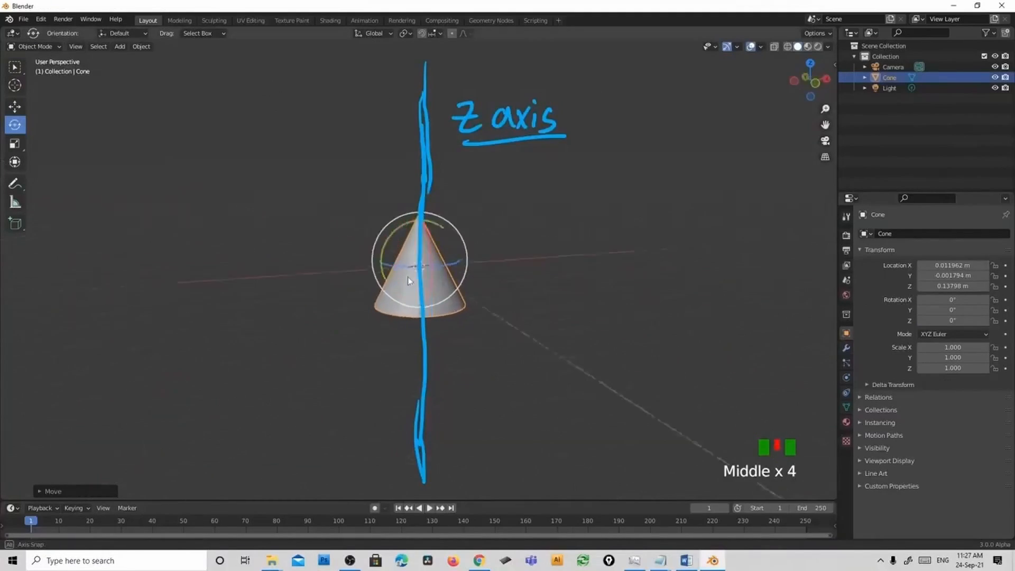
# - Rotate the cone about its Z axis
pyautogui.moveTo(460, 256); pyautogui.dragTo(391, 259)
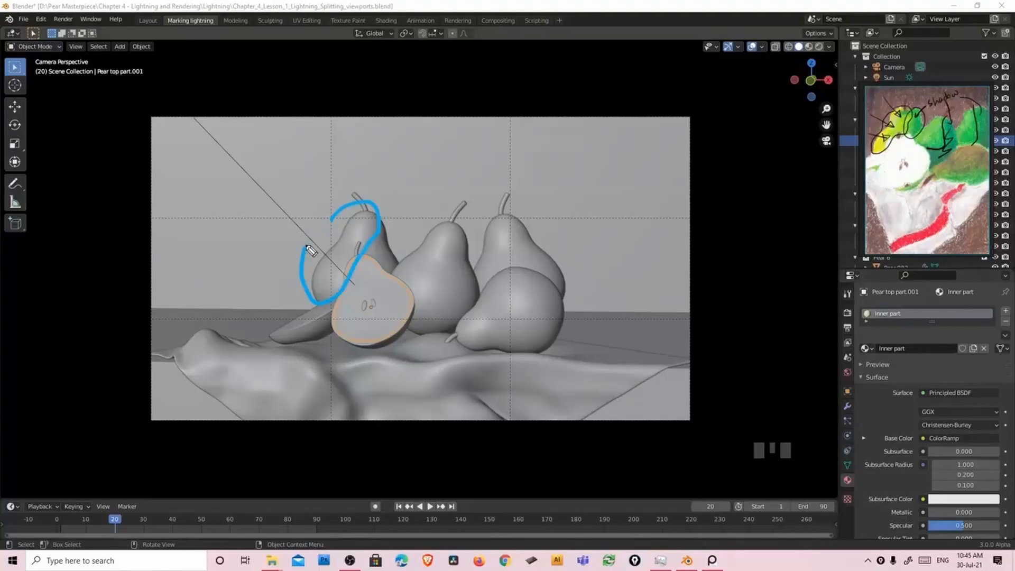
# - Annotate the pear reference and the camera view with pear outlines and arrows marking the direction of the light
pyautogui.moveTo(394, 258); pyautogui.dragTo(452, 225)
pyautogui.moveTo(476, 288); pyautogui.dragTo(526, 277)
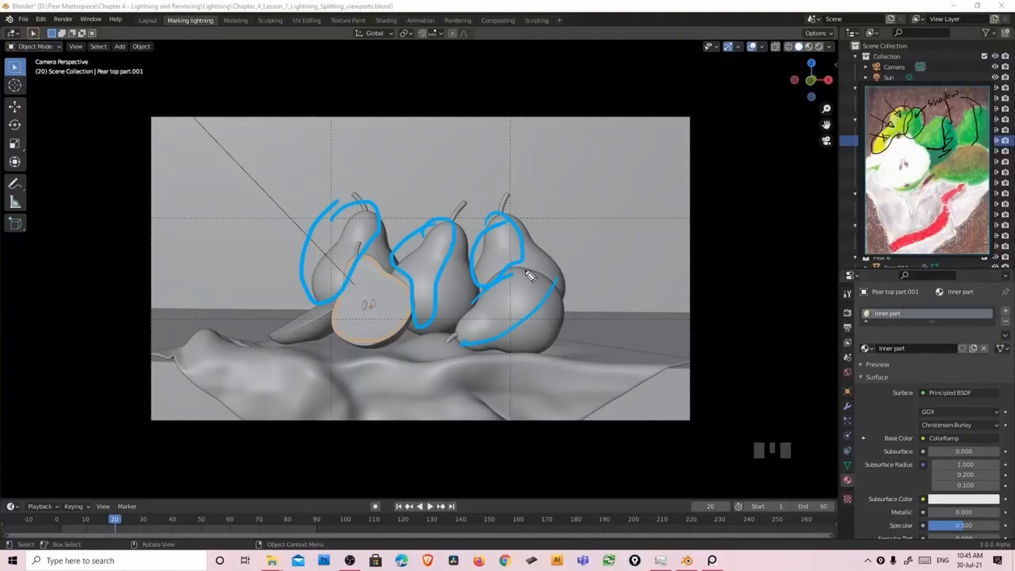
pyautogui.moveTo(247, 140); pyautogui.dragTo(291, 188)
pyautogui.moveTo(237, 176); pyautogui.dragTo(271, 209)
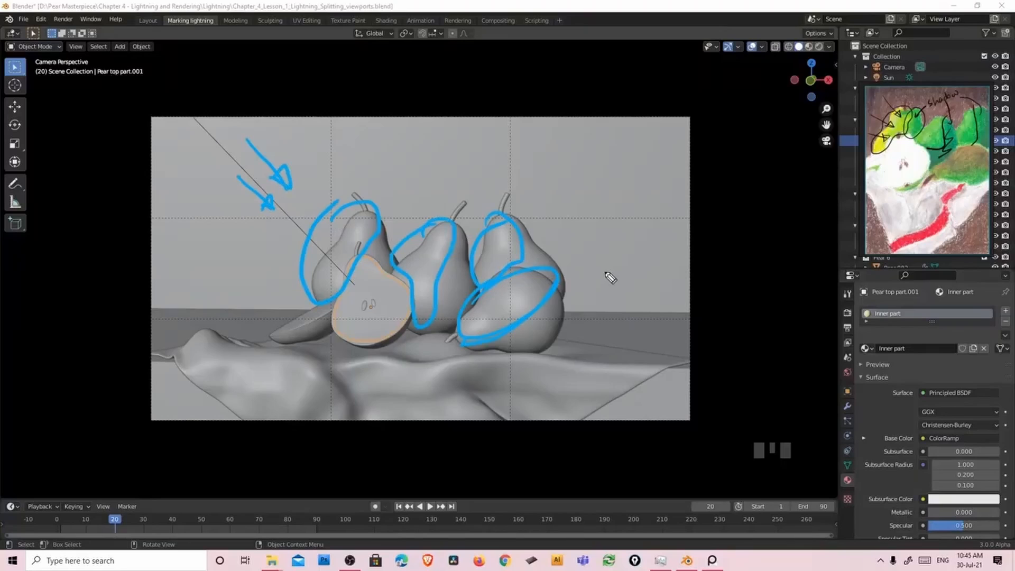
pyautogui.moveTo(516, 217); pyautogui.dragTo(550, 259)
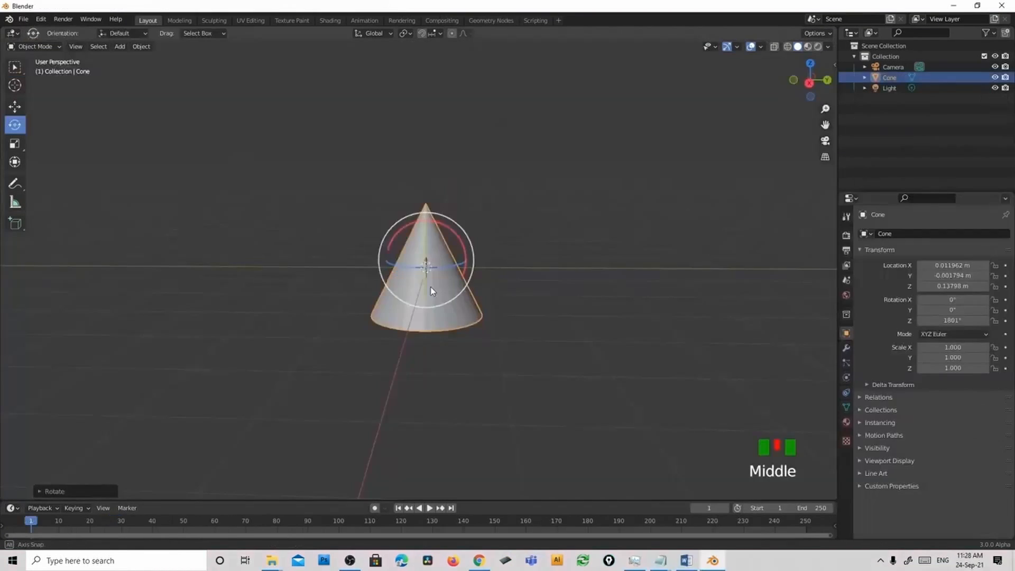
# - Rotate the cone about its X axis
pyautogui.moveTo(466, 285); pyautogui.dragTo(427, 283, button='middle')
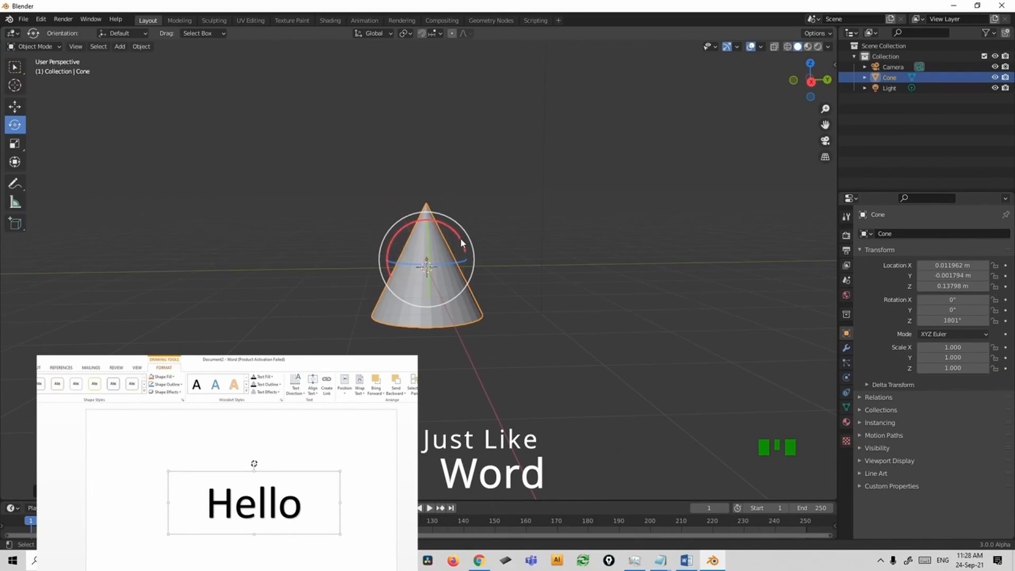
pyautogui.moveTo(462, 243); pyautogui.dragTo(493, 226)
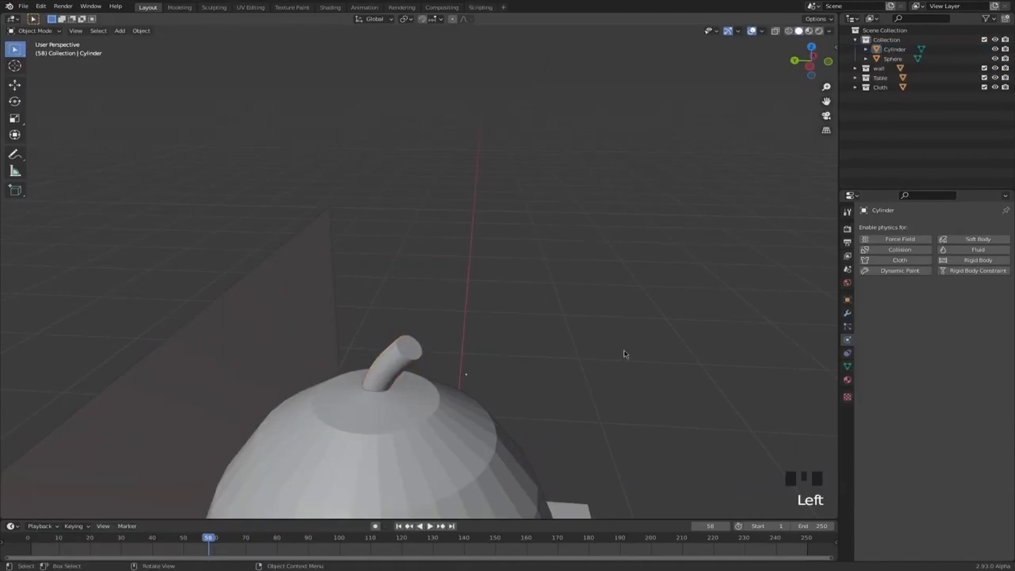
# - Select the pear's stem, move it along the Z axis on top of the pear, and start rotating it
pyautogui.scroll(3, 574, 312)
pyautogui.click(423, 184)
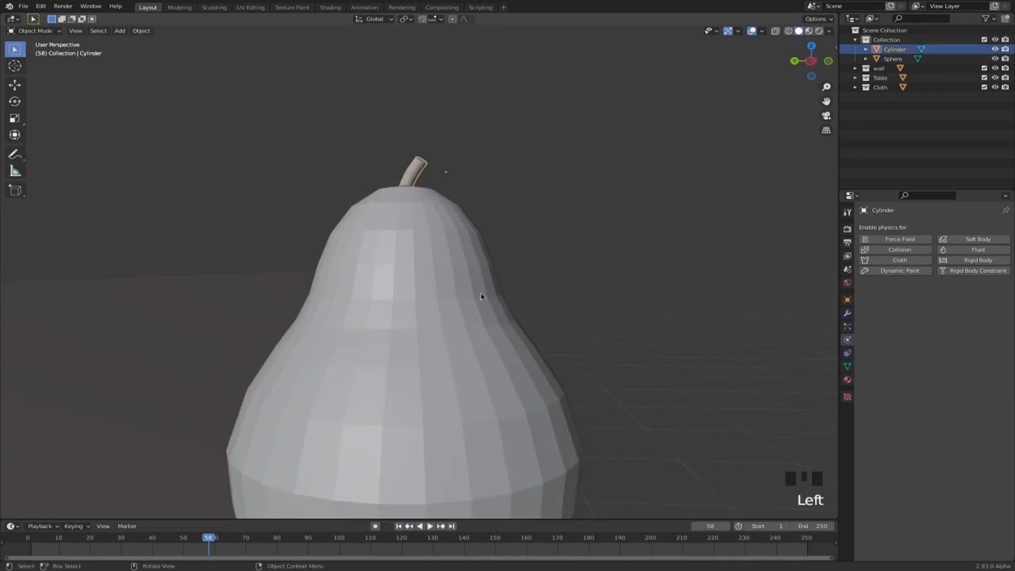
pyautogui.press('g')
pyautogui.press('z')
pyautogui.click(476, 317)
pyautogui.press('r')
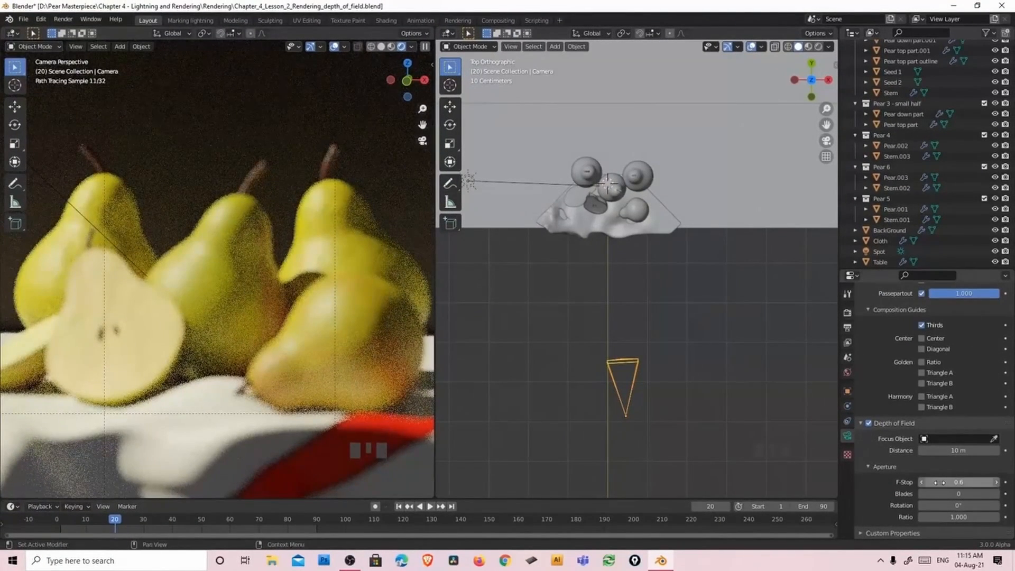
# - Adjust the F-Stop of the camera's depth of field
pyautogui.click(940, 483)
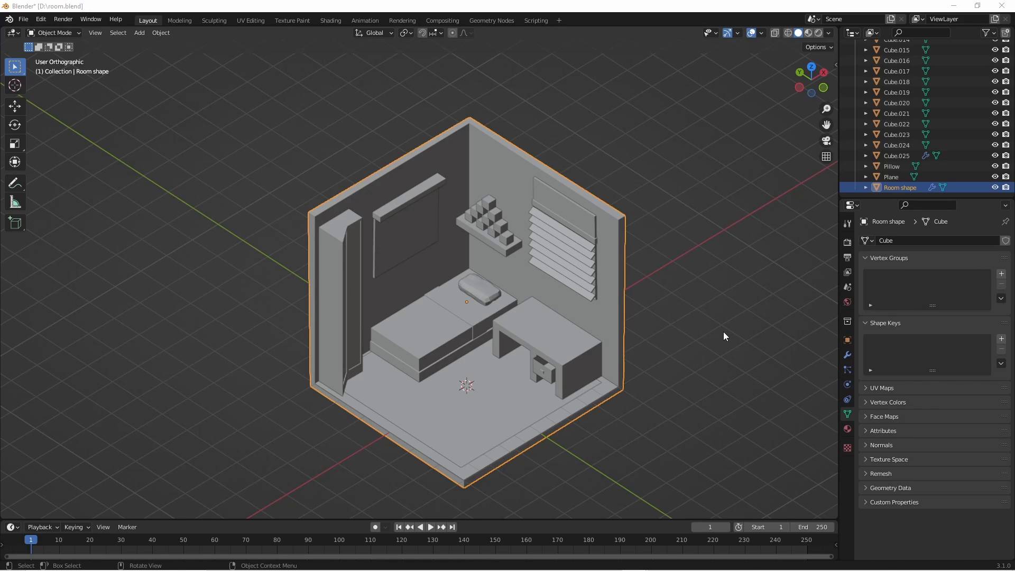
# - Switch the view of the room model from orthographic to perspective projection
pyautogui.moveTo(505, 328)
pyautogui.mouseDown(button='middle')
pyautogui.moveTo(541, 305)
pyautogui.moveTo(509, 324)
pyautogui.mouseUp(button='middle')
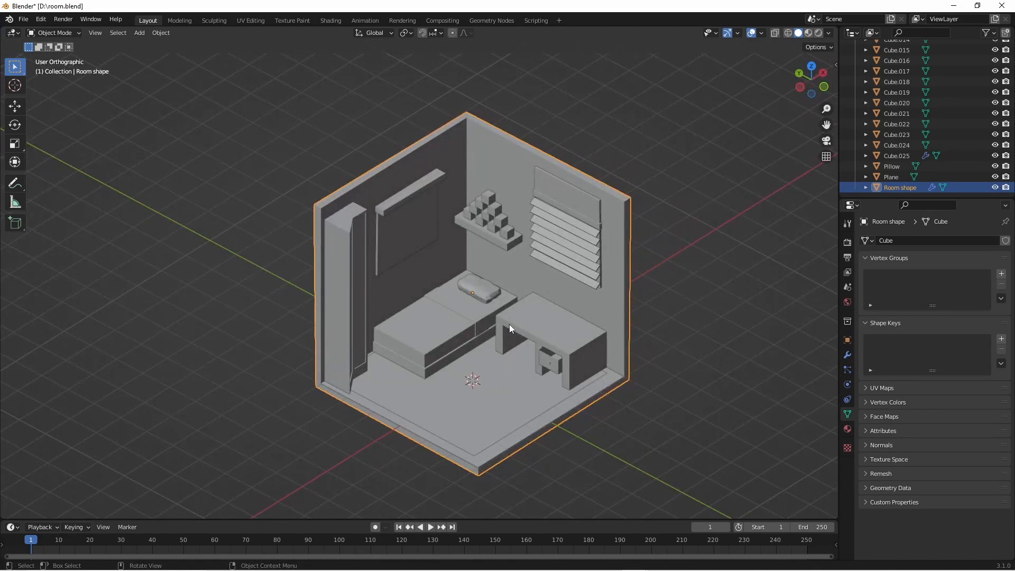
pyautogui.press('KP_5')
pyautogui.moveTo(605, 316); pyautogui.dragTo(641, 322, button='middle')
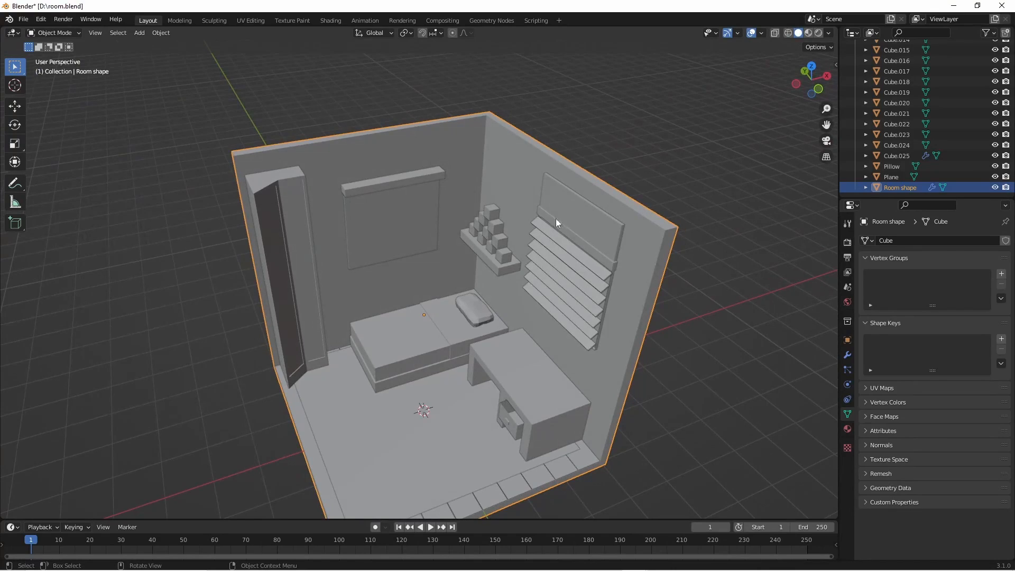
pyautogui.moveTo(657, 202); pyautogui.dragTo(765, 374, button='middle')
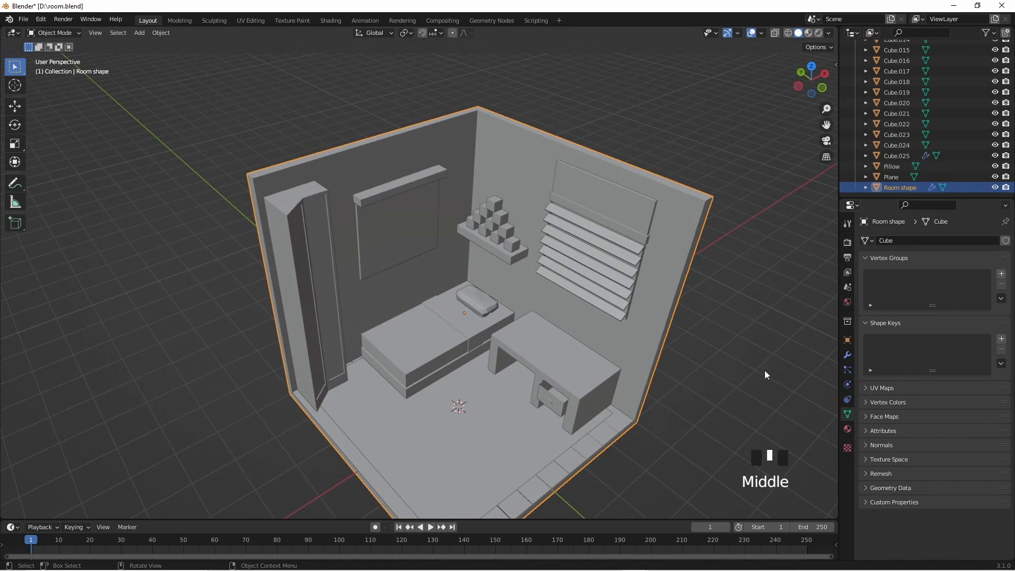
# - Open the material settings of the Room shape object and display the viewport in material preview shading
pyautogui.click(848, 429)
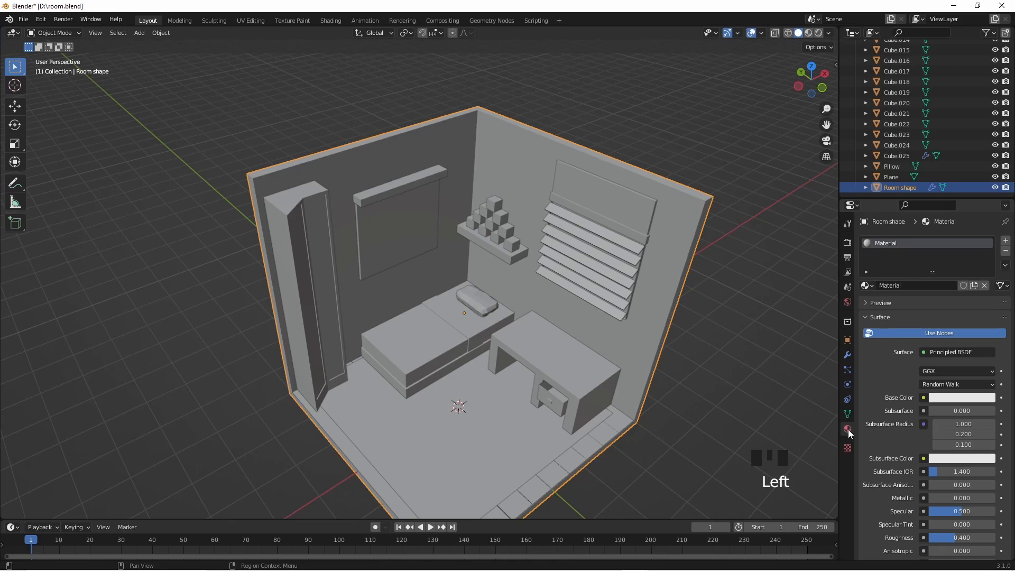
pyautogui.click(678, 235)
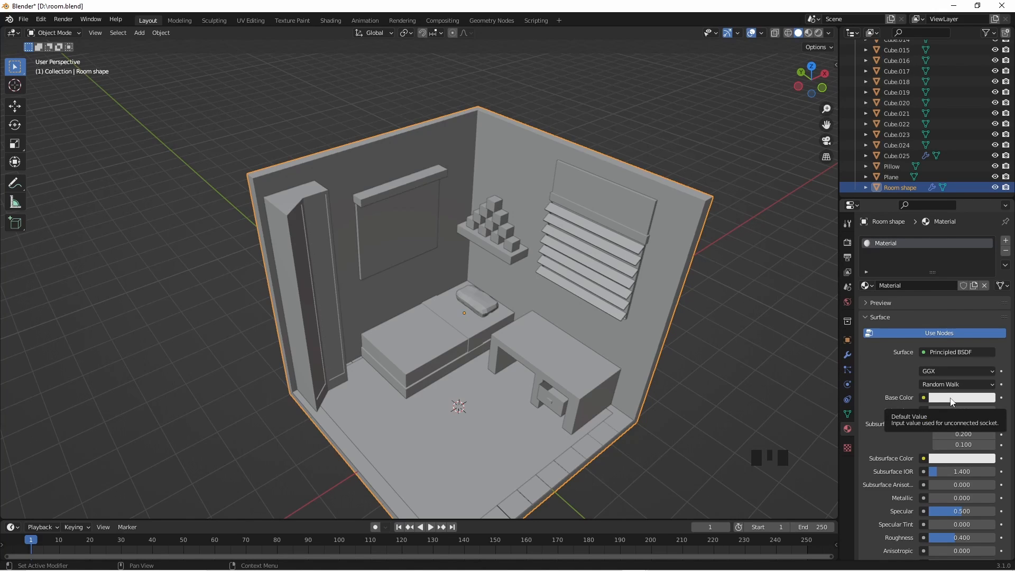
pyautogui.click(809, 33)
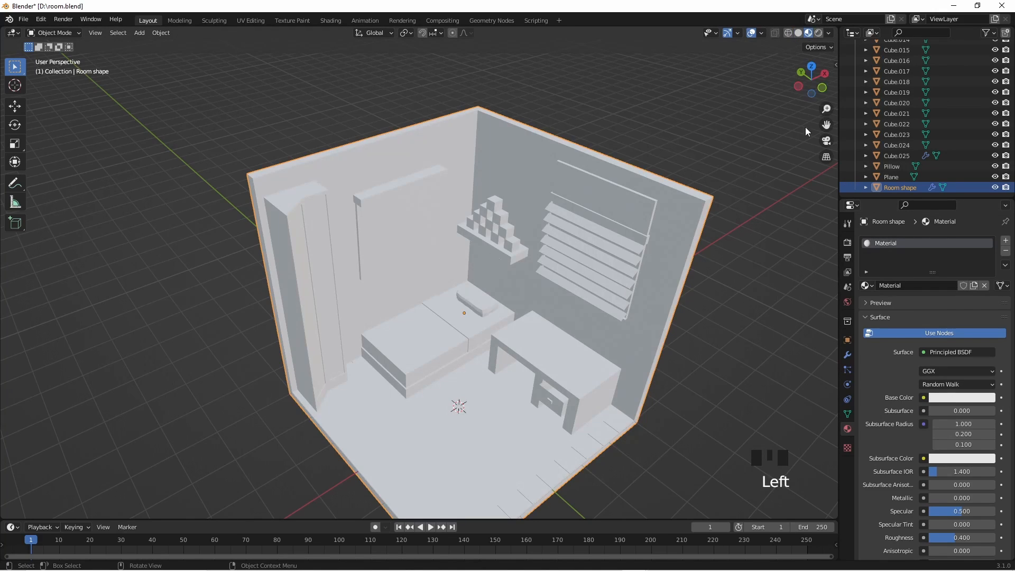
# - Set the base colour of the Room shape's material to a light beige for the walls
pyautogui.keyDown('shift'); pyautogui.moveTo(739, 240); pyautogui.dragTo(726, 280, button='middle'); pyautogui.keyUp('shift')
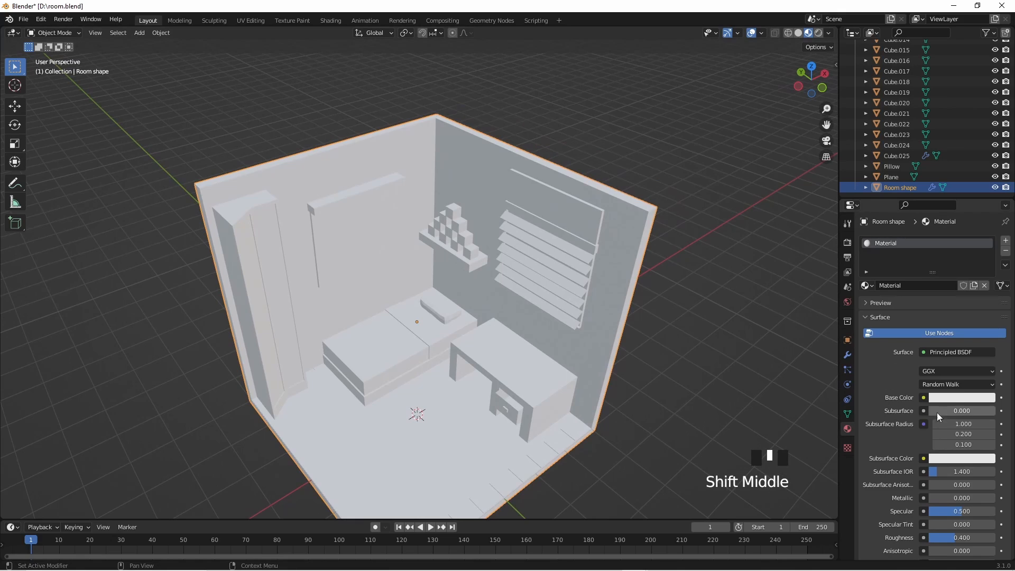
pyautogui.click(958, 400)
pyautogui.click(932, 289)
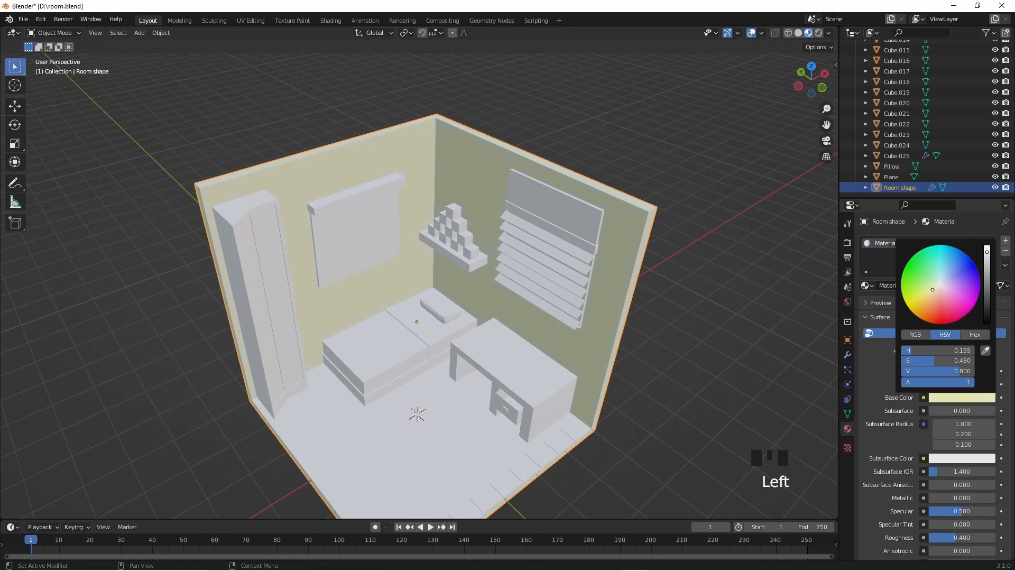
pyautogui.moveTo(932, 293)
pyautogui.mouseDown()
pyautogui.moveTo(936, 317)
pyautogui.moveTo(937, 287)
pyautogui.mouseUp()
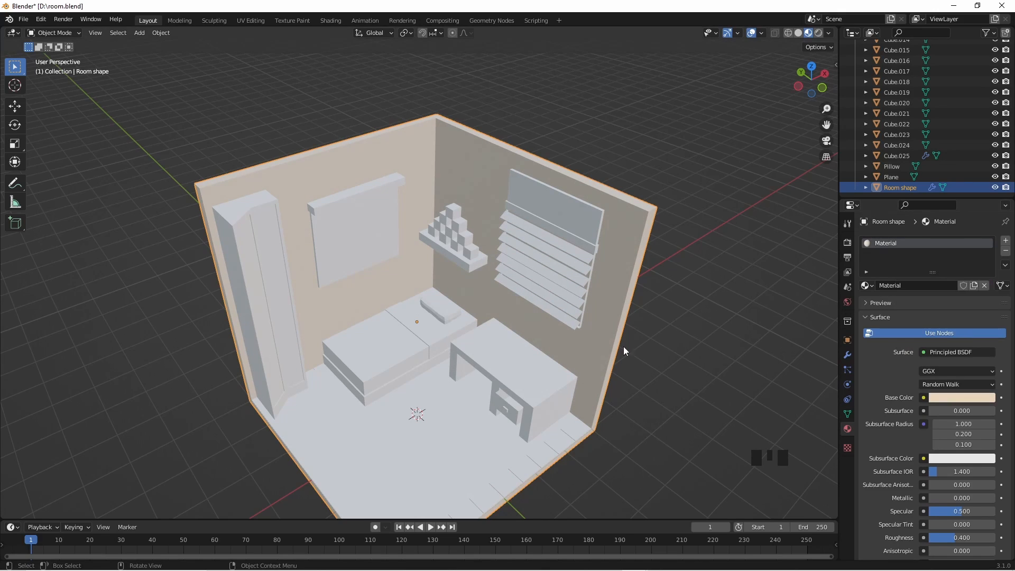
# - Give the desk object Cube.016 a new material with a dark reddish-brown base colour
pyautogui.keyDown('shift'); pyautogui.moveTo(599, 358); pyautogui.dragTo(615, 265, button='middle'); pyautogui.keyUp('shift')
pyautogui.click(608, 275)
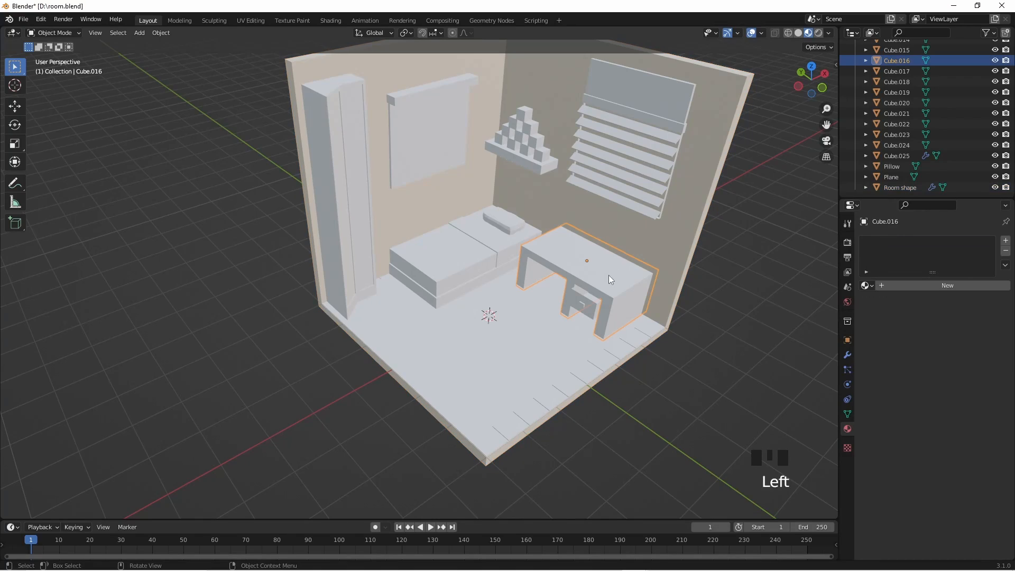
pyautogui.click(908, 289)
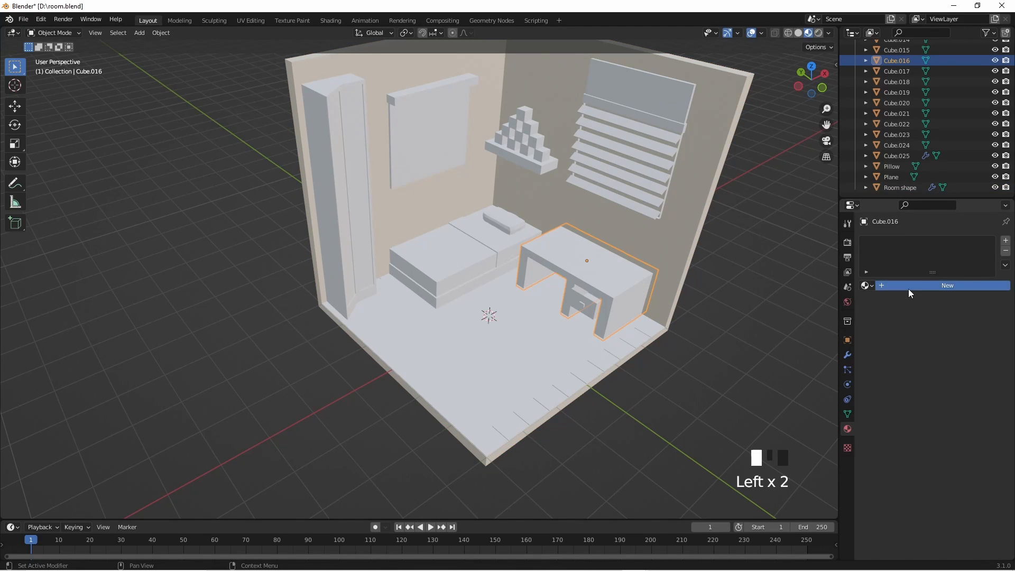
pyautogui.click(948, 401)
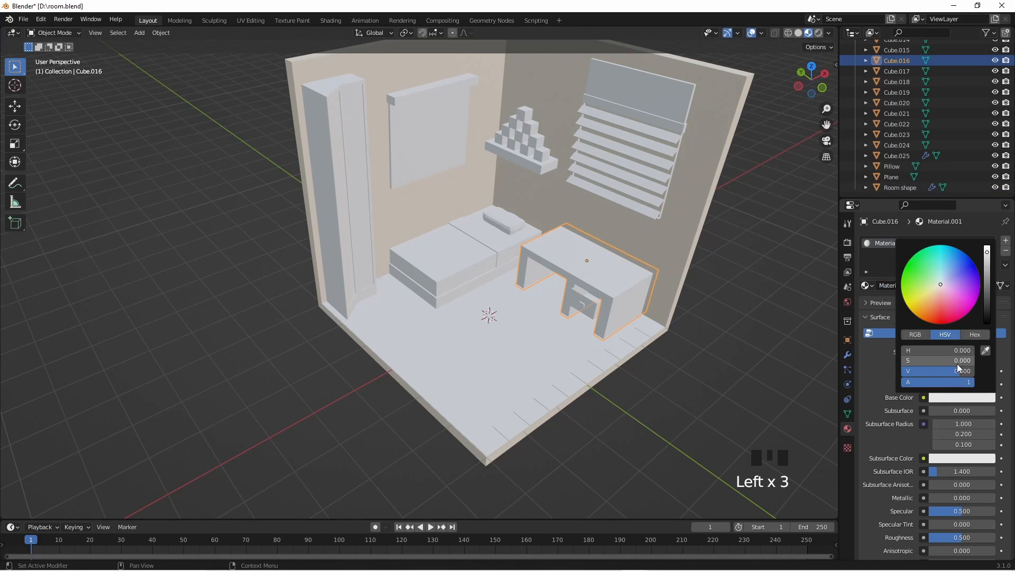
pyautogui.moveTo(935, 281); pyautogui.dragTo(937, 298)
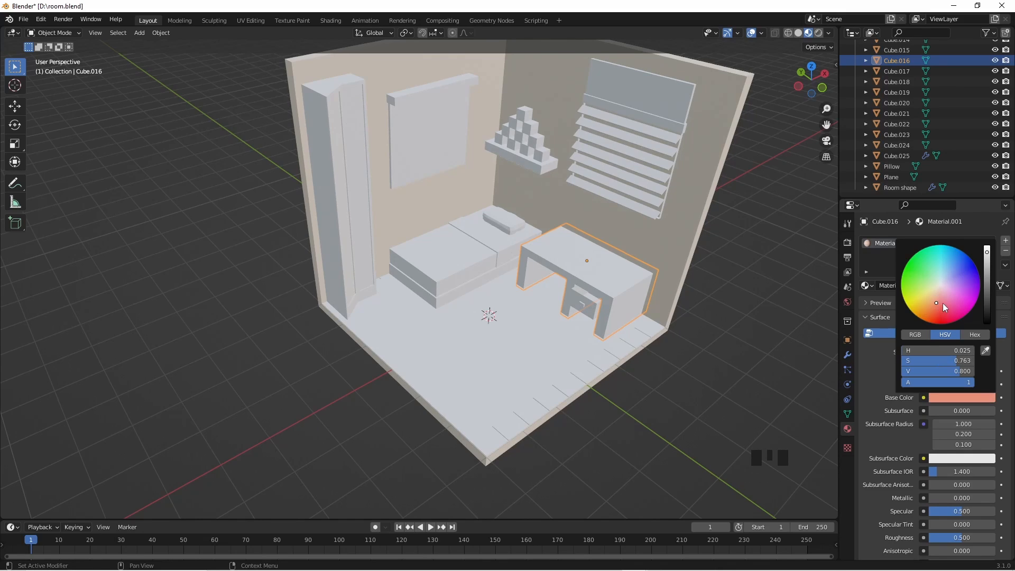
pyautogui.moveTo(987, 267)
pyautogui.mouseDown()
pyautogui.moveTo(987, 304)
pyautogui.moveTo(986, 275)
pyautogui.mouseUp()
# - Select the desk body Cube.023 and assign it the existing reddish-brown Material.001
pyautogui.moveTo(713, 304); pyautogui.dragTo(559, 356, button='middle')
pyautogui.scroll(2, 631, 280)
pyautogui.click(544, 311)
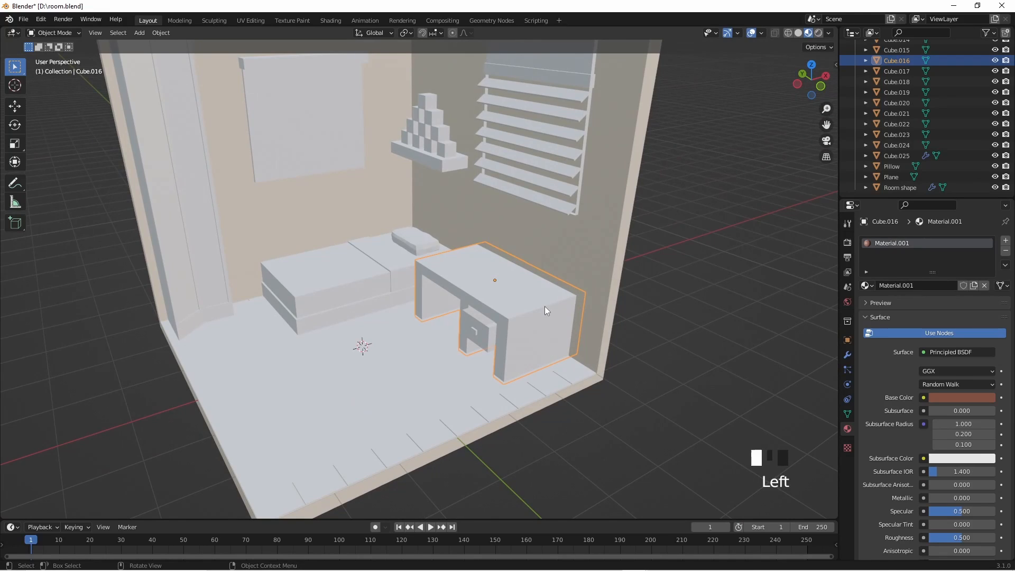
pyautogui.click(531, 328)
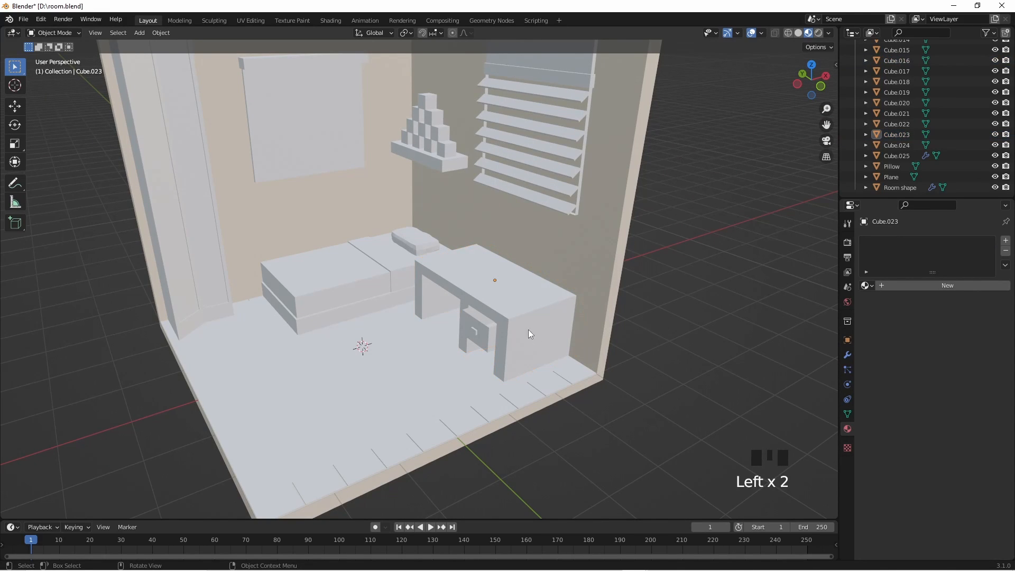
pyautogui.click(528, 329)
pyautogui.moveTo(588, 327); pyautogui.dragTo(525, 348, button='middle')
pyautogui.click(452, 341)
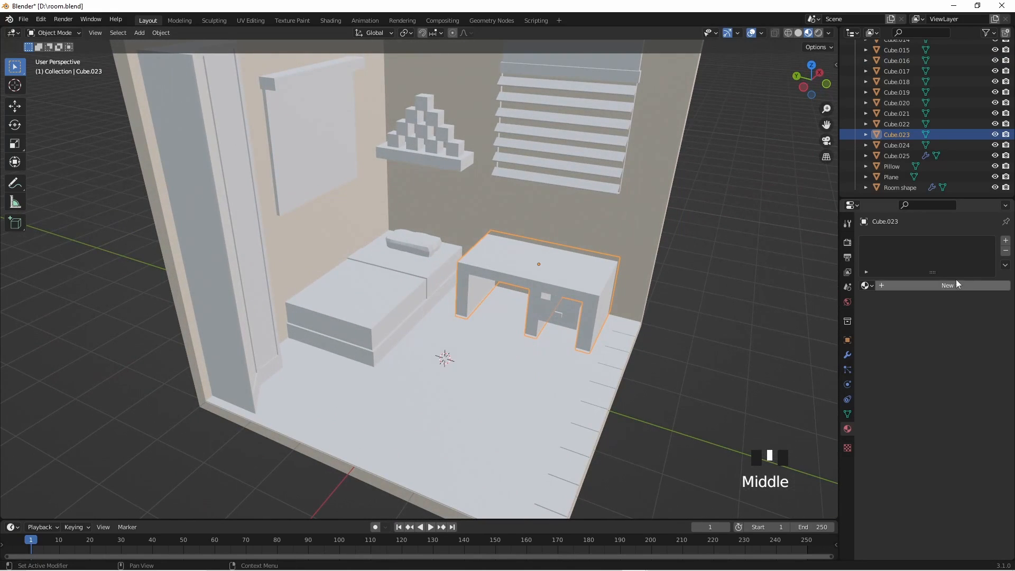
pyautogui.click(867, 285)
pyautogui.click(888, 313)
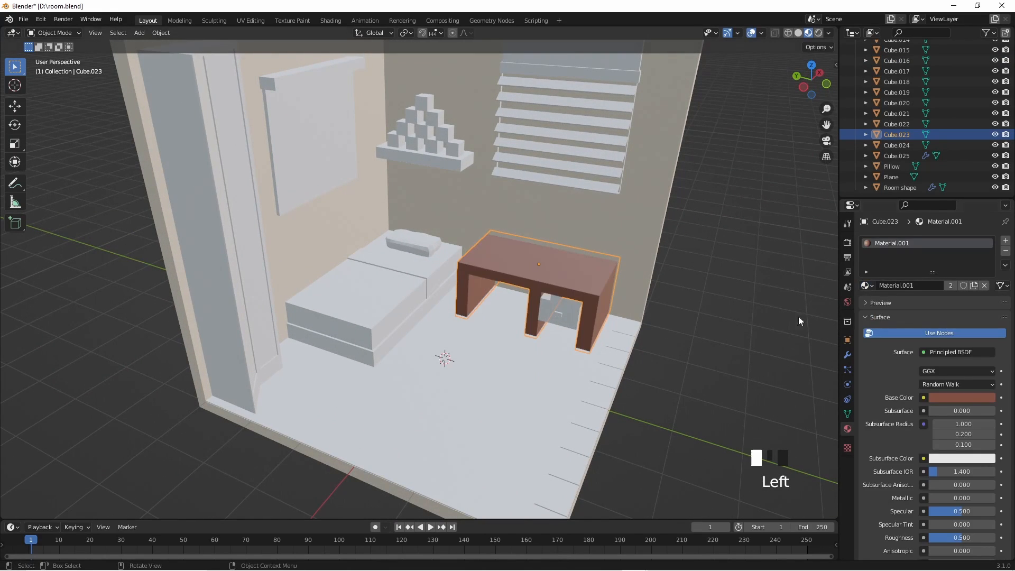
# - Change the desk material's base colour to a lighter orange-brown with hue 0.060, saturation 0.686 and value 0.326
pyautogui.moveTo(798, 316); pyautogui.dragTo(619, 331, button='middle')
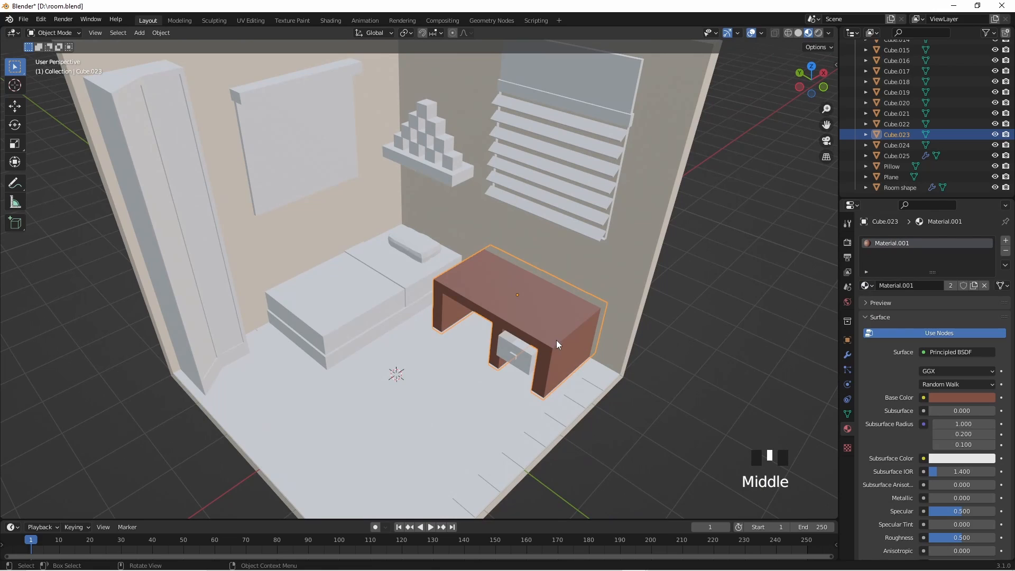
pyautogui.click(938, 399)
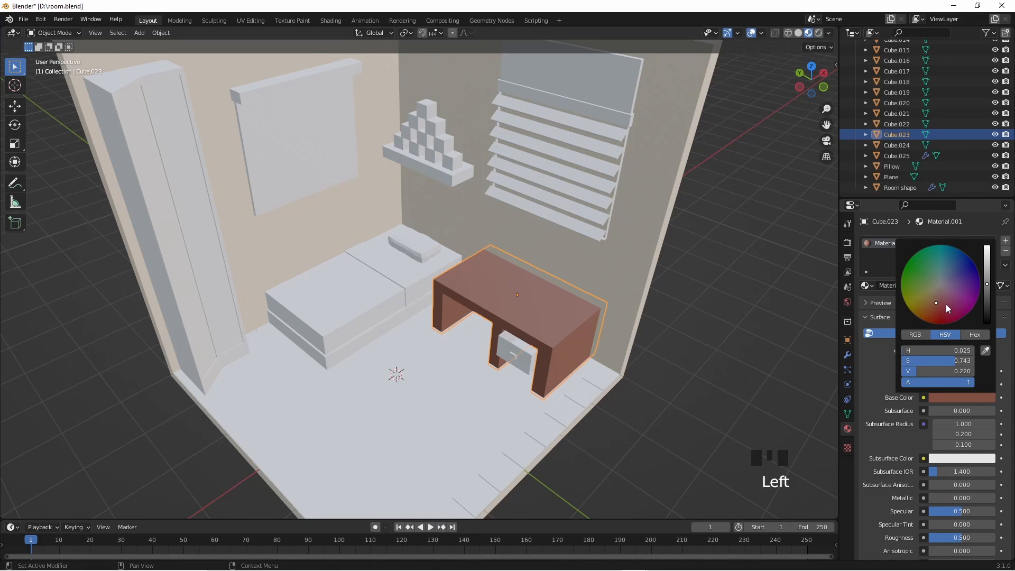
pyautogui.moveTo(934, 302); pyautogui.dragTo(987, 276)
pyautogui.click(953, 399)
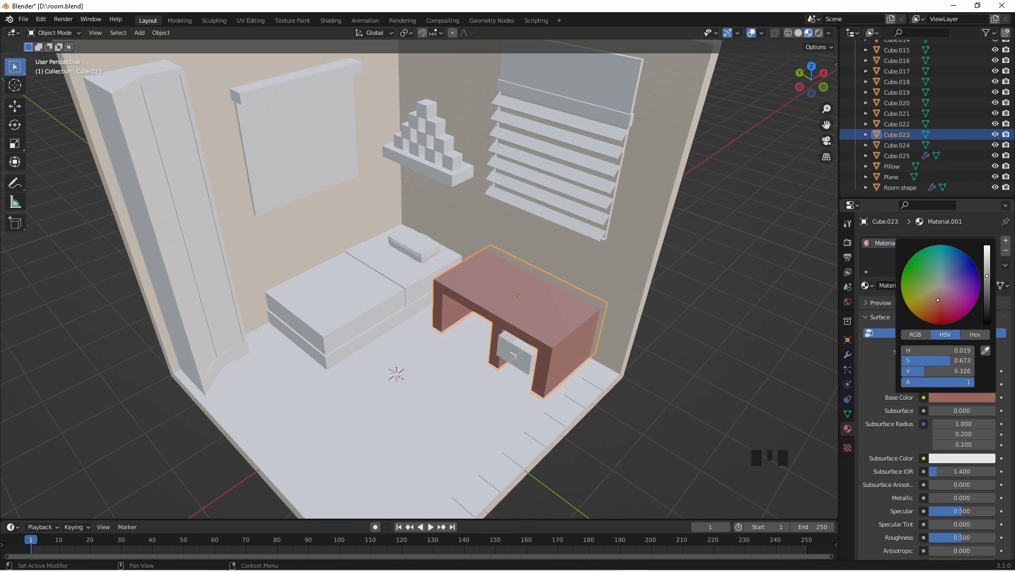
pyautogui.moveTo(934, 305); pyautogui.dragTo(934, 299)
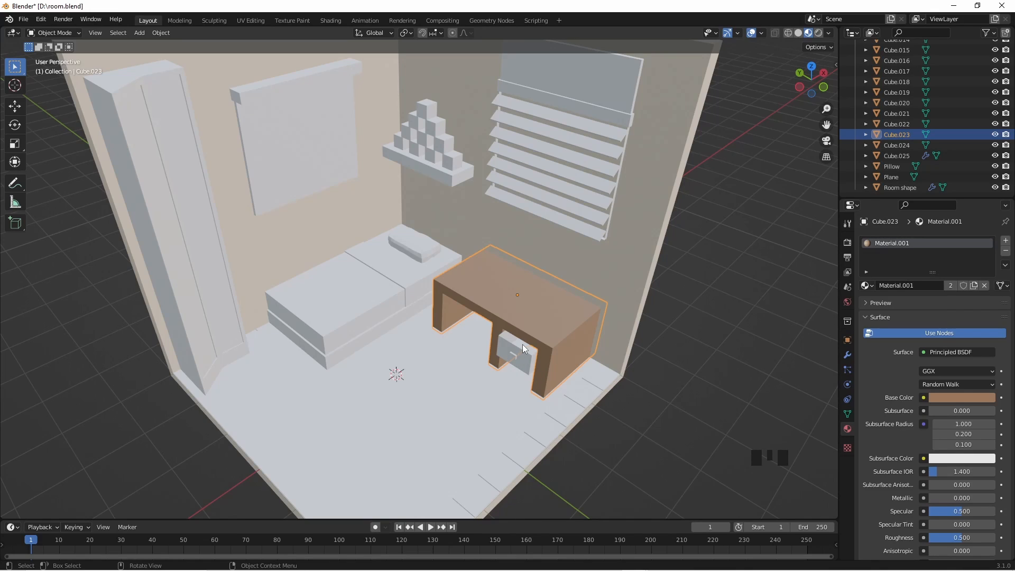
# - Select the desk drawer Cube.024 and assign it the desk's Material.001
pyautogui.moveTo(572, 416); pyautogui.dragTo(573, 415, button='middle')
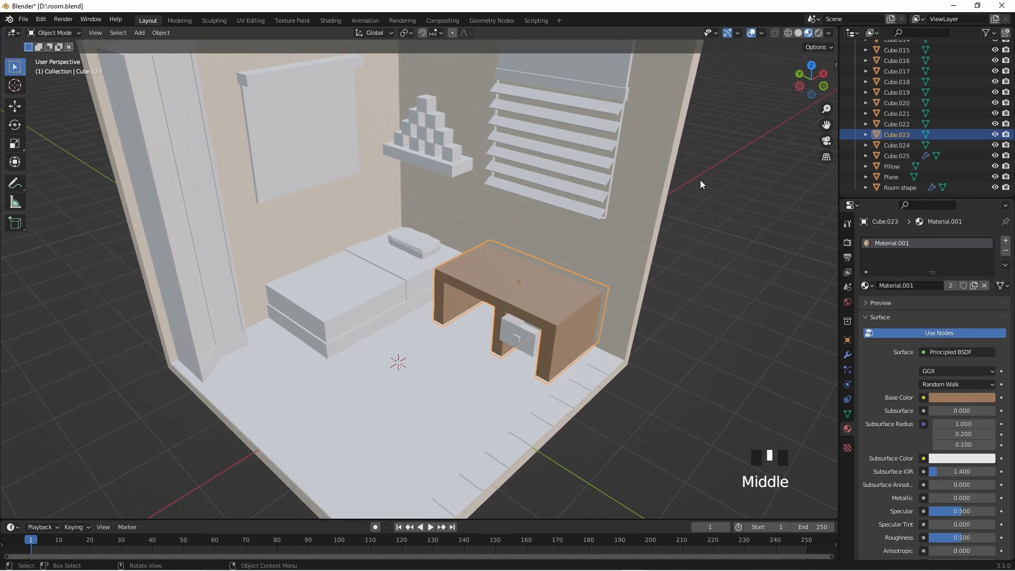
pyautogui.click(897, 145)
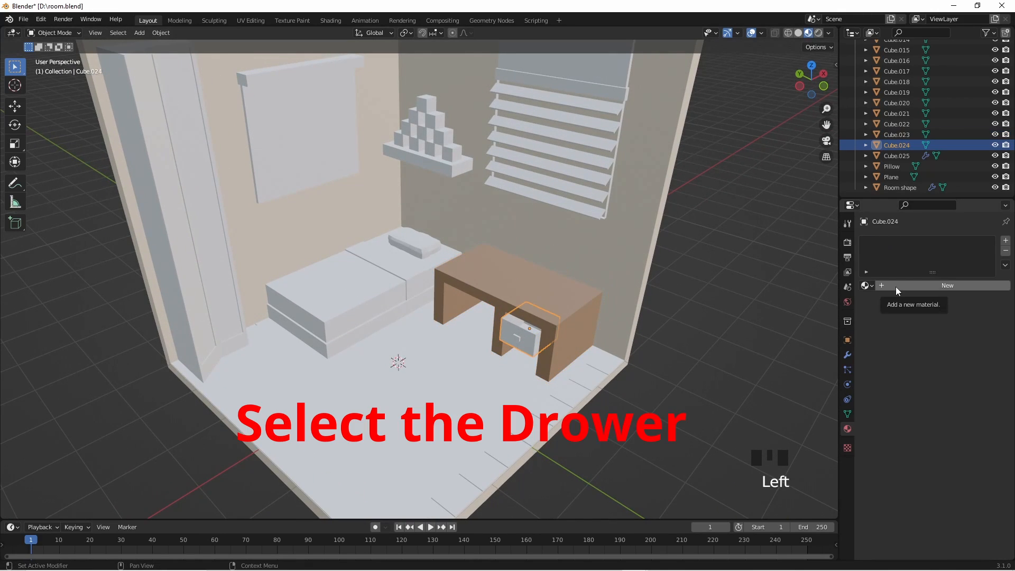
pyautogui.click(895, 287)
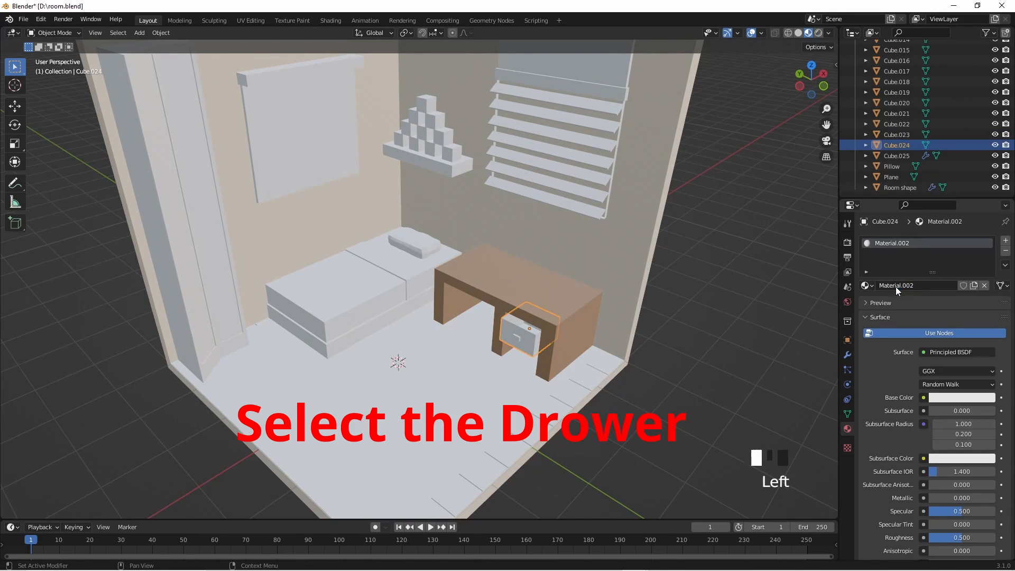
pyautogui.click(961, 401)
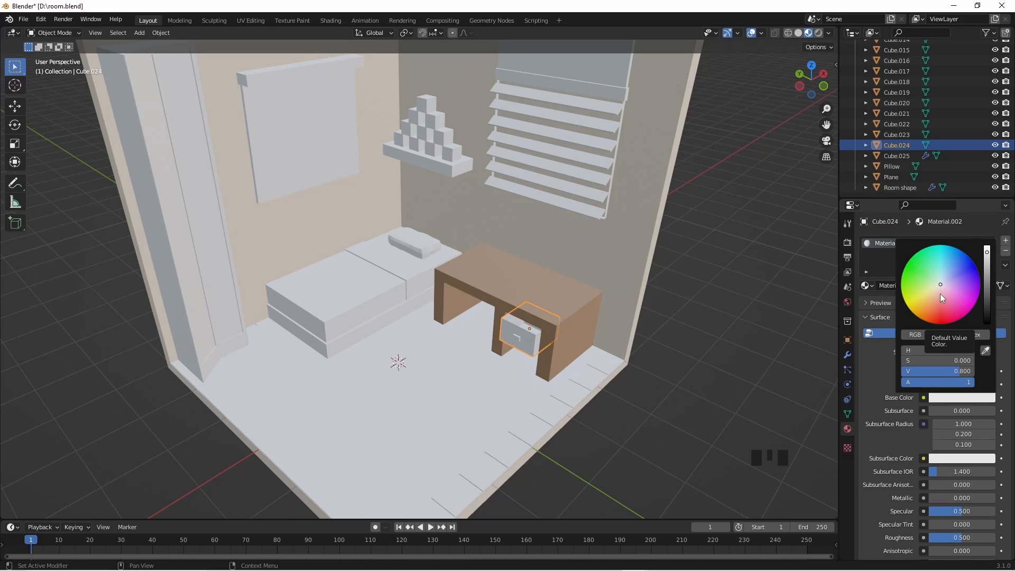
pyautogui.click(866, 286)
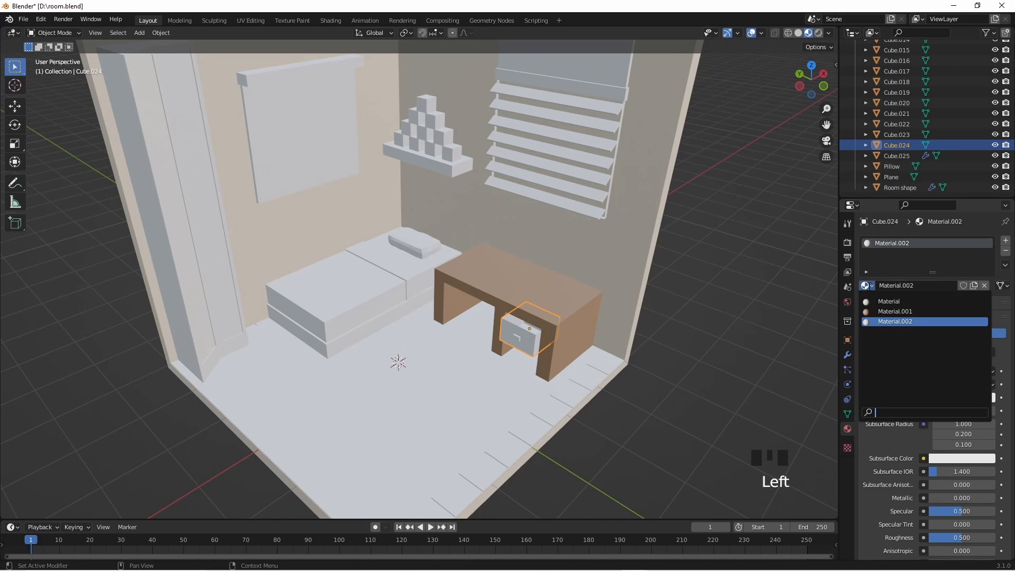
pyautogui.click(887, 312)
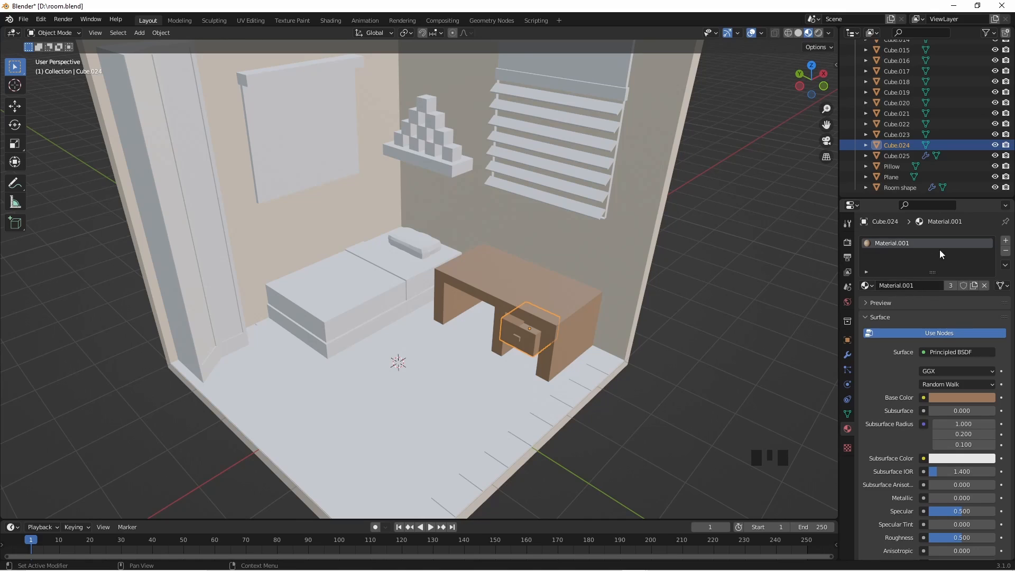
# - Make a separate copy of the drawer's material and darken its base colour to a brown with hue 0.069, saturation 0.689 and value 0.190
pyautogui.click(973, 286)
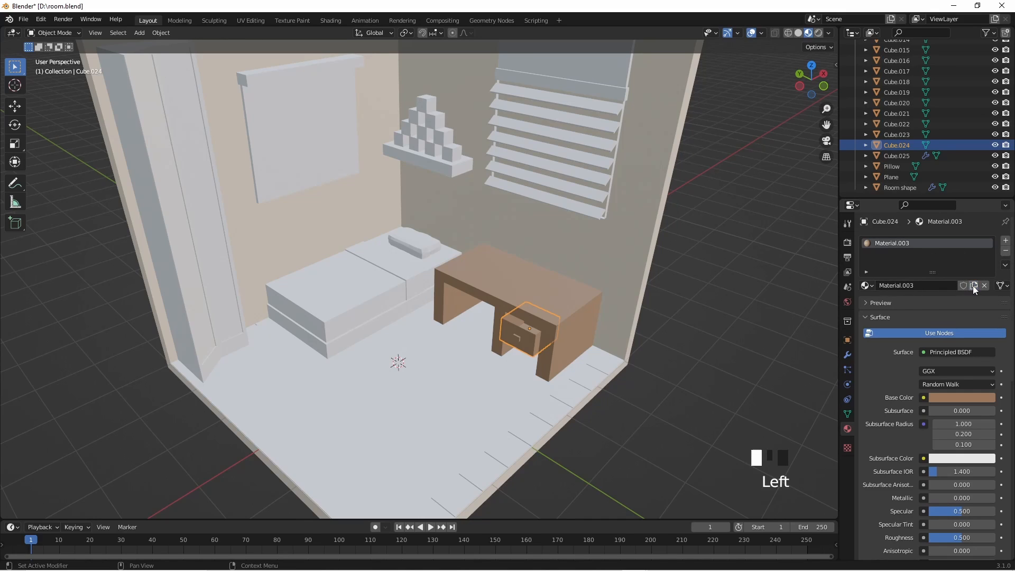
pyautogui.click(947, 397)
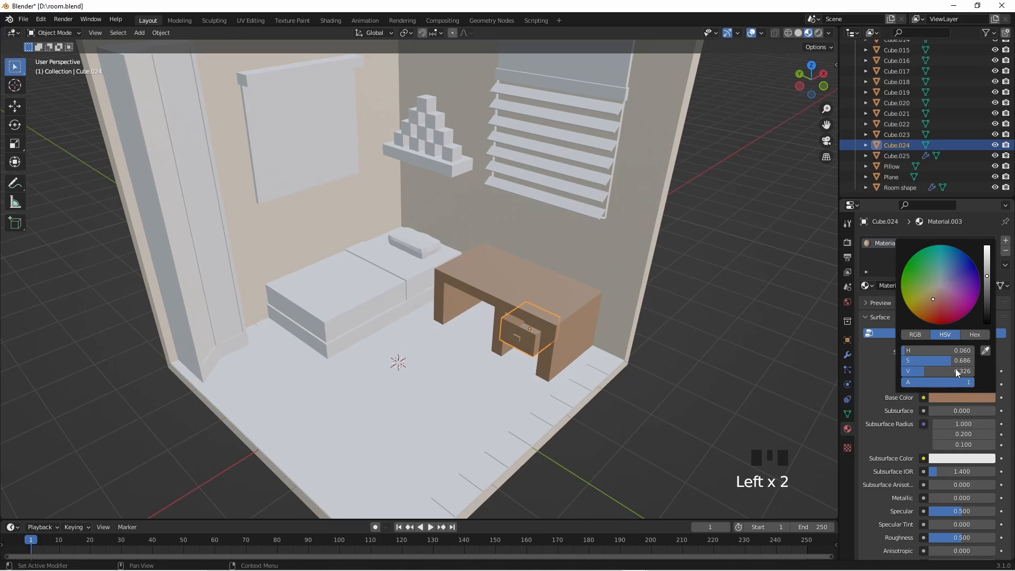
pyautogui.click(935, 303)
pyautogui.moveTo(934, 304); pyautogui.dragTo(987, 284)
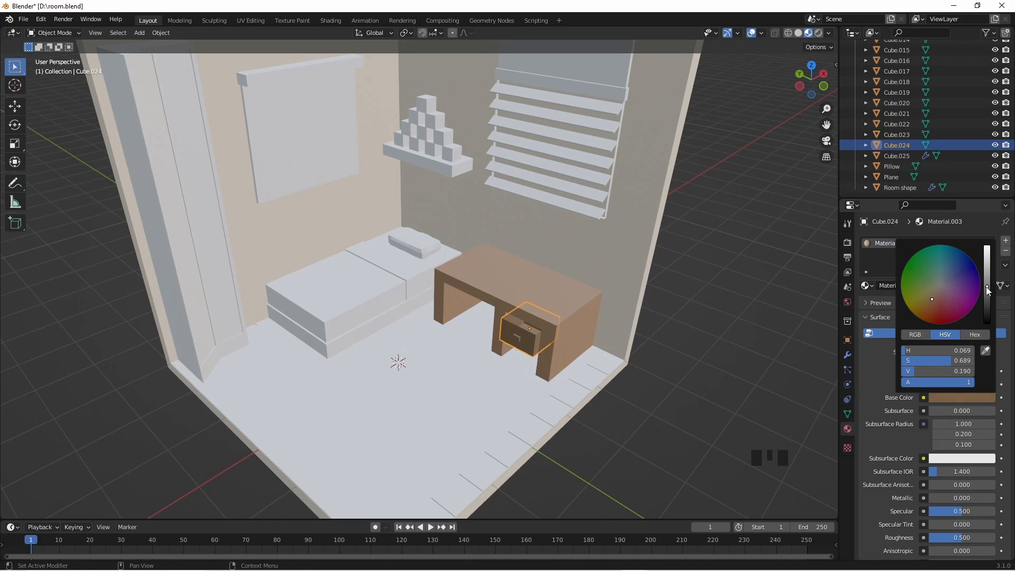
pyautogui.click(741, 325)
# - Assign Material.001 to Cube.012, the long bar above the flat panel on the wall, after trying Material.003 on it
pyautogui.moveTo(711, 341)
pyautogui.mouseDown(button='middle')
pyautogui.moveTo(726, 336)
pyautogui.moveTo(719, 345)
pyautogui.mouseUp(button='middle')
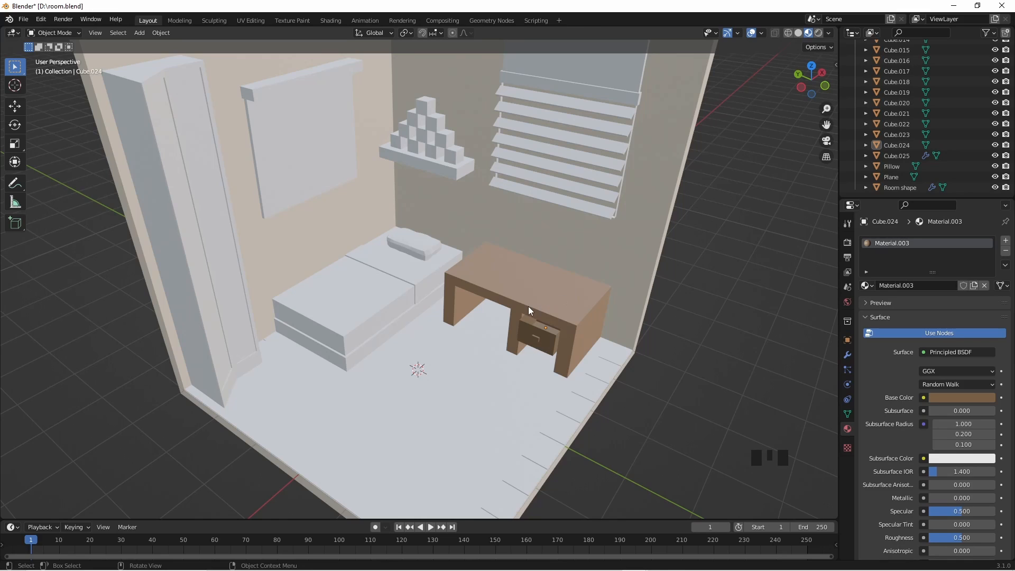
pyautogui.keyDown('shift'); pyautogui.moveTo(472, 258); pyautogui.dragTo(530, 366, button='middle'); pyautogui.keyUp('shift')
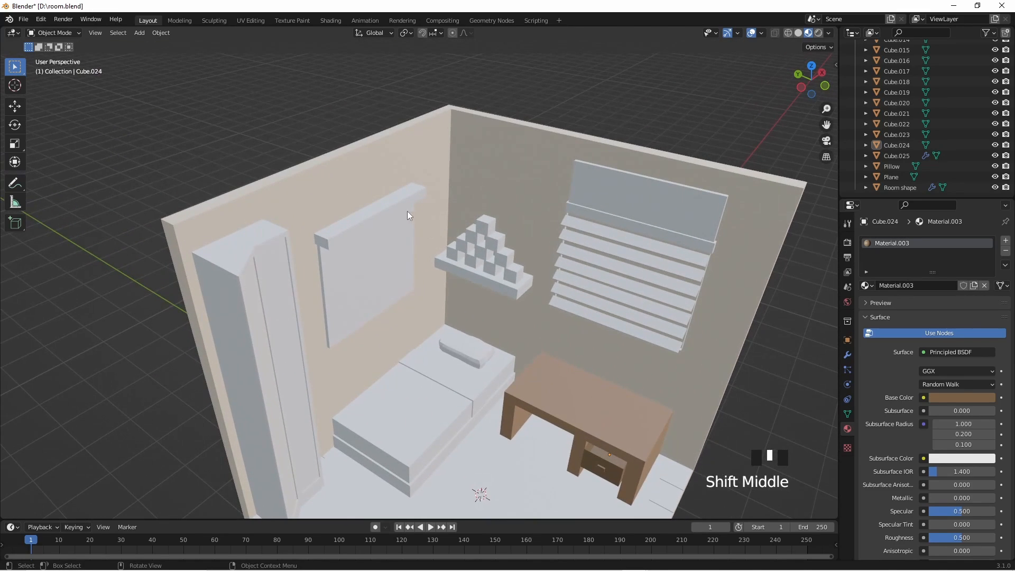
pyautogui.click(394, 198)
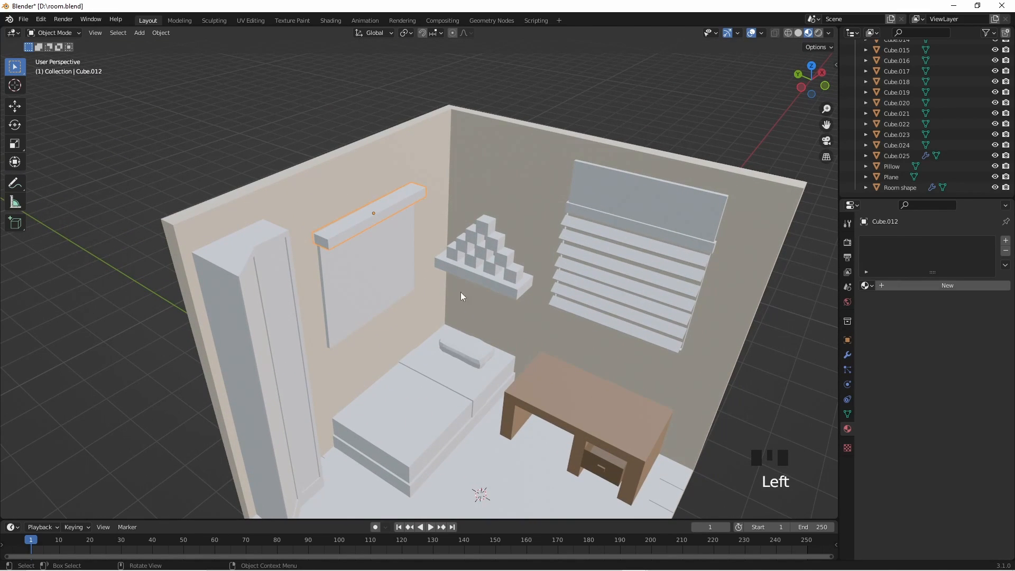
pyautogui.click(867, 286)
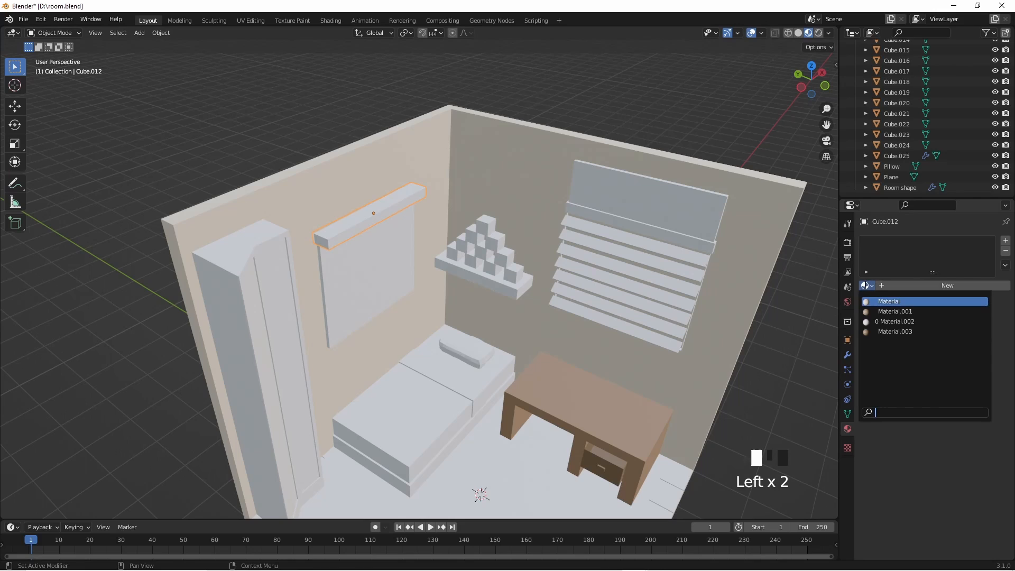
pyautogui.click(895, 331)
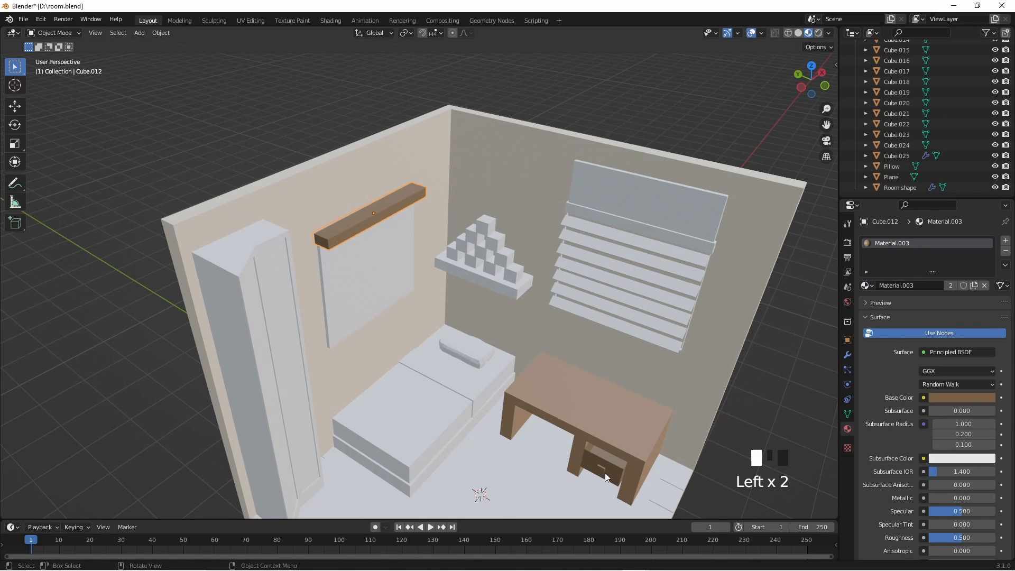
pyautogui.click(868, 286)
pyautogui.click(878, 313)
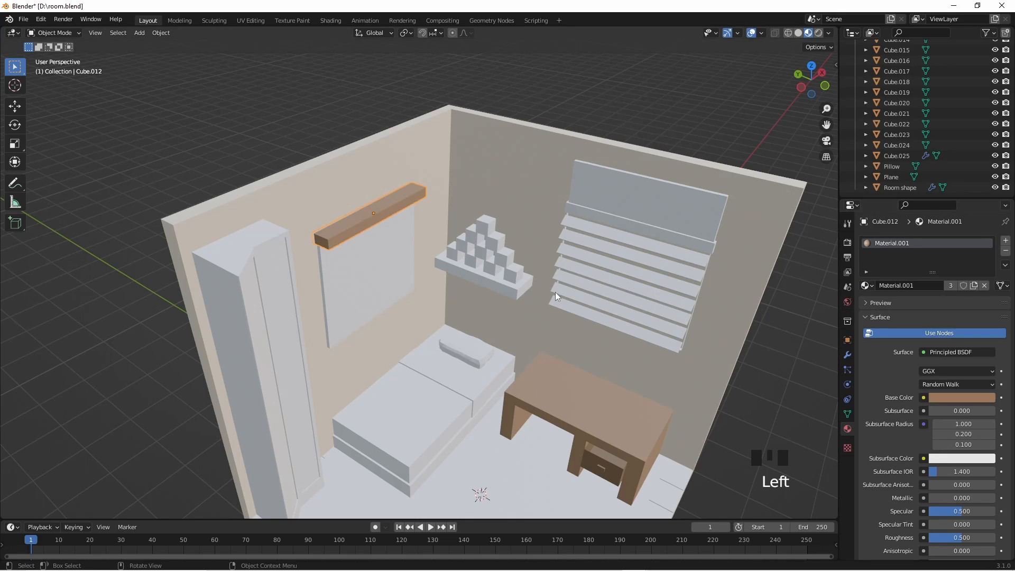
# - Select the wardrobe Cube.011 and assign it the desk's Material.001
pyautogui.keyDown('shift'); pyautogui.moveTo(400, 291); pyautogui.dragTo(494, 294, button='middle'); pyautogui.keyUp('shift')
pyautogui.click(405, 271)
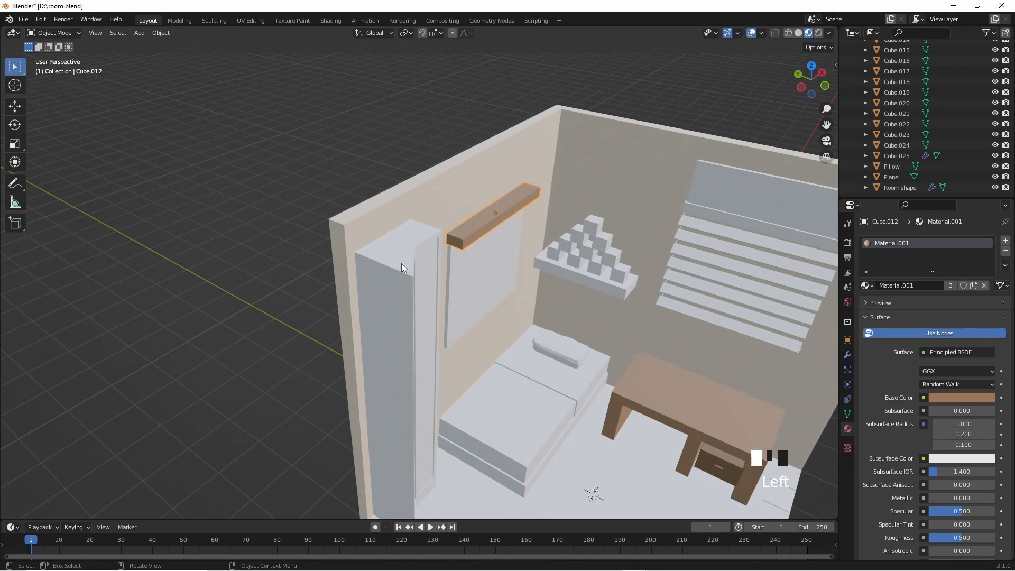
pyautogui.click(866, 285)
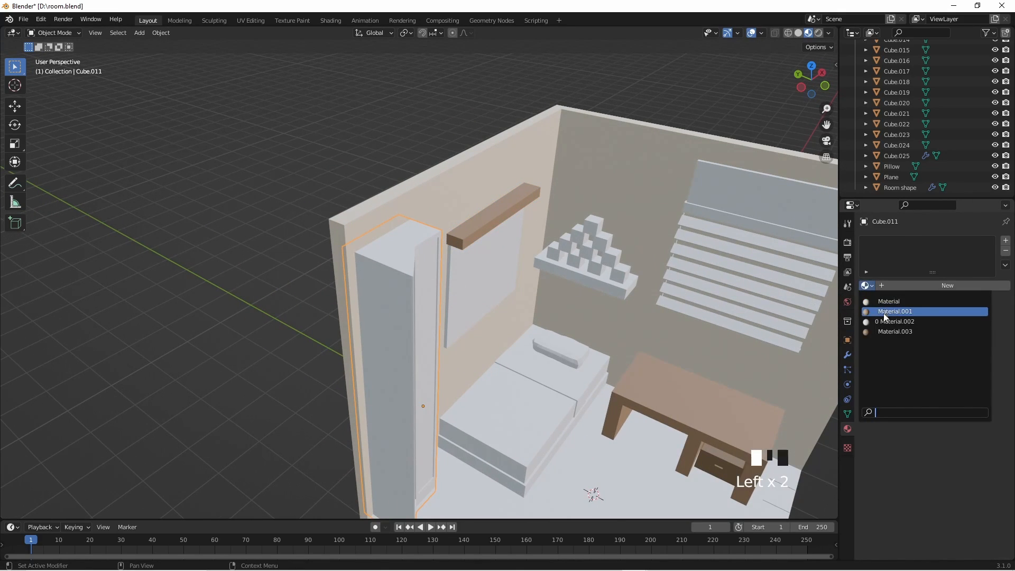
pyautogui.click(888, 312)
# - Rename the wardrobe's shared brown material to Table
pyautogui.click(925, 287)
pyautogui.write('Ta')
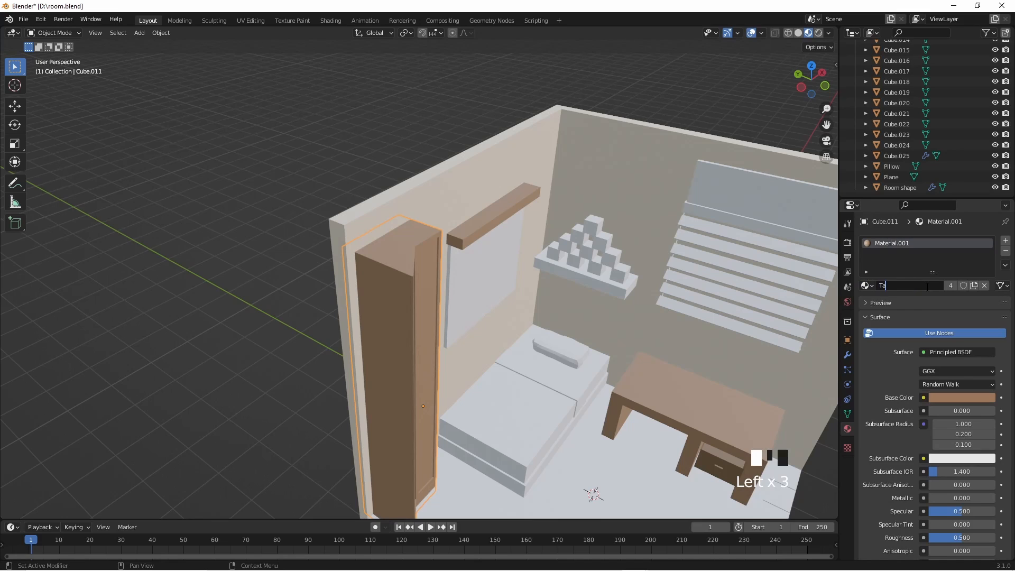
pyautogui.write('ble')
pyautogui.press('Return')
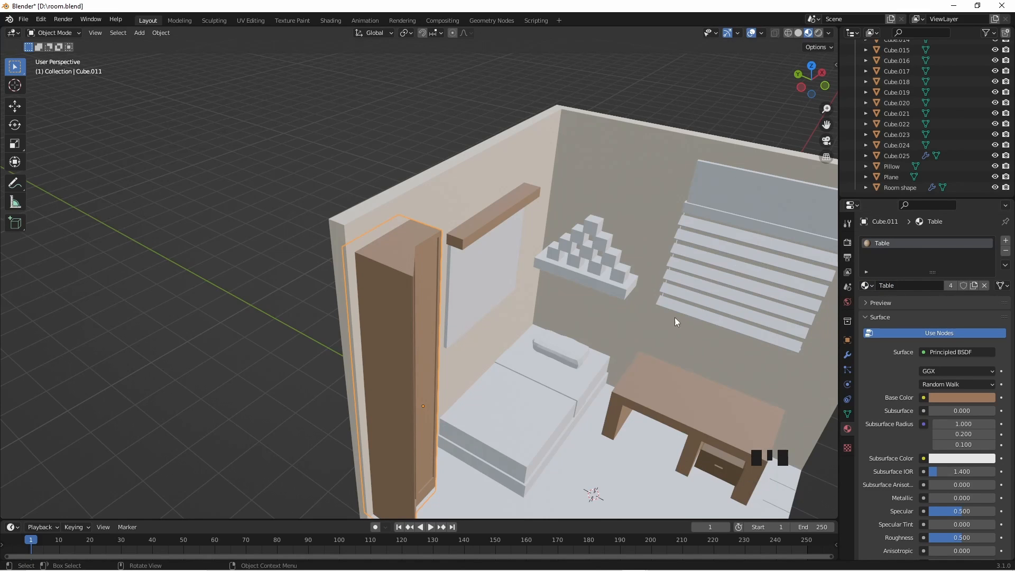
# - Assign the Table material to the window frame Cube.014 behind the blinds
pyautogui.moveTo(675, 318); pyautogui.dragTo(661, 249, button='middle')
pyautogui.click(675, 206)
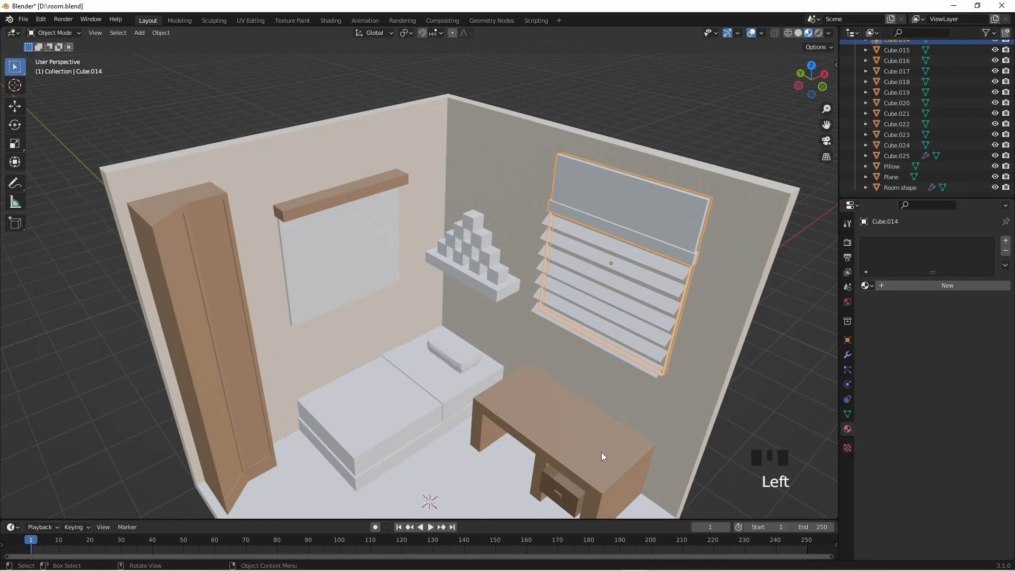
pyautogui.click(867, 285)
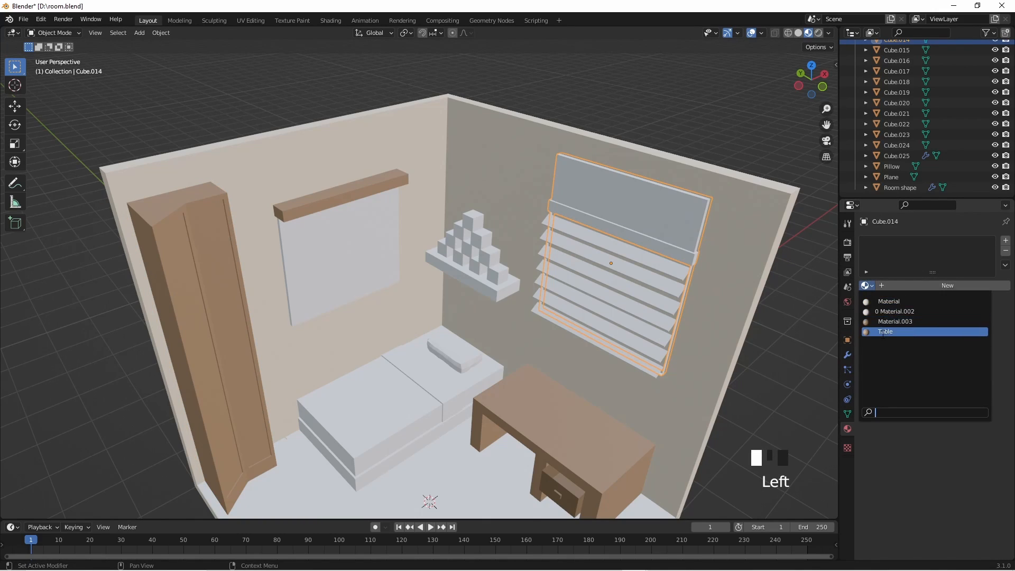
pyautogui.click(882, 332)
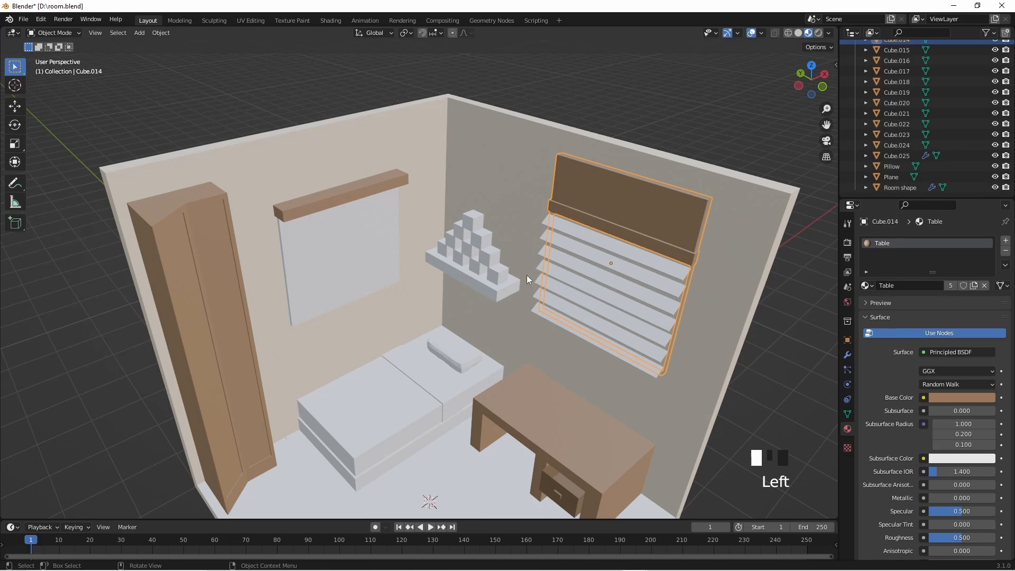
# - Assign the darker brown Material.003 to the wall shelf under the stacked cubes
pyautogui.click(506, 285)
pyautogui.click(867, 286)
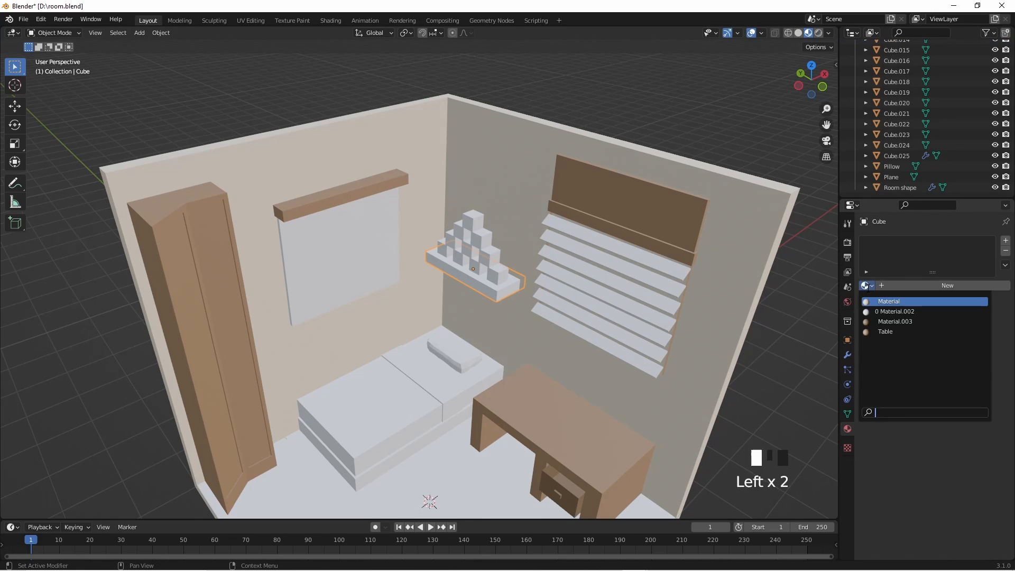
pyautogui.click(890, 321)
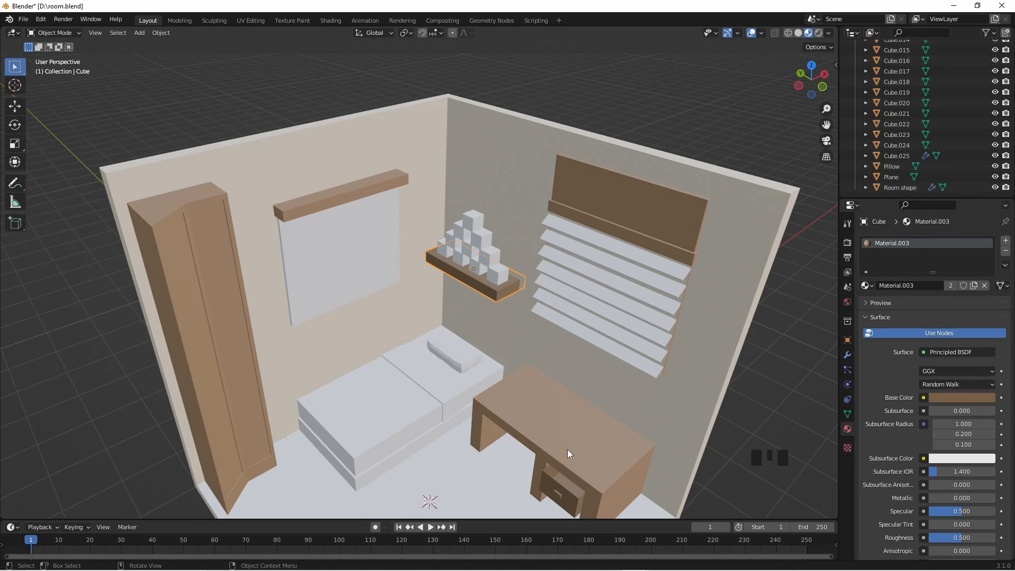
# - Select the Bed object and assign it the Table material
pyautogui.click(424, 434)
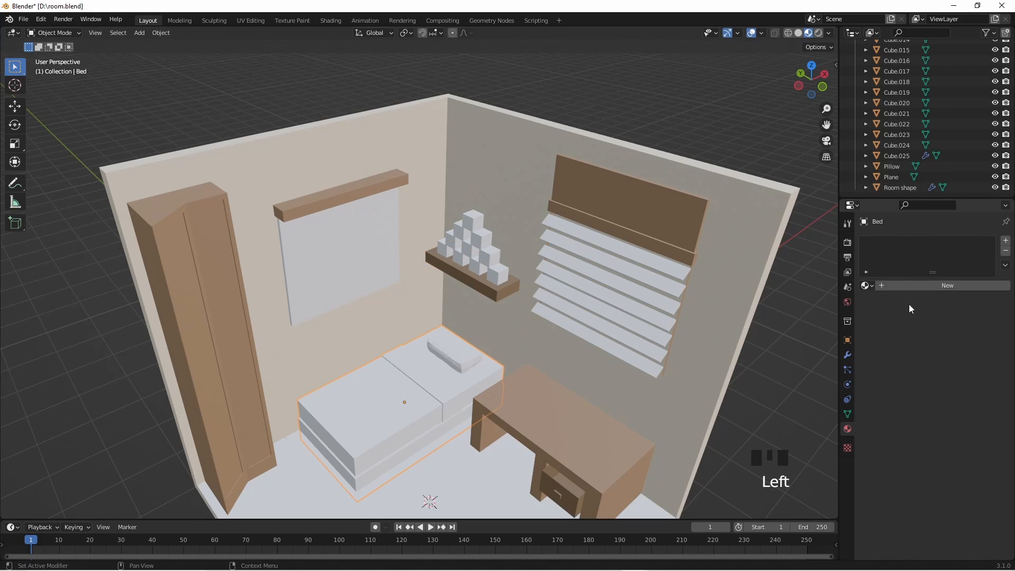
pyautogui.click(865, 285)
pyautogui.click(895, 331)
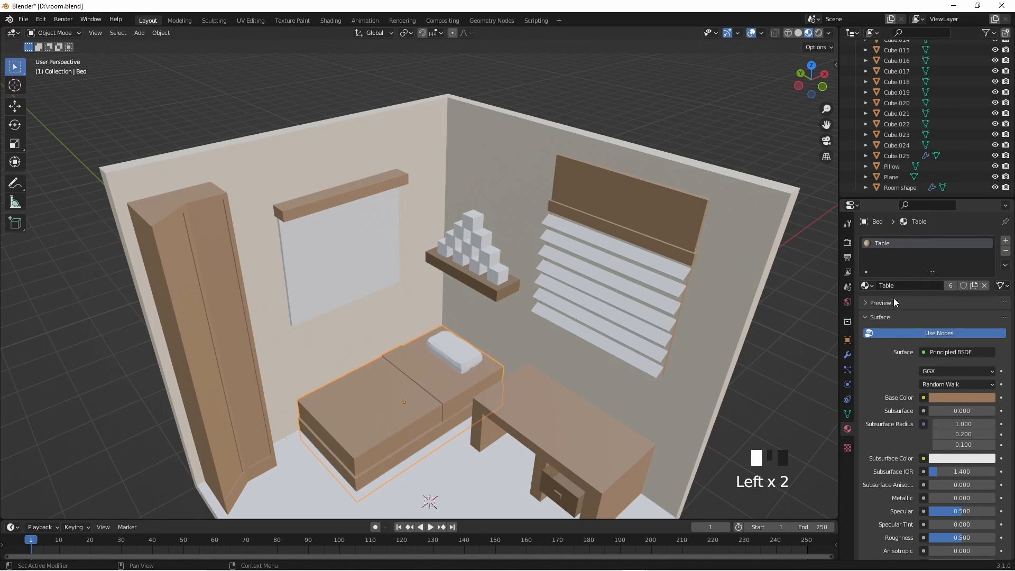
# - Make a separate copy of the Bed's material and set its base colour to a darker reddish brown
pyautogui.click(976, 288)
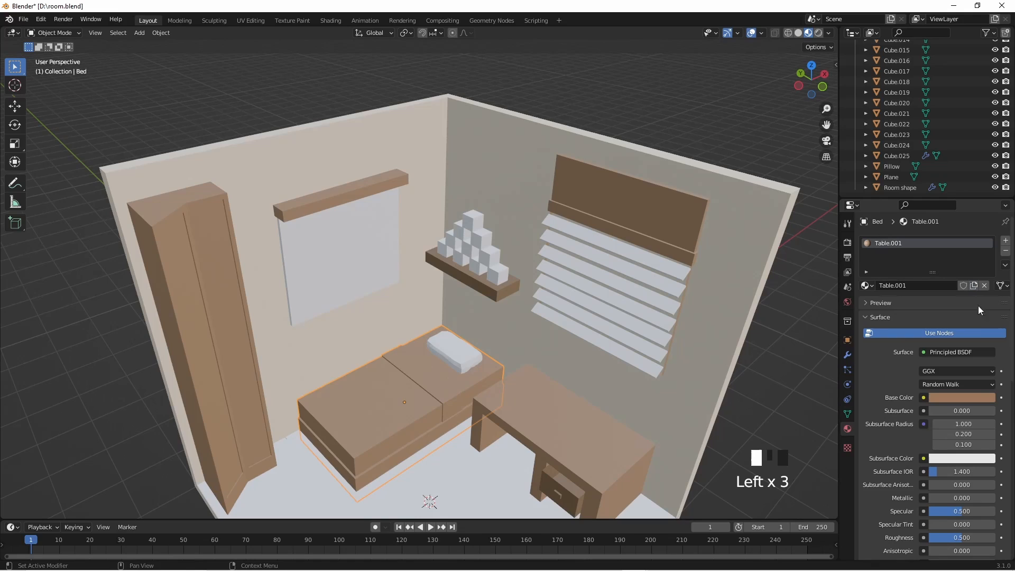
pyautogui.click(969, 400)
pyautogui.click(939, 398)
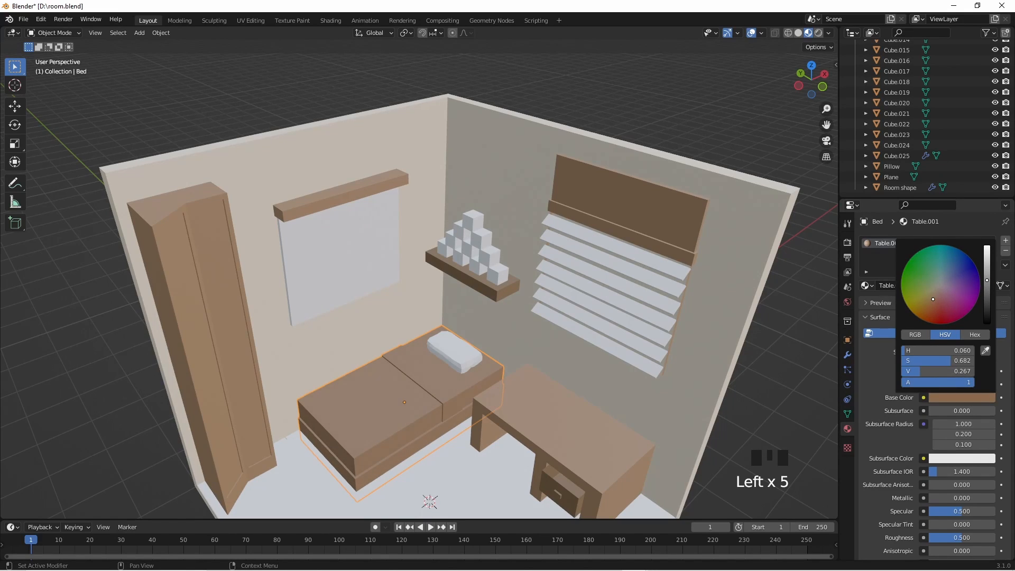
pyautogui.moveTo(988, 279); pyautogui.dragTo(988, 281)
pyautogui.moveTo(937, 301); pyautogui.dragTo(929, 298)
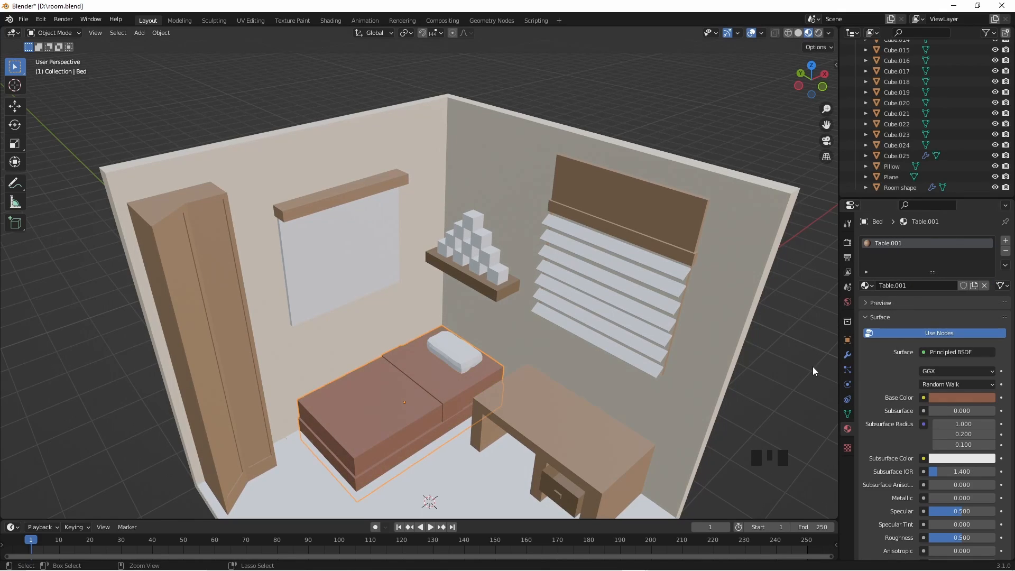
# - Undo the bed's reddish base colour and set a slightly darker brown on its Table.001 material instead
pyautogui.hotkey('ctrl', 'z')
pyautogui.click(956, 400)
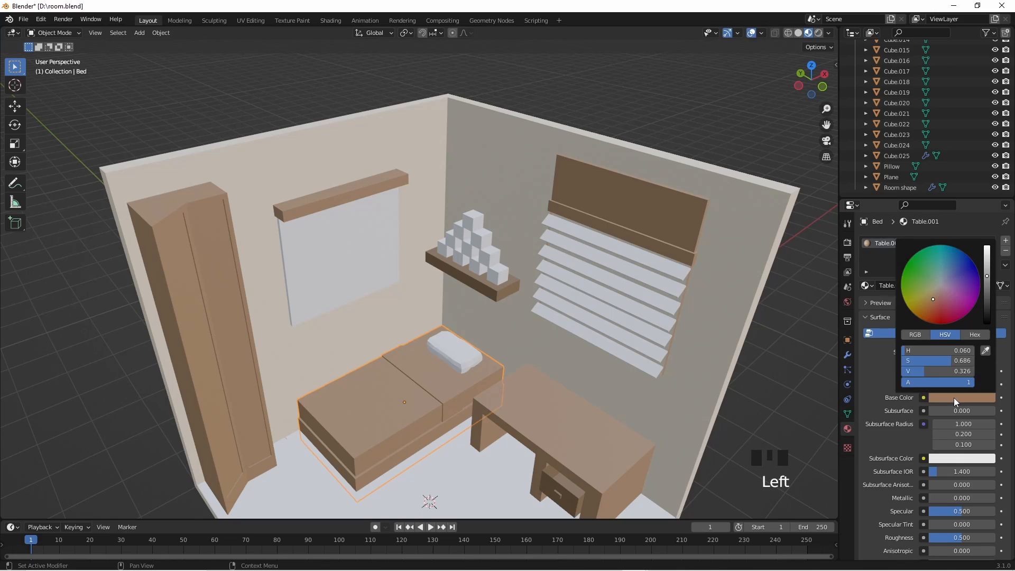
pyautogui.moveTo(989, 279); pyautogui.dragTo(989, 284)
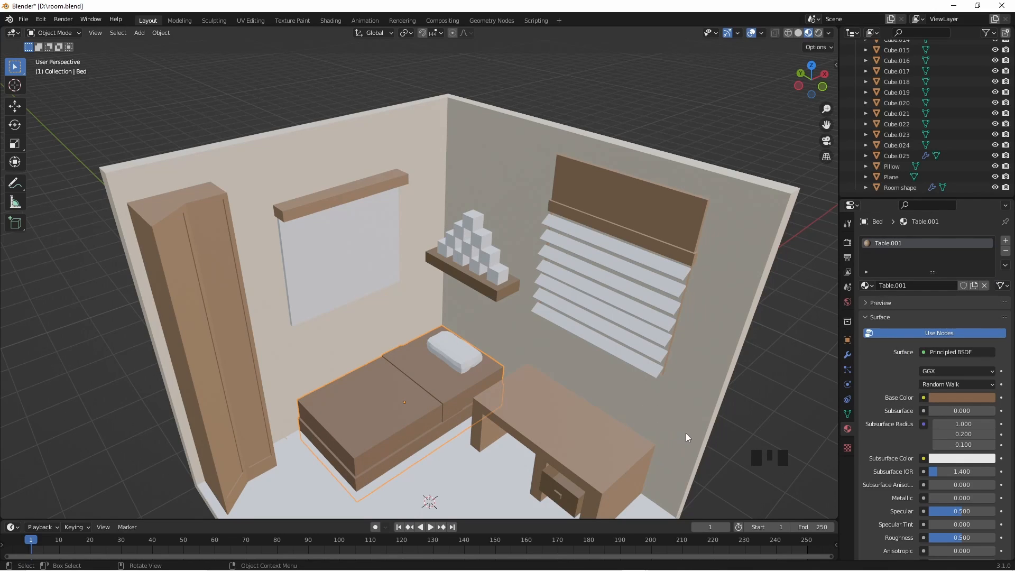
pyautogui.click(761, 439)
pyautogui.scroll(-2, 709, 370)
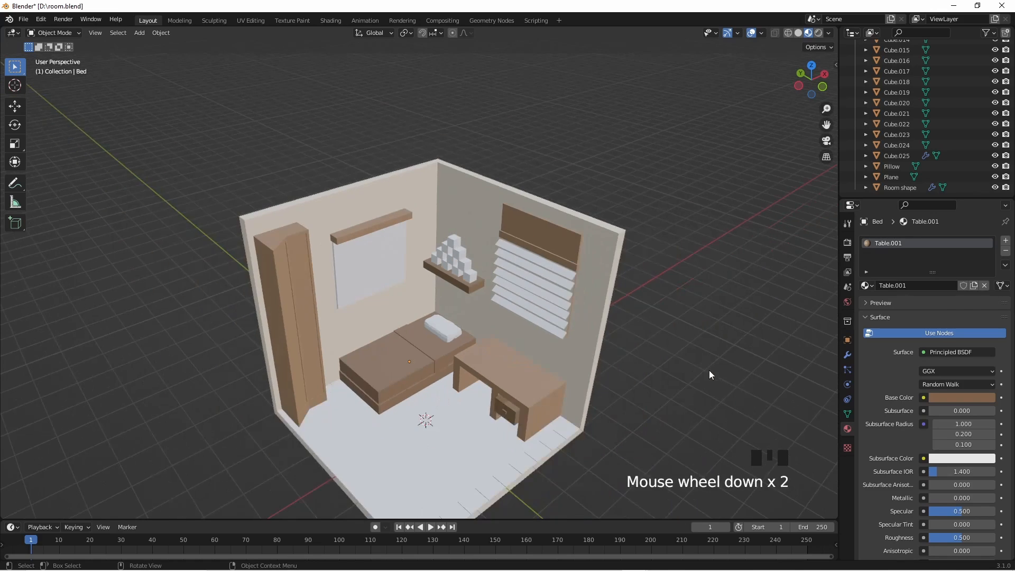
pyautogui.click(449, 430)
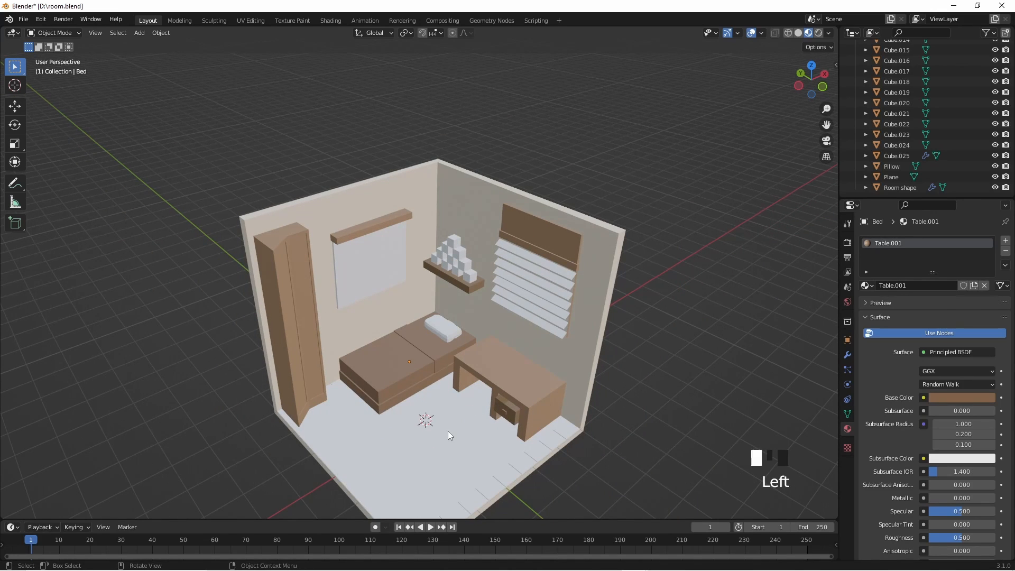
pyautogui.keyDown('shift'); pyautogui.moveTo(409, 436); pyautogui.dragTo(461, 425, button='middle'); pyautogui.keyUp('shift')
pyautogui.scroll(2, 486, 351)
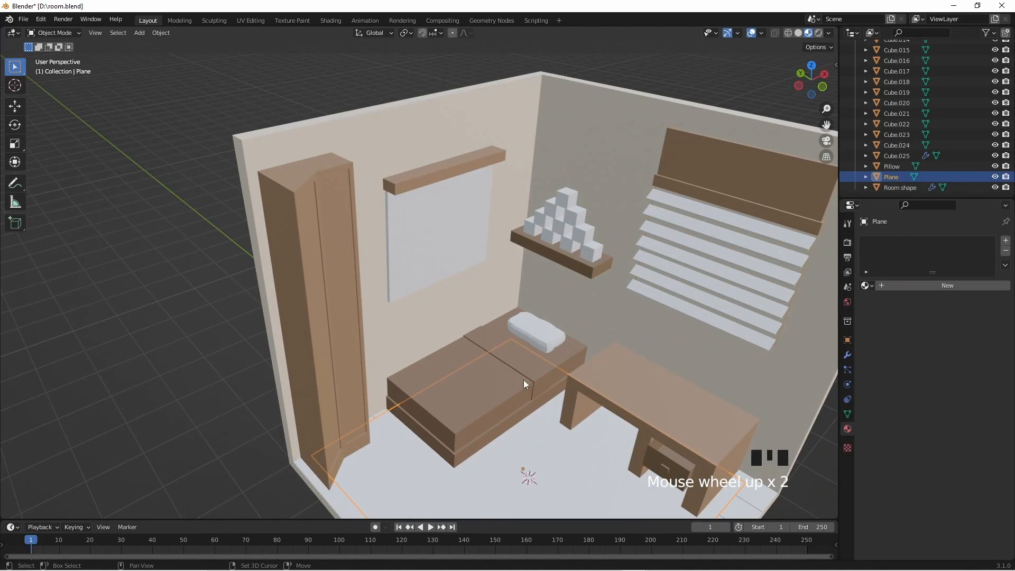
pyautogui.keyDown('shift'); pyautogui.moveTo(563, 357); pyautogui.dragTo(544, 322, button='middle'); pyautogui.keyUp('shift')
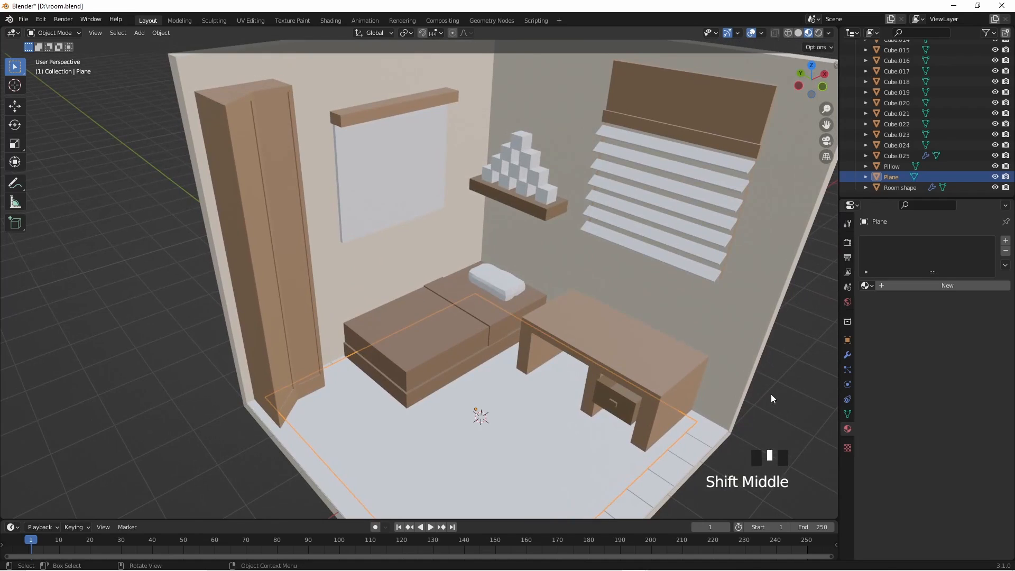
# - Enter Edit Mode on the bed and separate the blanket's top, side and fold faces into their own object
pyautogui.click(547, 325)
pyautogui.click(483, 331)
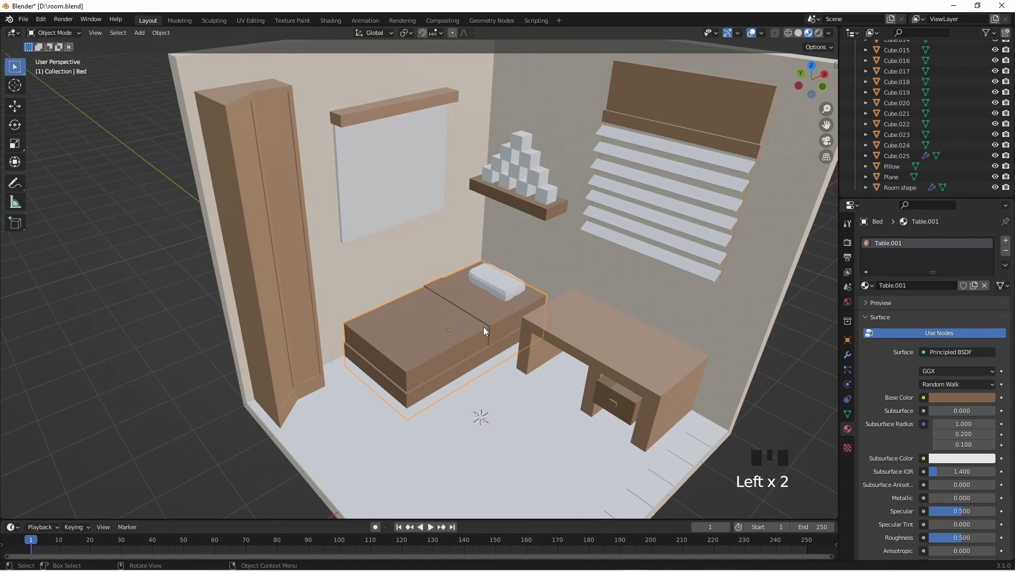
pyautogui.moveTo(484, 328); pyautogui.dragTo(482, 260, button='middle')
pyautogui.press('Tab')
pyautogui.scroll(4, 485, 368)
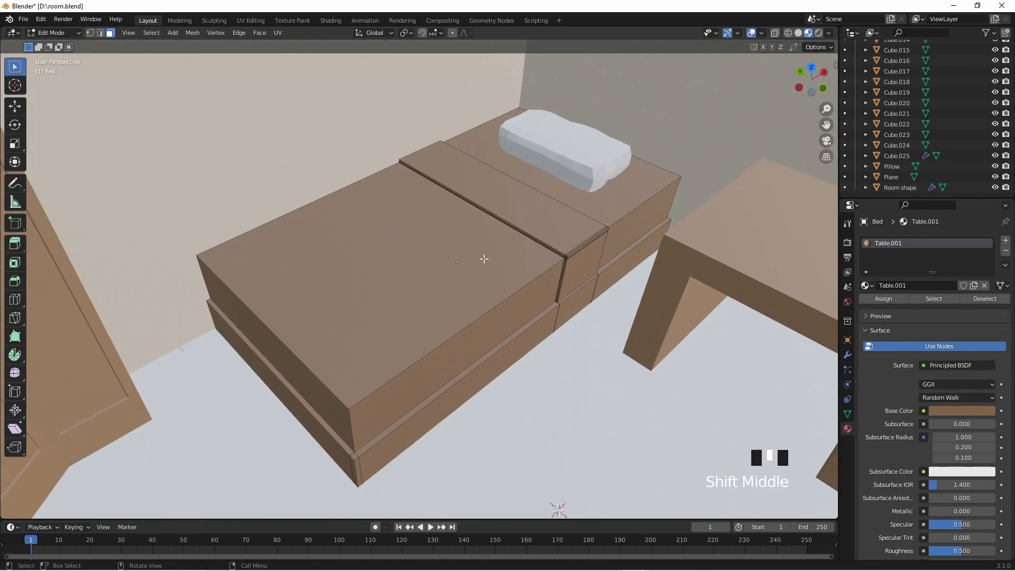
pyautogui.moveTo(414, 217); pyautogui.dragTo(582, 282)
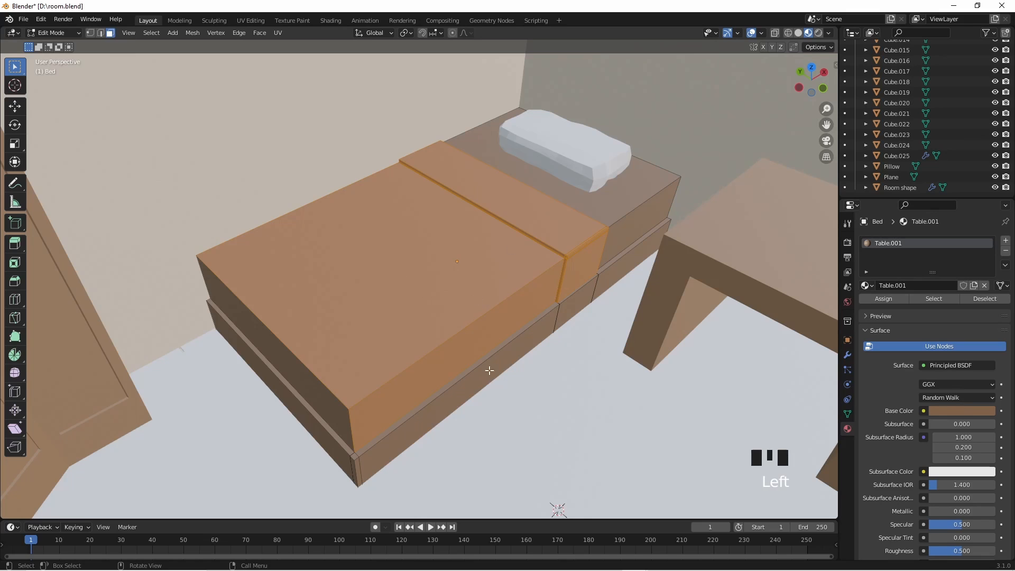
pyautogui.moveTo(409, 349); pyautogui.dragTo(371, 354, button='middle')
pyautogui.moveTo(429, 375); pyautogui.dragTo(507, 363, button='middle')
pyautogui.press('p')
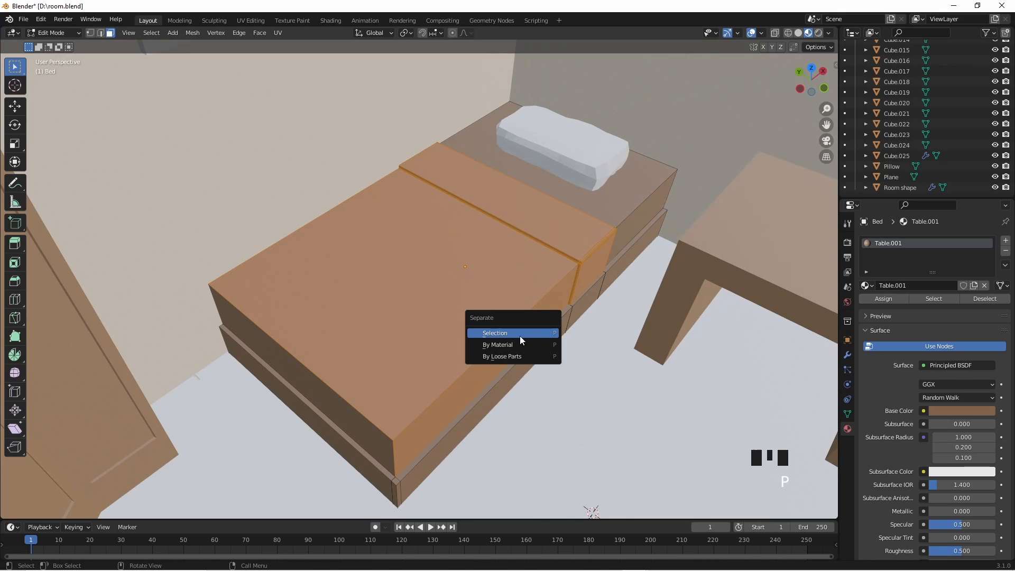
pyautogui.click(520, 334)
# - Move the separated blanket away from the bed in Object Mode, undo the move and return to editing the bed
pyautogui.press('g')
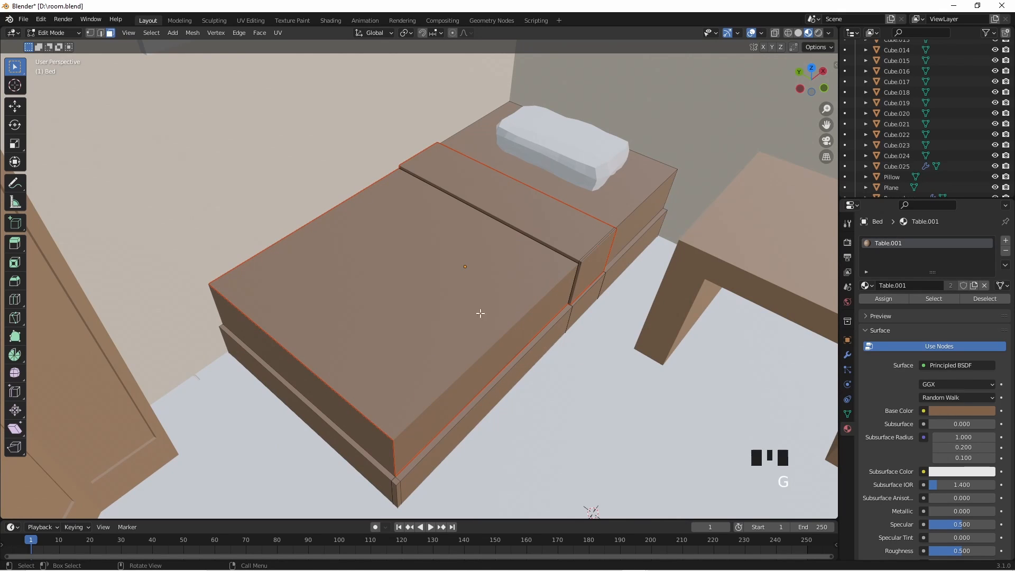
pyautogui.press('Tab')
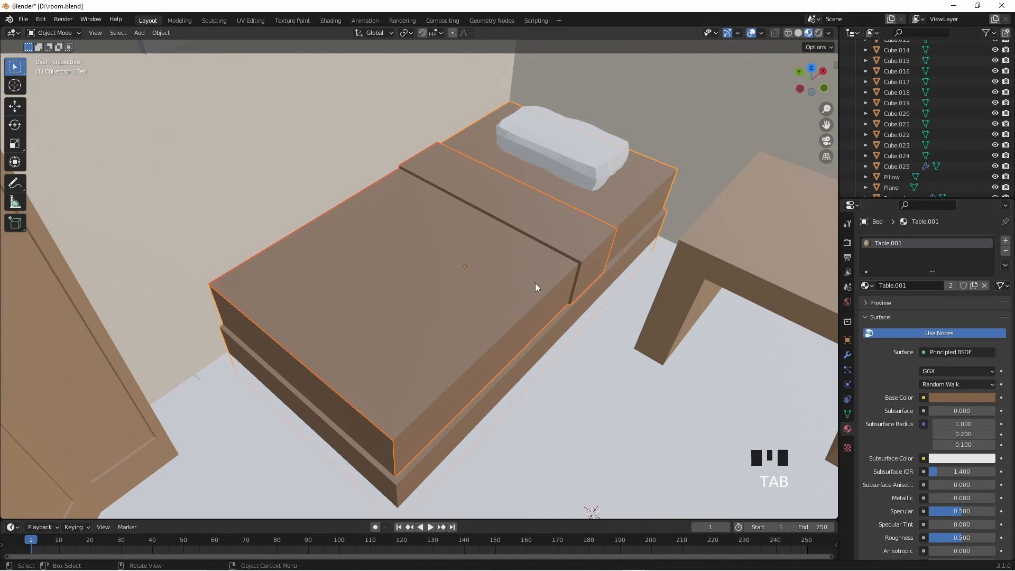
pyautogui.click(539, 288)
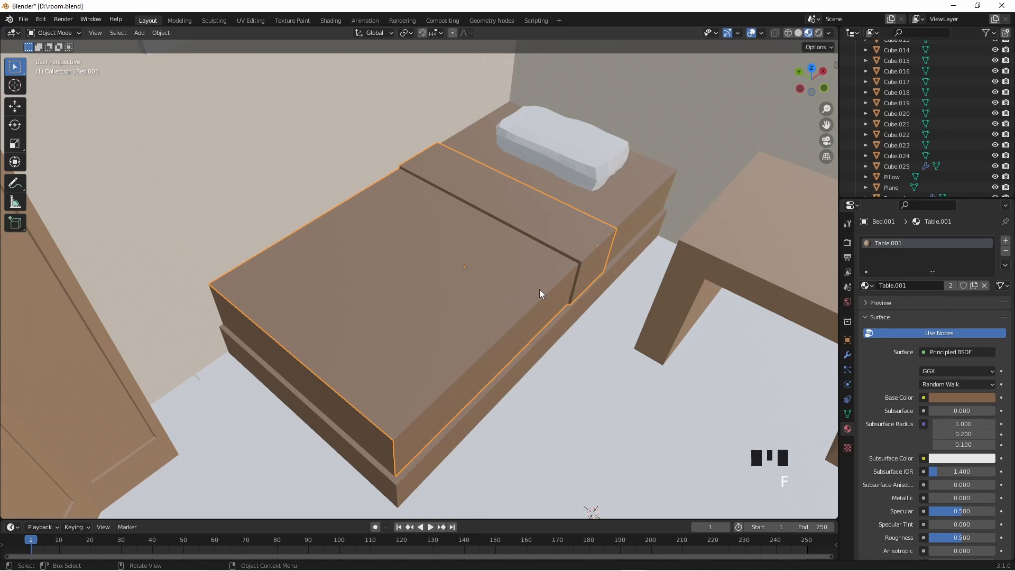
pyautogui.press('g')
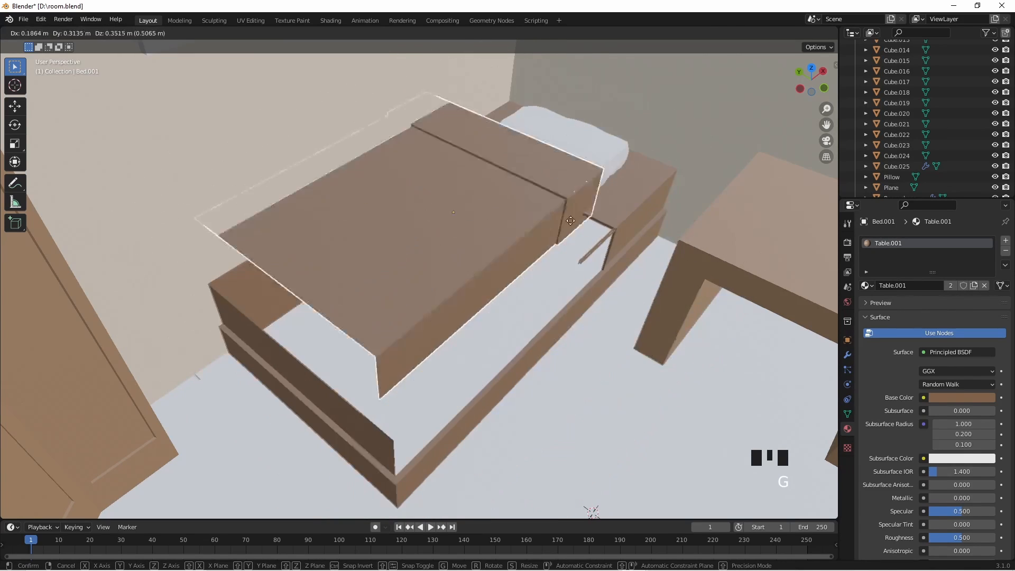
pyautogui.click(676, 307)
pyautogui.moveTo(677, 307); pyautogui.dragTo(603, 232, button='middle')
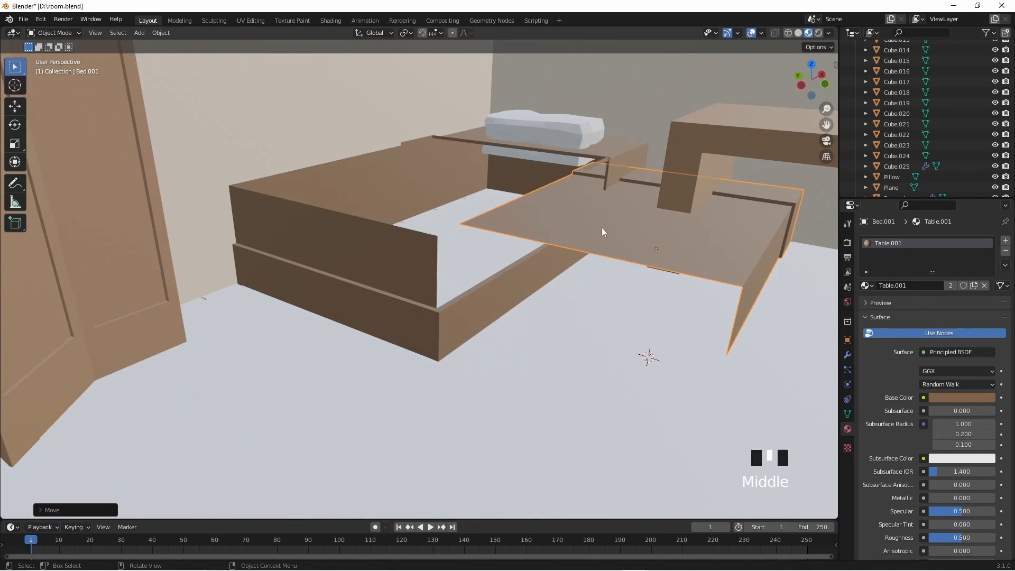
pyautogui.hotkey('ctrl', 'z')
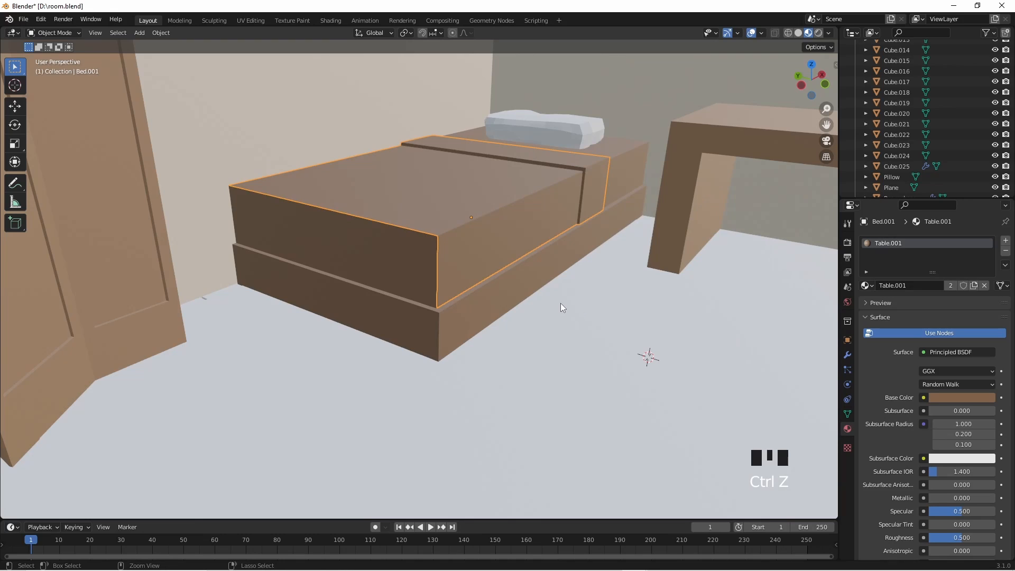
pyautogui.hotkey('ctrl', 'z')
pyautogui.hotkey('ctrl', 'z')
# - Separate the blanket's foot-end face from the bed into another object and return to Object Mode
pyautogui.moveTo(565, 275); pyautogui.dragTo(366, 443, button='middle')
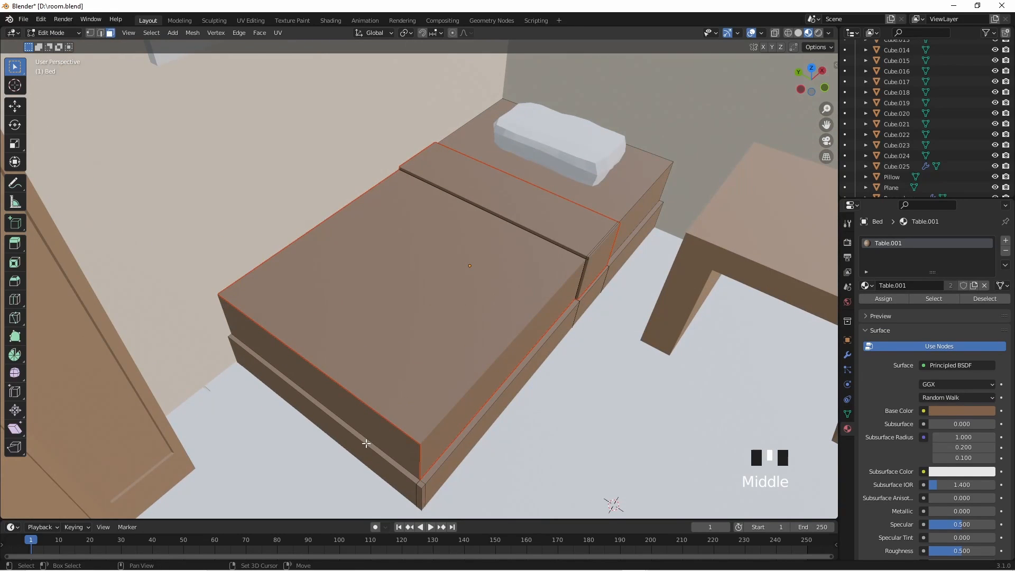
pyautogui.keyDown('shift'); pyautogui.click(379, 428); pyautogui.keyUp('shift')
pyautogui.moveTo(384, 401); pyautogui.dragTo(482, 397, button='middle')
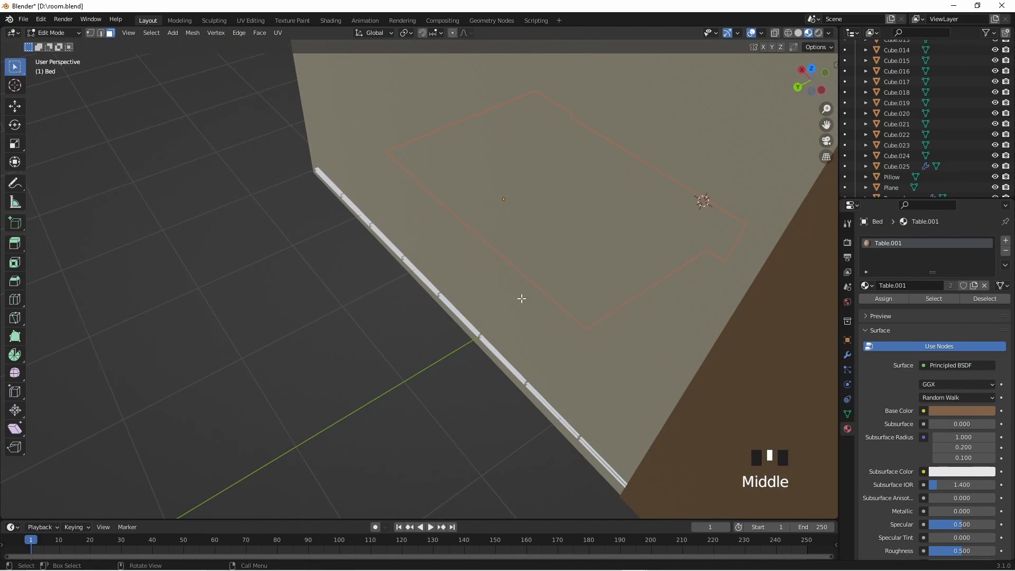
pyautogui.moveTo(630, 305); pyautogui.dragTo(531, 296, button='middle')
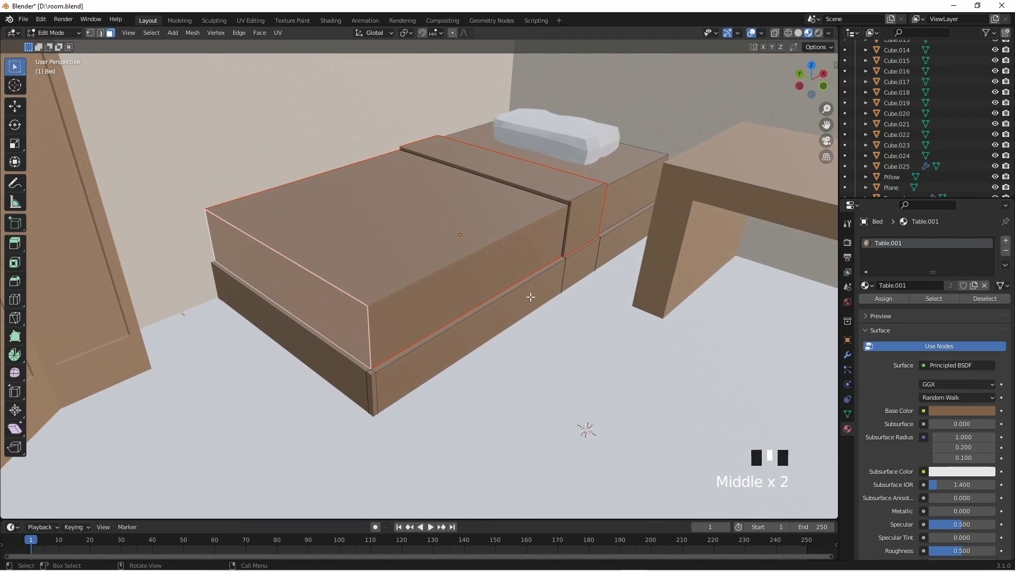
pyautogui.press('p')
pyautogui.click(509, 256)
pyautogui.press('Tab')
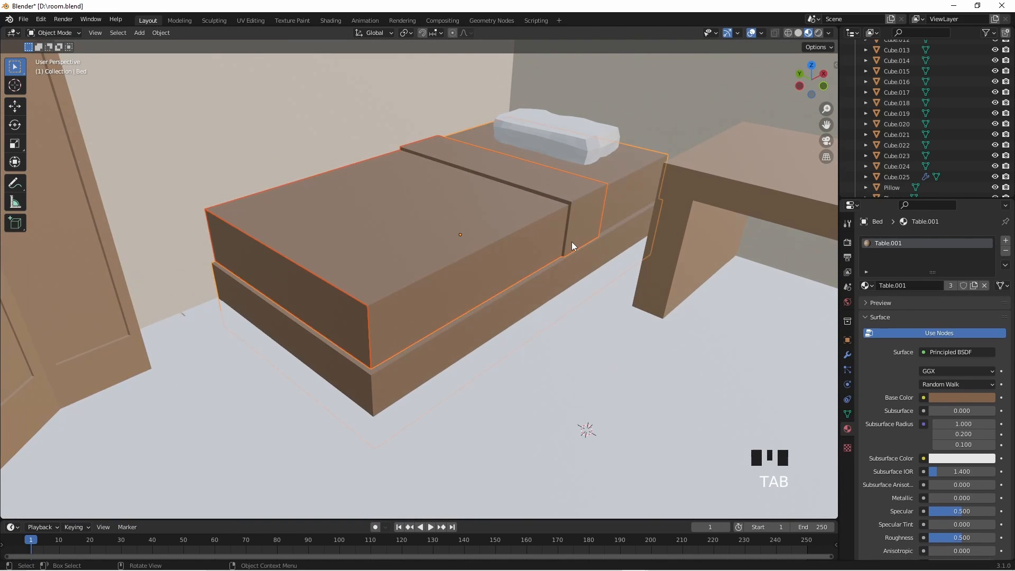
# - Check which parts of the bed are detached by trial-moving the separated blanket, cancelling the move and selecting the foot-end piece
pyautogui.press('g')
pyautogui.rightClick(506, 220)
pyautogui.click(505, 219)
pyautogui.press('g')
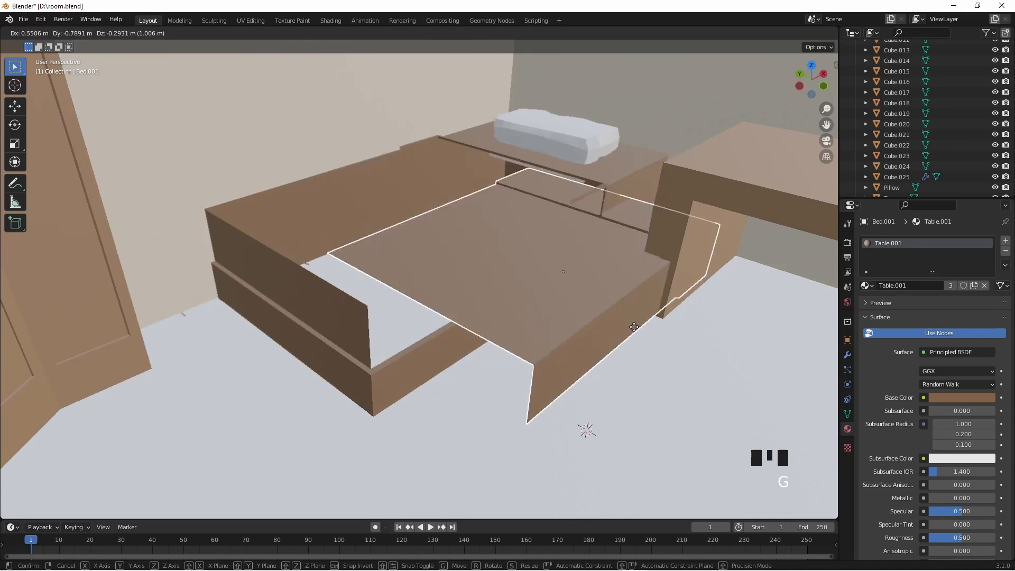
pyautogui.rightClick(572, 242)
pyautogui.click(343, 328)
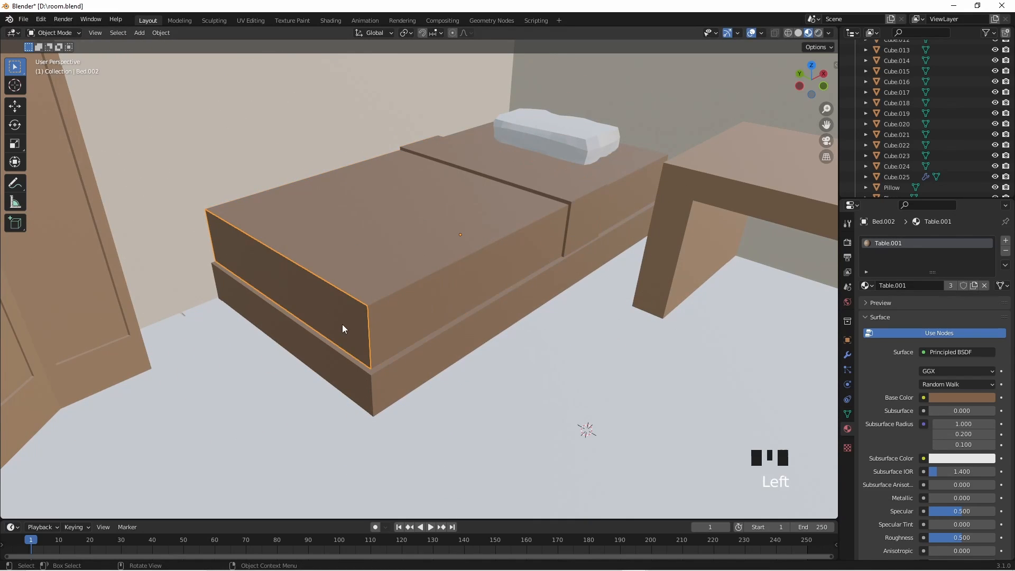
# - Undo both separations and the face selection so the bed is one object again in Edit Mode
pyautogui.hotkey('ctrl', 'z')
pyautogui.hotkey('ctrl', 'z')
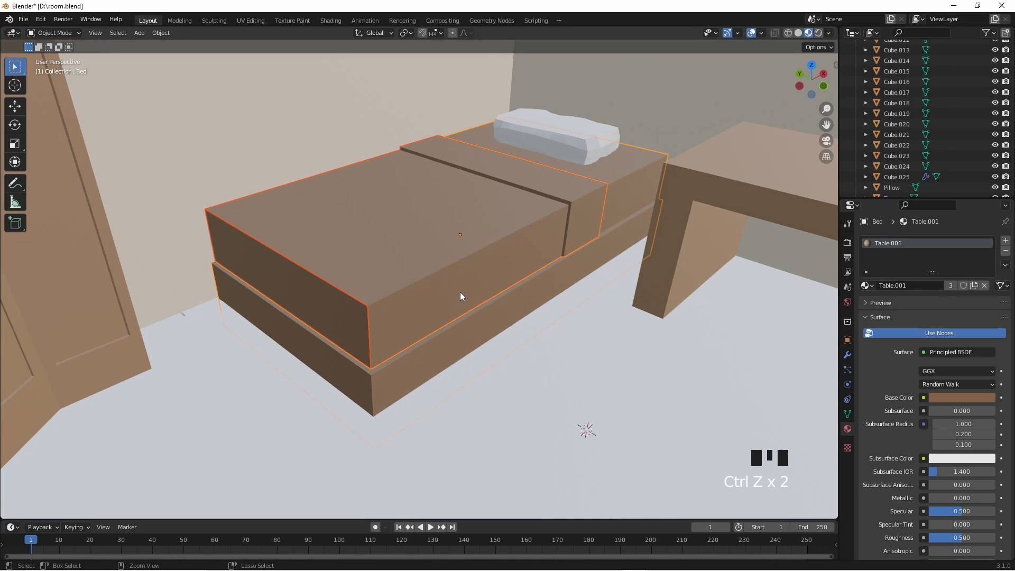
pyautogui.hotkey('ctrl', 'z')
pyautogui.hotkey('ctrl', 'z')
pyautogui.hotkey('ctrl', 'z')
pyautogui.hotkey('ctrl', 'z')
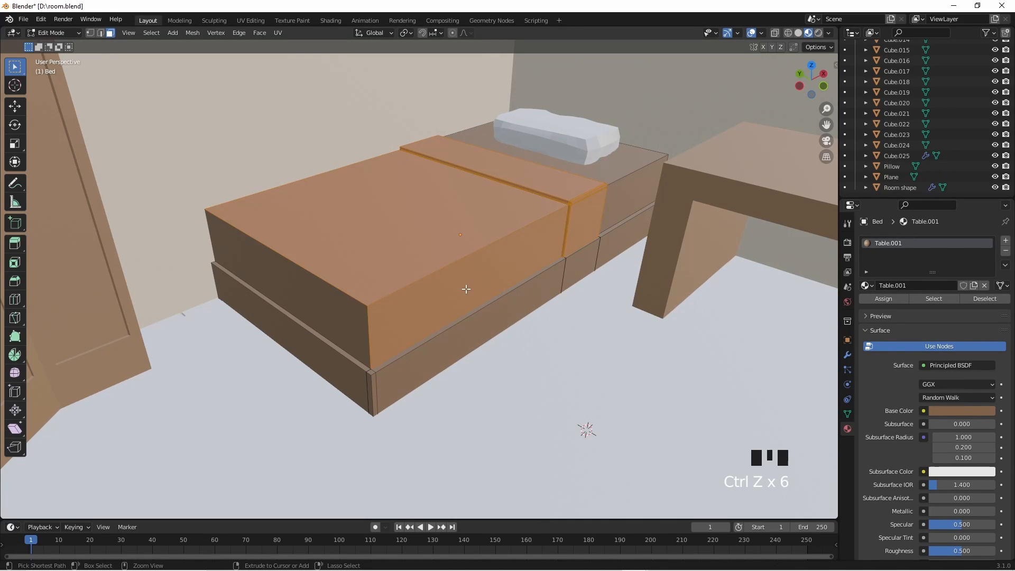
pyautogui.hotkey('ctrl', 'z')
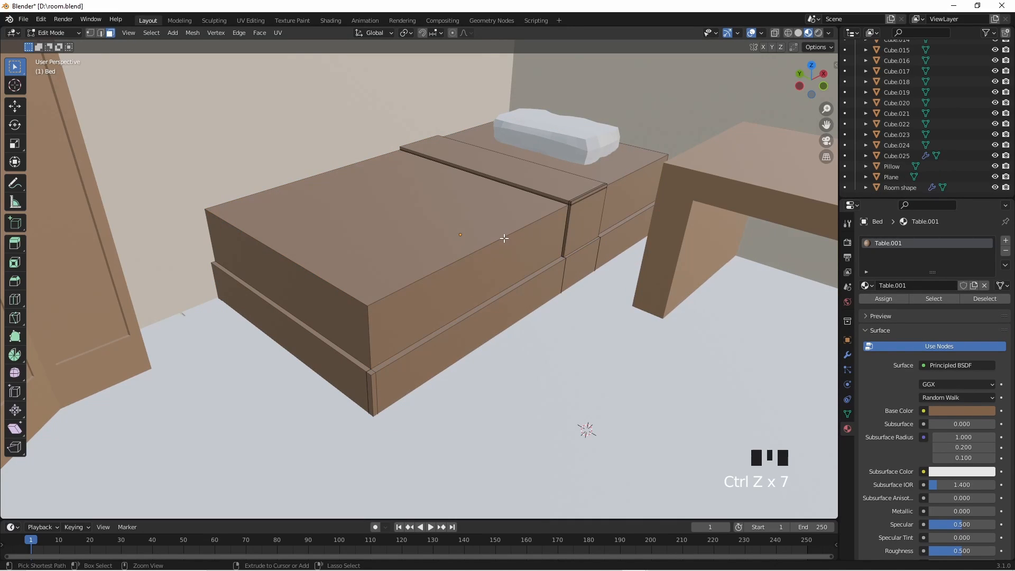
pyautogui.press('Tab')
pyautogui.press('Tab')
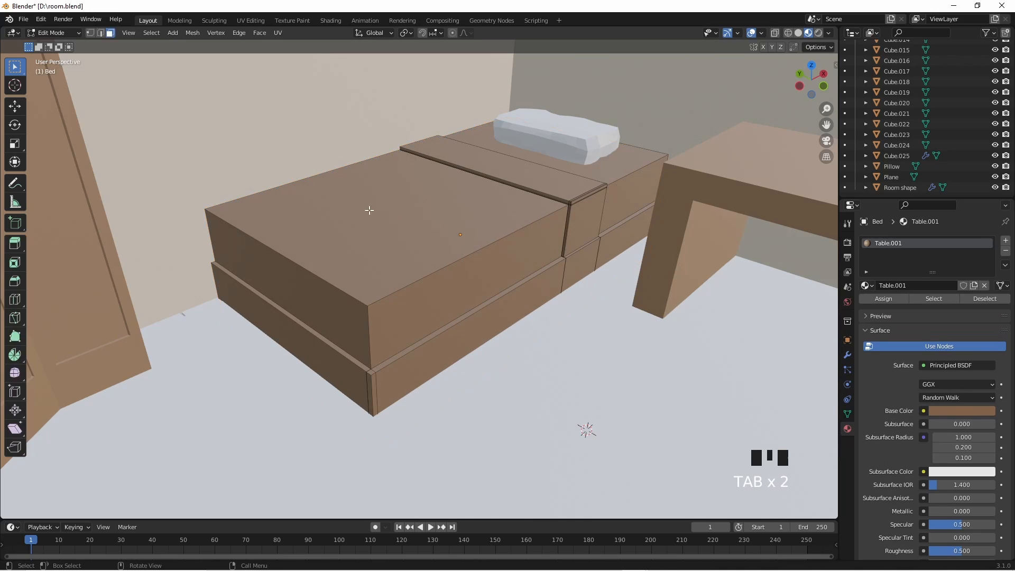
pyautogui.click(401, 308)
pyautogui.moveTo(423, 293); pyautogui.dragTo(417, 296, button='middle')
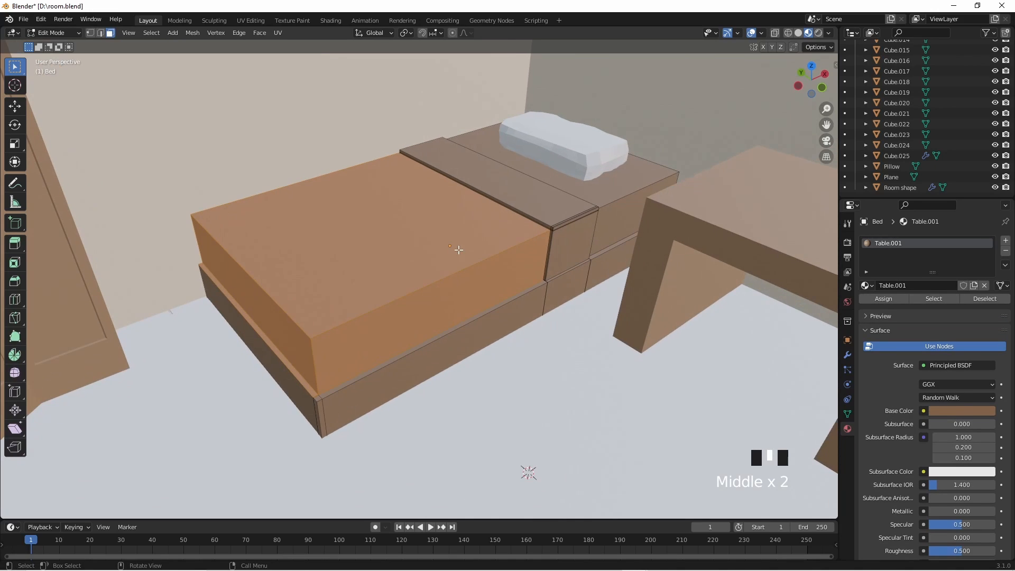
pyautogui.click(459, 225)
pyautogui.moveTo(252, 103); pyautogui.dragTo(574, 267)
pyautogui.moveTo(619, 359); pyautogui.dragTo(614, 374, button='middle')
pyautogui.click(614, 373)
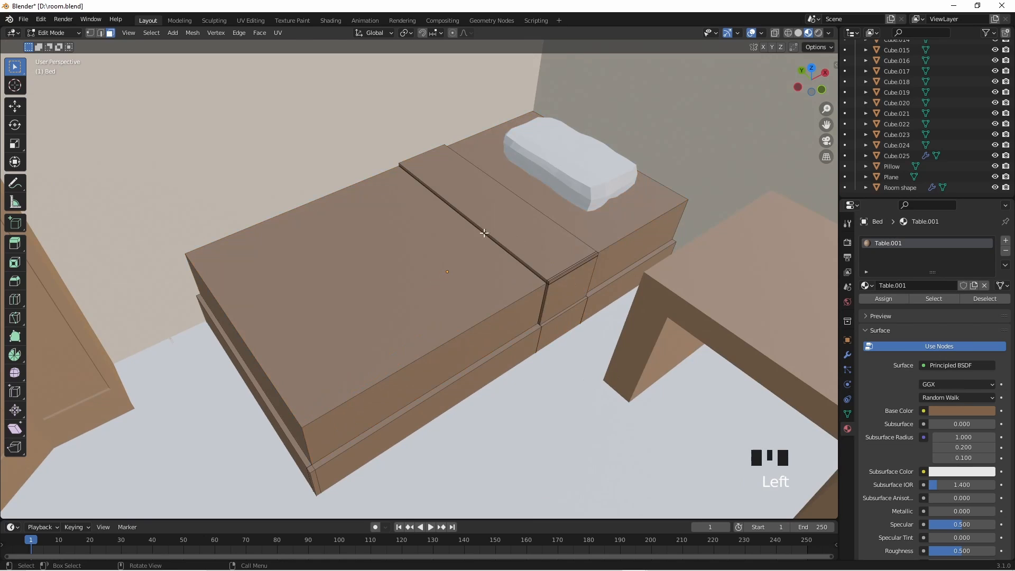
# - Select the blanket's top and side faces together with the folded strip and its groove on the bed
pyautogui.moveTo(432, 207); pyautogui.dragTo(564, 304)
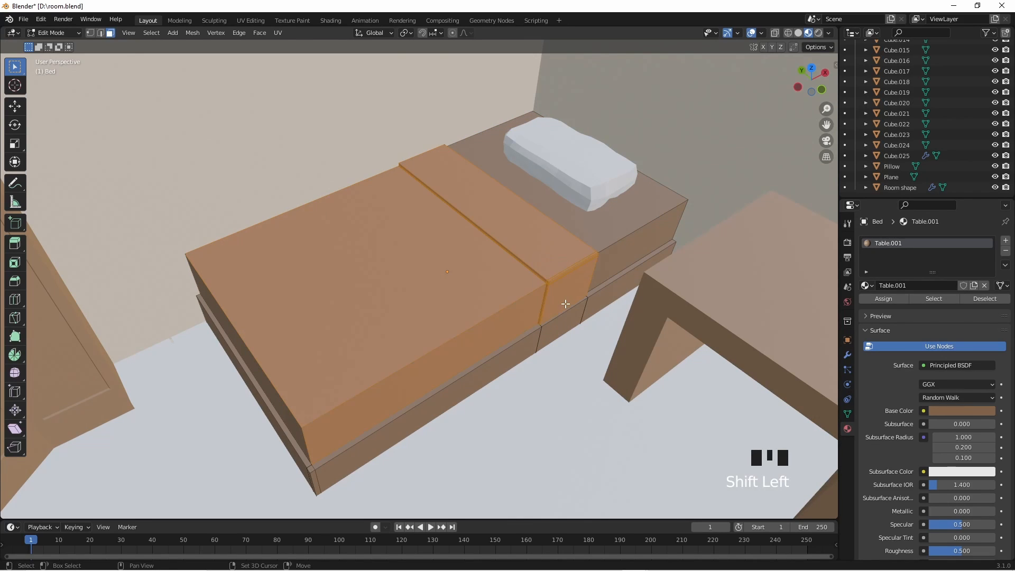
pyautogui.moveTo(566, 304); pyautogui.dragTo(426, 286, button='middle')
pyautogui.moveTo(484, 319); pyautogui.dragTo(520, 342, button='middle')
# - Add the narrow edge faces of the blanket's fold beside the pillow to the selection, leaving out the mattress's side face
pyautogui.scroll(2, 434, 391)
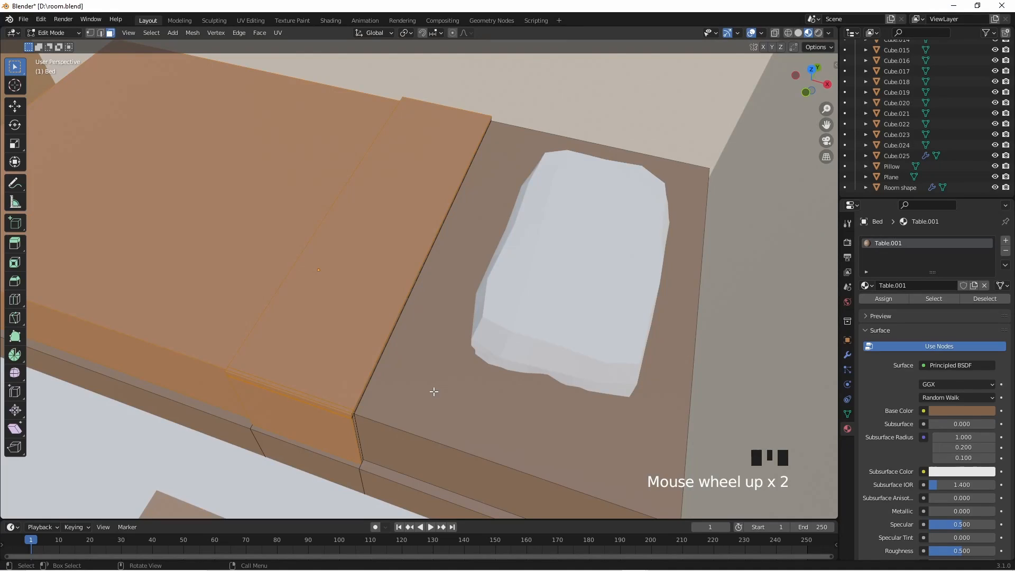
pyautogui.keyDown('shift'); pyautogui.moveTo(434, 391); pyautogui.dragTo(441, 295, button='middle'); pyautogui.keyUp('shift')
pyautogui.keyDown('shift'); pyautogui.click(380, 290); pyautogui.keyUp('shift')
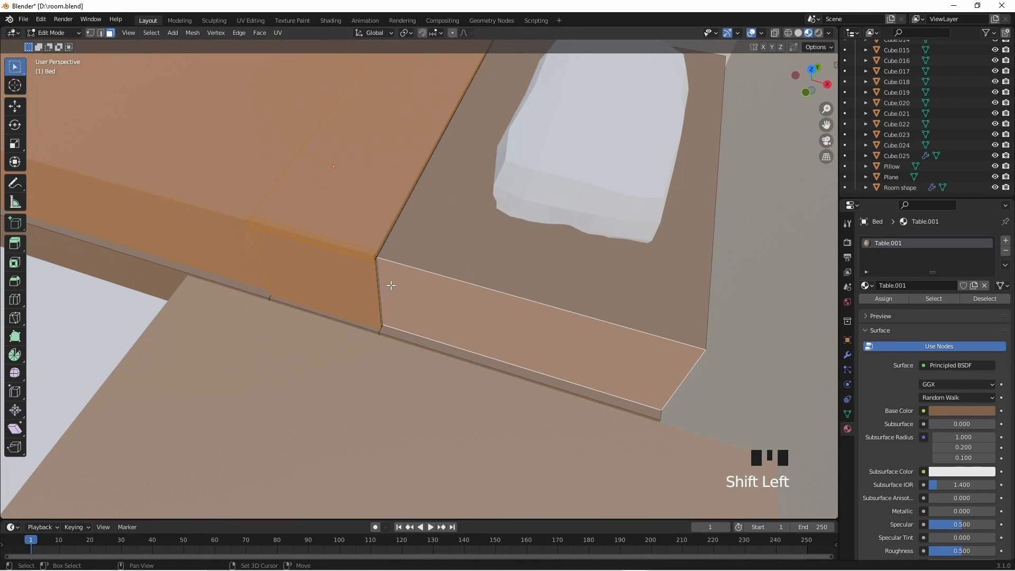
pyautogui.keyDown('shift'); pyautogui.click(391, 286); pyautogui.keyUp('shift')
pyautogui.keyDown('shift'); pyautogui.click(379, 287); pyautogui.keyUp('shift')
pyautogui.scroll(3, 405, 291)
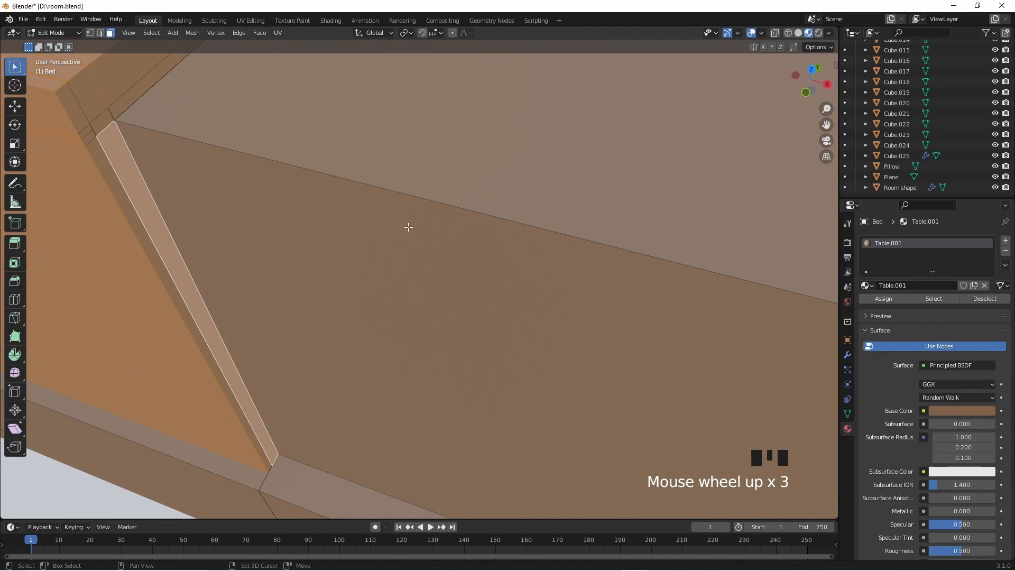
pyautogui.keyDown('shift'); pyautogui.moveTo(74, 89); pyautogui.dragTo(102, 142); pyautogui.keyUp('shift')
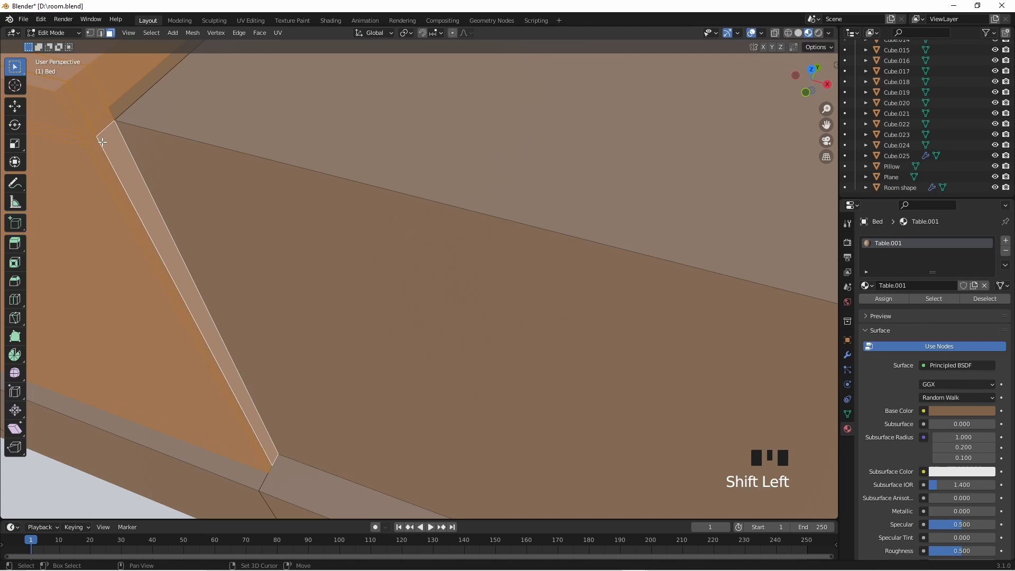
pyautogui.keyDown('shift'); pyautogui.moveTo(169, 284); pyautogui.dragTo(220, 294, button='middle'); pyautogui.keyUp('shift')
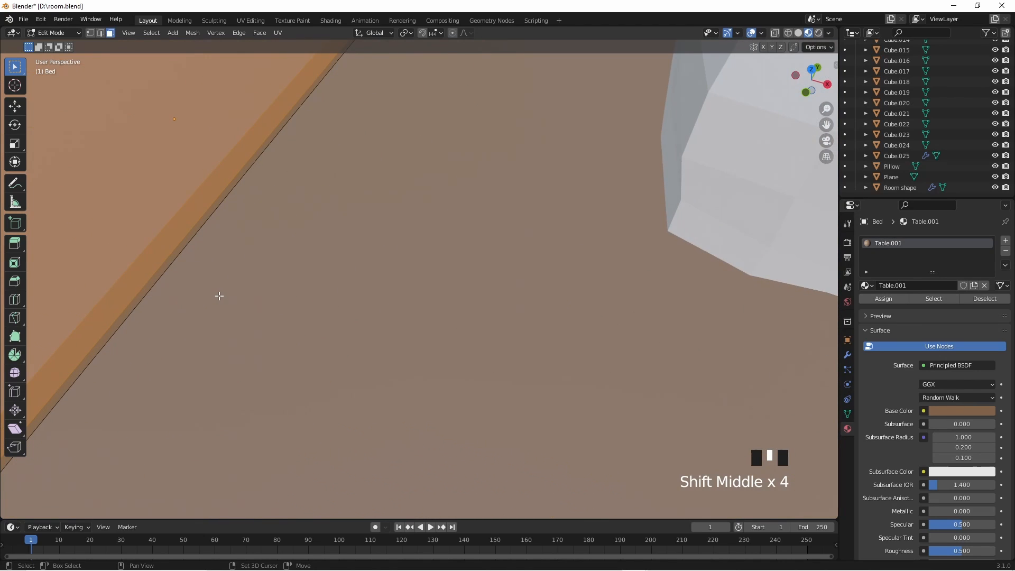
pyautogui.keyDown('shift'); pyautogui.click(163, 268); pyautogui.keyUp('shift')
pyautogui.scroll(-3, 233, 214)
pyautogui.moveTo(226, 235); pyautogui.dragTo(359, 233, button='middle')
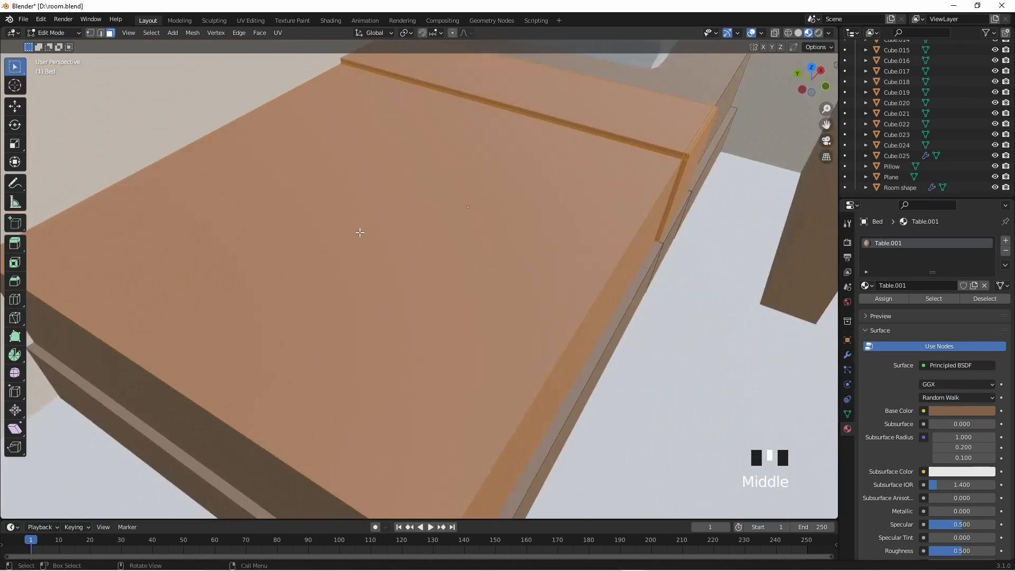
# - Add the blanket's foot-end face to the selection, separate the blanket into its own object, and select it in Object Mode
pyautogui.scroll(-2, 359, 233)
pyautogui.keyDown('shift'); pyautogui.click(355, 376); pyautogui.keyUp('shift')
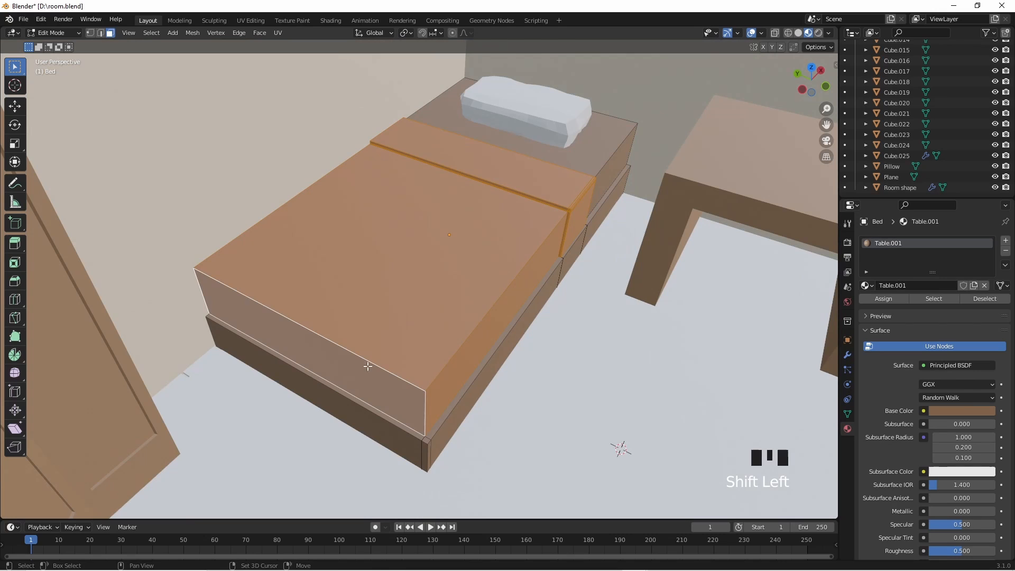
pyautogui.press('p')
pyautogui.click(422, 355)
pyautogui.moveTo(422, 355); pyautogui.dragTo(521, 348, button='middle')
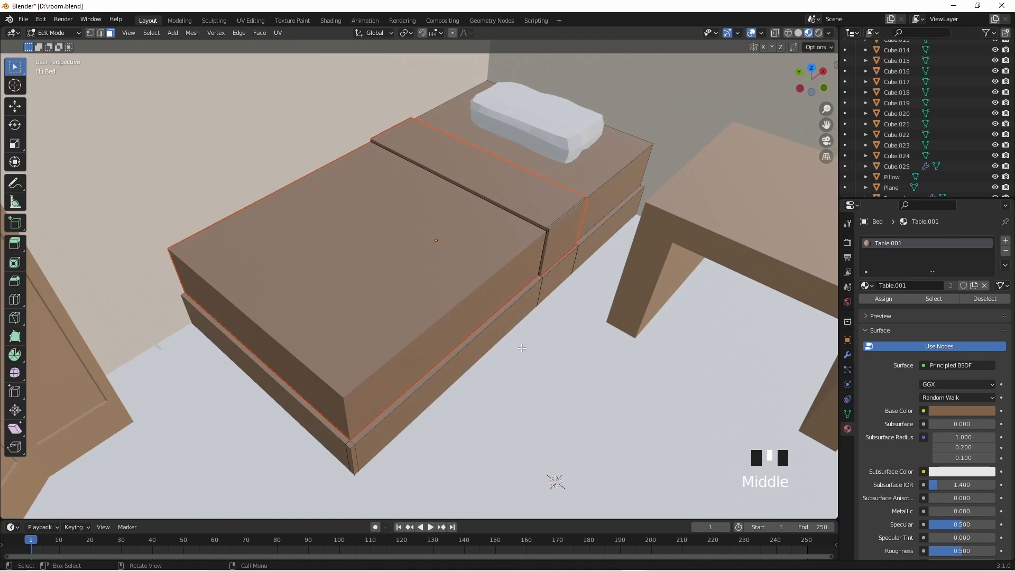
pyautogui.press('Tab')
pyautogui.click(457, 211)
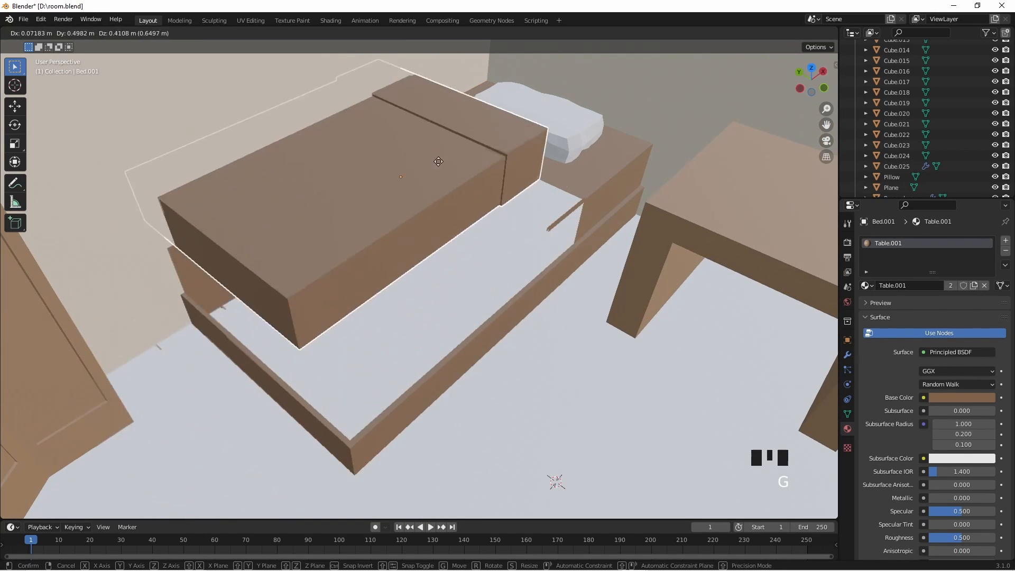
# - Try moving the separated blanket off the bed to check that it is detached, and restore its original position
pyautogui.click(496, 250)
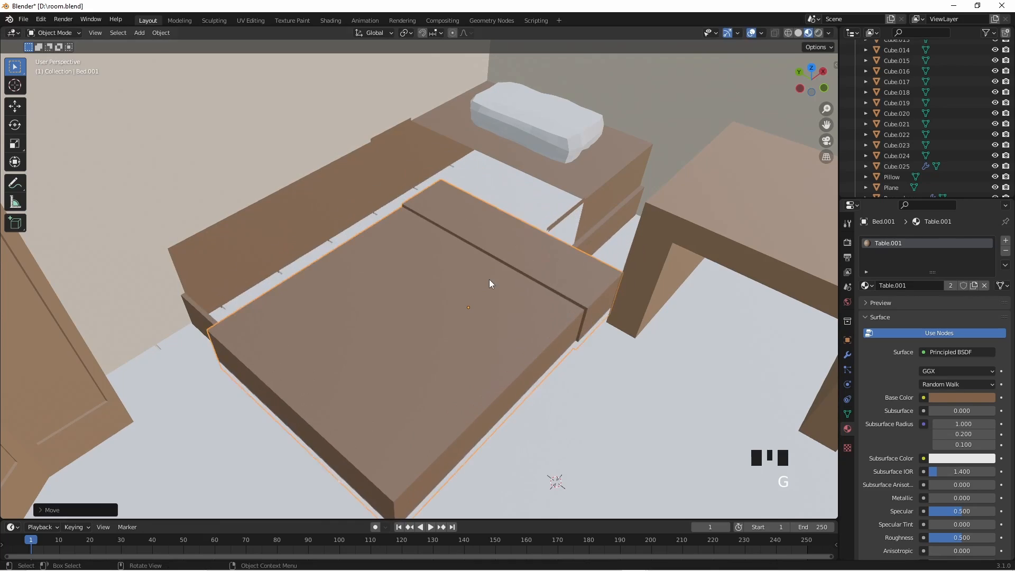
pyautogui.moveTo(489, 284); pyautogui.dragTo(528, 305, button='middle')
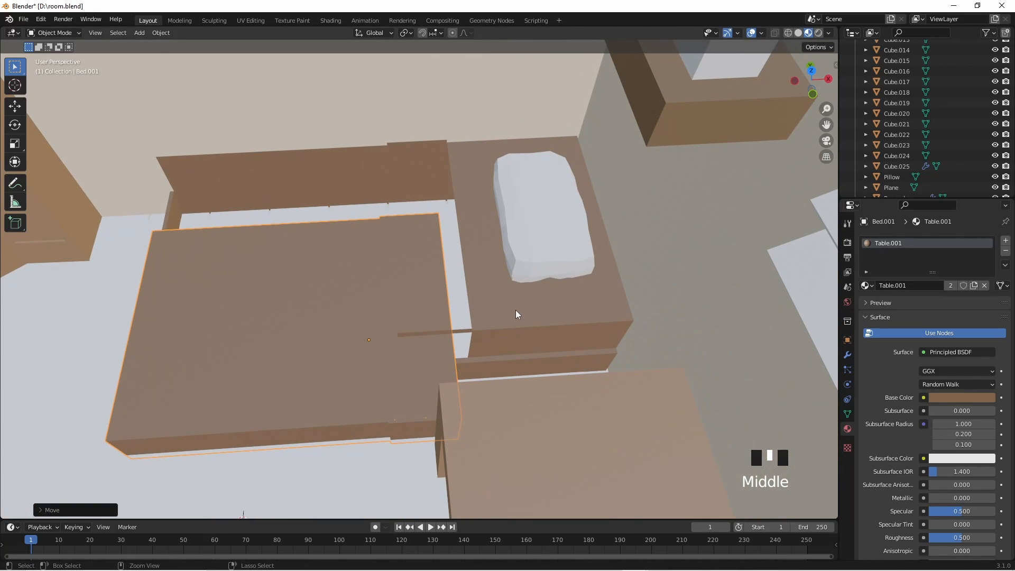
pyautogui.scroll(2, 511, 313)
pyautogui.moveTo(493, 379); pyautogui.dragTo(496, 199, button='middle')
pyautogui.scroll(1, 497, 180)
pyautogui.keyDown('shift'); pyautogui.moveTo(498, 163); pyautogui.dragTo(490, 266, button='middle'); pyautogui.keyUp('shift')
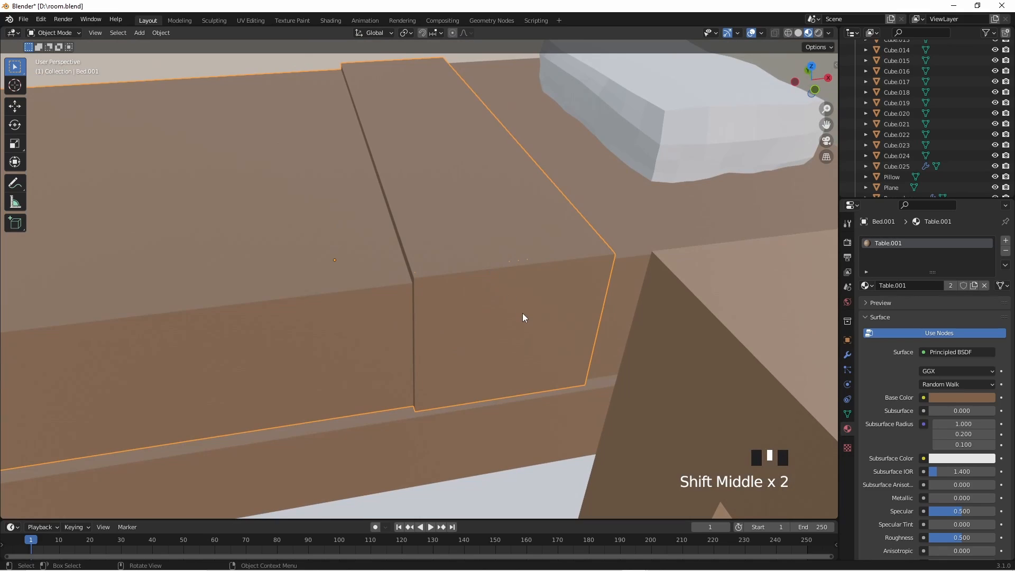
pyautogui.press('g')
pyautogui.click(503, 325)
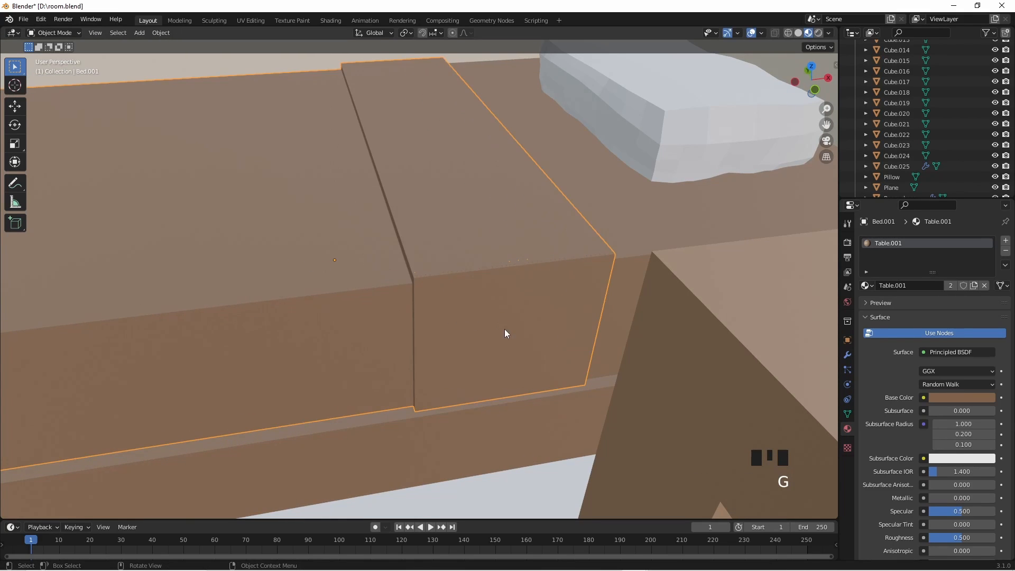
pyautogui.click(516, 452)
pyautogui.click(480, 310)
pyautogui.moveTo(480, 309); pyautogui.dragTo(576, 334, button='middle')
pyautogui.scroll(-3, 492, 328)
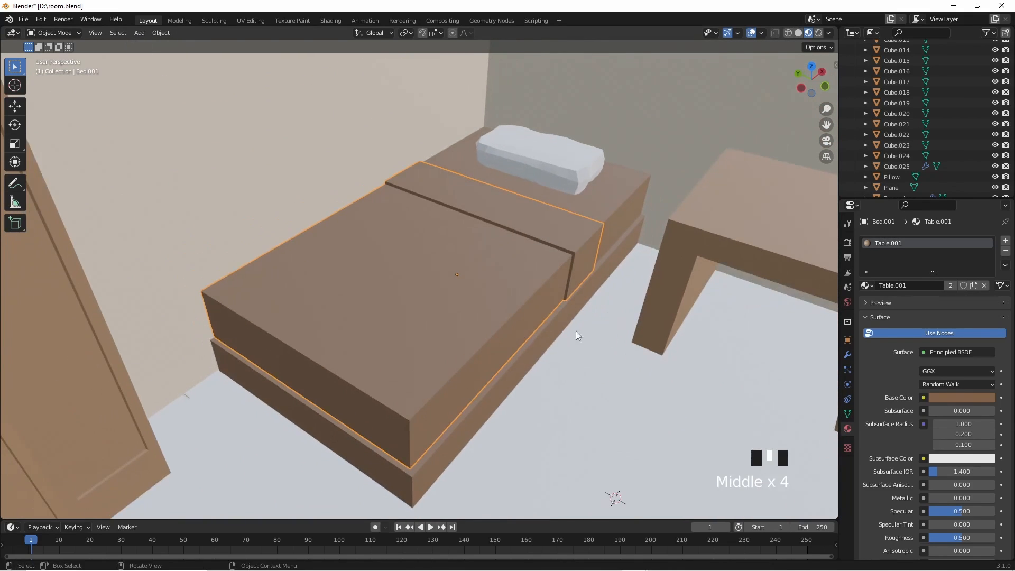
# - Try recolouring the blanket's shared Table.001 material to red (H 0.995, S 0.984, V 0.411) and undo the colour changes
pyautogui.click(939, 399)
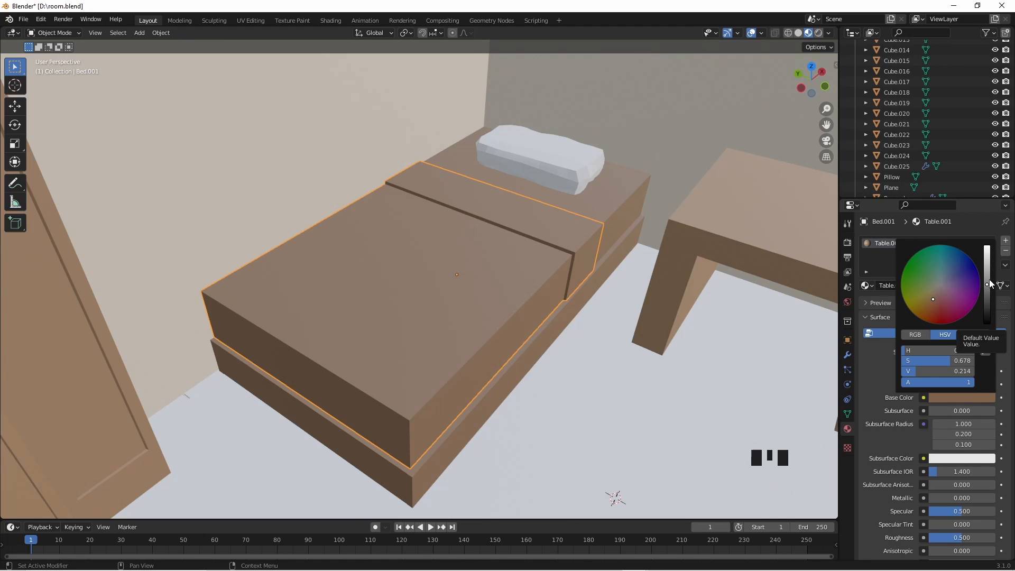
pyautogui.moveTo(987, 284); pyautogui.dragTo(987, 271)
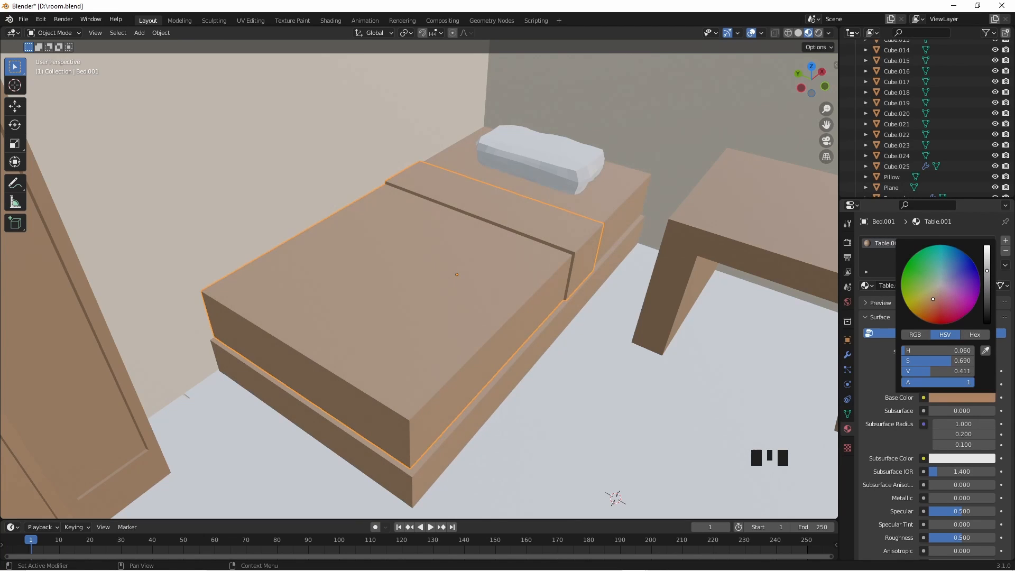
pyautogui.moveTo(933, 300); pyautogui.dragTo(946, 323)
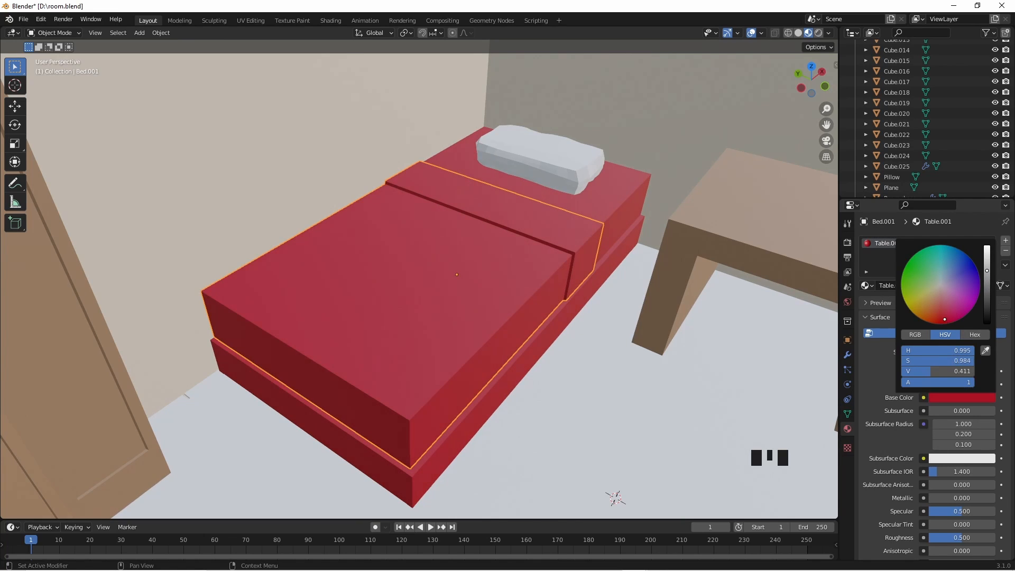
pyautogui.click(692, 345)
pyautogui.hotkey('ctrl', 'z')
pyautogui.hotkey('ctrl', 'z')
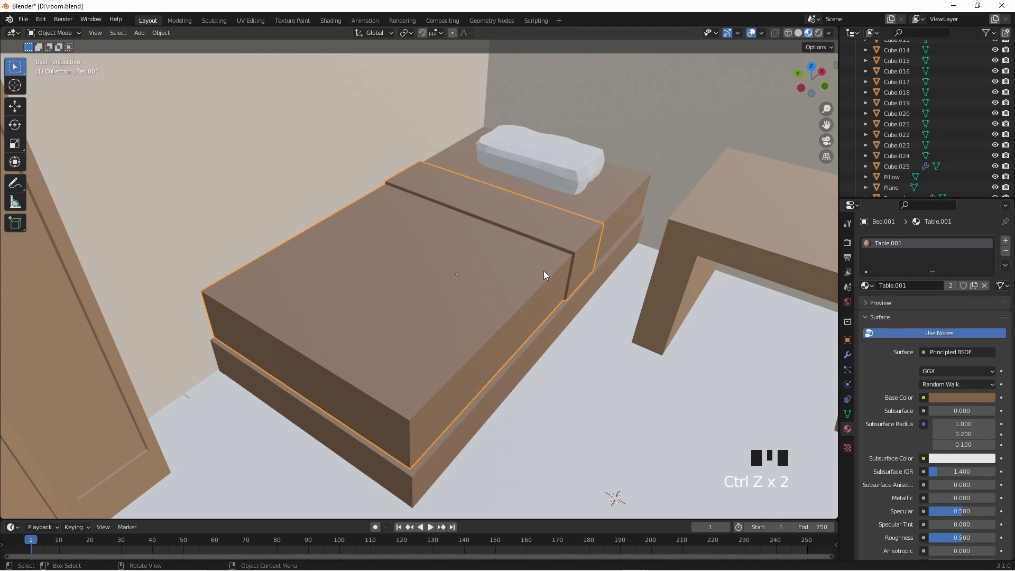
# - Replace the blanket's shared Table.001 material with a new material of its own and set its base colour to bright red
pyautogui.click(618, 278)
pyautogui.click(572, 274)
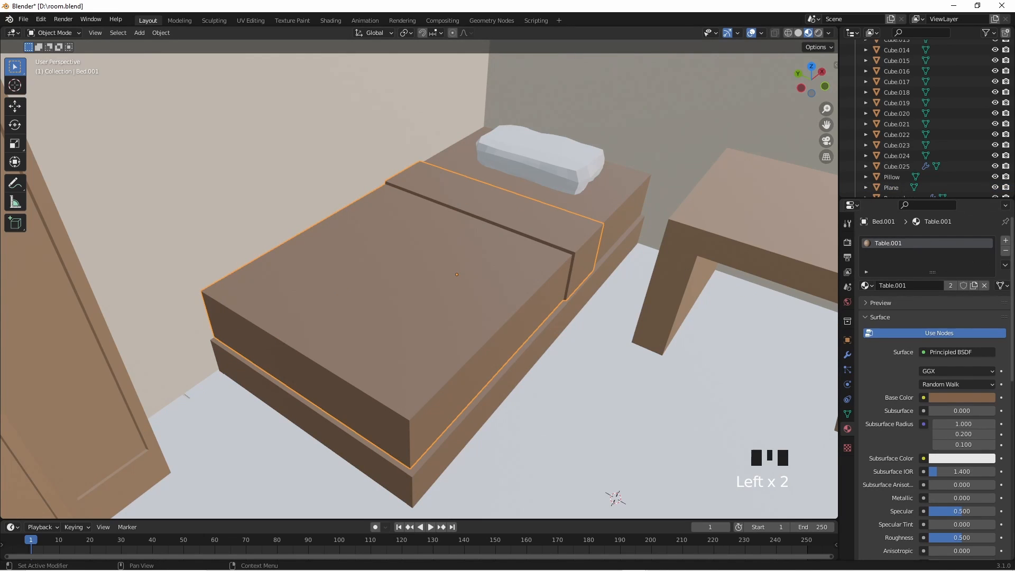
pyautogui.click(1006, 251)
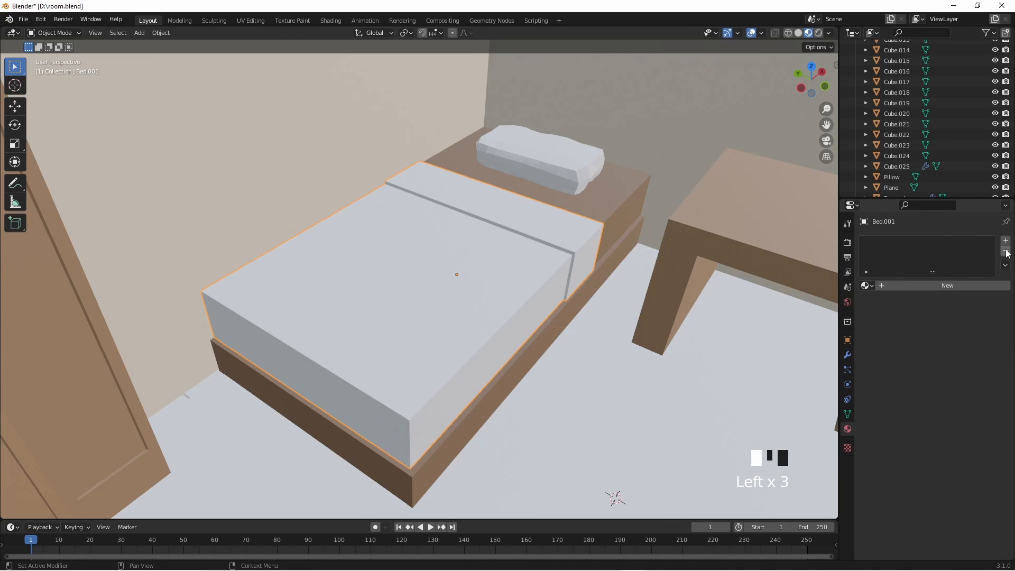
pyautogui.click(912, 286)
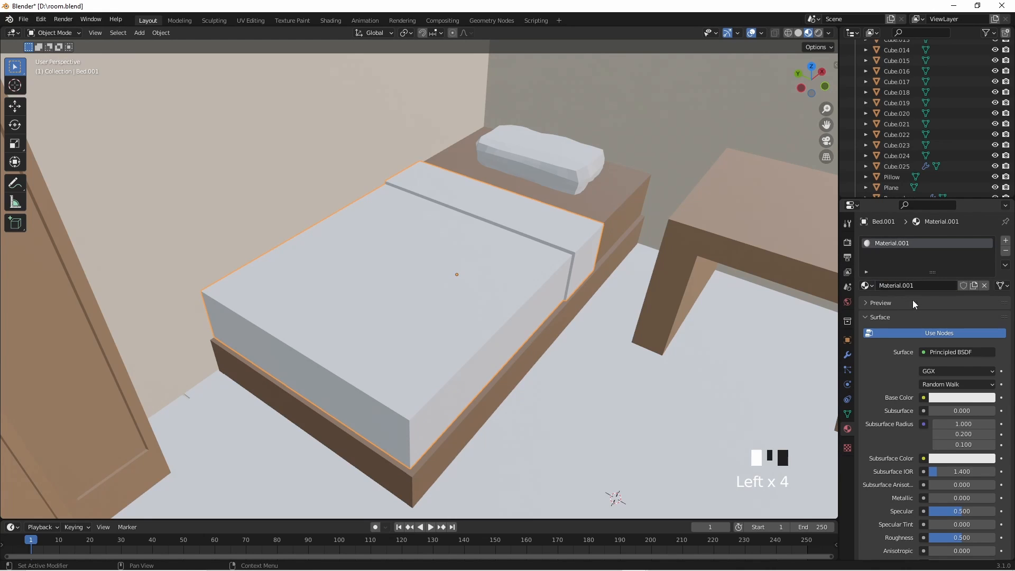
pyautogui.click(950, 402)
pyautogui.moveTo(938, 296); pyautogui.dragTo(940, 323)
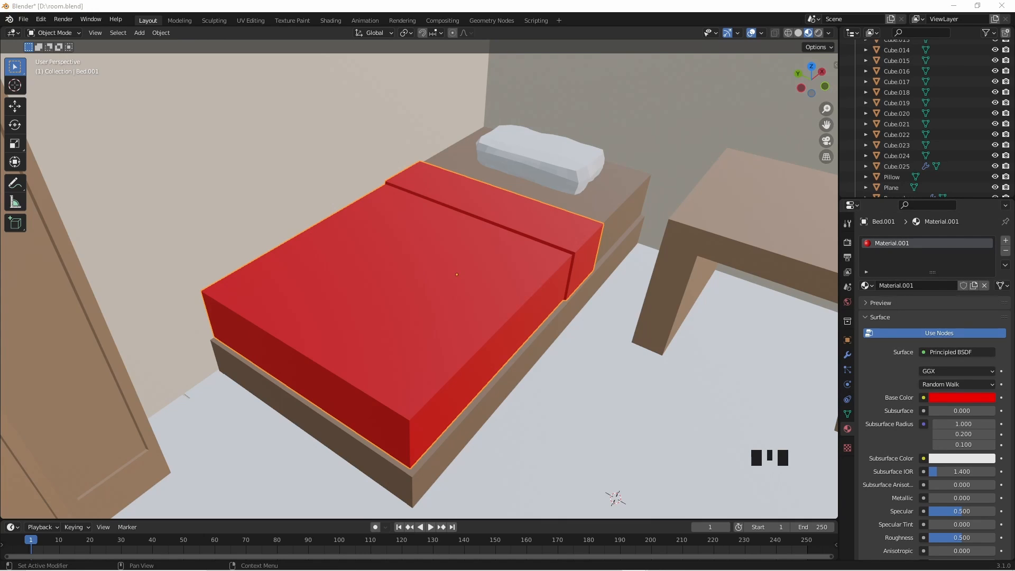
pyautogui.click(953, 397)
pyautogui.moveTo(825, 358); pyautogui.dragTo(700, 350, button='middle')
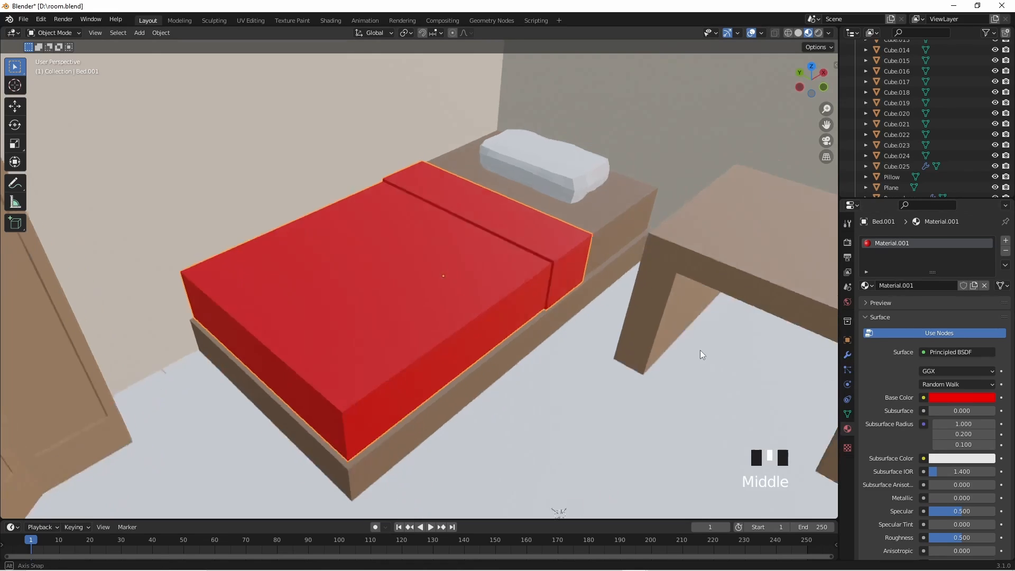
pyautogui.scroll(-2, 695, 352)
pyautogui.keyDown('shift'); pyautogui.moveTo(576, 334); pyautogui.dragTo(648, 367, button='middle'); pyautogui.keyUp('shift')
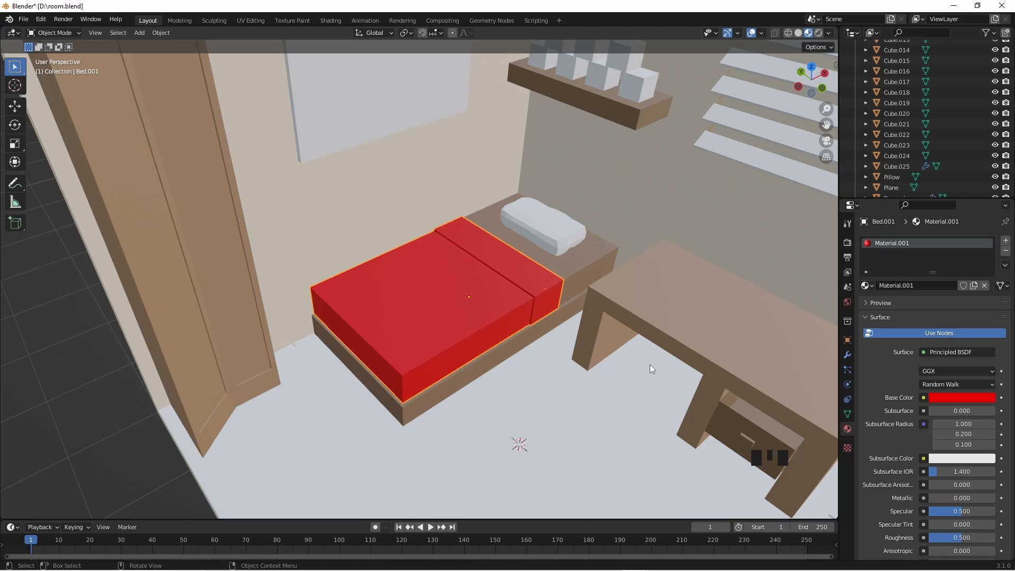
pyautogui.scroll(-3, 649, 364)
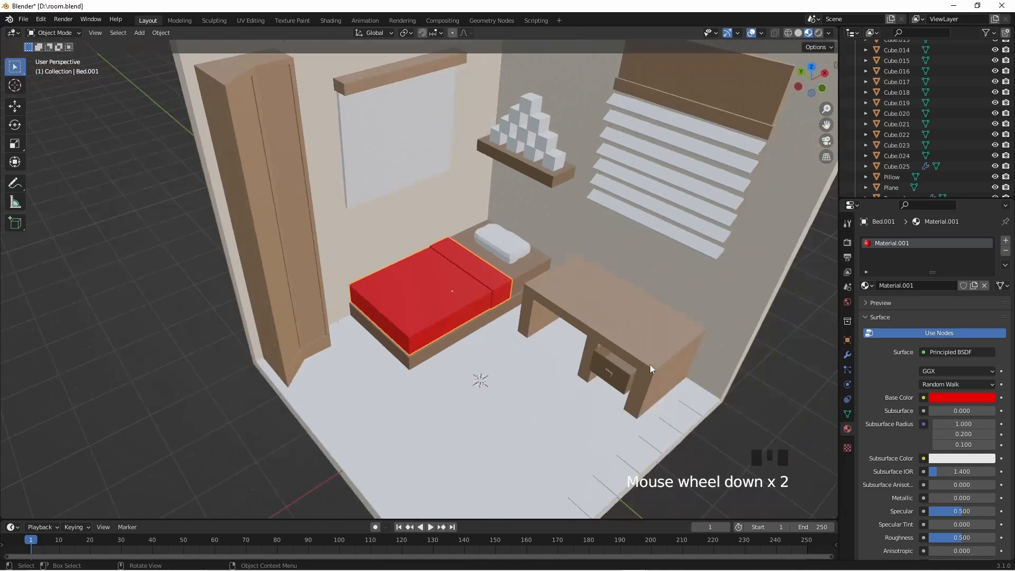
pyautogui.moveTo(555, 323)
pyautogui.mouseDown(button='middle')
pyautogui.moveTo(548, 347)
pyautogui.moveTo(554, 324)
pyautogui.mouseUp(button='middle')
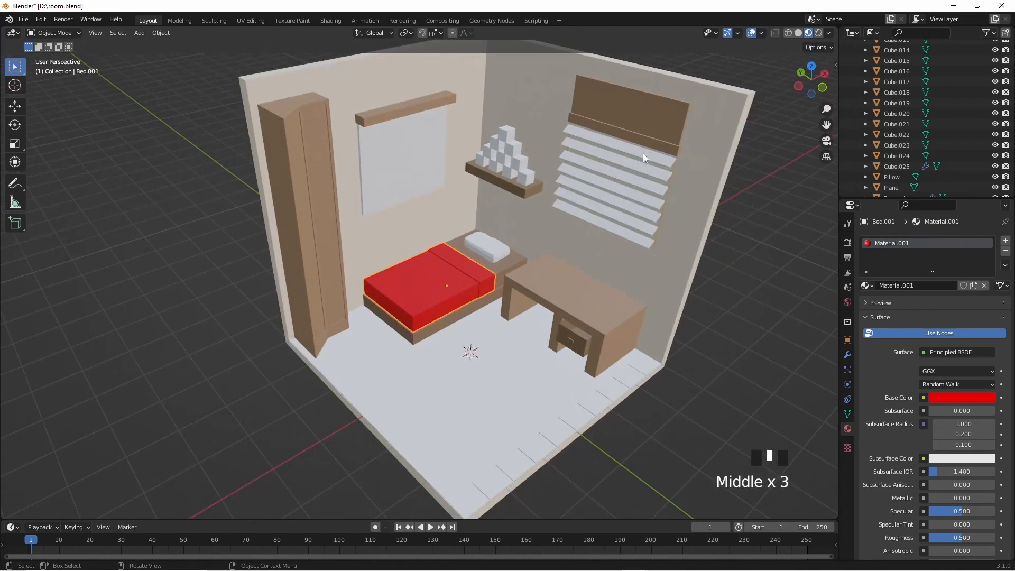
pyautogui.scroll(2, 439, 300)
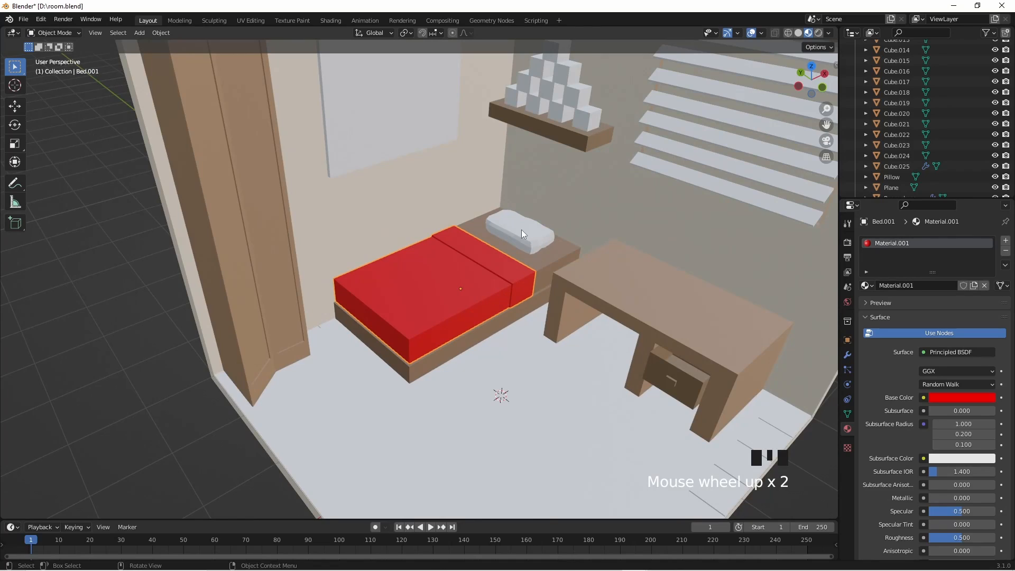
pyautogui.click(534, 275)
pyautogui.click(542, 292)
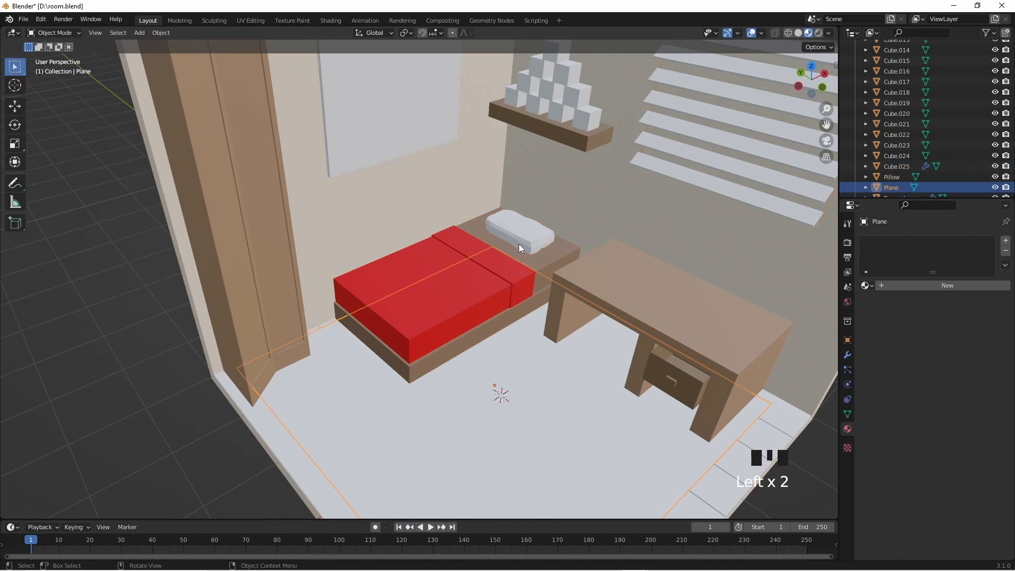
pyautogui.moveTo(501, 225); pyautogui.dragTo(525, 293)
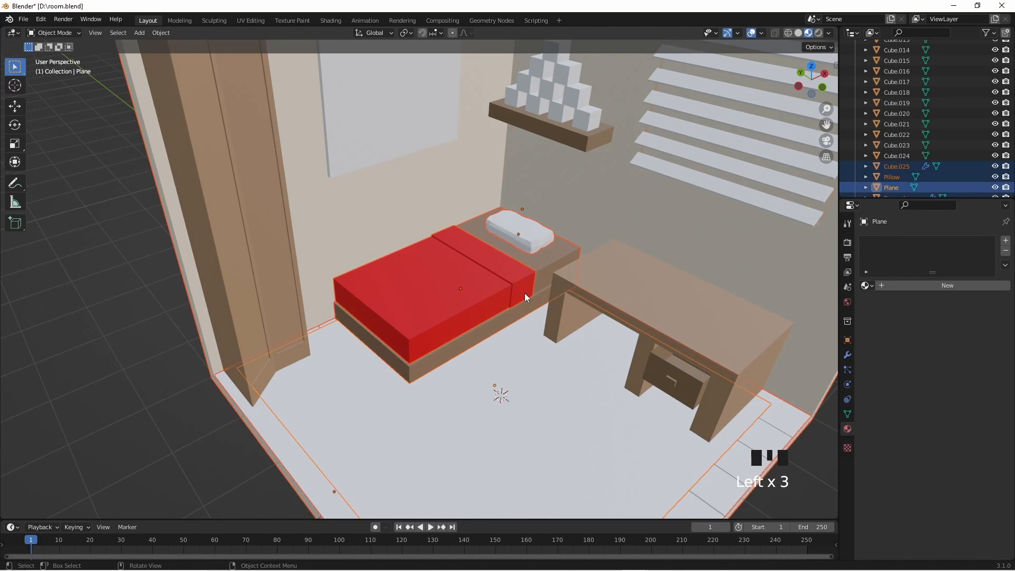
pyautogui.click(219, 431)
# - Select the bed, blanket and pillow together and scale them up uniformly by about 1.05
pyautogui.moveTo(411, 305); pyautogui.dragTo(458, 353)
pyautogui.click(459, 341)
pyautogui.keyDown('shift'); pyautogui.click(462, 296); pyautogui.keyUp('shift')
pyautogui.keyDown('shift'); pyautogui.click(534, 236); pyautogui.keyUp('shift')
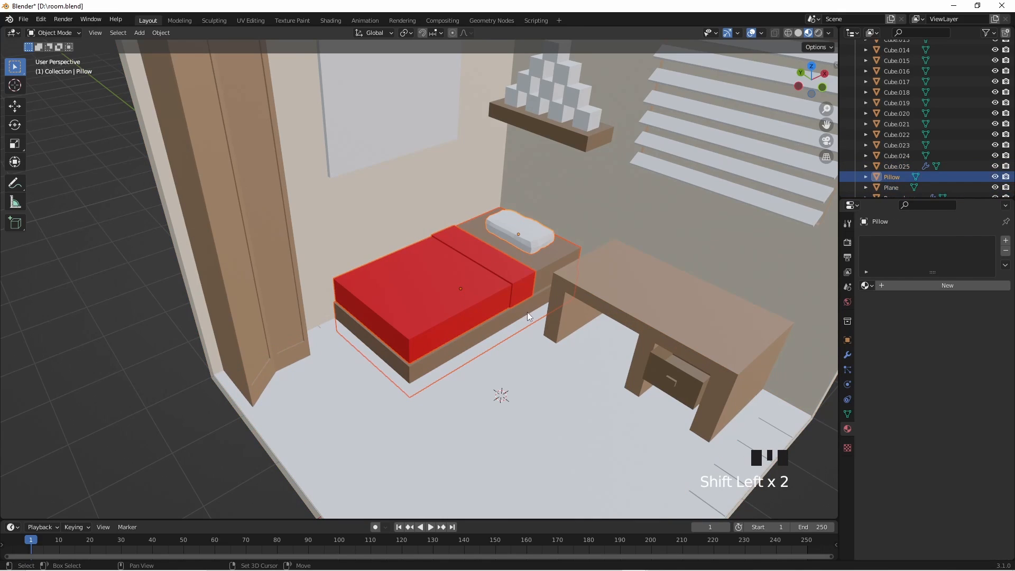
pyautogui.press('s')
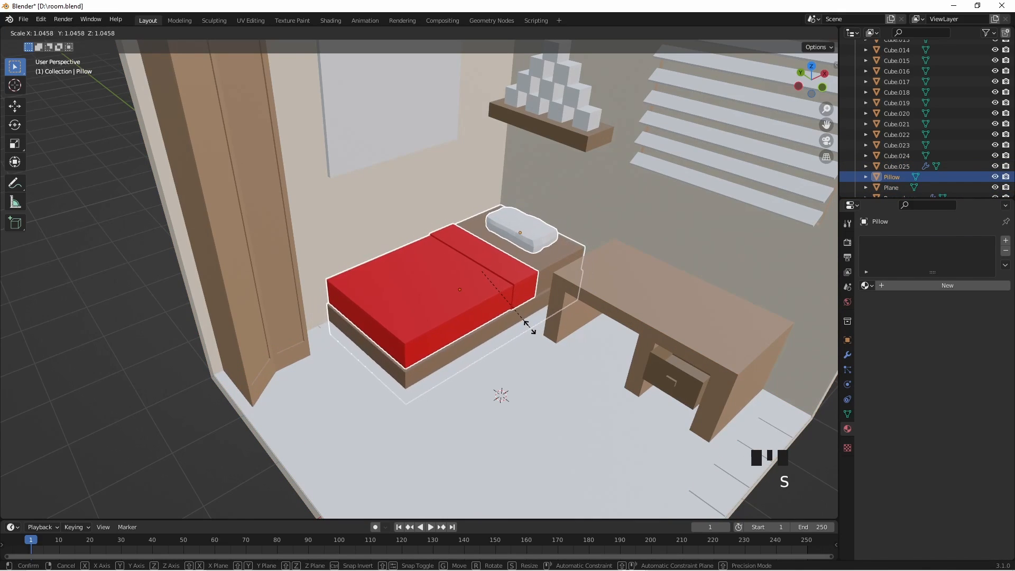
pyautogui.click(523, 336)
pyautogui.scroll(-2, 523, 338)
pyautogui.click(779, 412)
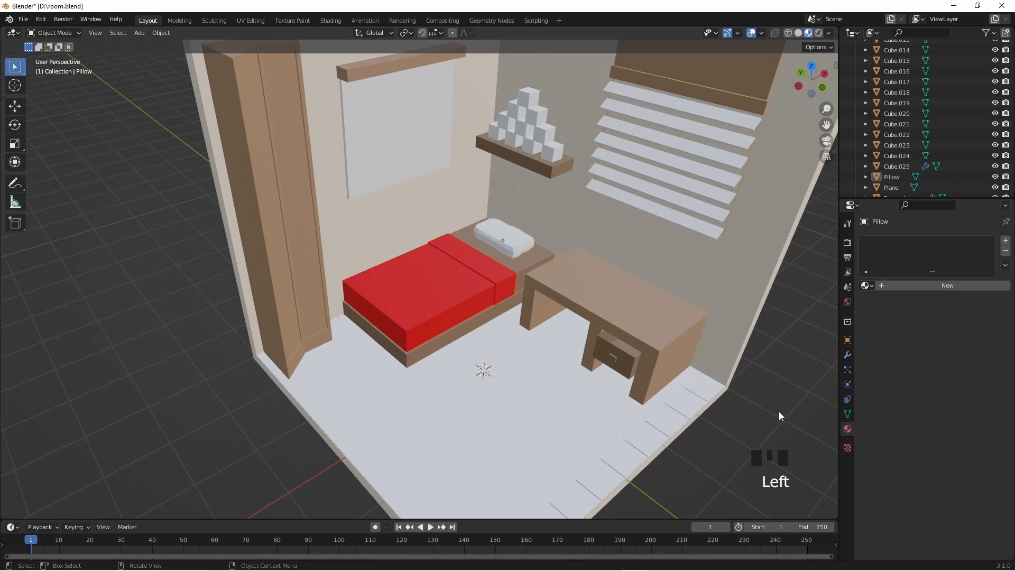
# - Switch to an orthographic view of the whole room and select the blanket, bed and pillow together
pyautogui.press('KP_5')
pyautogui.moveTo(407, 309); pyautogui.dragTo(416, 334, button='middle')
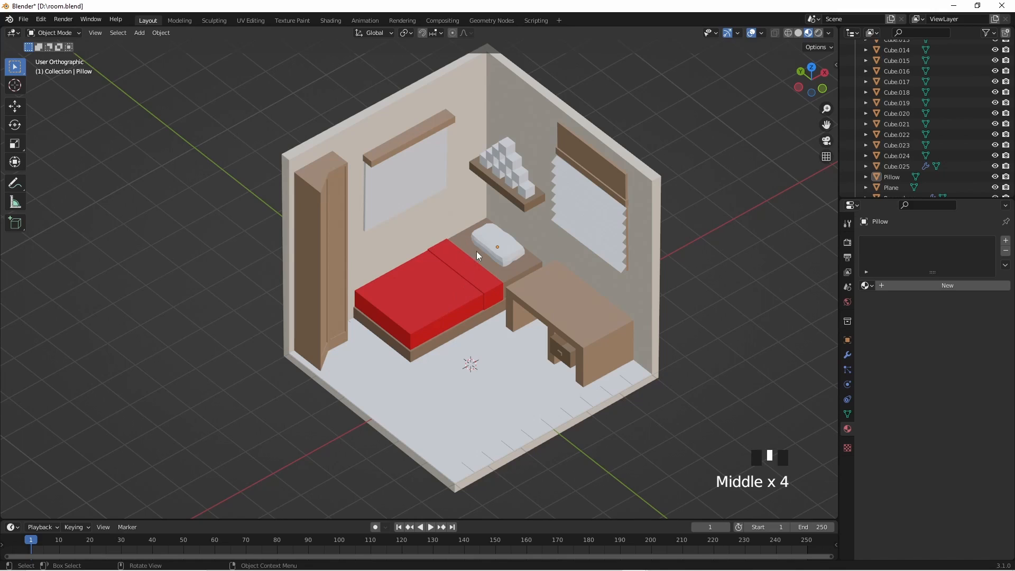
pyautogui.click(494, 285)
pyautogui.click(494, 302)
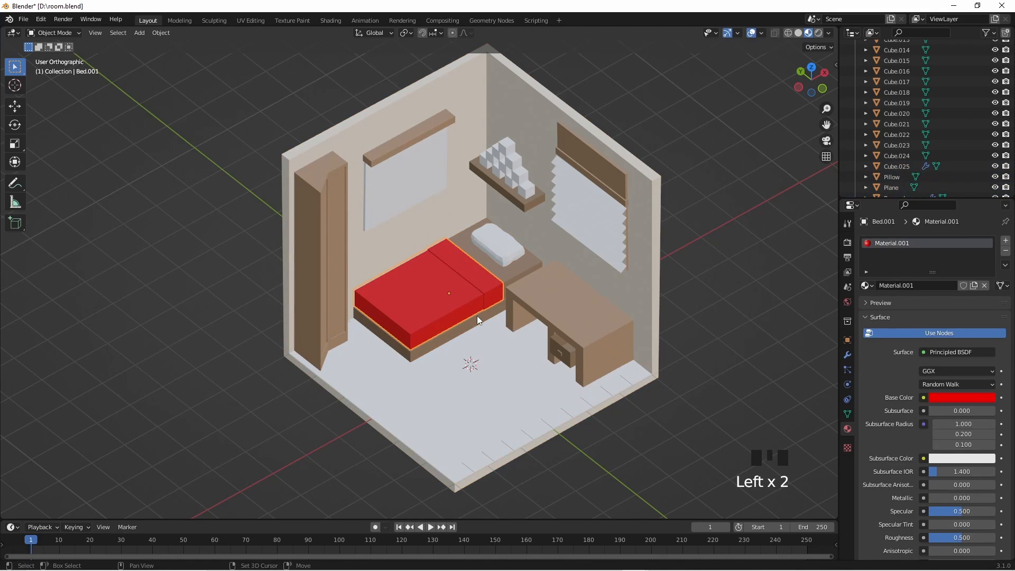
pyautogui.keyDown('shift'); pyautogui.click(477, 315); pyautogui.keyUp('shift')
pyautogui.keyDown('shift'); pyautogui.click(499, 255); pyautogui.keyUp('shift')
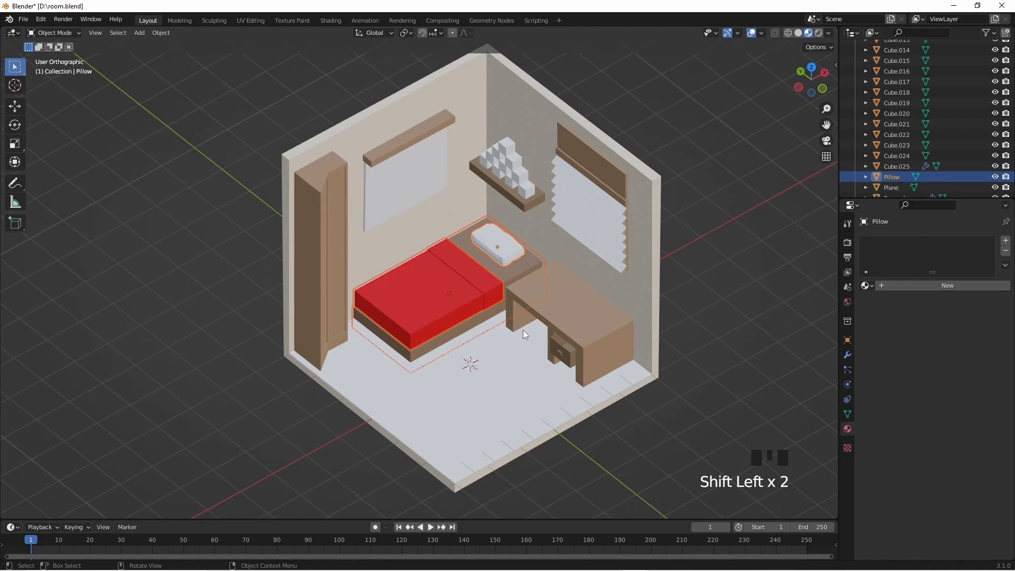
pyautogui.press('s')
pyautogui.press('y')
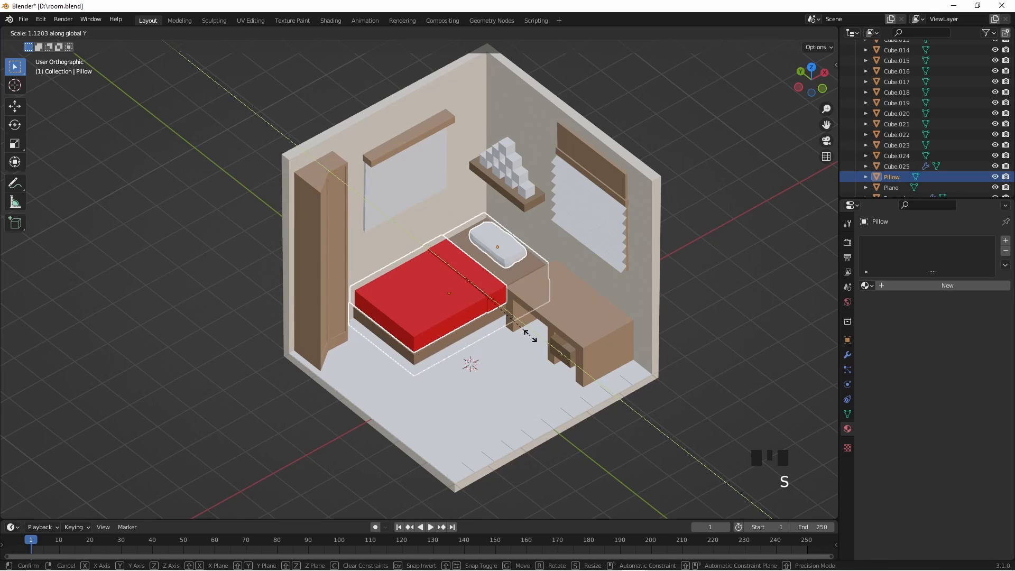
pyautogui.click(525, 332)
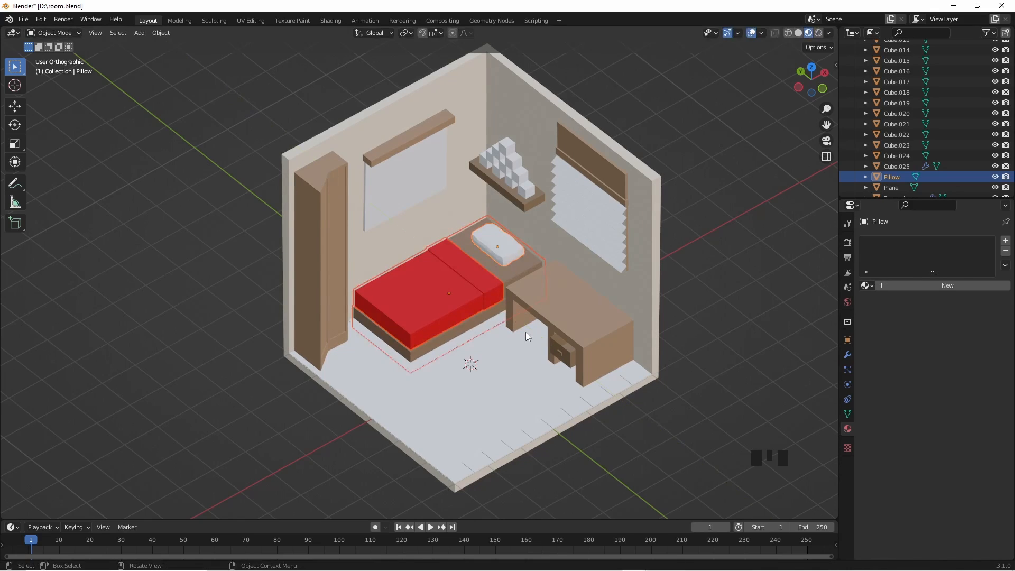
# - Stretch the bed, blanket and pillow slightly along the Y axis and move them about -0.11 m along Y
pyautogui.press('s')
pyautogui.press('y')
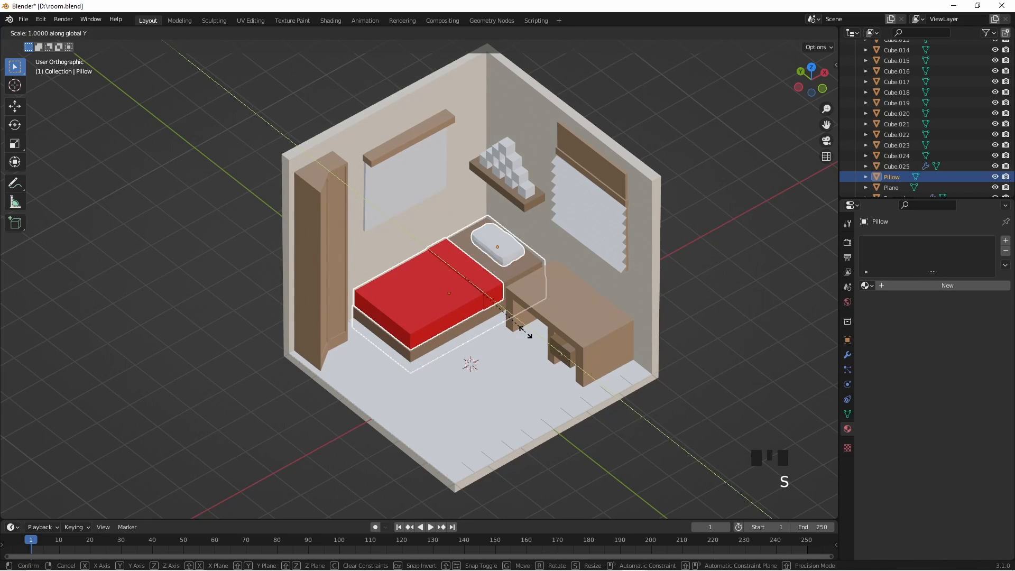
pyautogui.click(527, 339)
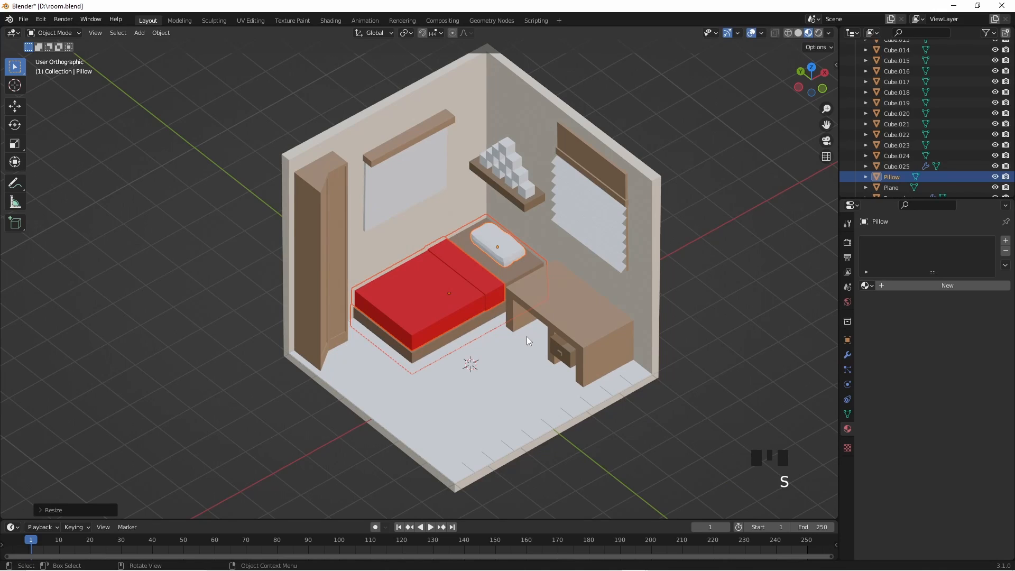
pyautogui.press('g')
pyautogui.press('y')
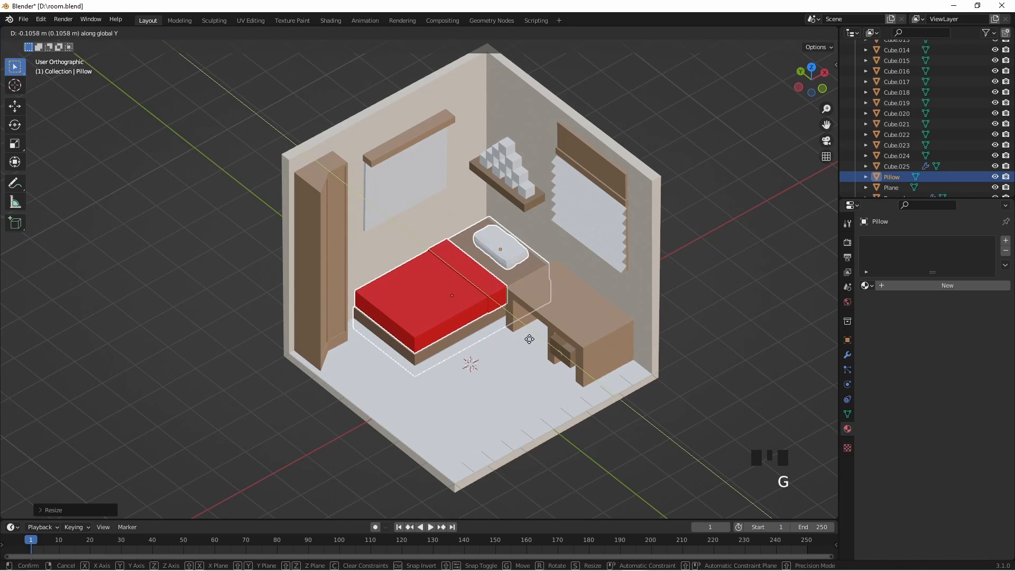
pyautogui.click(529, 339)
pyautogui.click(723, 343)
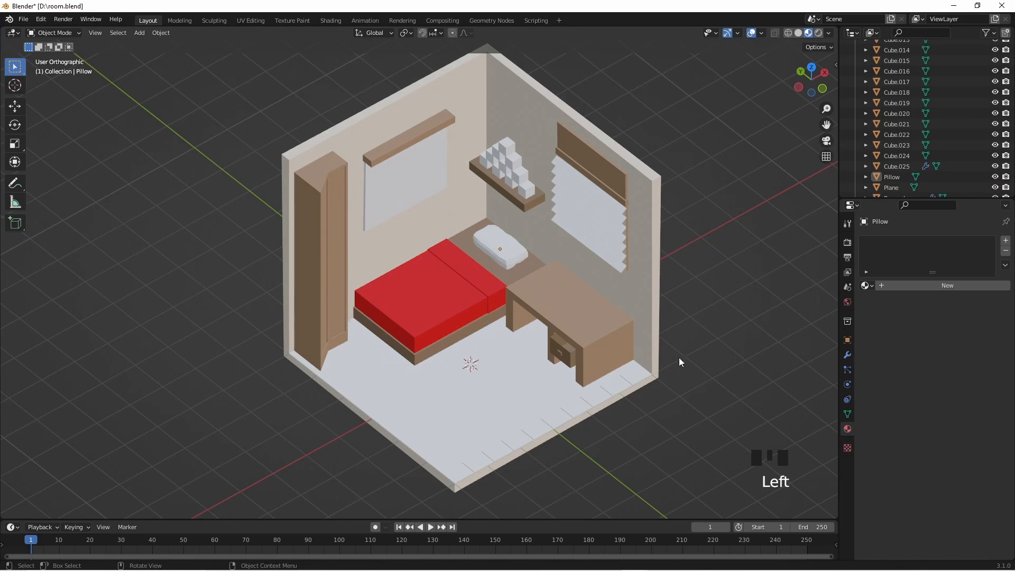
# - Move the pillow about -0.04 m along the X axis and deselect it
pyautogui.click(510, 253)
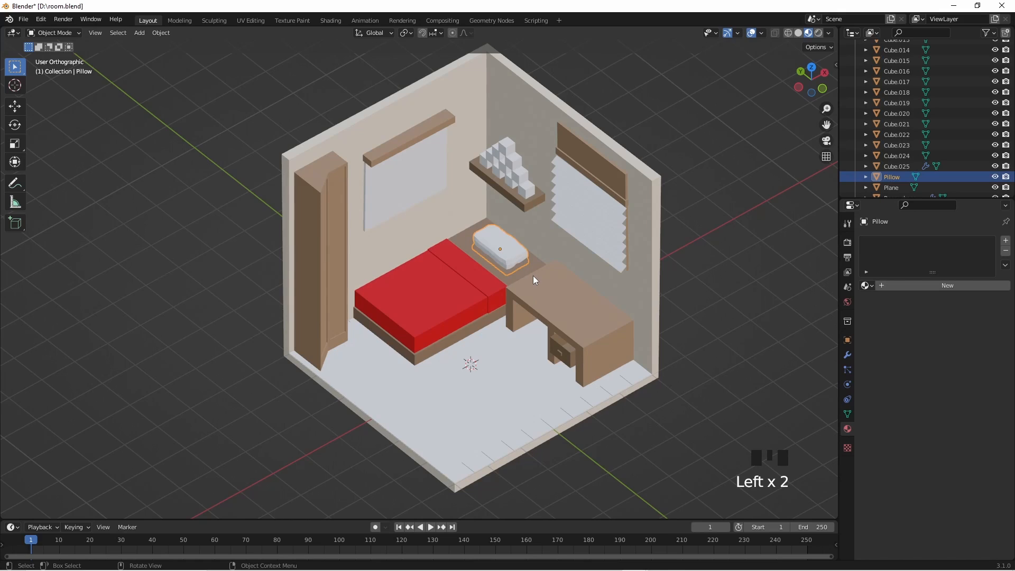
pyautogui.press('g')
pyautogui.press('x')
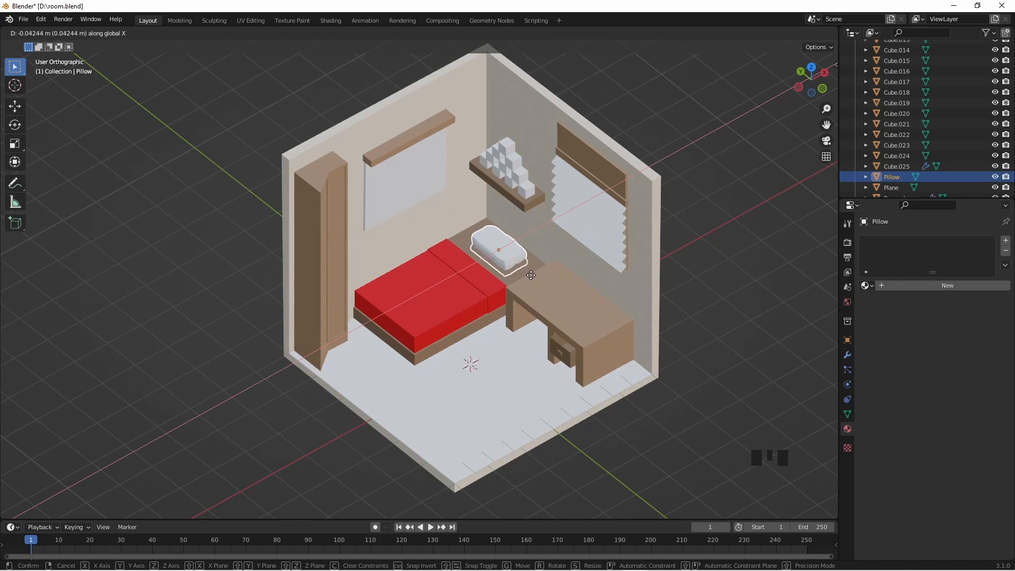
pyautogui.click(531, 275)
pyautogui.click(762, 278)
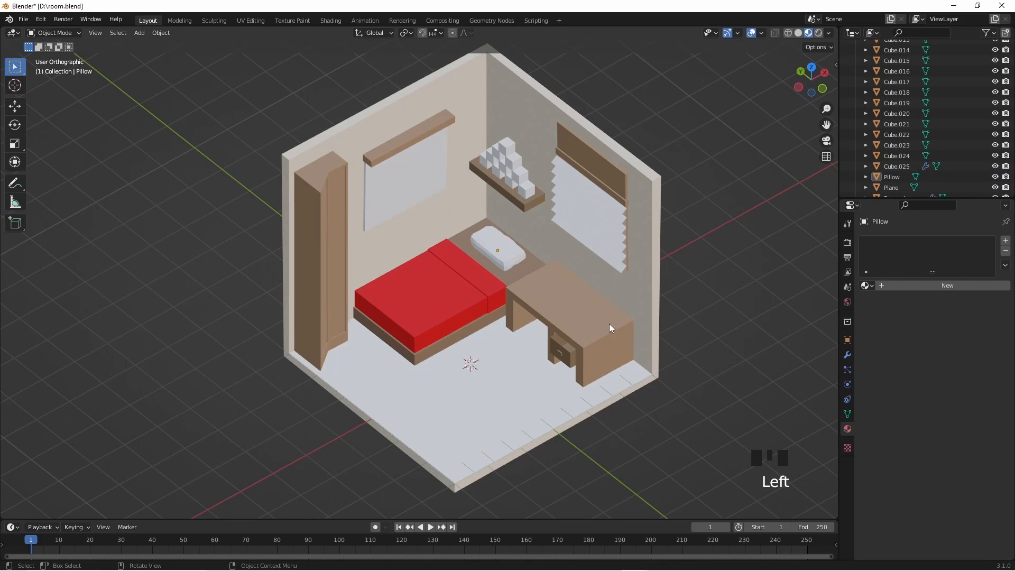
# - Switch to a perspective view and assign the existing Table material to the topmost window blind slat
pyautogui.moveTo(511, 227); pyautogui.dragTo(435, 284, button='middle')
pyautogui.press('KP_5')
pyautogui.click(500, 234)
pyautogui.keyDown('shift'); pyautogui.click(506, 262); pyautogui.keyUp('shift')
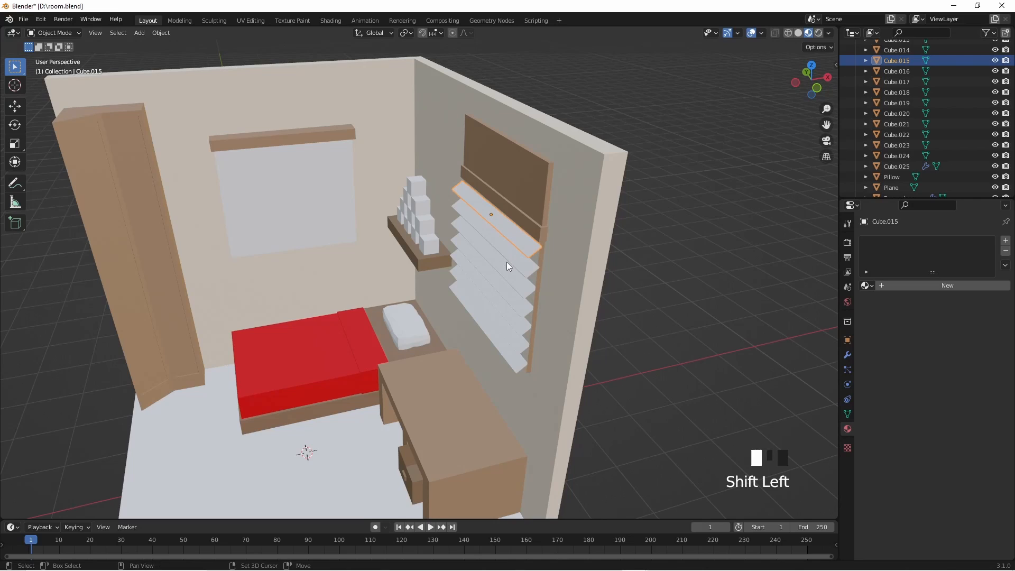
pyautogui.click(518, 236)
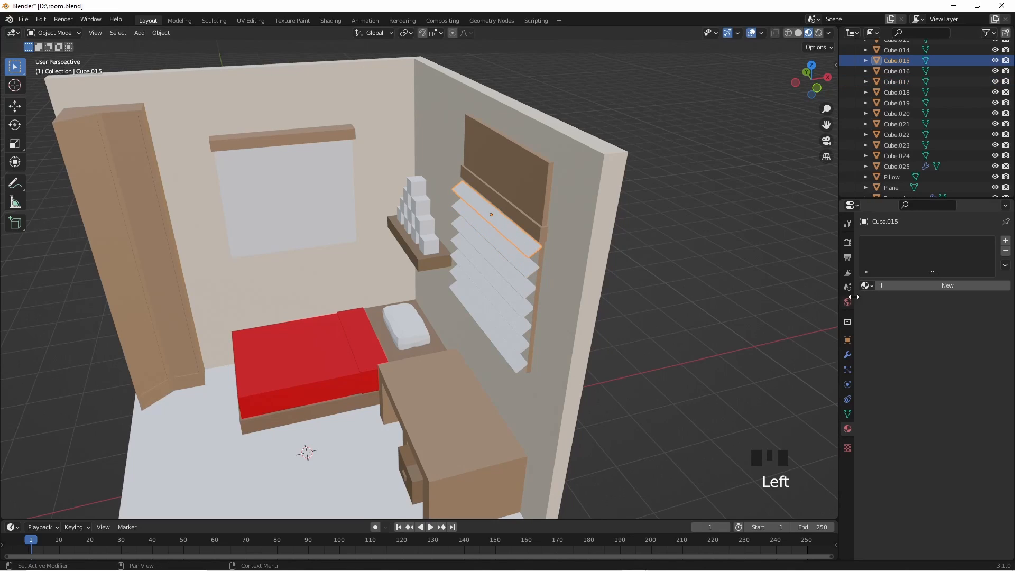
pyautogui.click(868, 287)
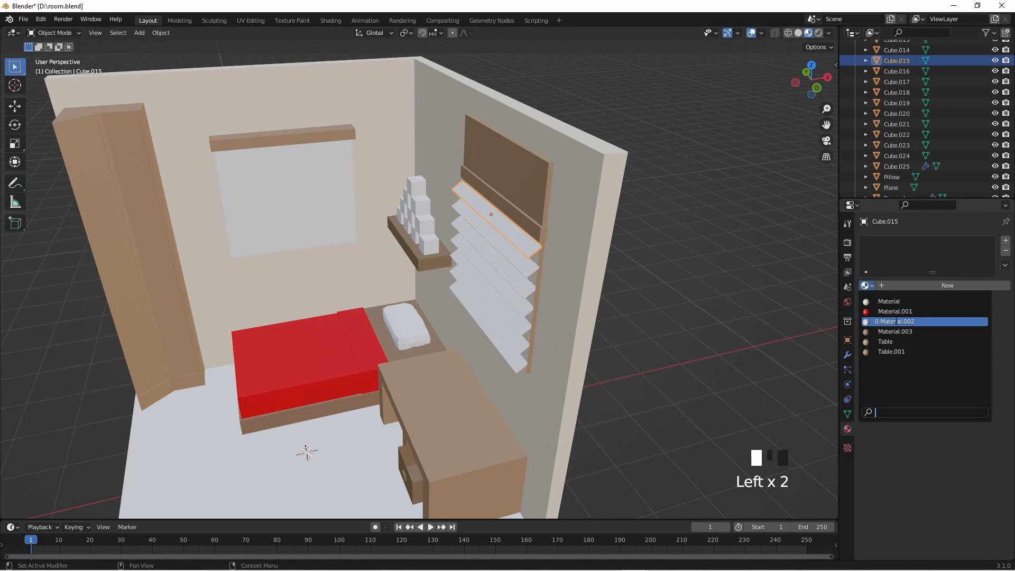
pyautogui.click(894, 342)
pyautogui.moveTo(661, 297); pyautogui.dragTo(636, 303, button='middle')
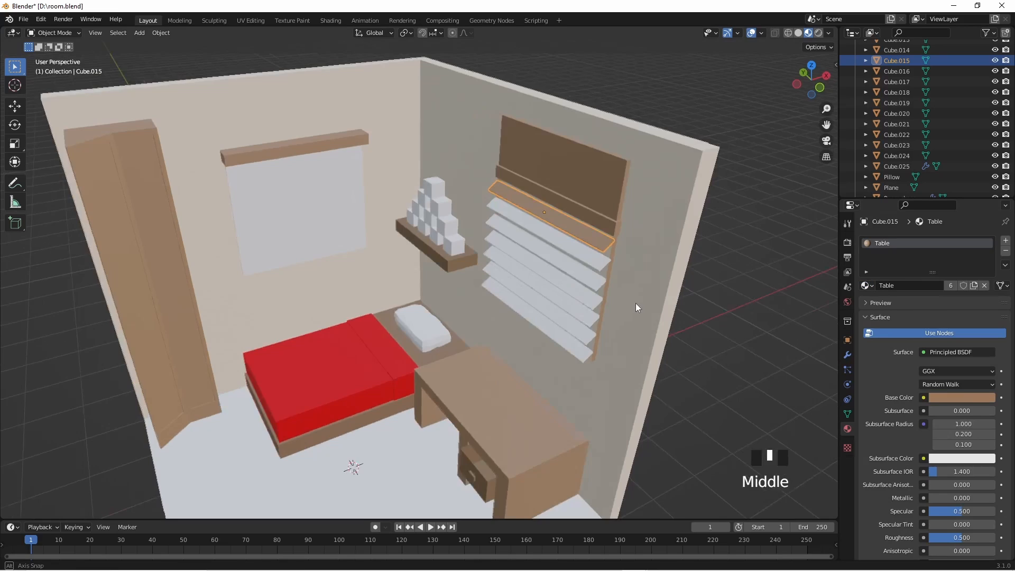
# - Select the six remaining white blind slats together, assign the Table material with the lowest slat active, and clear the selection
pyautogui.click(580, 253)
pyautogui.keyDown('shift'); pyautogui.click(576, 294); pyautogui.keyUp('shift')
pyautogui.keyDown('shift'); pyautogui.click(574, 306); pyautogui.keyUp('shift')
pyautogui.keyDown('shift'); pyautogui.click(570, 315); pyautogui.keyUp('shift')
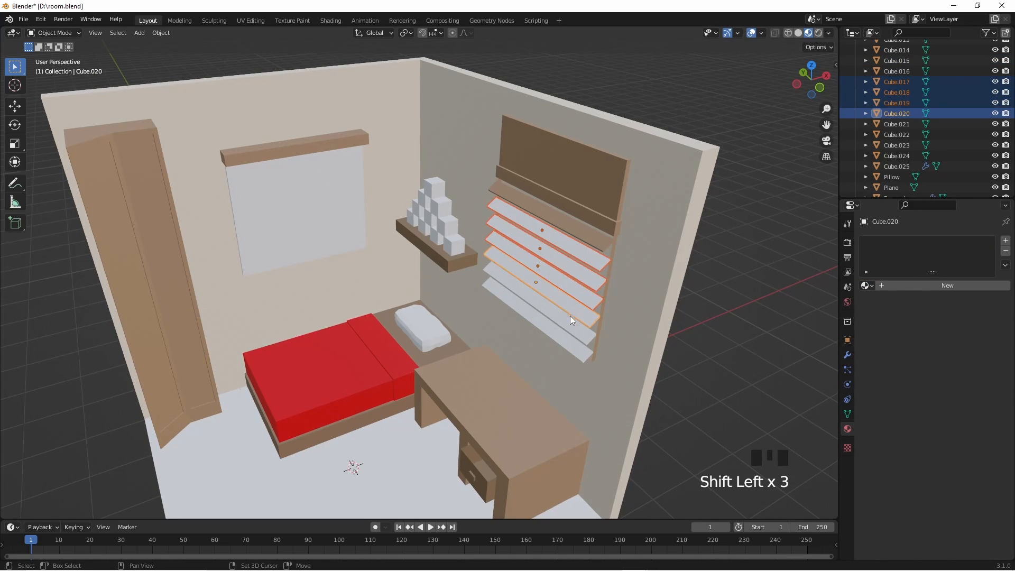
pyautogui.keyDown('shift'); pyautogui.click(563, 327); pyautogui.keyUp('shift')
pyautogui.keyDown('shift'); pyautogui.click(564, 337); pyautogui.keyUp('shift')
pyautogui.click(866, 286)
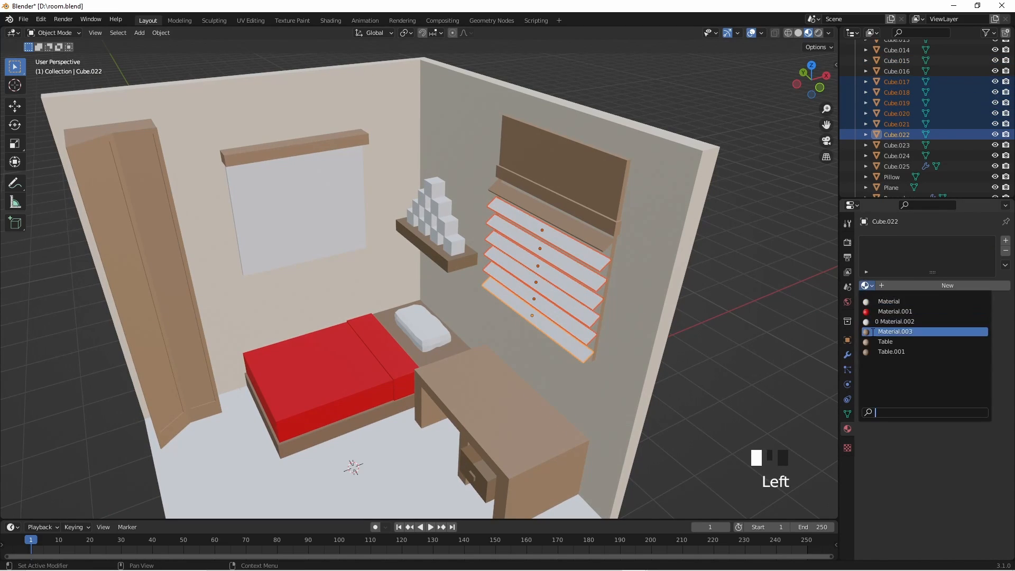
pyautogui.click(871, 342)
pyautogui.click(802, 323)
# - Assign the Table material individually to the second- and third-lowest blind slats, Cube.021 and Cube.020
pyautogui.click(579, 330)
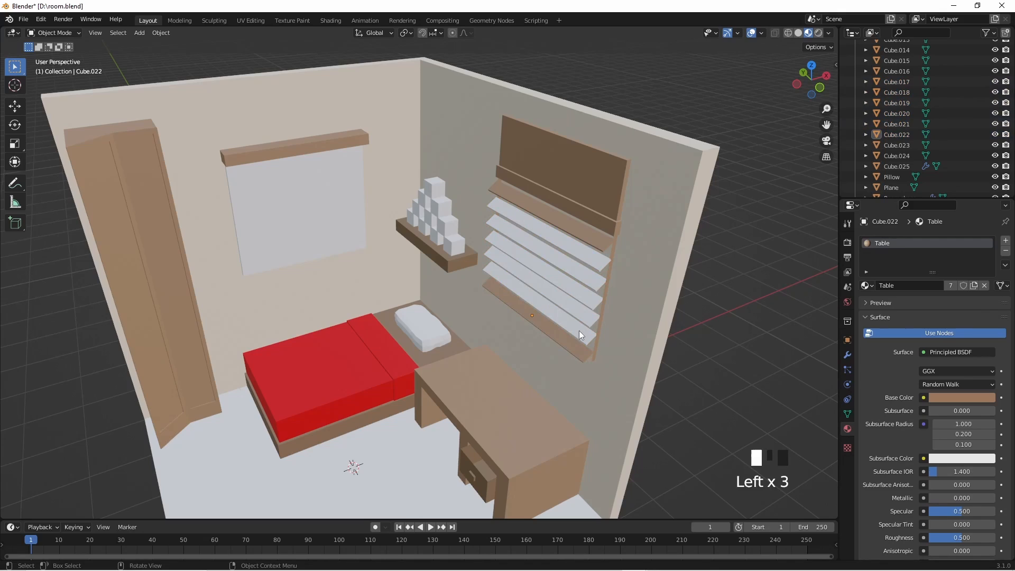
pyautogui.click(866, 286)
pyautogui.click(871, 343)
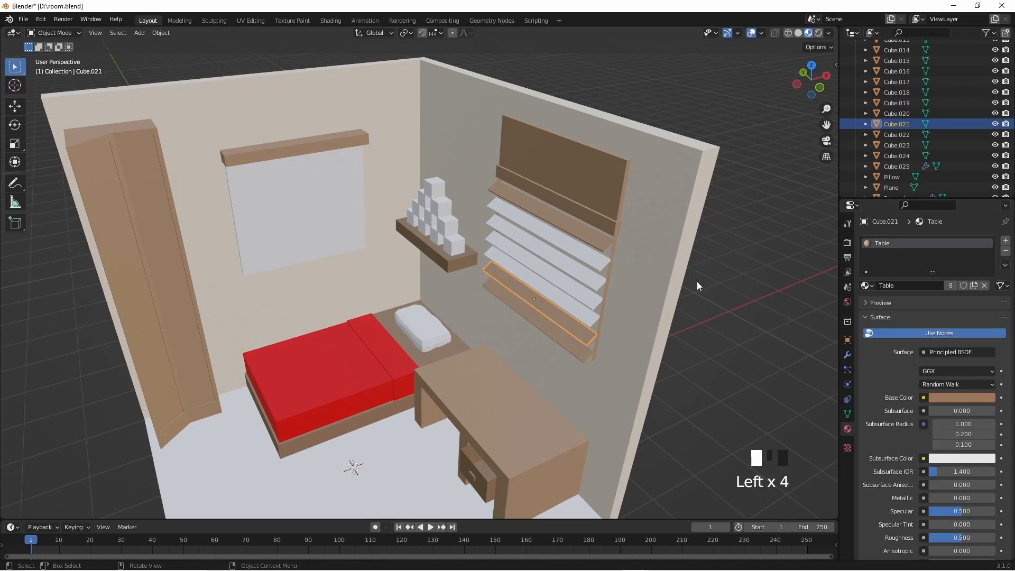
pyautogui.click(568, 294)
pyautogui.click(866, 285)
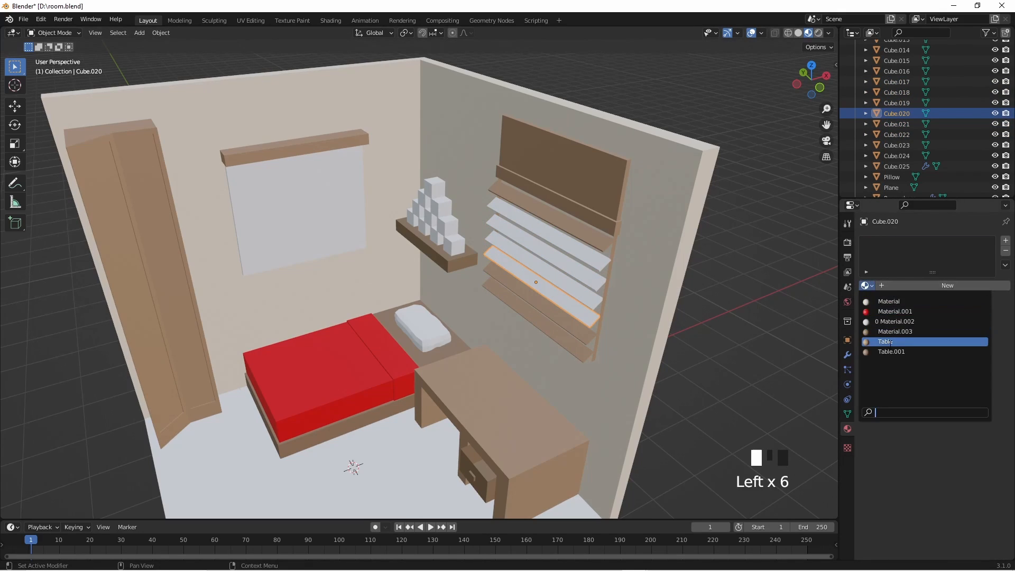
pyautogui.click(872, 342)
# - Assign the Table material to the next two blind slats up, Cube.019 and Cube.018
pyautogui.click(593, 294)
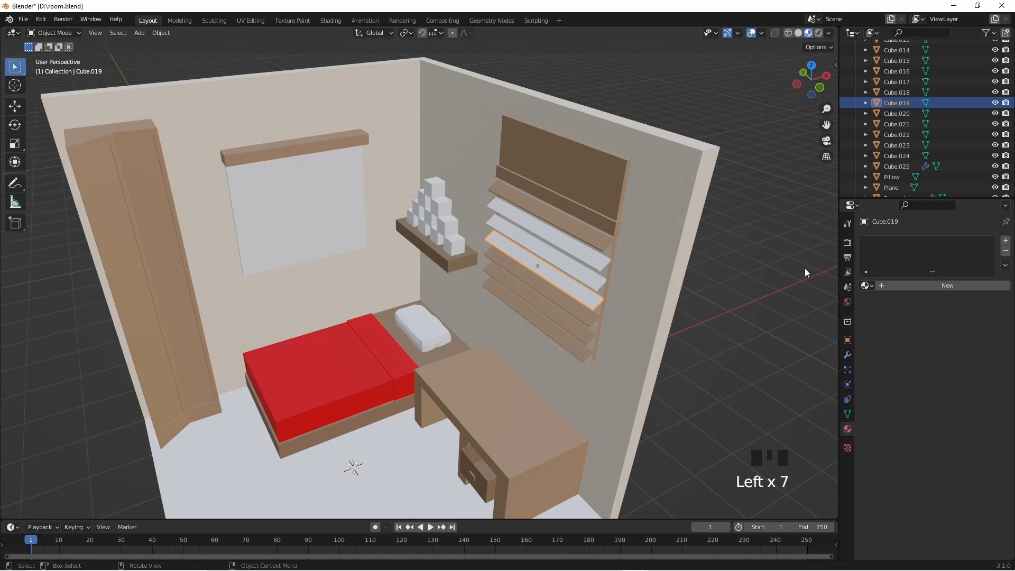
pyautogui.click(866, 286)
pyautogui.click(871, 341)
pyautogui.click(602, 278)
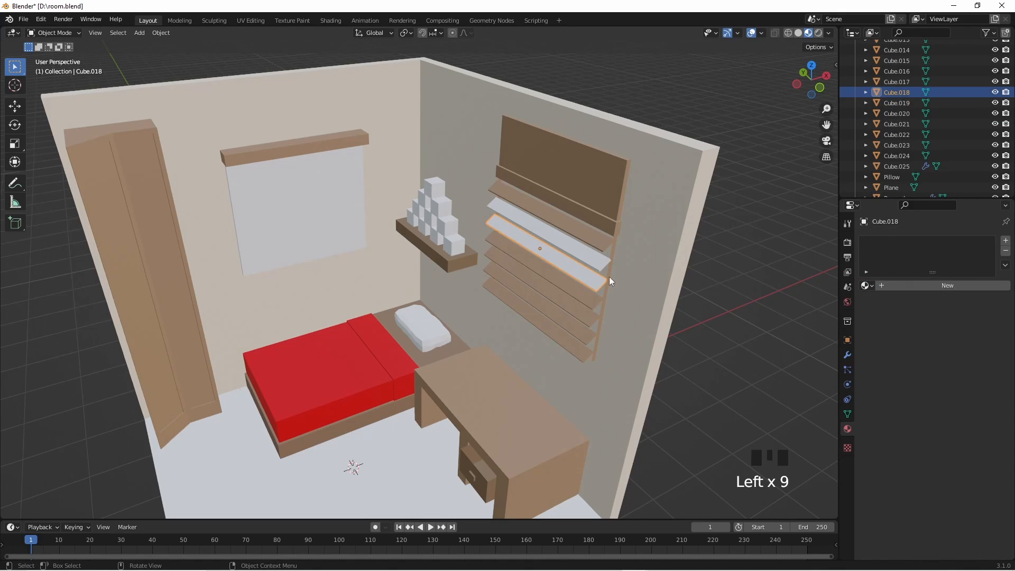
pyautogui.click(866, 285)
pyautogui.click(872, 343)
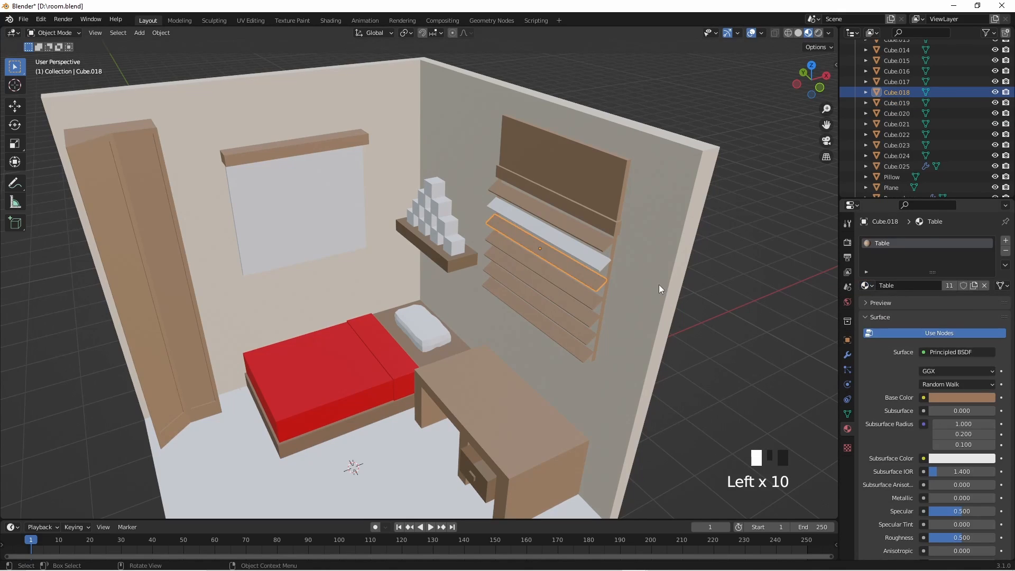
# - Assign the Table material to the last white blind slat, Cube.017, and clear the selection
pyautogui.click(585, 257)
pyautogui.click(866, 285)
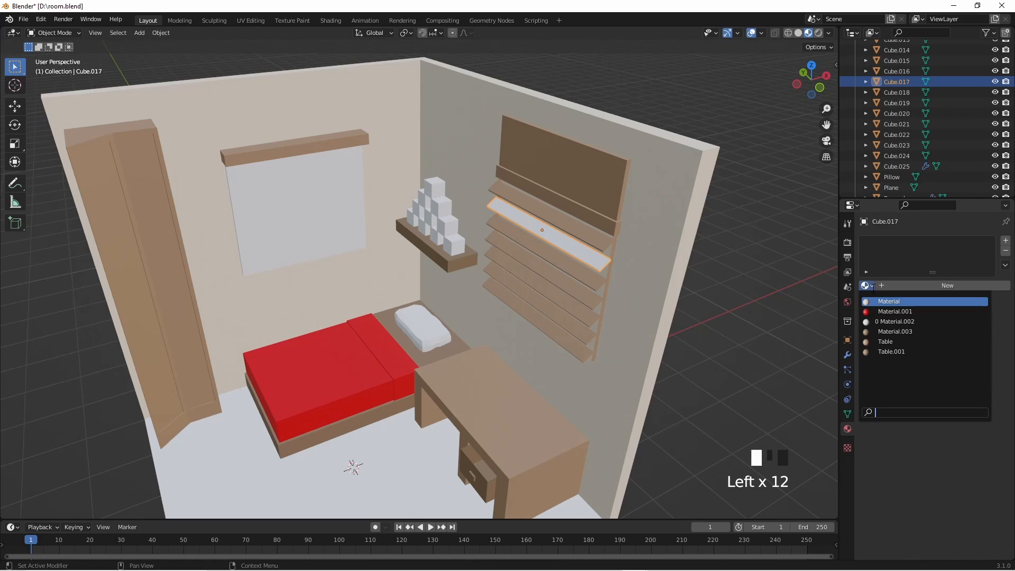
pyautogui.click(872, 343)
pyautogui.moveTo(647, 286); pyautogui.dragTo(762, 293, button='middle')
pyautogui.click(656, 239)
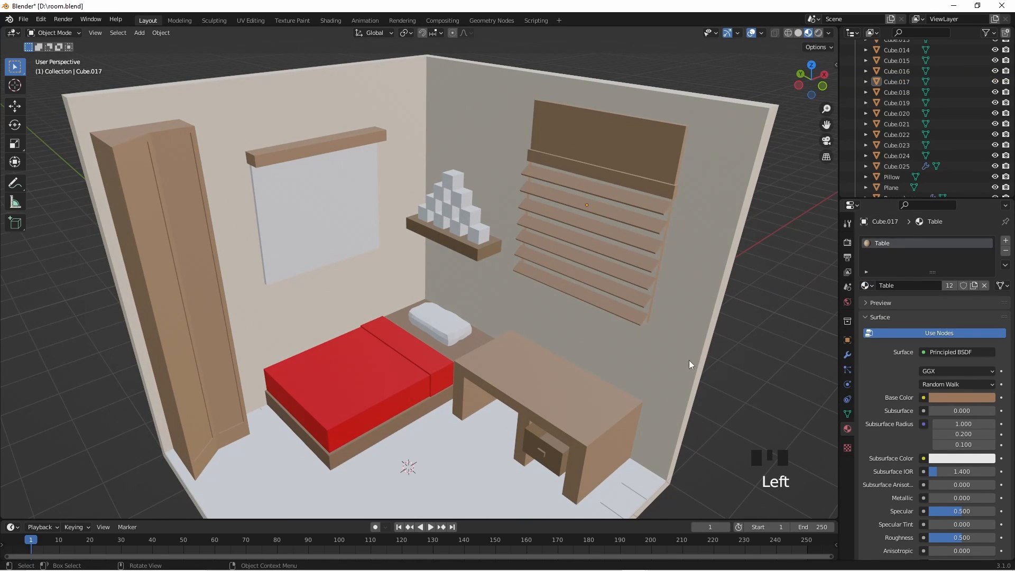
# - Select the wardrobe and enter Edit Mode with its door fronts in close view
pyautogui.scroll(-2, 503, 340)
pyautogui.click(246, 304)
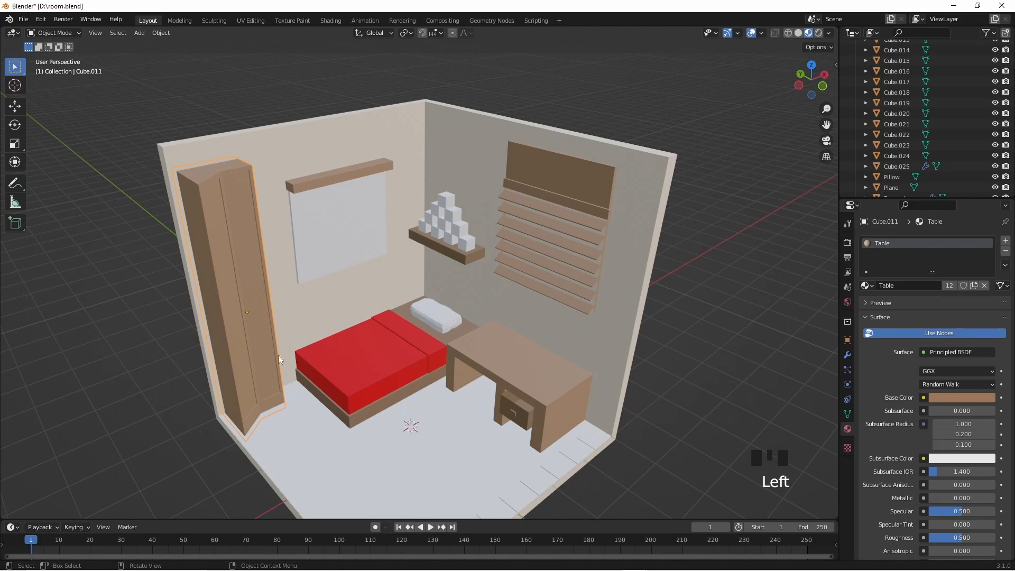
pyautogui.keyDown('shift'); pyautogui.moveTo(278, 354); pyautogui.dragTo(416, 374, button='middle'); pyautogui.keyUp('shift')
pyautogui.click(393, 222)
pyautogui.click(395, 243)
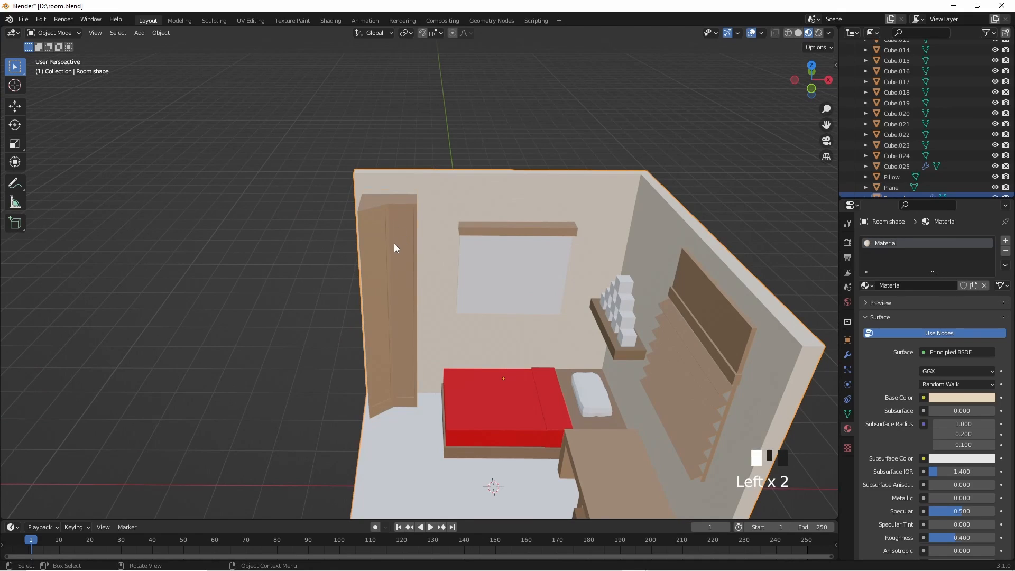
pyautogui.press('Tab')
pyautogui.scroll(3, 388, 234)
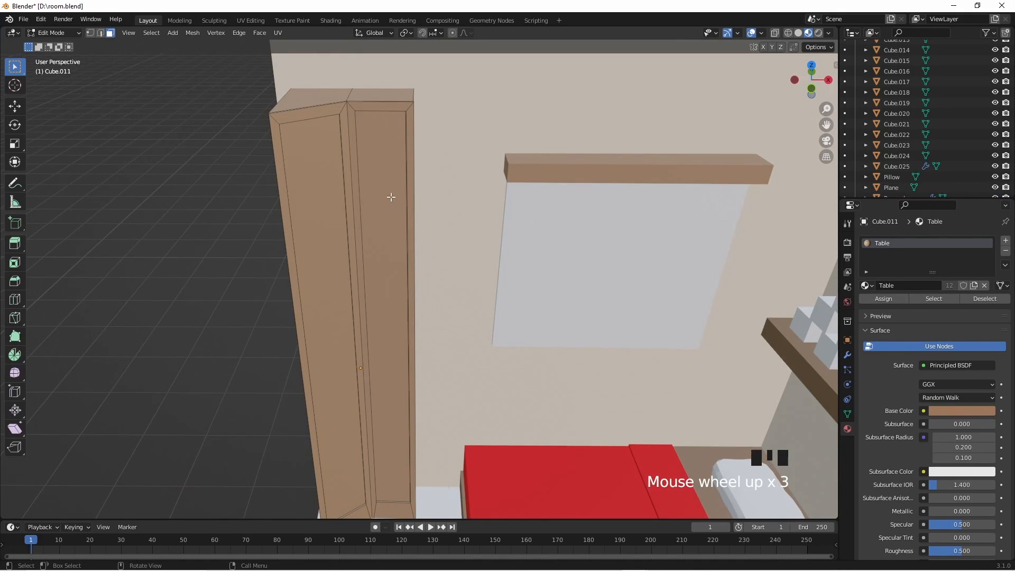
pyautogui.moveTo(390, 197); pyautogui.dragTo(398, 169, button='middle')
# - Select the two inset door panel faces of the wardrobe, separate them into their own object and return to Object Mode
pyautogui.click(444, 207)
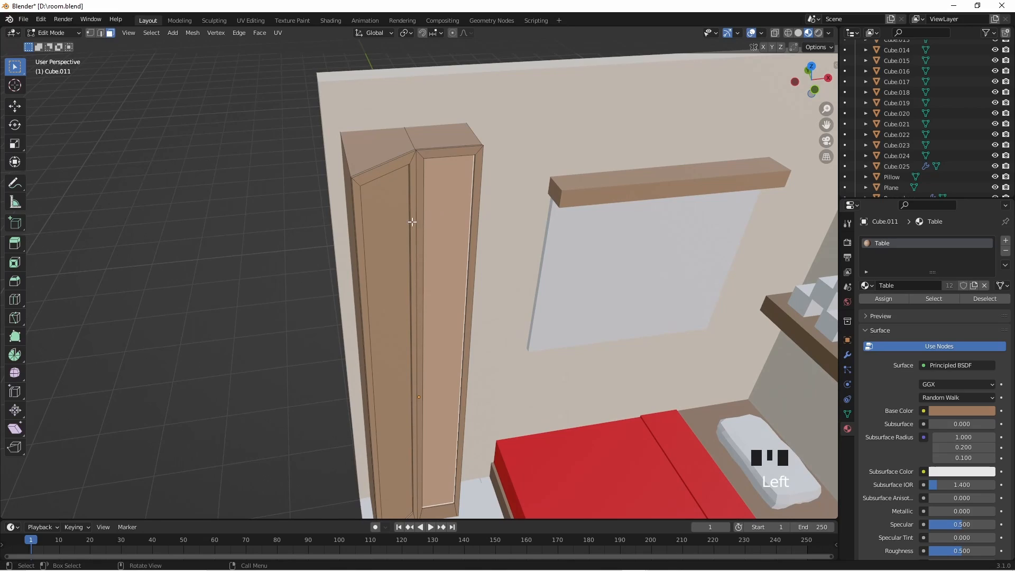
pyautogui.keyDown('shift'); pyautogui.click(395, 227); pyautogui.keyUp('shift')
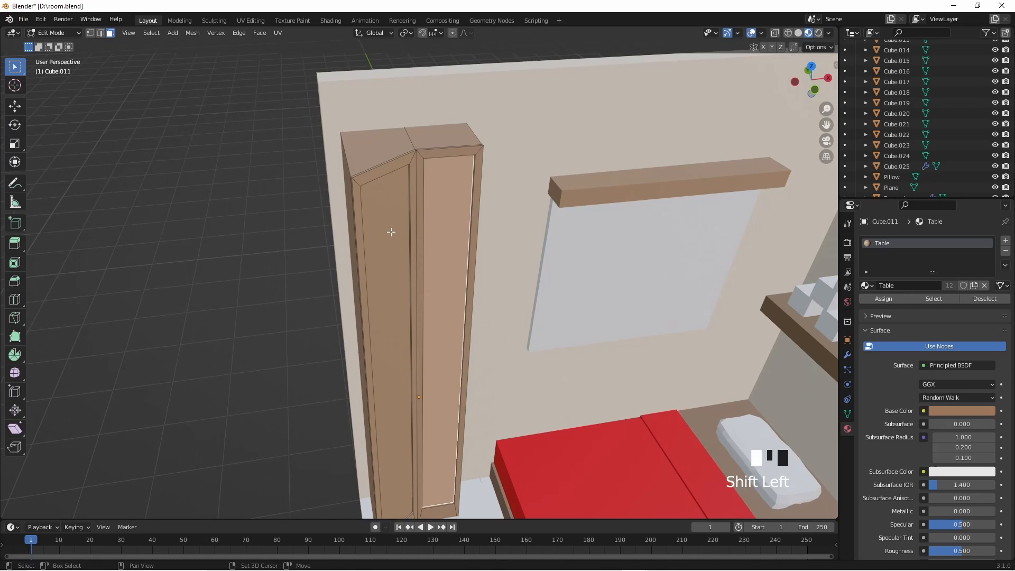
pyautogui.press('p')
pyautogui.click(458, 239)
pyautogui.scroll(-2, 458, 240)
pyautogui.press('Tab')
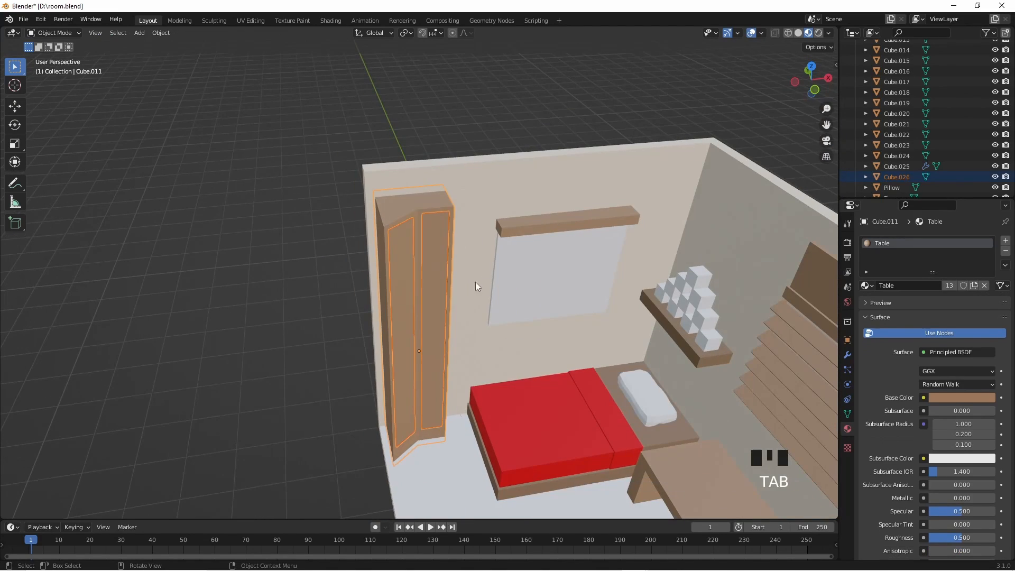
# - Select only the separated wardrobe door panels and replace their Table material with a new material
pyautogui.click(1005, 251)
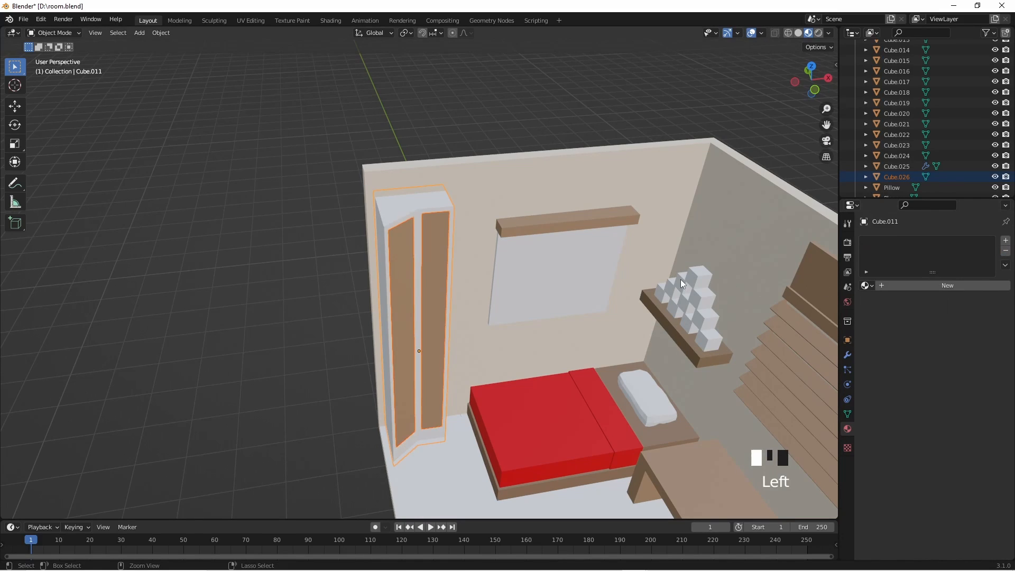
pyautogui.hotkey('ctrl', 'z')
pyautogui.click(388, 277)
pyautogui.click(401, 275)
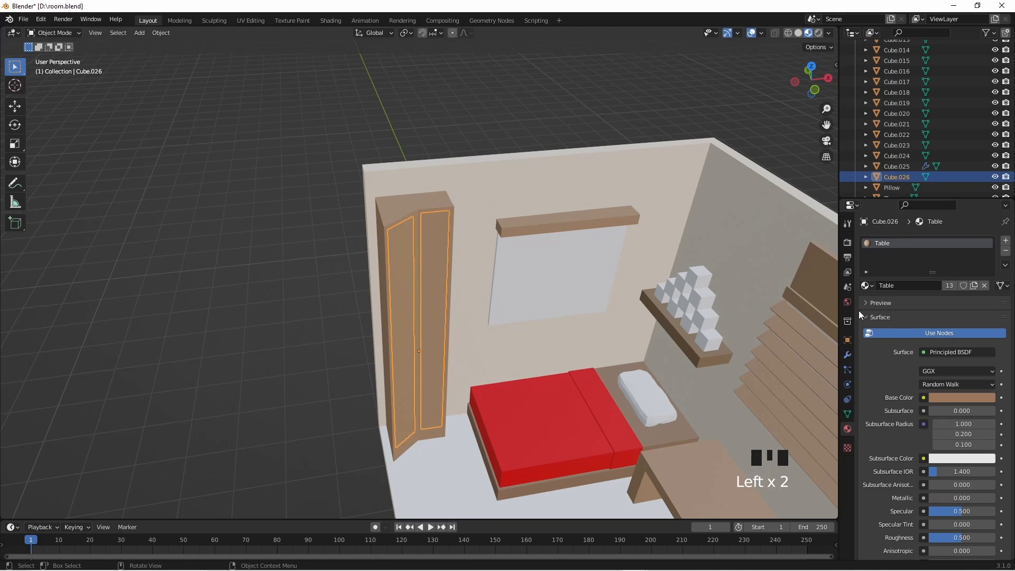
pyautogui.click(1006, 251)
pyautogui.click(907, 287)
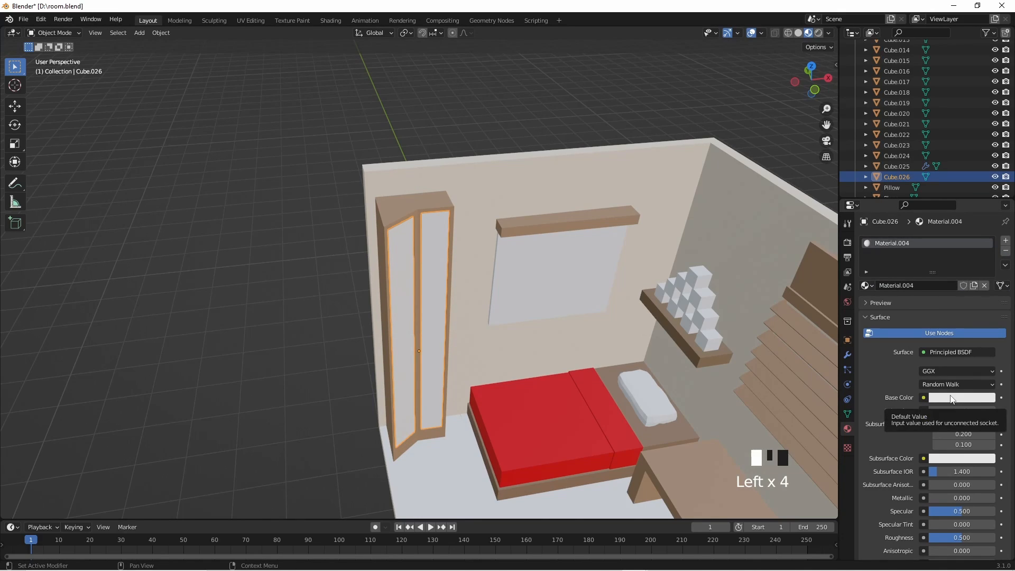
# - Change the door panels' surface shader to Glass BSDF and set its roughness to 0
pyautogui.click(956, 351)
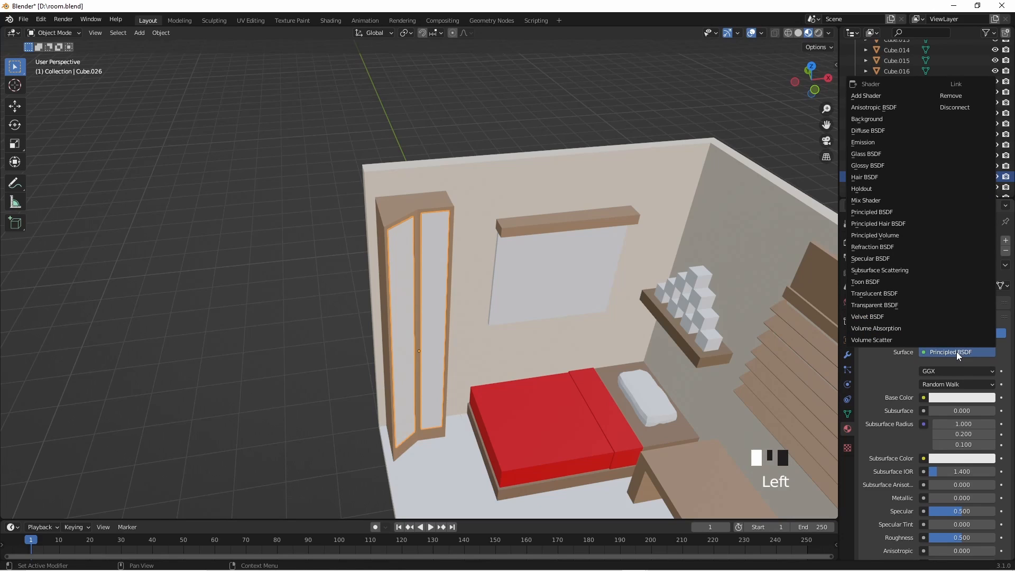
pyautogui.click(881, 154)
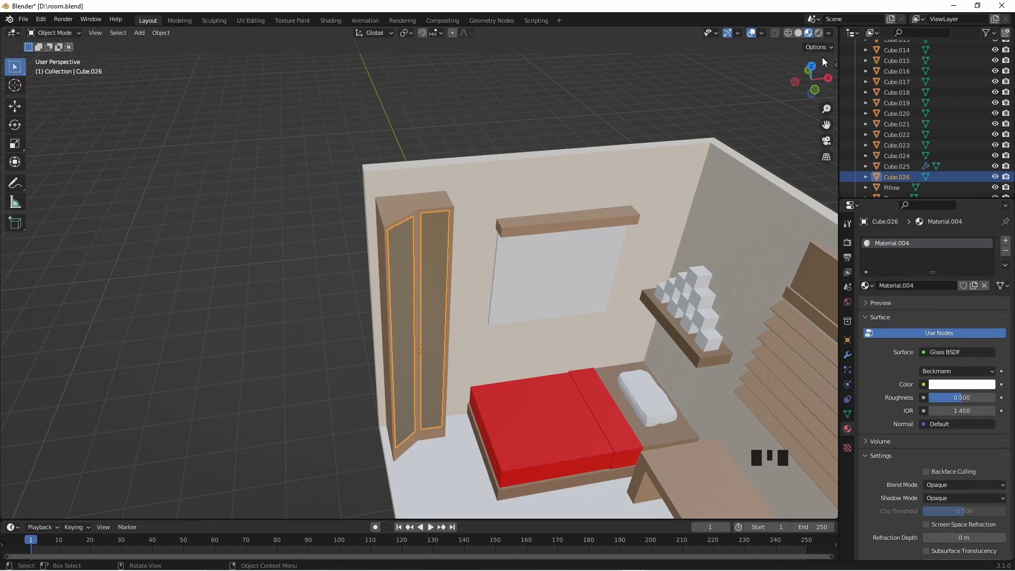
pyautogui.scroll(3, 579, 273)
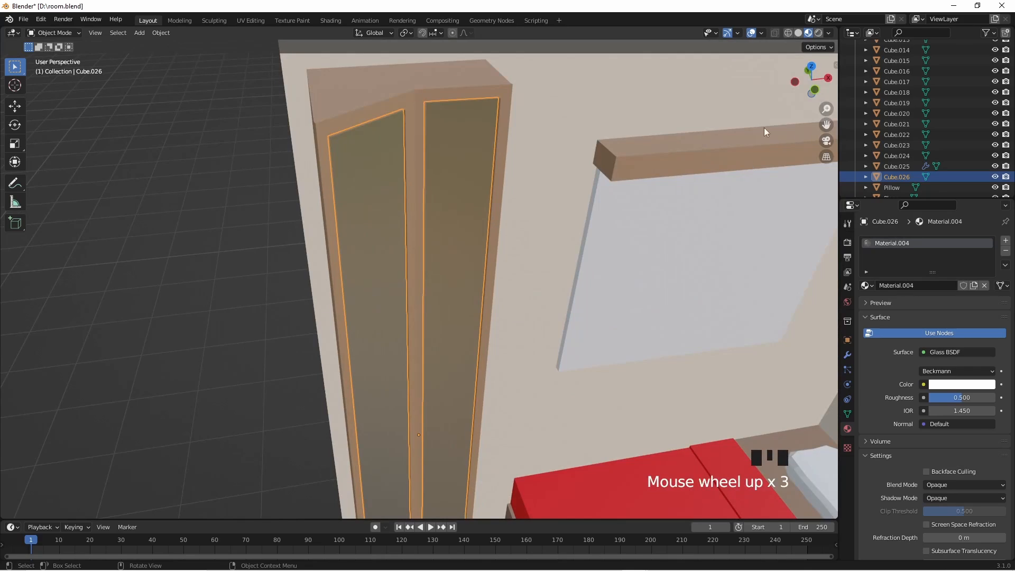
pyautogui.moveTo(944, 401)
pyautogui.mouseDown()
pyautogui.moveTo(920, 401)
pyautogui.moveTo(996, 401)
pyautogui.moveTo(929, 401)
pyautogui.mouseUp()
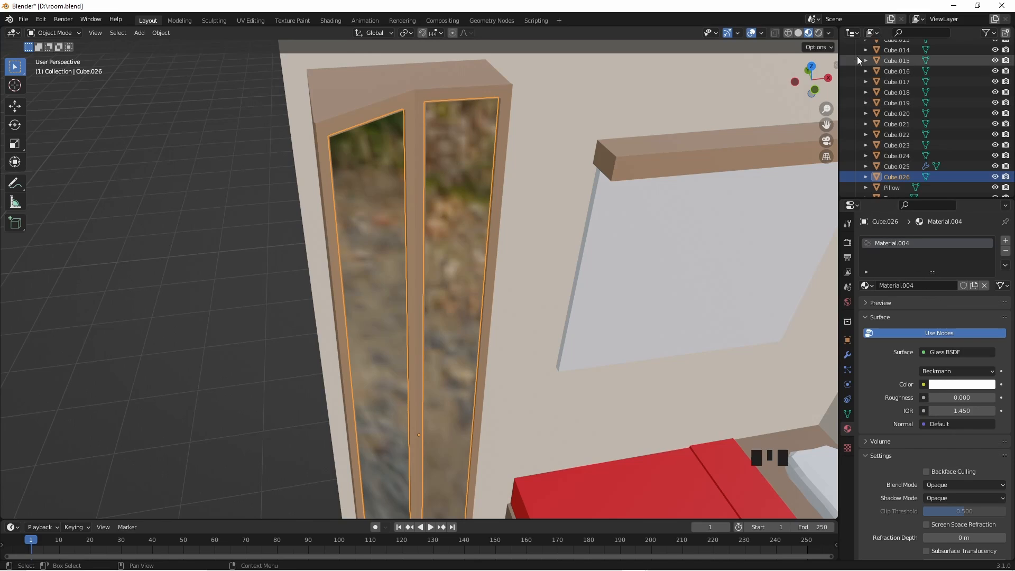
# - Check the glass door panels in Rendered shading from a wider view and return to Material Preview shading
pyautogui.click(818, 33)
pyautogui.moveTo(517, 269); pyautogui.dragTo(494, 277, button='middle')
pyautogui.scroll(-3, 545, 276)
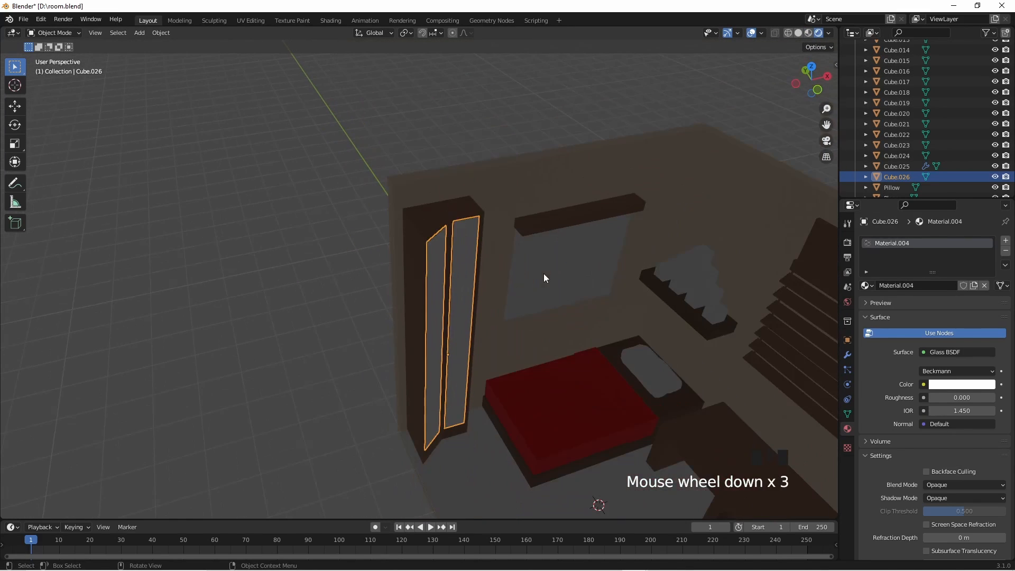
pyautogui.click(807, 33)
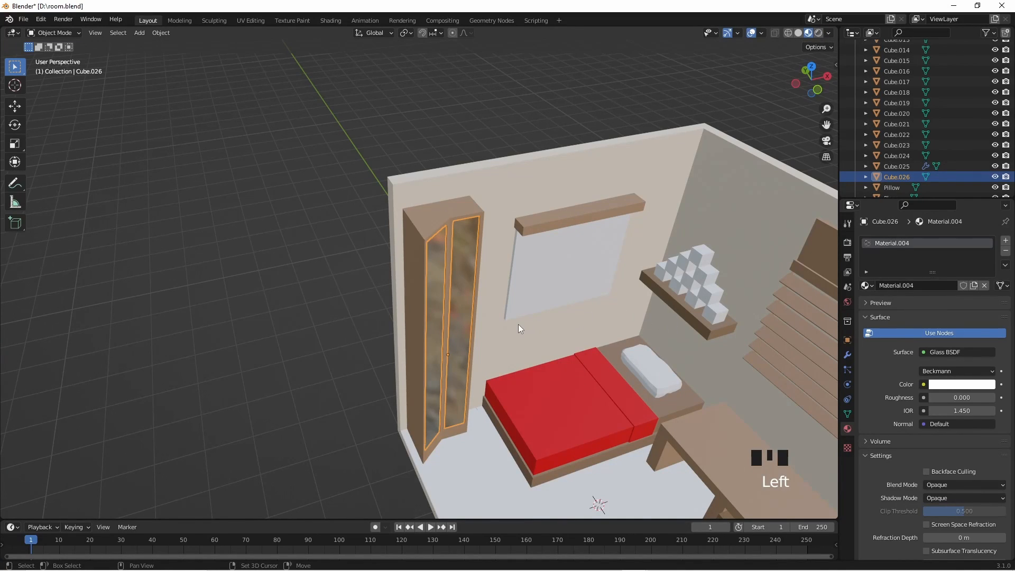
pyautogui.keyDown('shift'); pyautogui.moveTo(518, 324); pyautogui.dragTo(497, 328, button='middle'); pyautogui.keyUp('shift')
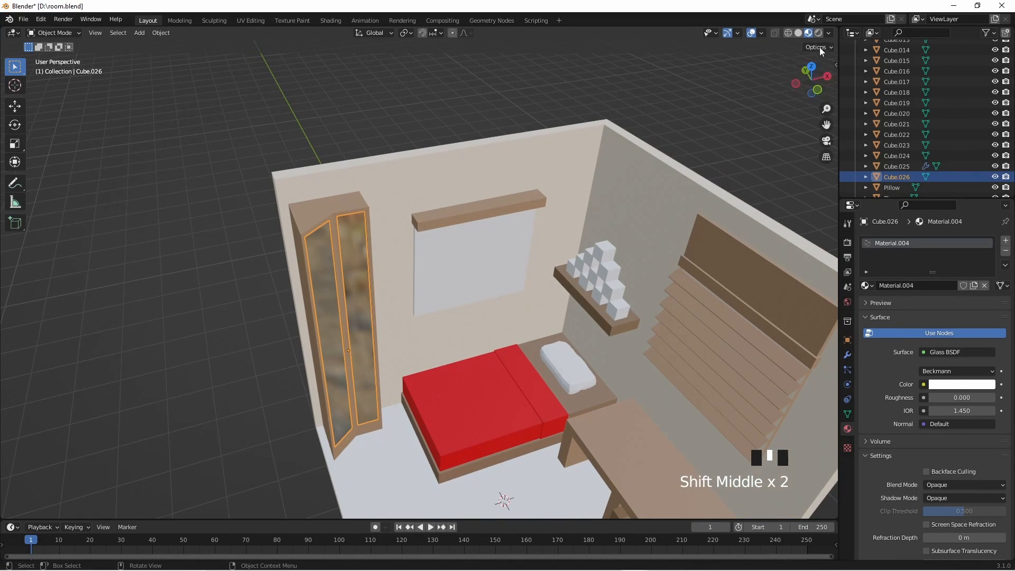
pyautogui.click(819, 34)
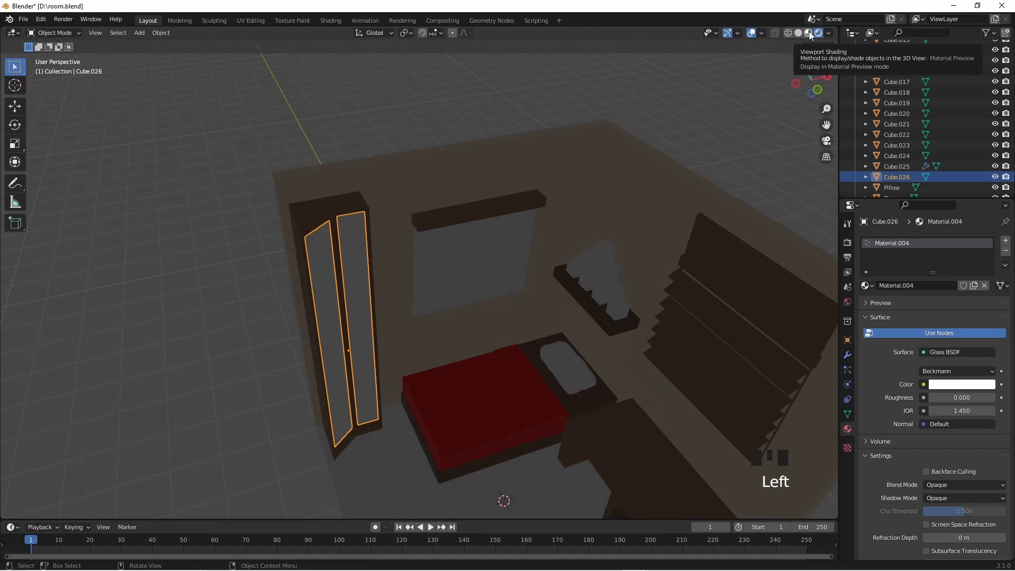
pyautogui.click(809, 32)
pyautogui.keyDown('shift'); pyautogui.moveTo(647, 307); pyautogui.dragTo(520, 295, button='middle'); pyautogui.keyUp('shift')
pyautogui.scroll(2, 521, 295)
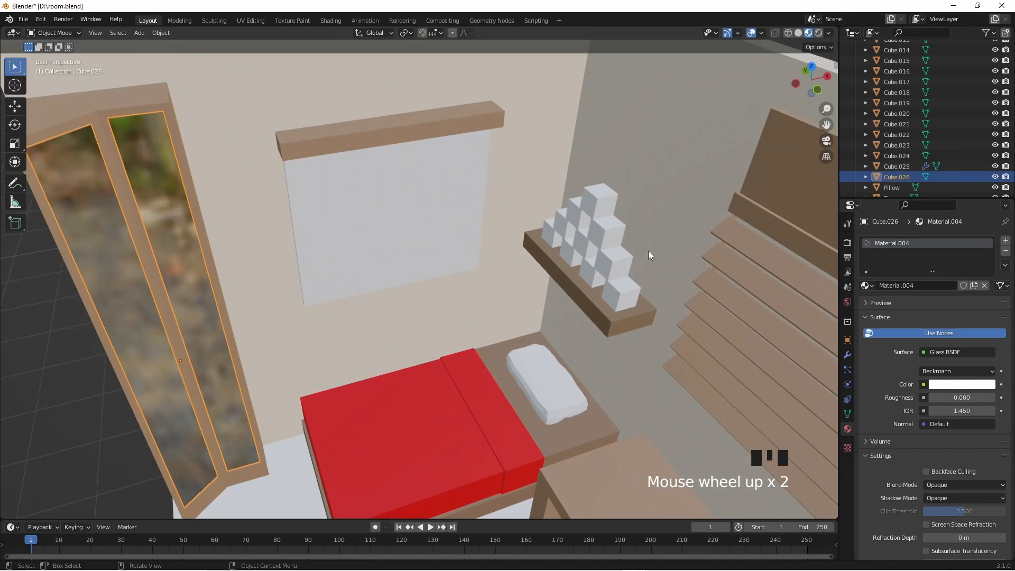
# - Give the top cube of the shelf pyramid a new Glass BSDF material coloured red, with hue 0.999, saturation 1 and value 1
pyautogui.keyDown('shift'); pyautogui.moveTo(648, 250); pyautogui.dragTo(509, 294, button='middle'); pyautogui.keyUp('shift')
pyautogui.scroll(3, 560, 299)
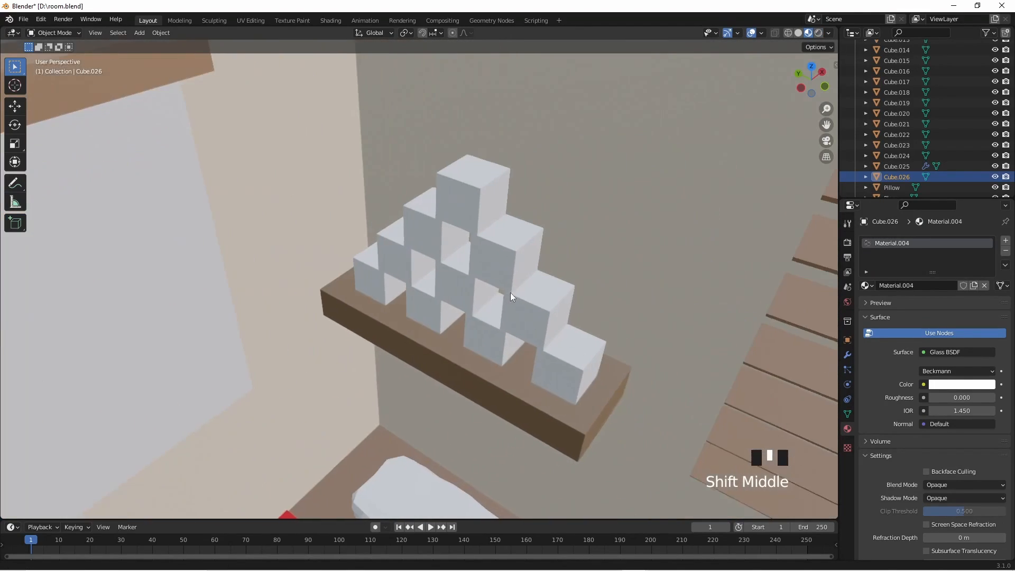
pyautogui.click(494, 200)
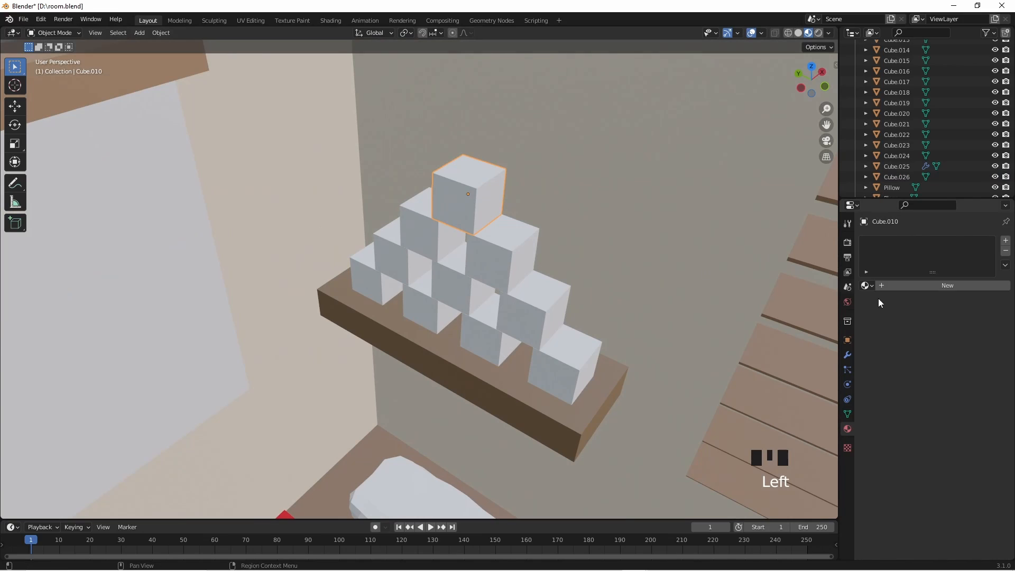
pyautogui.click(932, 286)
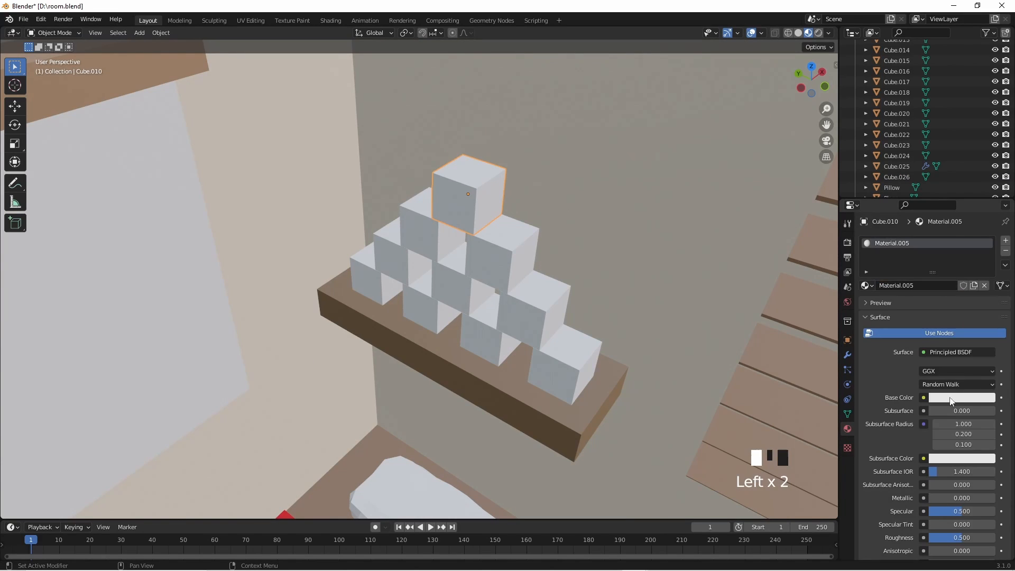
pyautogui.click(952, 353)
pyautogui.click(881, 155)
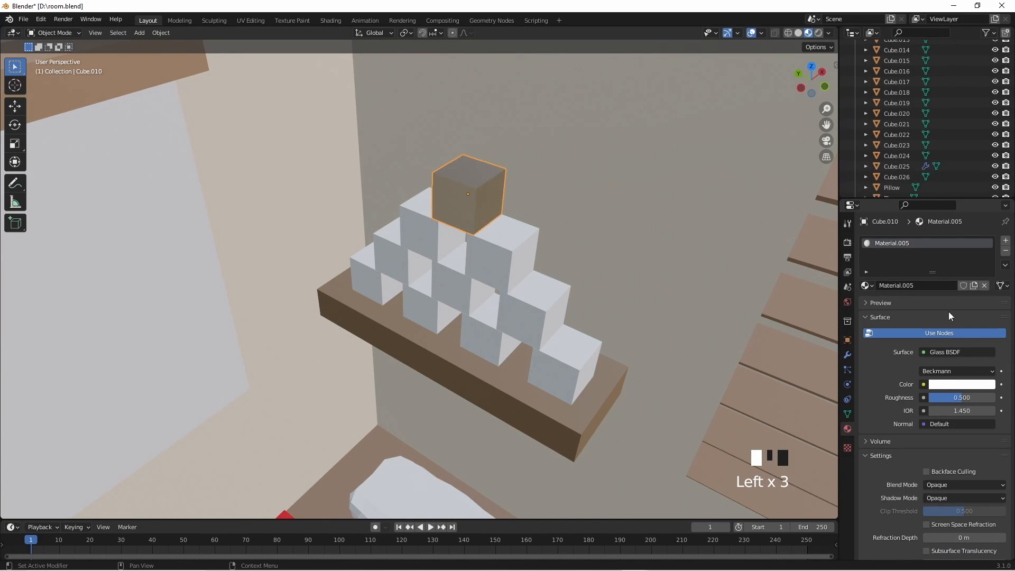
pyautogui.click(944, 383)
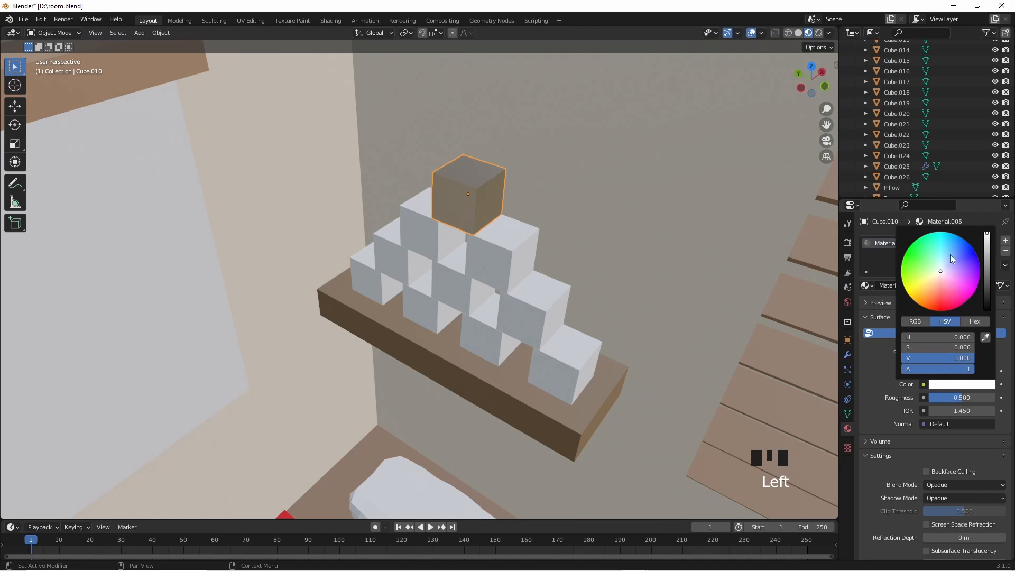
pyautogui.moveTo(941, 271); pyautogui.dragTo(943, 311)
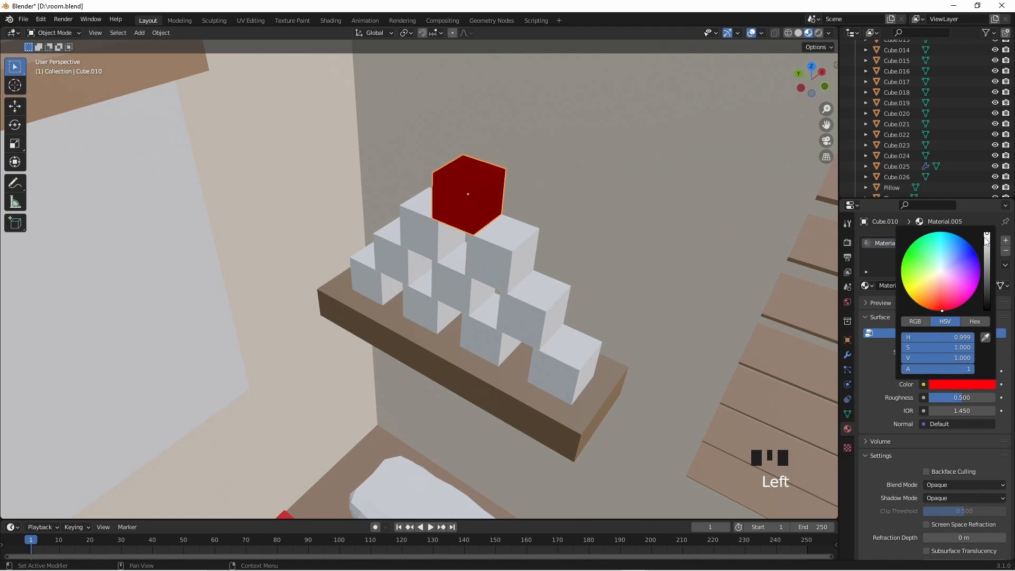
# - Give the left cube in the pyramid's second row a new Glass BSDF material coloured orange, with hue 0.072 and full saturation
pyautogui.click(424, 222)
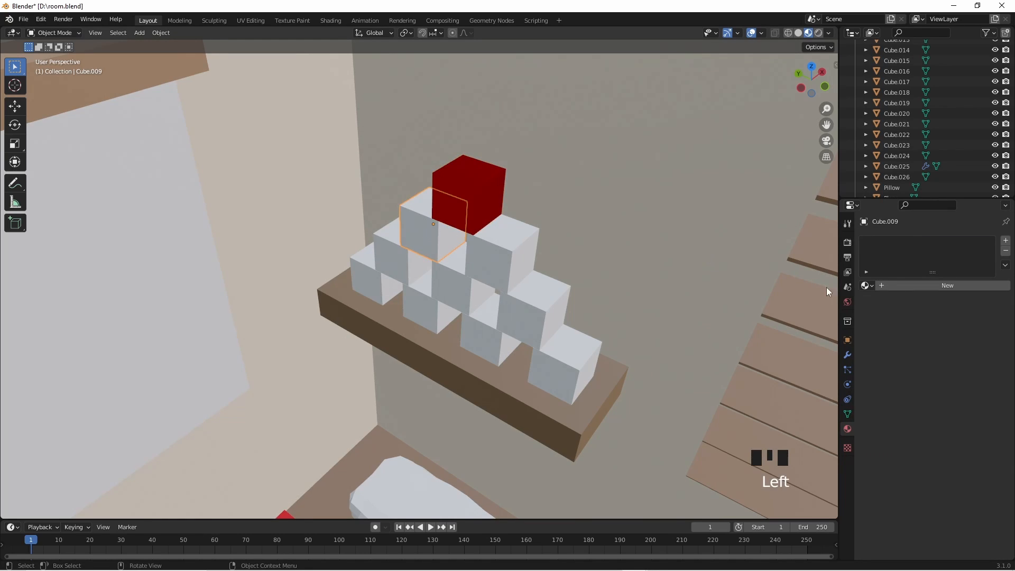
pyautogui.click(931, 284)
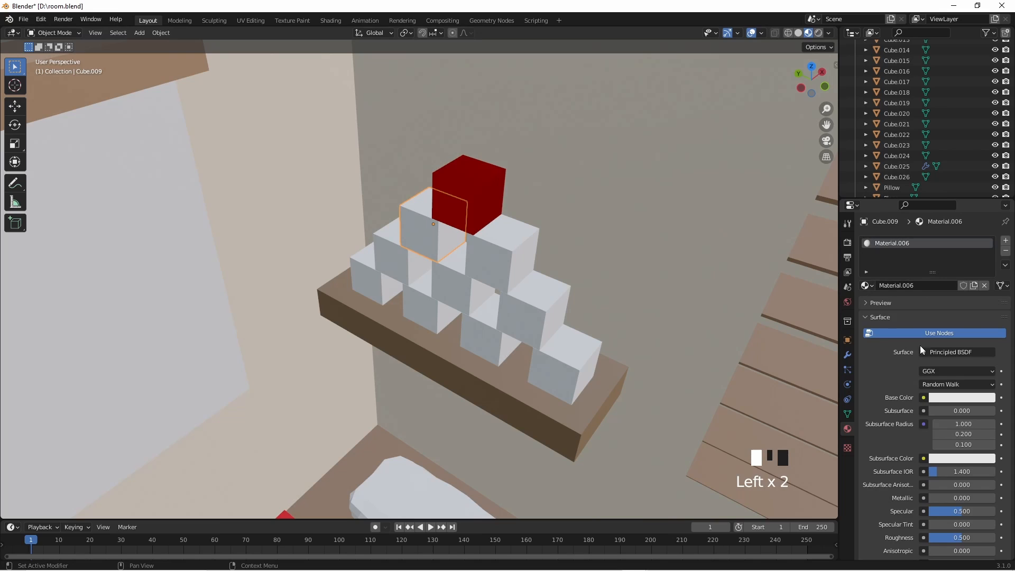
pyautogui.click(949, 352)
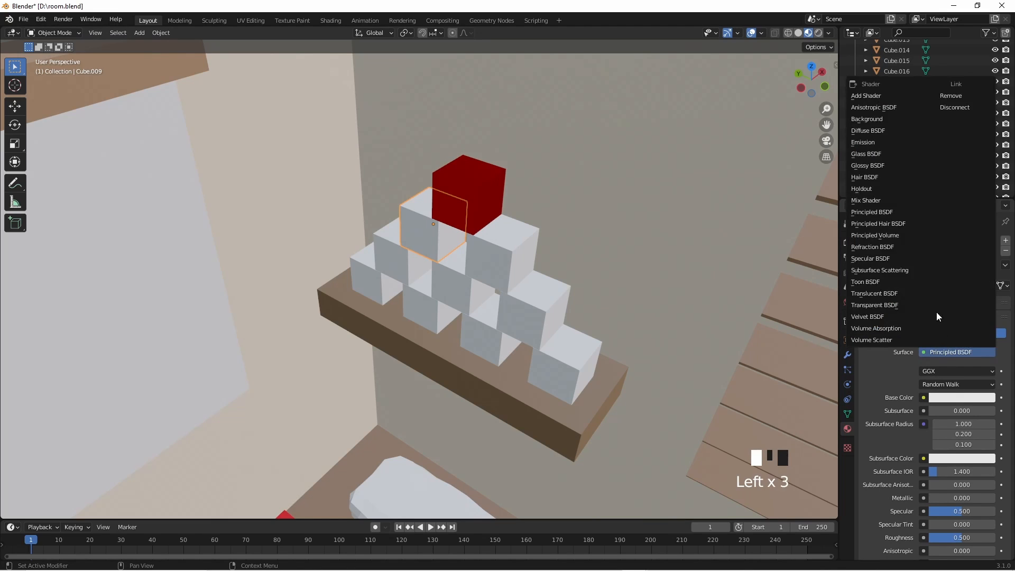
pyautogui.click(879, 158)
pyautogui.click(951, 386)
pyautogui.moveTo(944, 289); pyautogui.dragTo(915, 301)
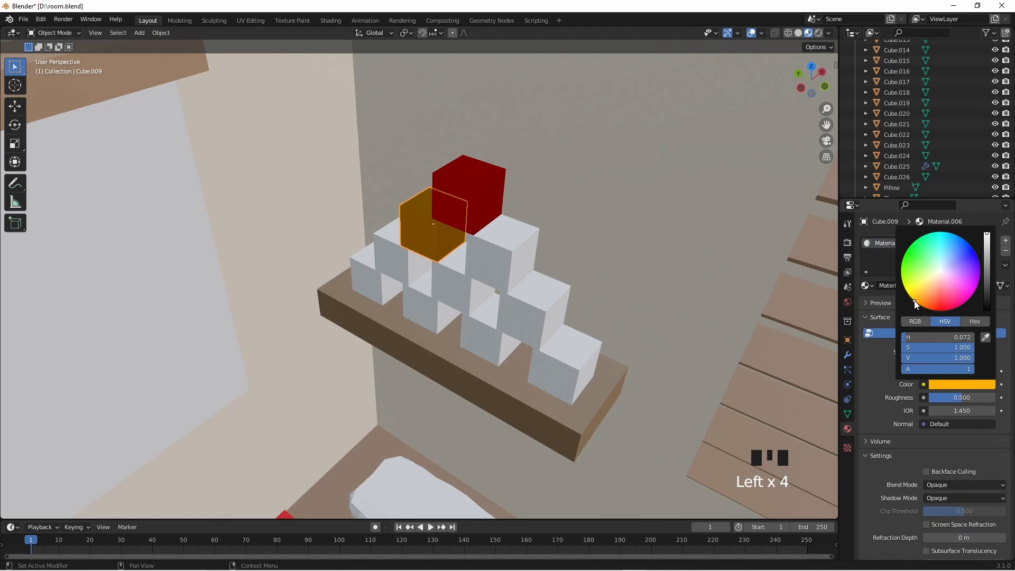
# - Assign the orange glass Material.006 to the other cube in the pyramid's second row
pyautogui.click(497, 261)
pyautogui.click(865, 286)
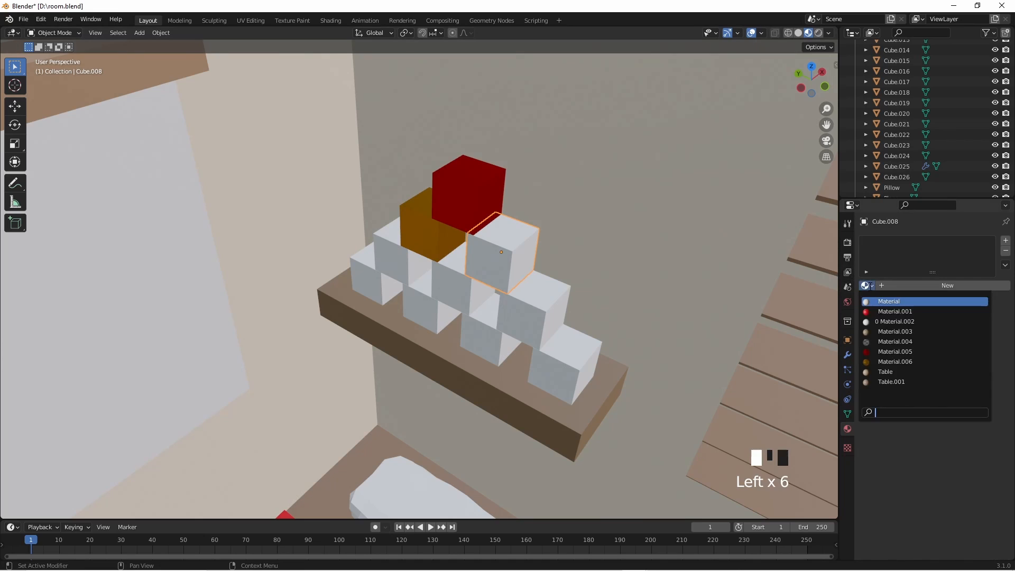
pyautogui.click(894, 363)
# - Give the leftmost cube in the pyramid's third row a new Glass BSDF material coloured yellow
pyautogui.click(398, 259)
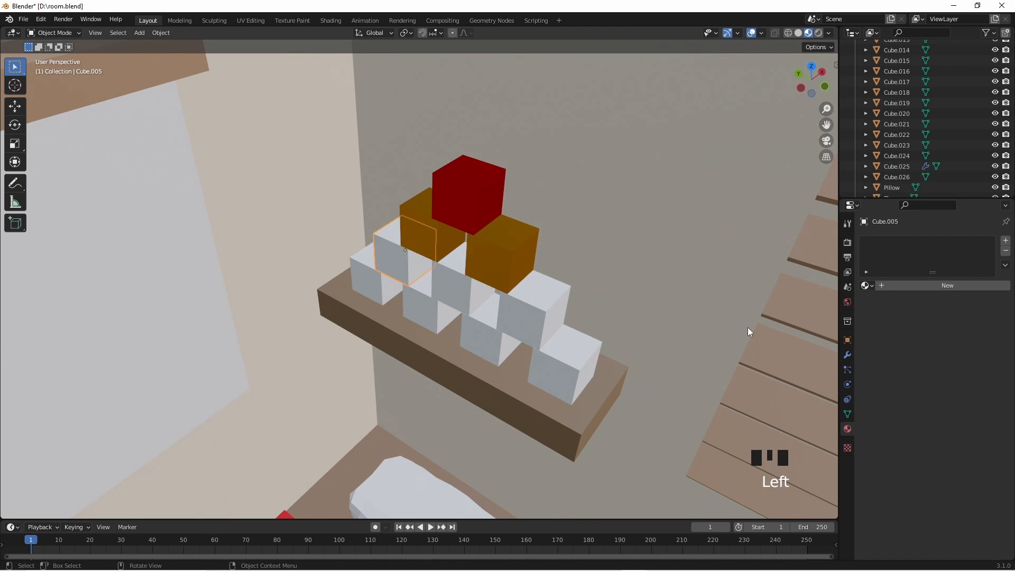
pyautogui.click(891, 286)
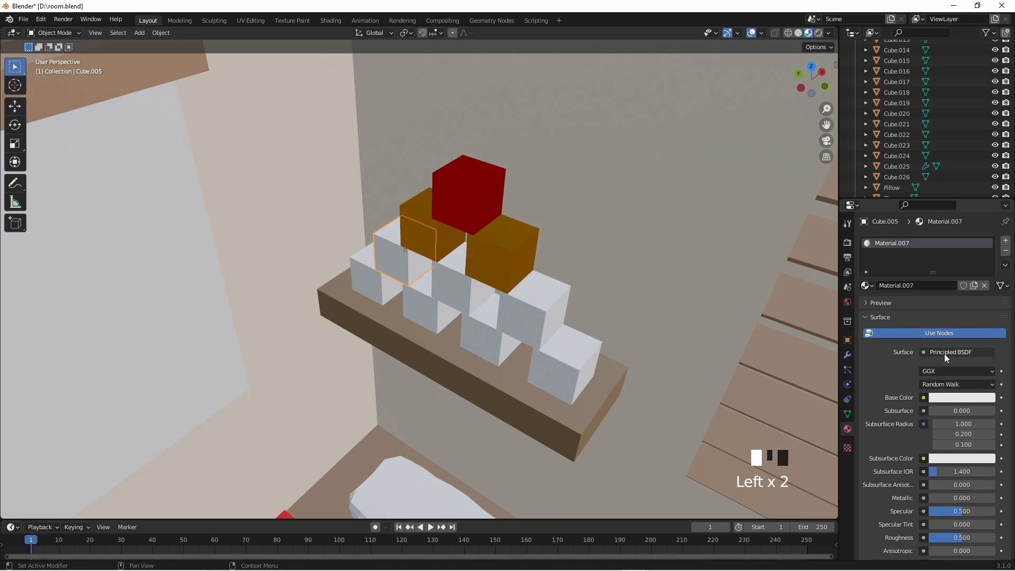
pyautogui.click(953, 352)
pyautogui.click(899, 154)
pyautogui.click(949, 385)
pyautogui.click(906, 291)
# - Assign the yellow glass Material.007 to the remaining two cubes in the pyramid's third row
pyautogui.click(455, 286)
pyautogui.click(867, 286)
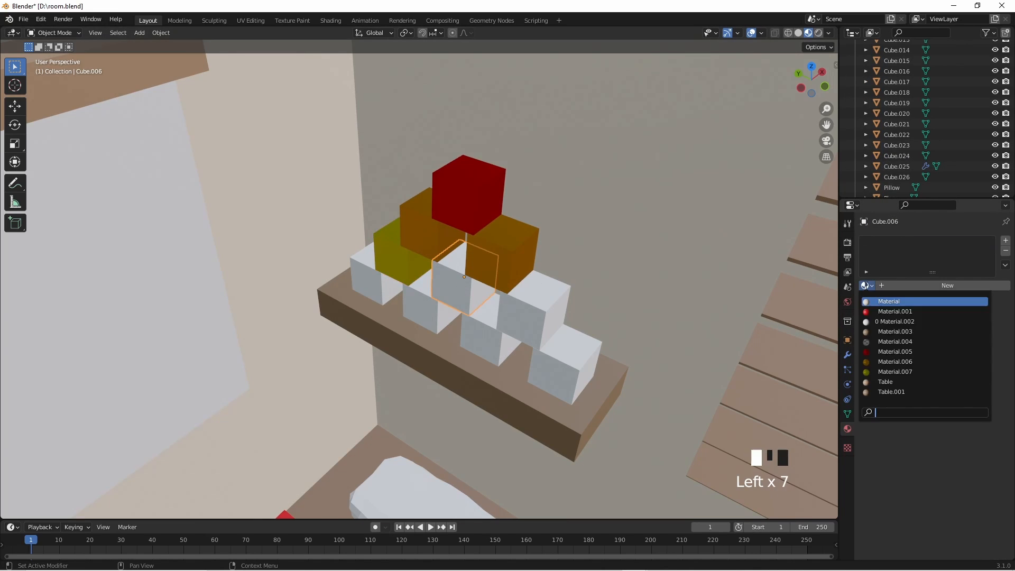
pyautogui.click(890, 372)
pyautogui.click(529, 315)
pyautogui.click(867, 285)
pyautogui.click(891, 372)
# - Give the leftmost cube in the pyramid's lowest row a new Glass BSDF material coloured bright green
pyautogui.click(369, 278)
pyautogui.click(947, 285)
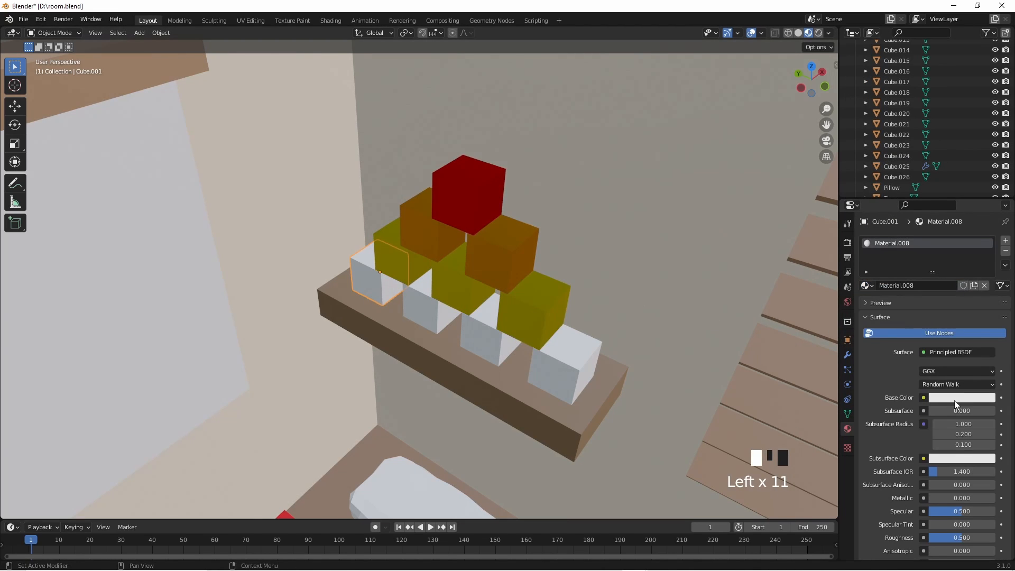
pyautogui.click(953, 398)
pyautogui.click(917, 310)
pyautogui.click(957, 352)
pyautogui.click(868, 155)
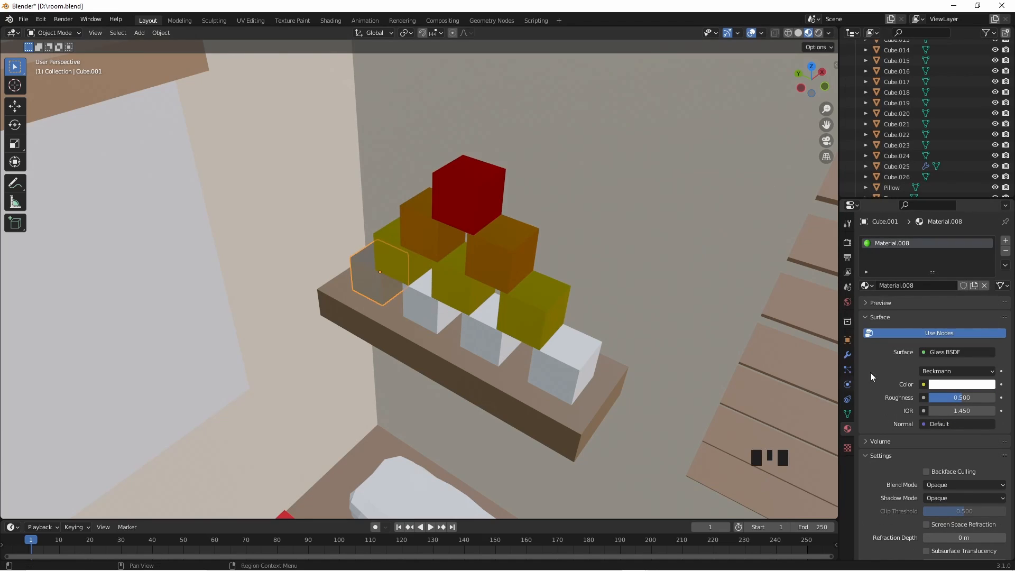
pyautogui.click(949, 384)
pyautogui.click(905, 248)
# - Assign the green glass Material.008 to the other three cubes in the pyramid's lowest row and deselect everything
pyautogui.click(429, 311)
pyautogui.click(867, 285)
pyautogui.click(891, 382)
pyautogui.click(489, 334)
pyautogui.click(867, 286)
pyautogui.click(892, 382)
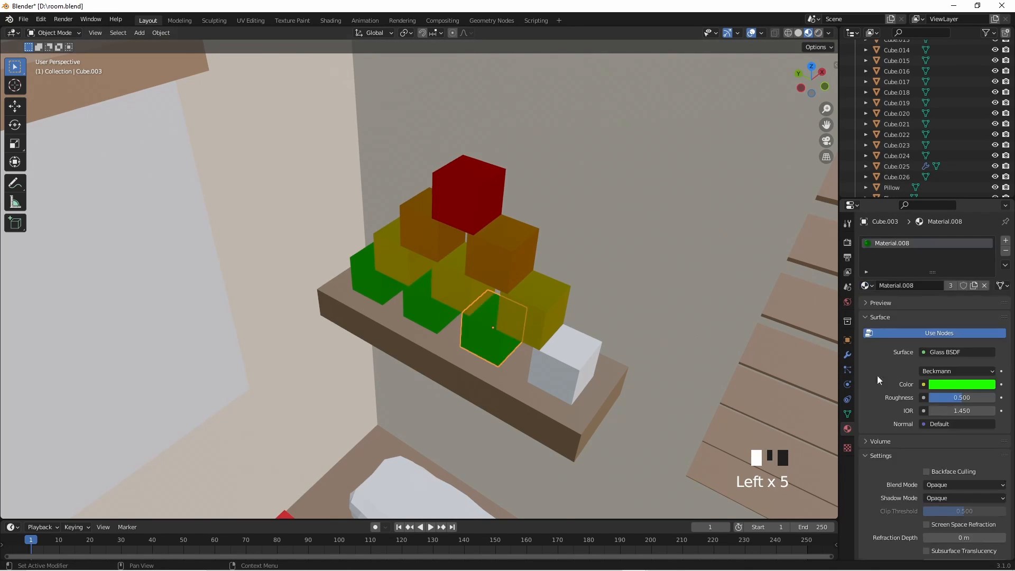
pyautogui.click(566, 365)
pyautogui.click(867, 285)
pyautogui.click(891, 382)
pyautogui.scroll(-4, 622, 376)
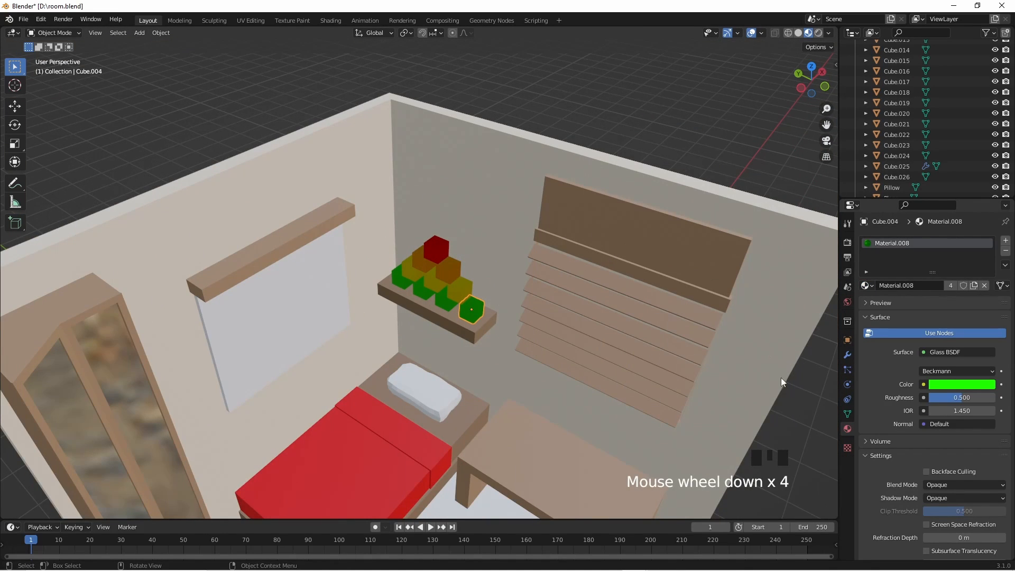
pyautogui.click(784, 420)
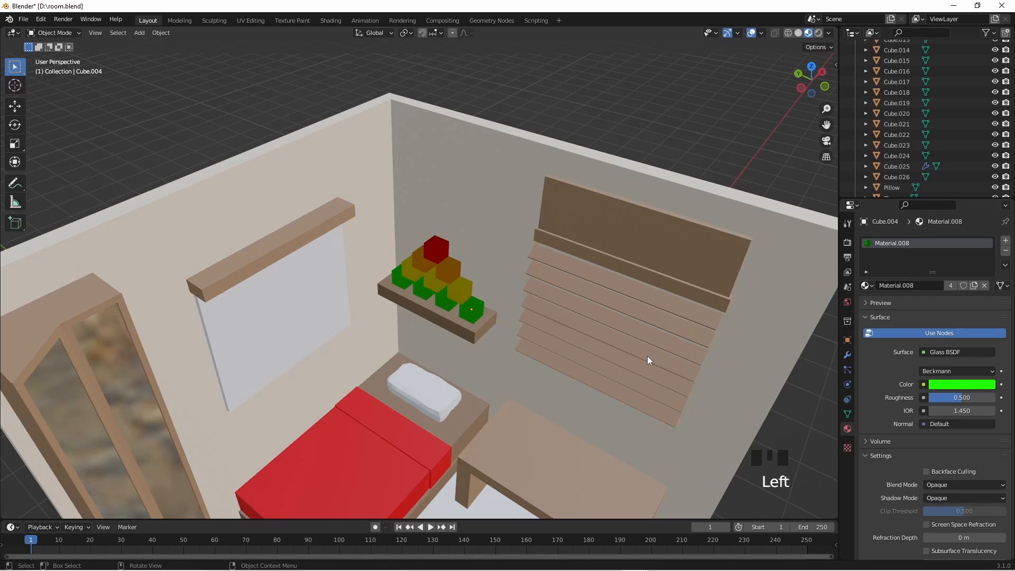
# - Assign the existing Table material to the plank floor along the room's edge
pyautogui.keyDown('shift'); pyautogui.moveTo(509, 303); pyautogui.dragTo(595, 284, button='middle'); pyautogui.keyUp('shift')
pyautogui.scroll(-2, 587, 271)
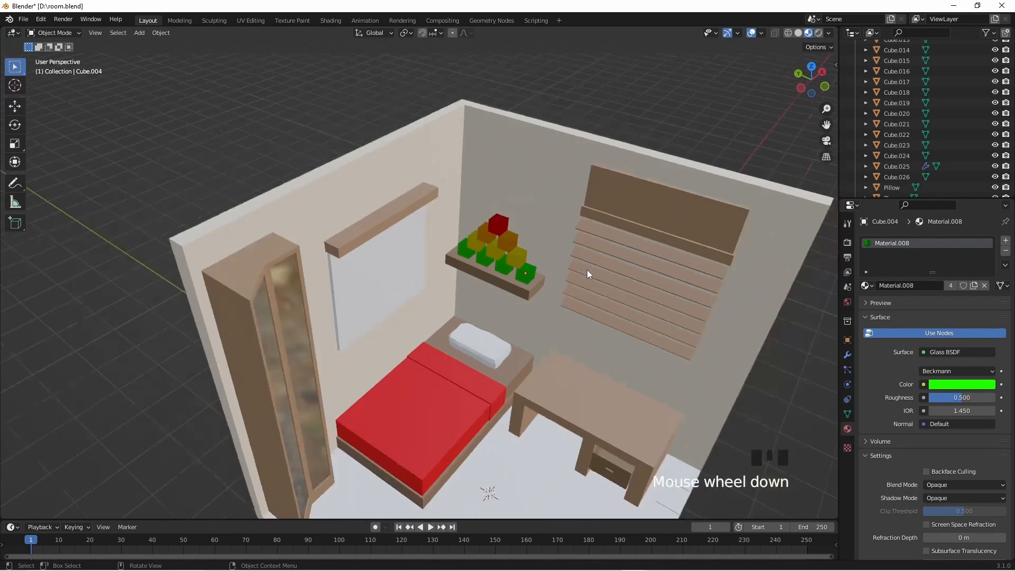
pyautogui.moveTo(564, 416); pyautogui.dragTo(531, 191, button='middle')
pyautogui.click(633, 406)
pyautogui.scroll(3, 582, 398)
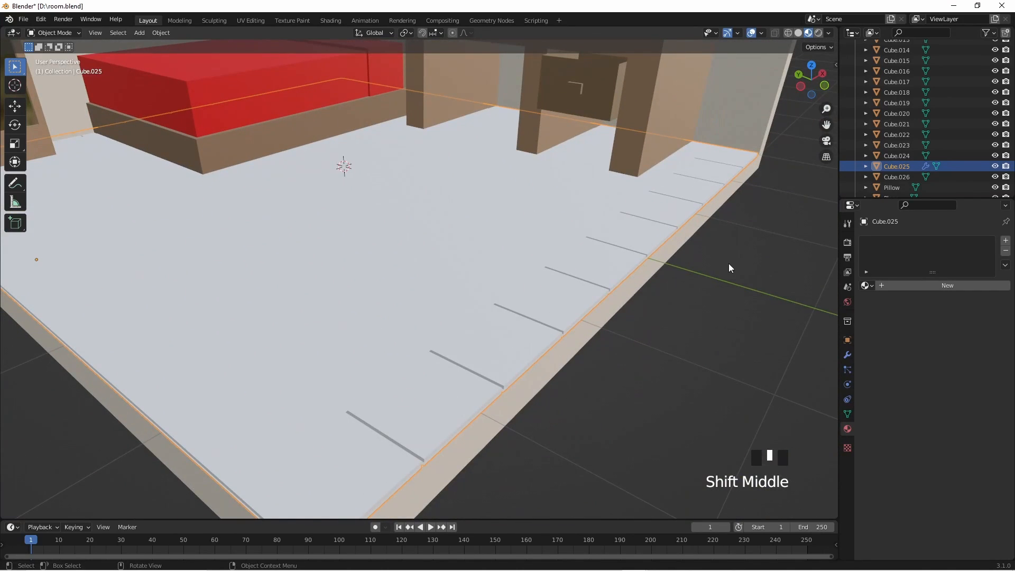
pyautogui.click(868, 288)
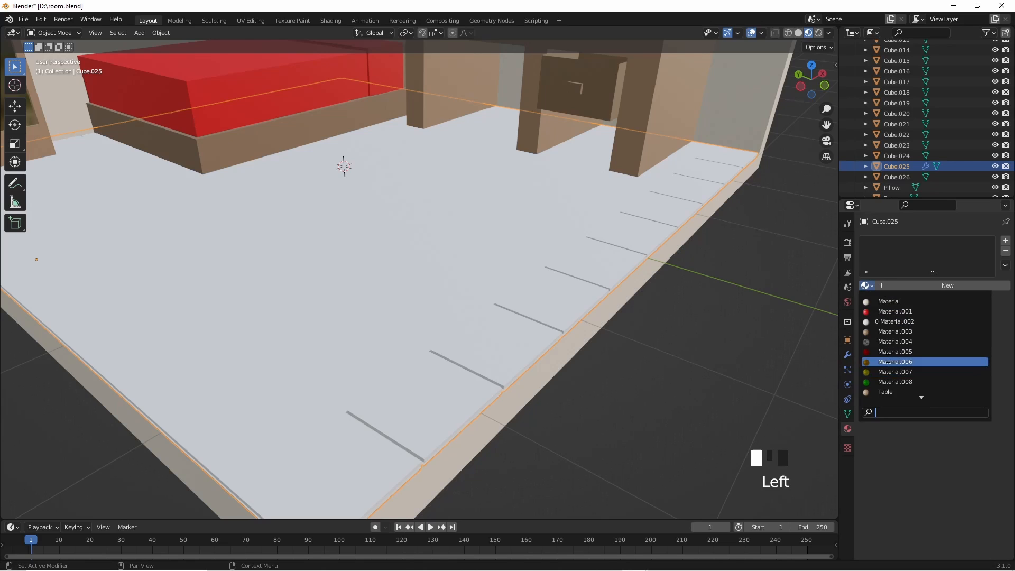
pyautogui.click(887, 392)
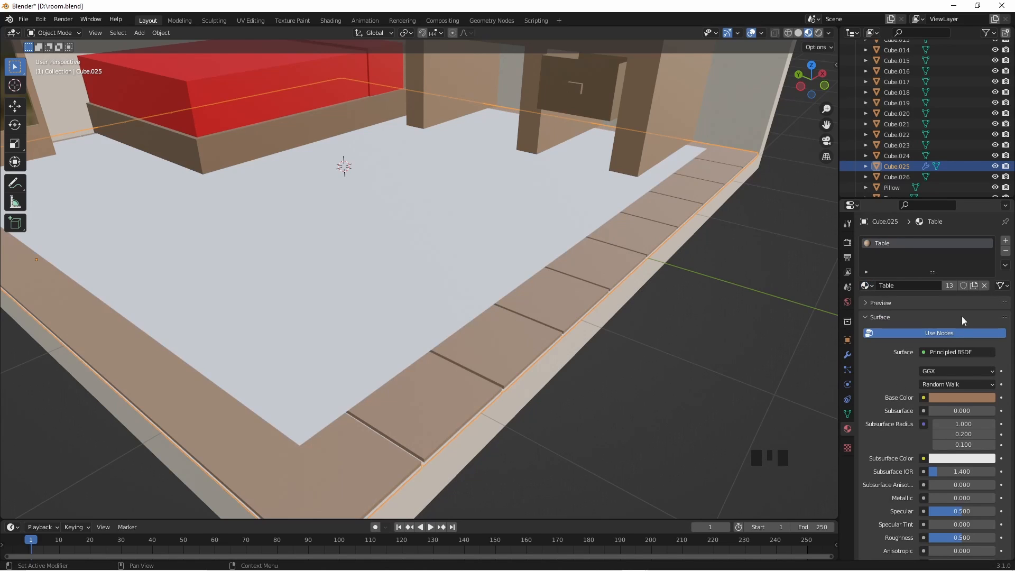
# - Make a separate copy of the floor's Table material and brighten its base color to orange-brown with hue 0.047 and saturation 0.878
pyautogui.click(973, 285)
pyautogui.click(968, 399)
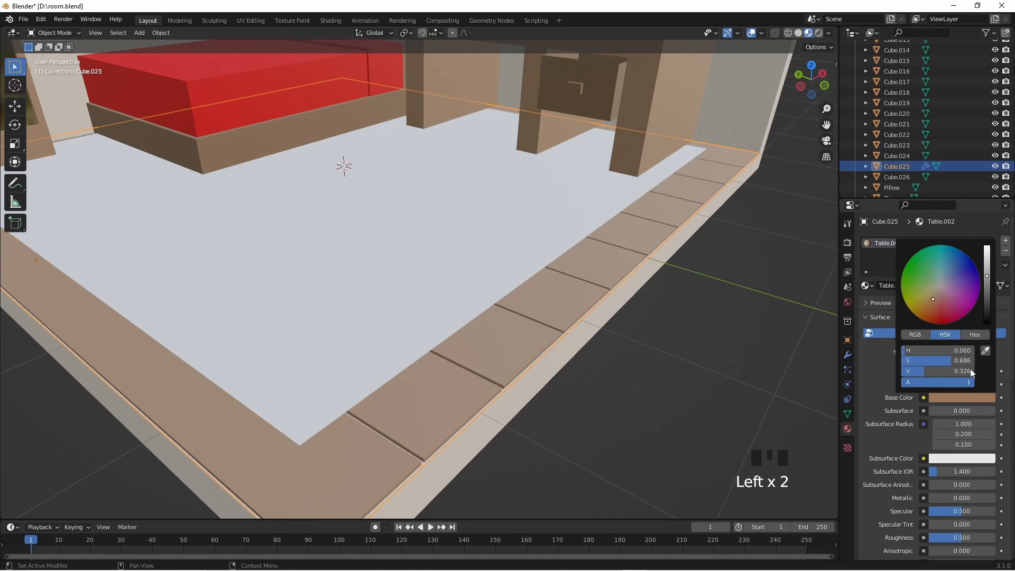
pyautogui.moveTo(986, 267); pyautogui.dragTo(987, 263)
pyautogui.moveTo(922, 310); pyautogui.dragTo(930, 309)
pyautogui.scroll(-3, 643, 384)
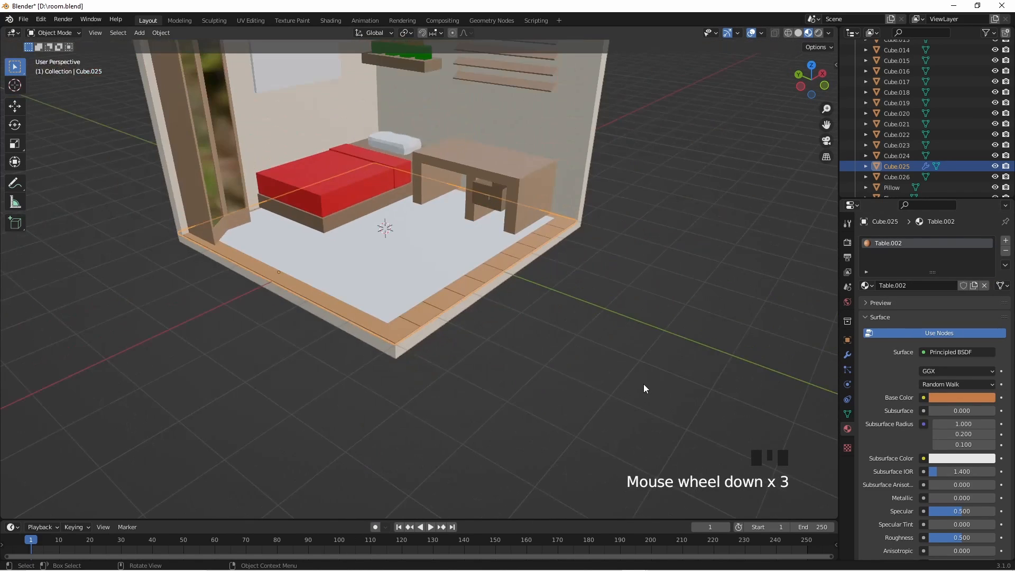
# - Check the room in Rendered shading, darken the floor's base color to value 0.384 and return to Material Preview shading
pyautogui.keyDown('shift'); pyautogui.moveTo(535, 325); pyautogui.dragTo(596, 406, button='middle'); pyautogui.keyUp('shift')
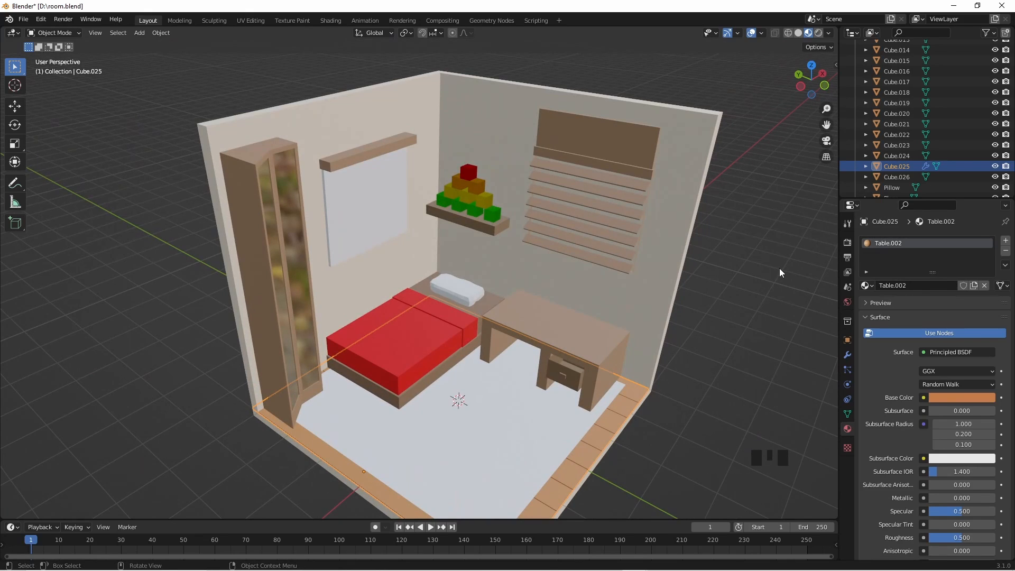
pyautogui.click(819, 34)
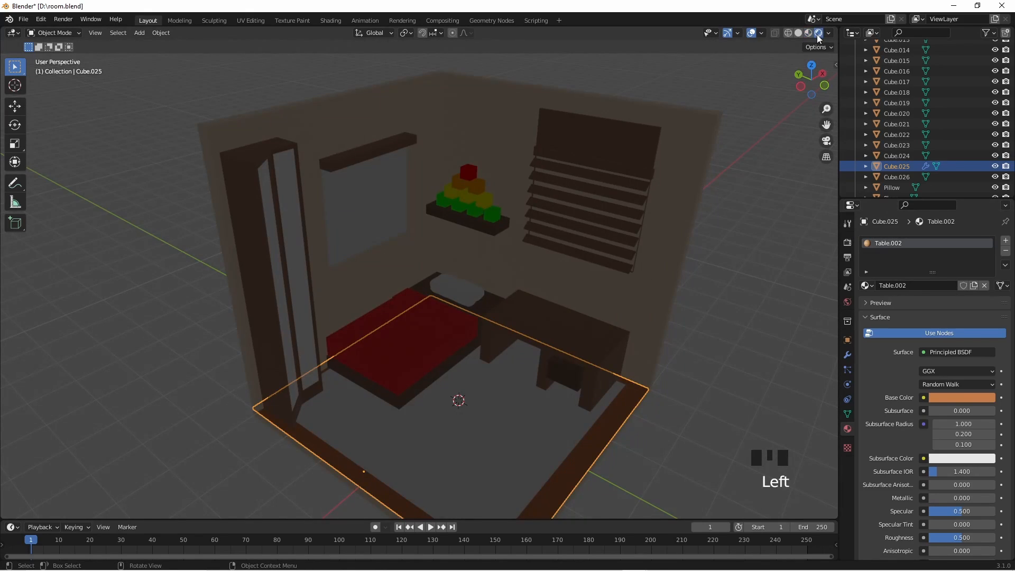
pyautogui.click(956, 399)
pyautogui.moveTo(986, 263); pyautogui.dragTo(986, 269)
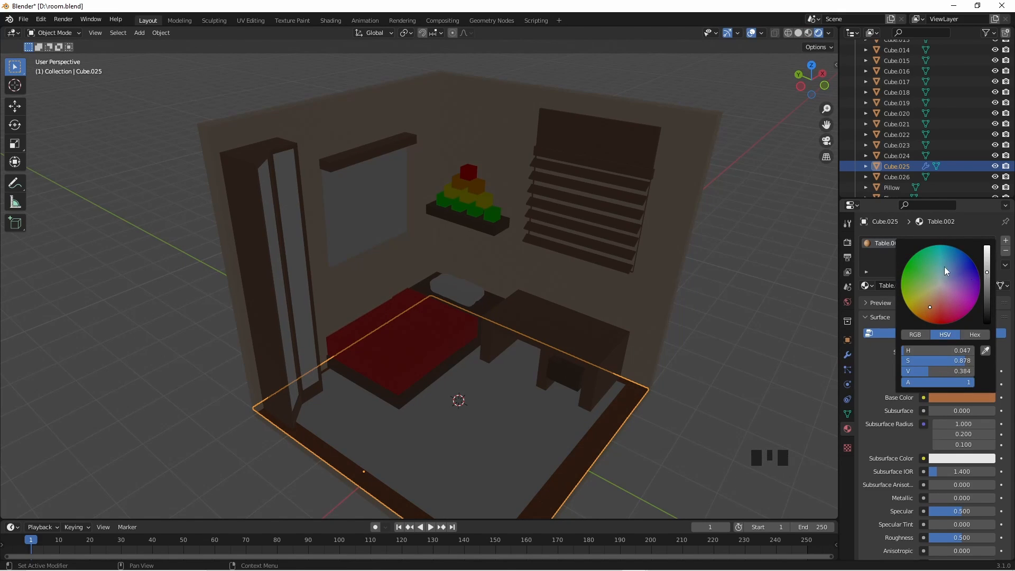
pyautogui.moveTo(712, 291)
pyautogui.mouseDown(button='middle')
pyautogui.moveTo(692, 374)
pyautogui.moveTo(689, 363)
pyautogui.mouseUp(button='middle')
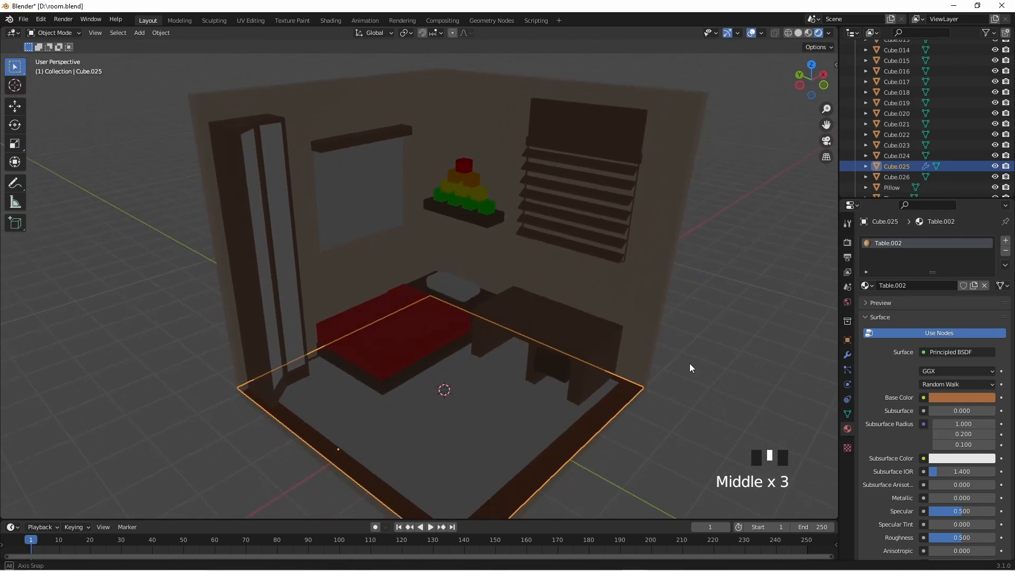
pyautogui.click(809, 33)
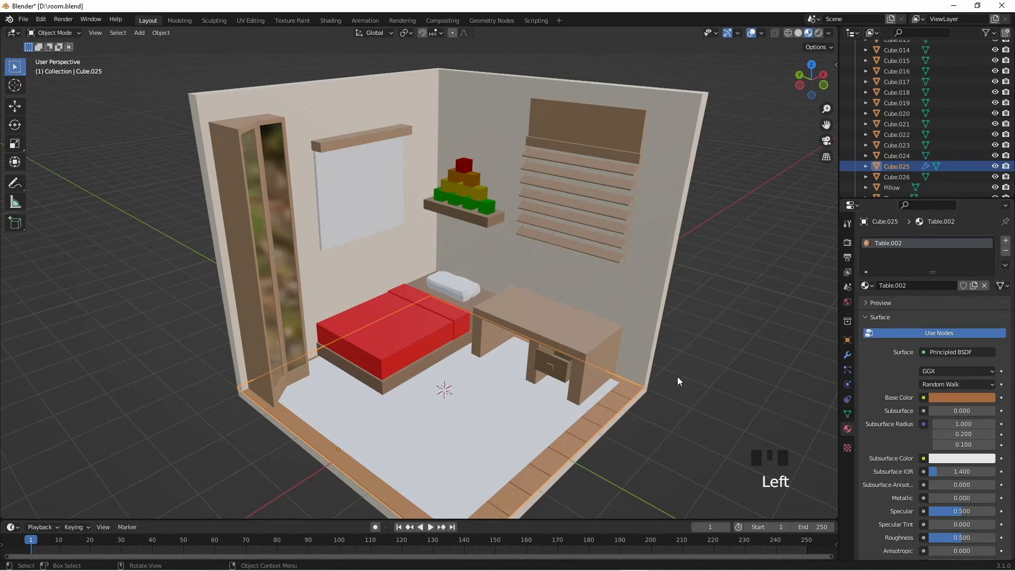
# - Give the white panel hanging under the brown wall bar a new material with a black base color
pyautogui.scroll(-1, 679, 379)
pyautogui.scroll(3, 522, 372)
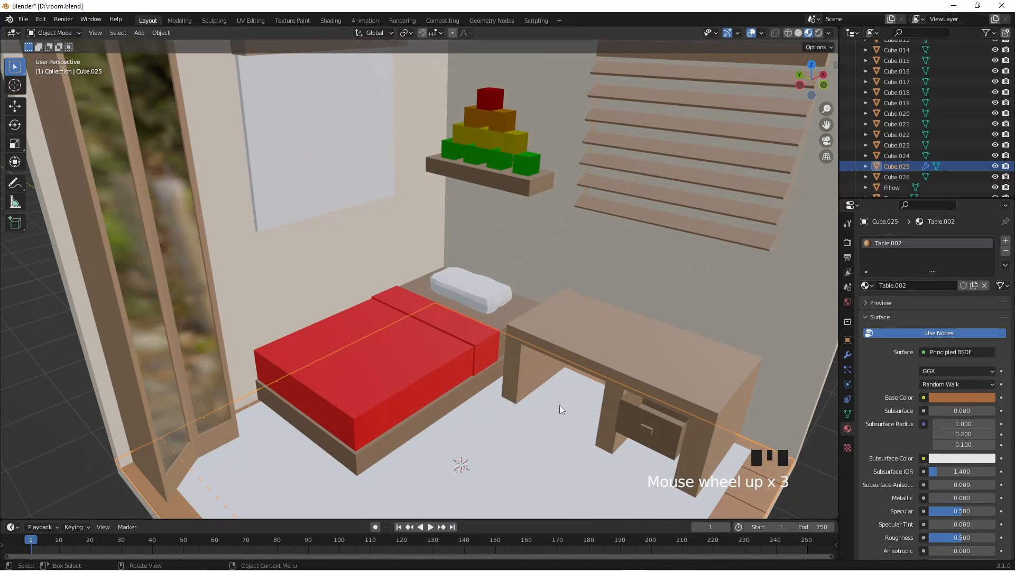
pyautogui.keyDown('shift'); pyautogui.moveTo(552, 369); pyautogui.dragTo(585, 433, button='middle'); pyautogui.keyUp('shift')
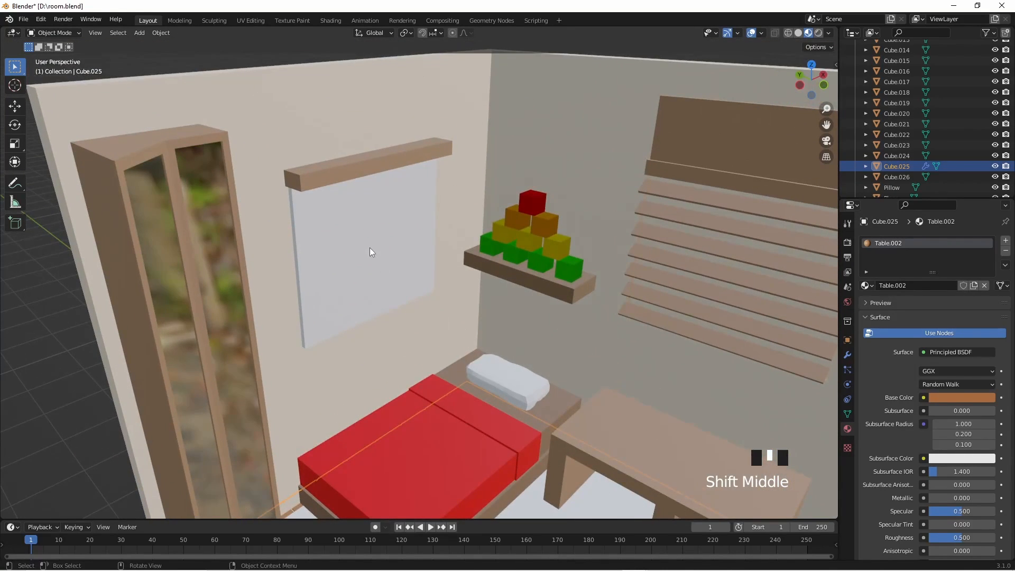
pyautogui.click(344, 216)
pyautogui.scroll(2, 338, 196)
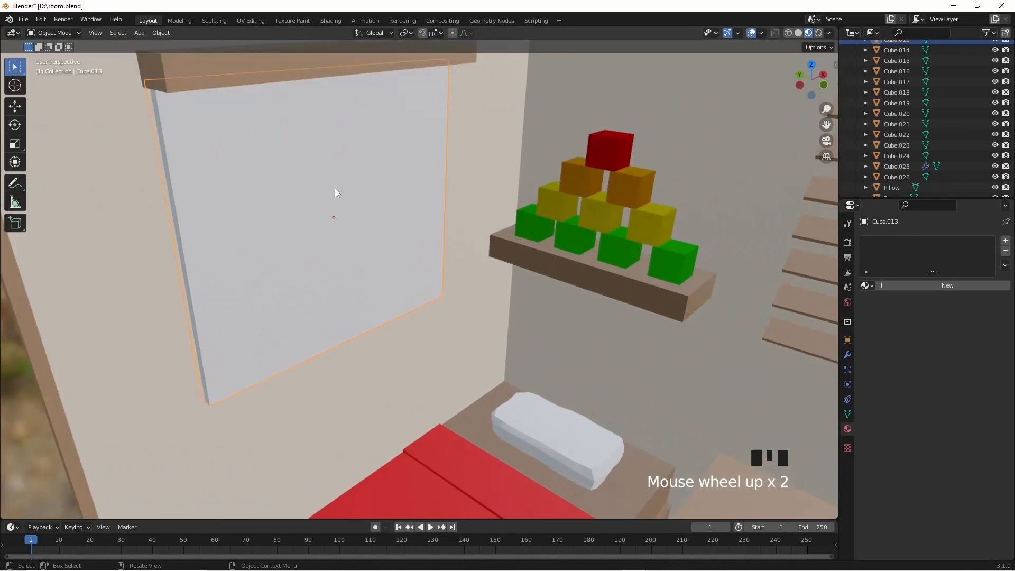
pyautogui.click(892, 285)
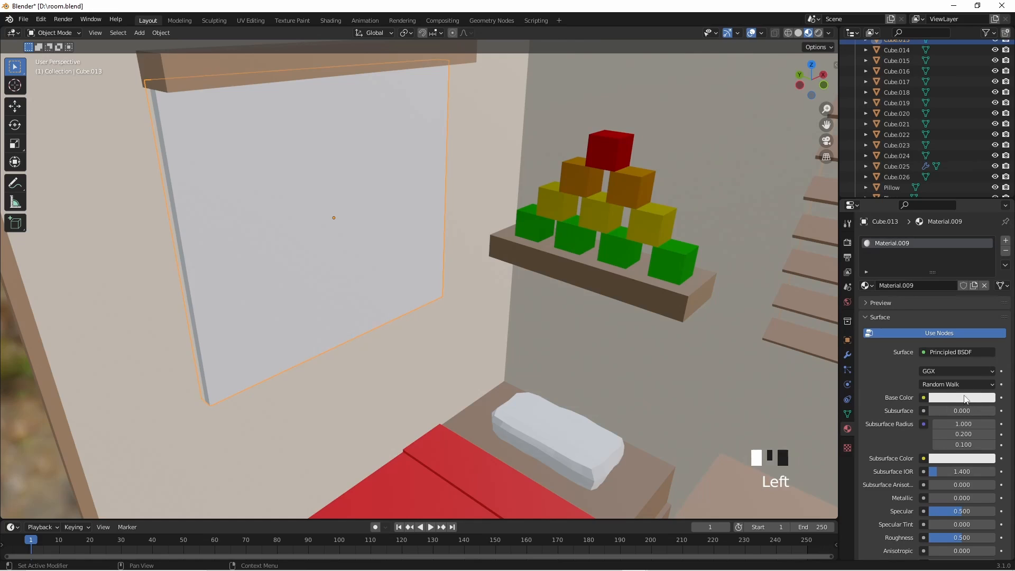
pyautogui.click(960, 398)
pyautogui.moveTo(981, 291); pyautogui.dragTo(986, 323)
pyautogui.scroll(-4, 740, 297)
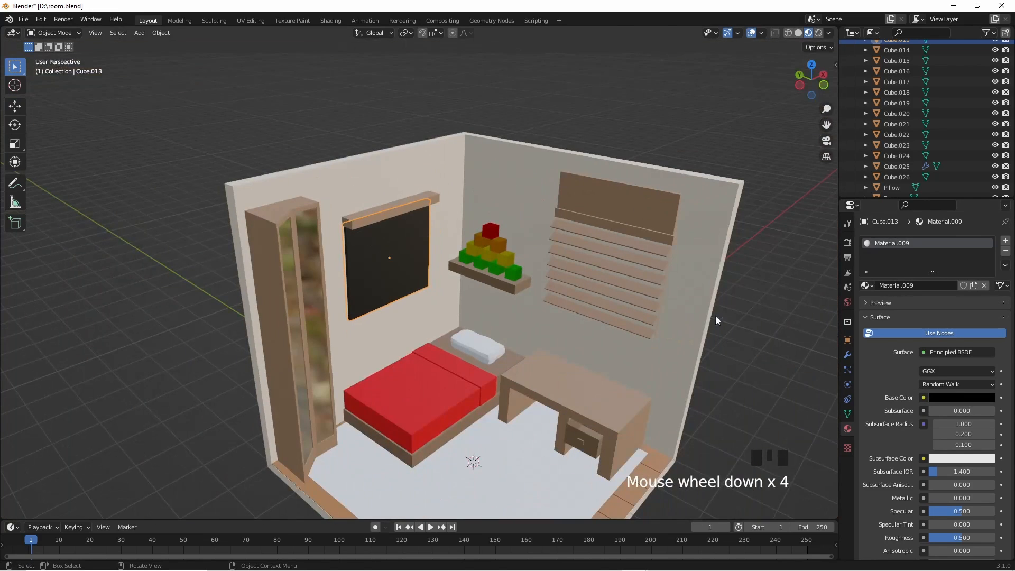
# - Save the room file and select the white rug plane on the floor
pyautogui.hotkey('ctrl', 's')
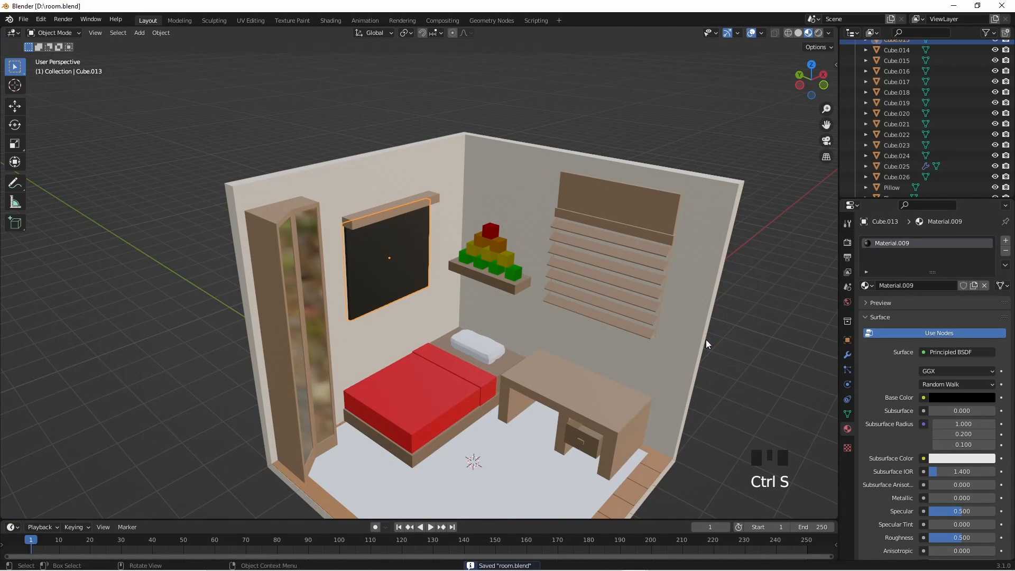
pyautogui.keyDown('shift'); pyautogui.moveTo(709, 373); pyautogui.dragTo(587, 257, button='middle'); pyautogui.keyUp('shift')
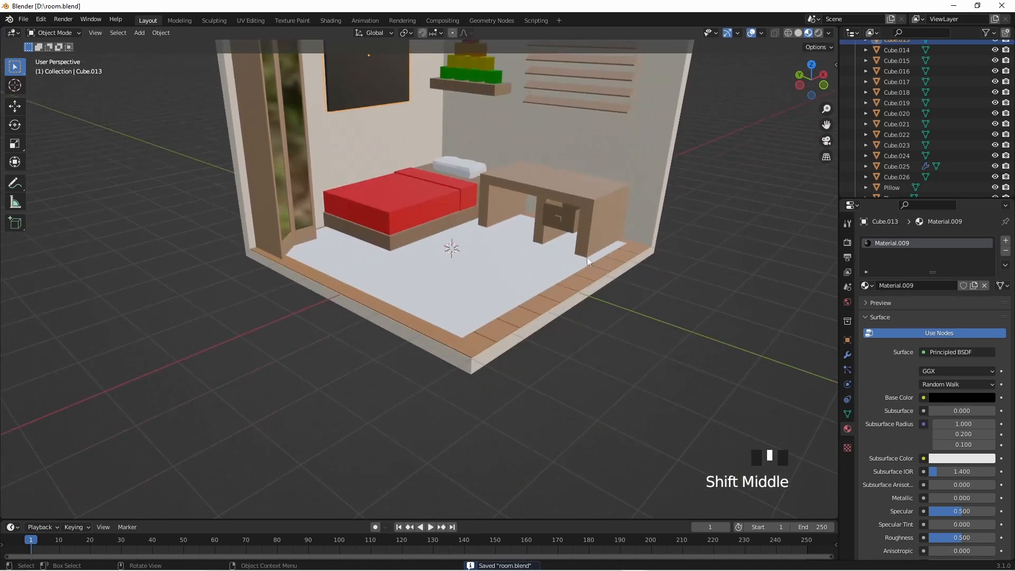
pyautogui.click(540, 255)
pyautogui.scroll(3, 688, 365)
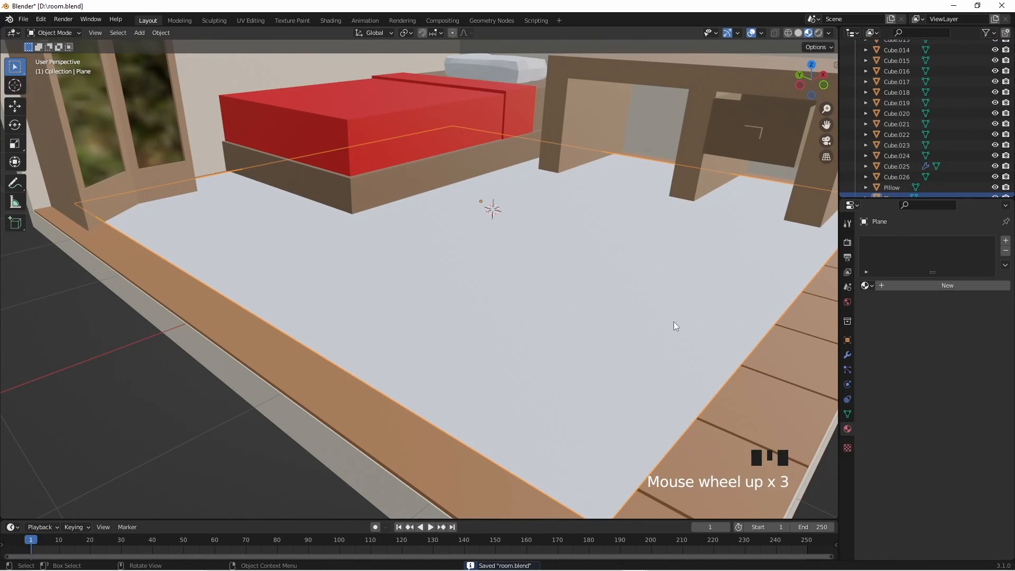
pyautogui.moveTo(762, 418)
pyautogui.mouseDown(button='middle')
pyautogui.moveTo(753, 414)
pyautogui.moveTo(752, 428)
pyautogui.mouseUp(button='middle')
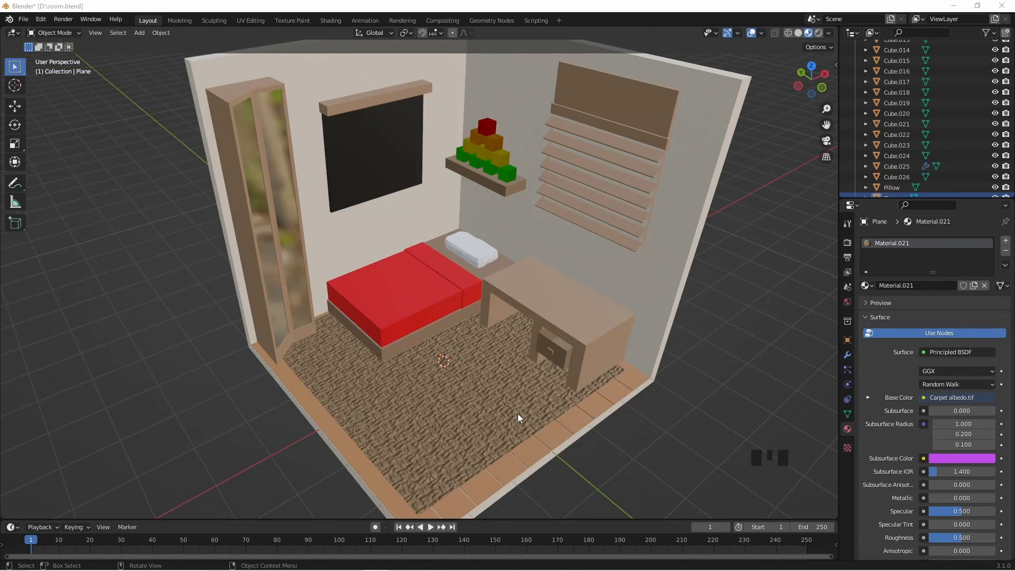
# - Select the carpet plane and bring up its material node tree in the Shading workspace
pyautogui.click(516, 413)
pyautogui.moveTo(545, 423); pyautogui.dragTo(560, 419, button='middle')
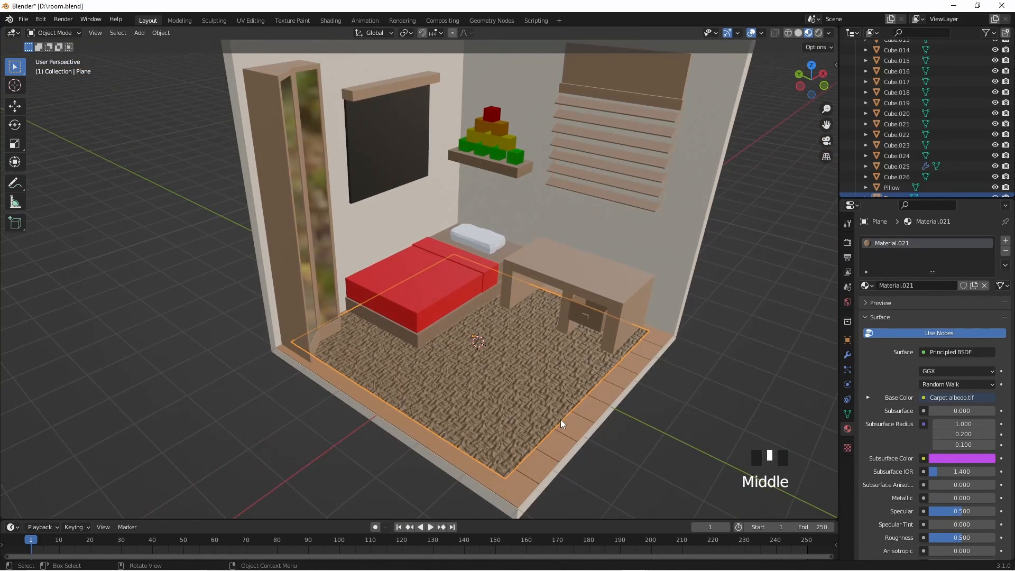
pyautogui.click(333, 20)
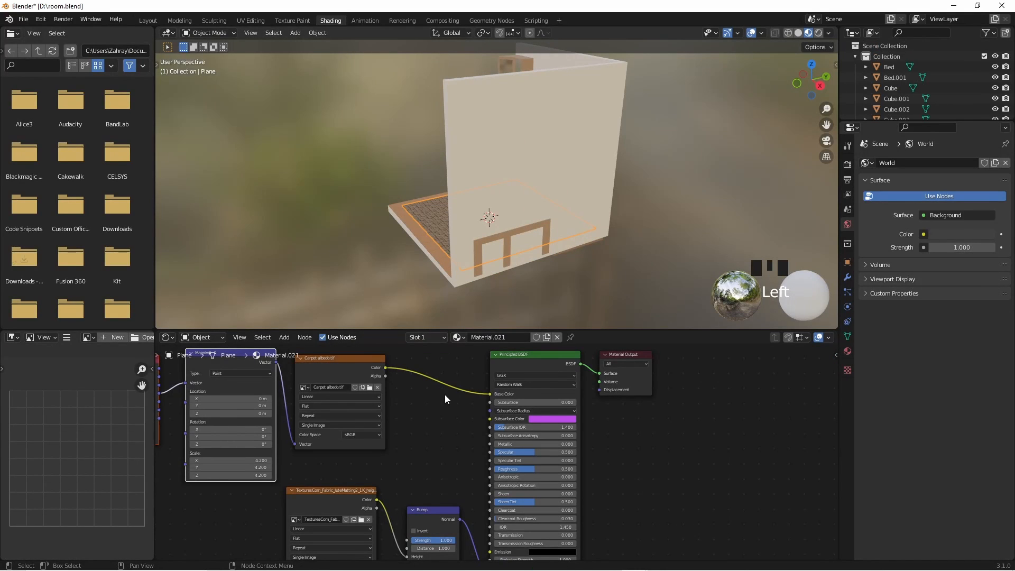
pyautogui.moveTo(442, 268); pyautogui.dragTo(553, 245, button='middle')
pyautogui.scroll(2, 564, 277)
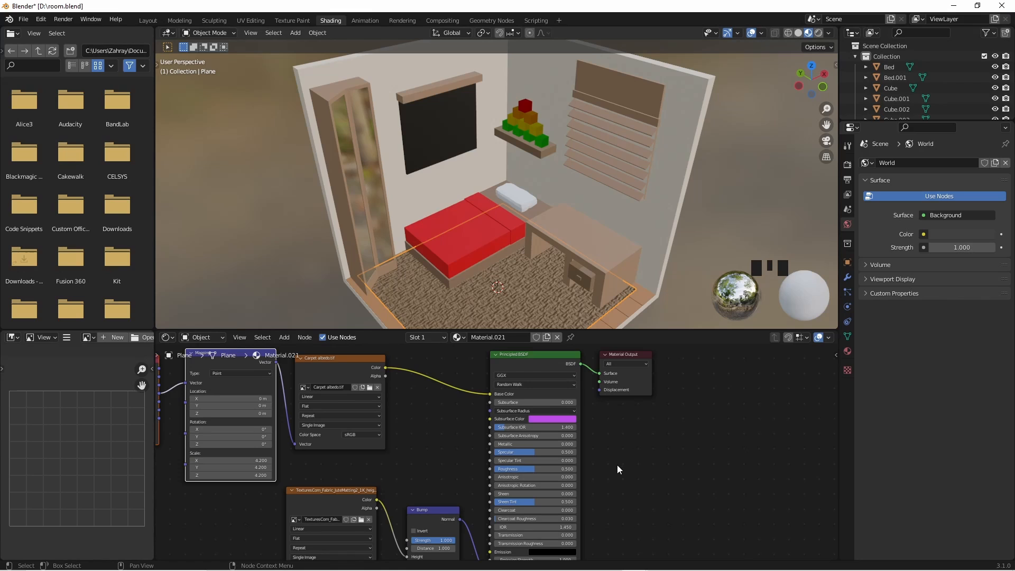
pyautogui.moveTo(617, 464); pyautogui.dragTo(771, 487, button='middle')
pyautogui.scroll(2, 635, 271)
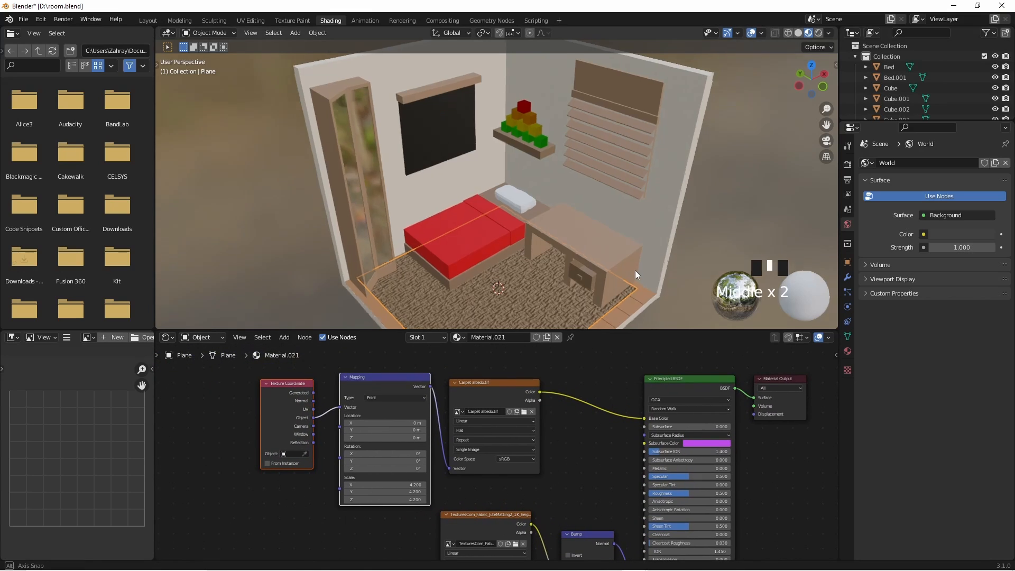
pyautogui.scroll(1, 585, 294)
pyautogui.keyDown('shift'); pyautogui.moveTo(586, 293); pyautogui.dragTo(577, 262, button='middle'); pyautogui.keyUp('shift')
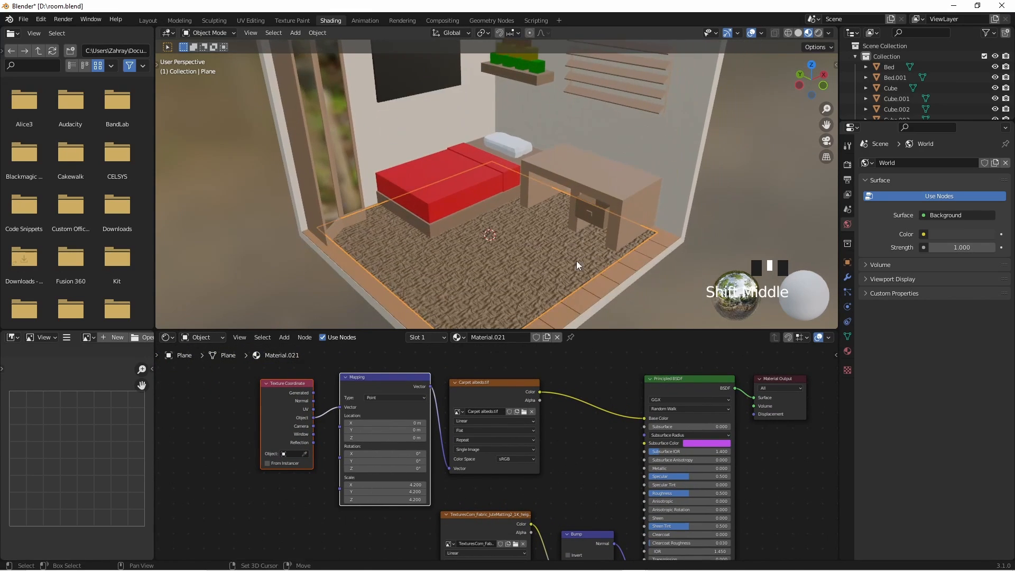
pyautogui.scroll(2, 511, 424)
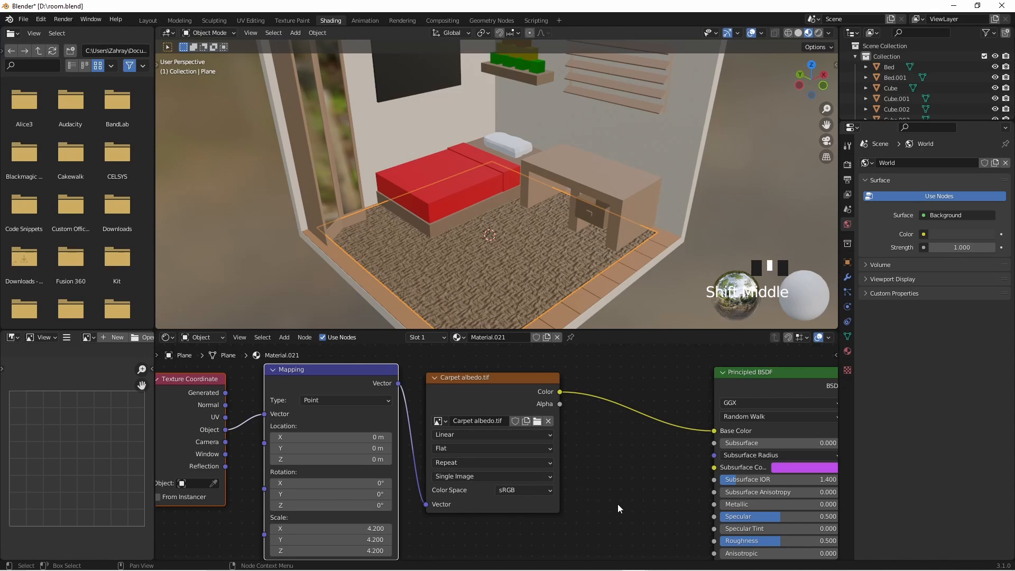
pyautogui.scroll(-1, 428, 527)
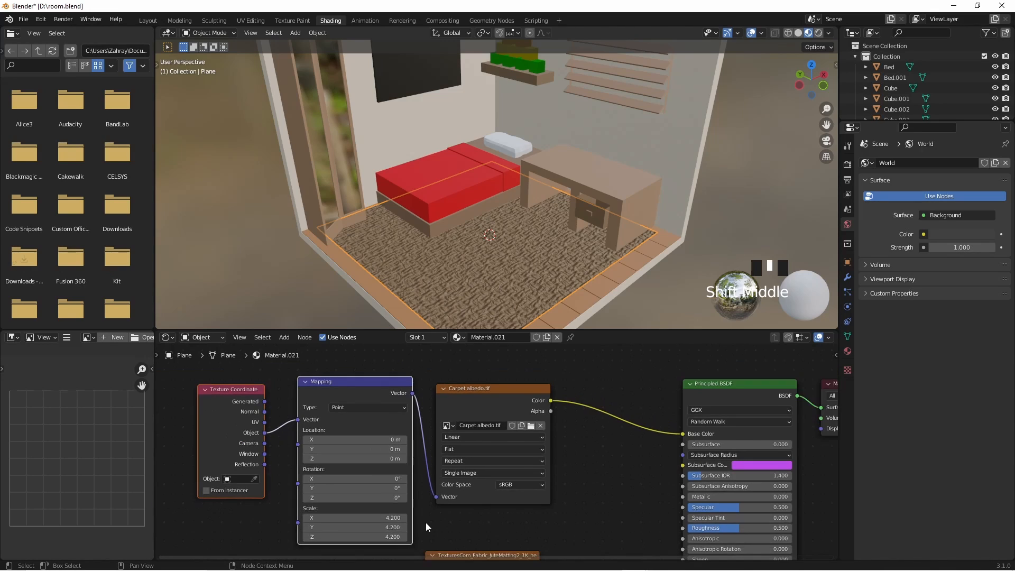
# - Examine the carpet material's Carpet albedo.tif, Mapping and Texture Coordinate nodes and the Bump node's connection to the shader's Normal input
pyautogui.click(483, 388)
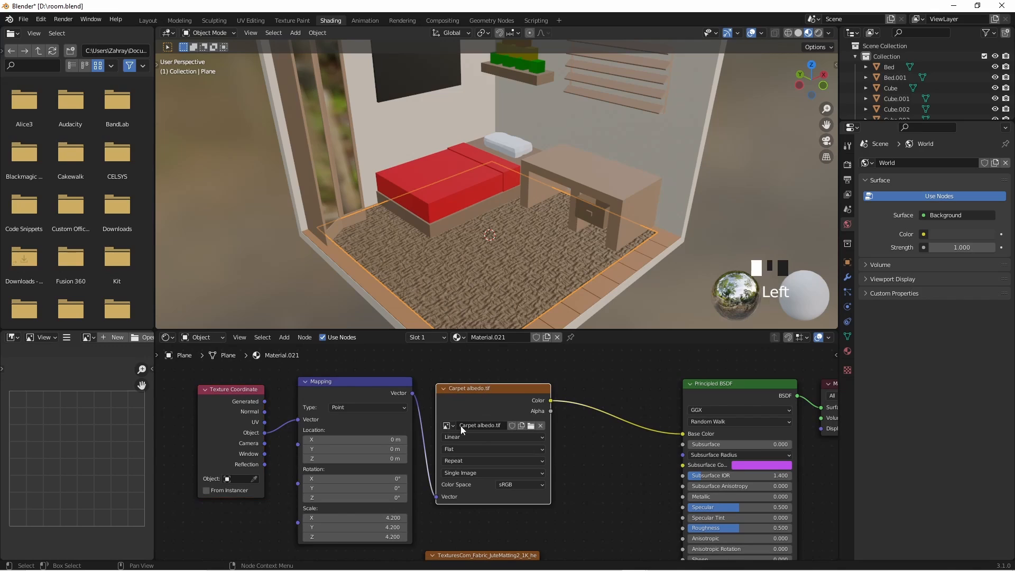
pyautogui.moveTo(431, 454); pyautogui.dragTo(526, 449, button='middle')
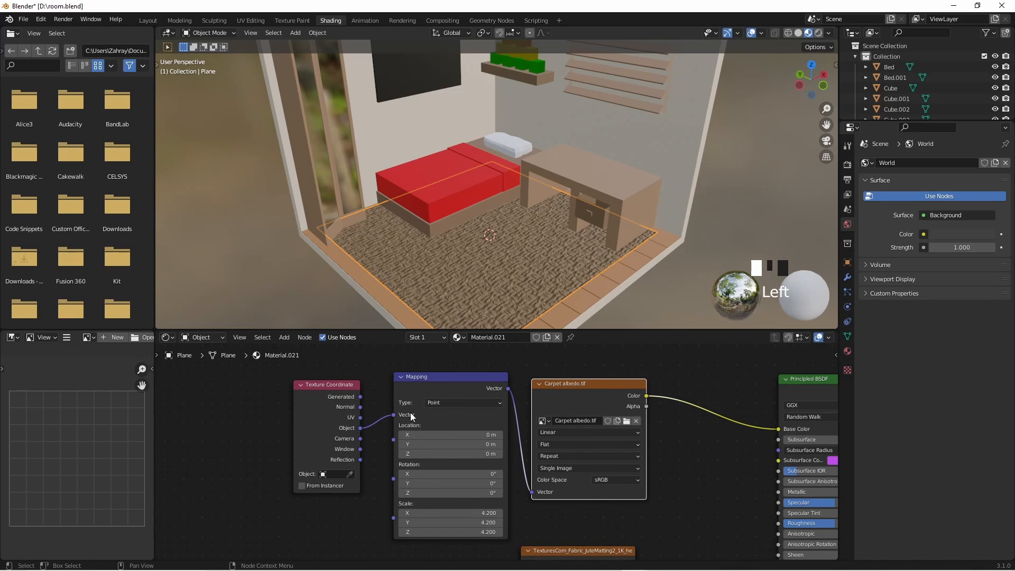
pyautogui.click(430, 385)
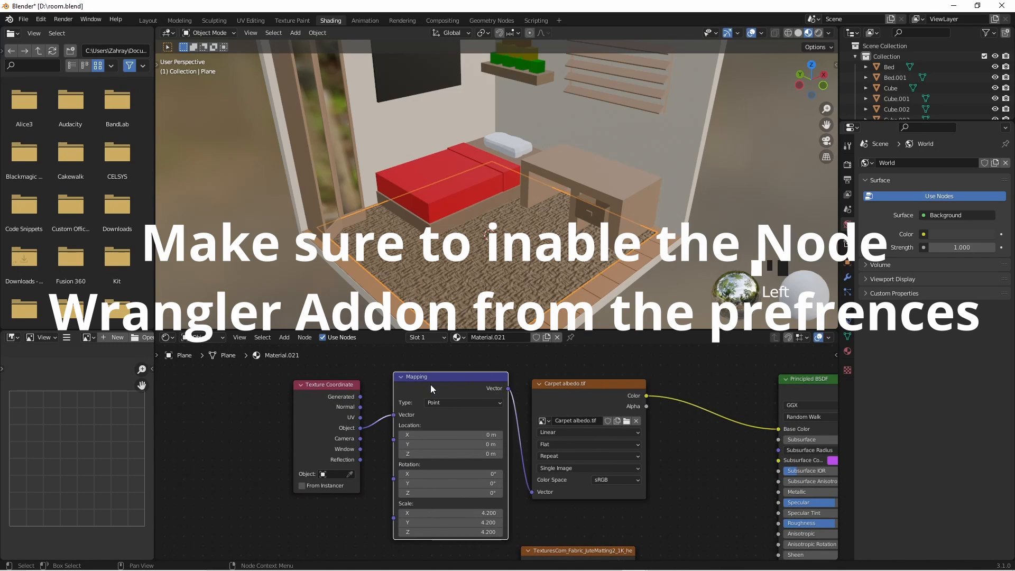
pyautogui.click(314, 401)
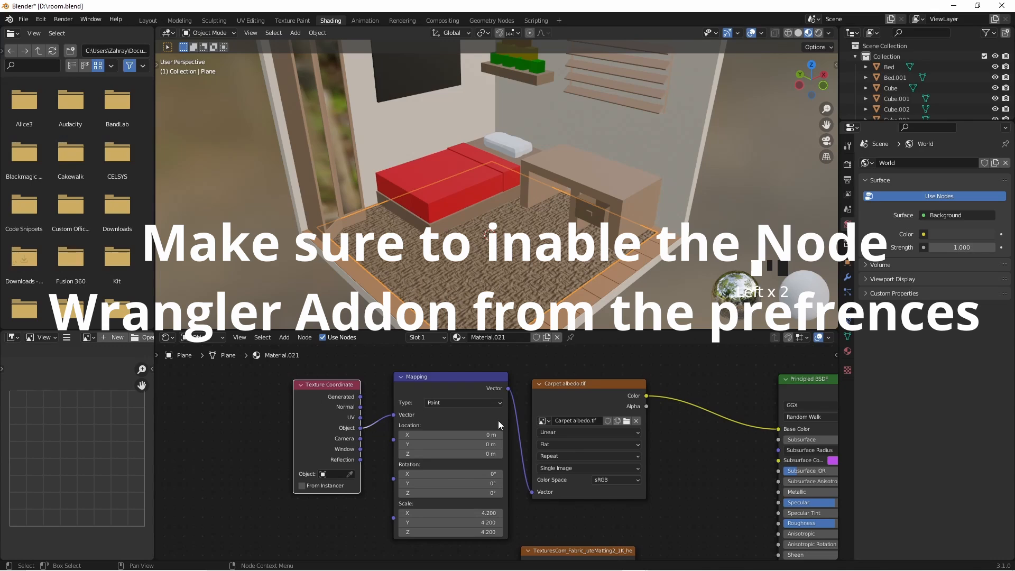
pyautogui.scroll(-2, 634, 440)
pyautogui.moveTo(650, 550); pyautogui.dragTo(585, 427, button='middle')
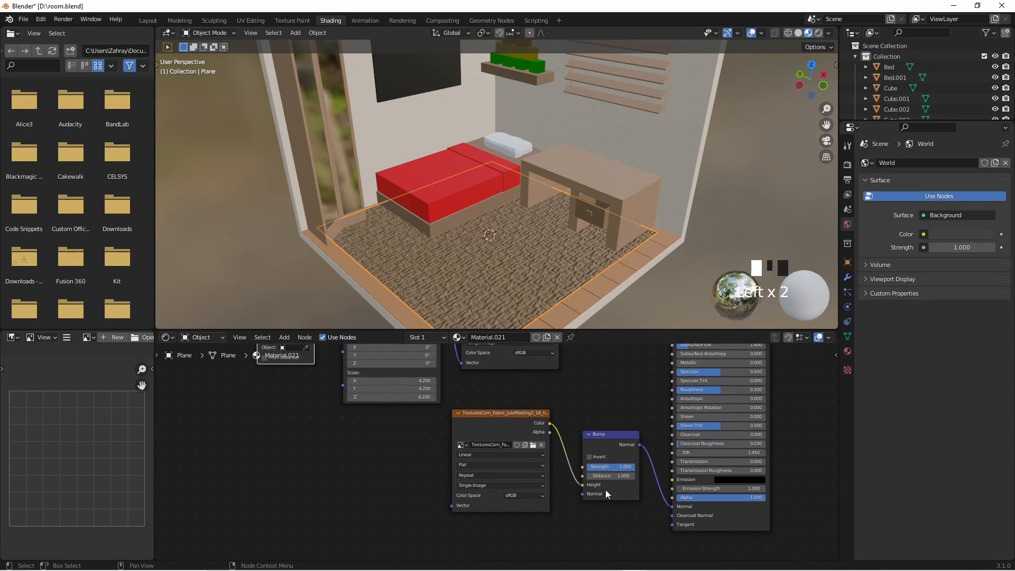
pyautogui.moveTo(649, 490); pyautogui.dragTo(598, 484, button='middle')
pyautogui.scroll(2, 600, 484)
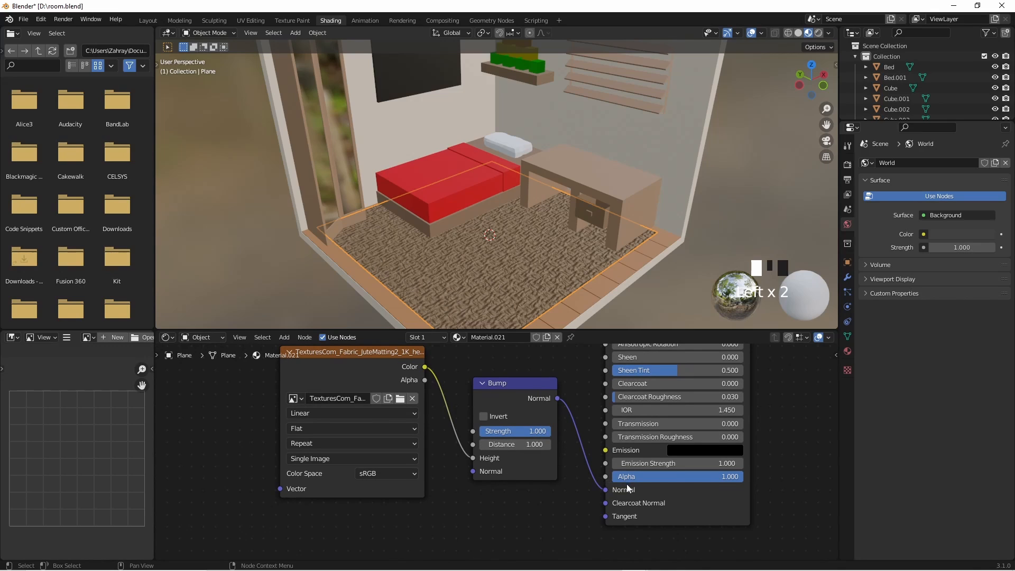
pyautogui.moveTo(603, 489)
pyautogui.mouseDown()
pyautogui.moveTo(585, 483)
pyautogui.moveTo(605, 487)
pyautogui.mouseUp()
pyautogui.moveTo(553, 476); pyautogui.dragTo(631, 496, button='middle')
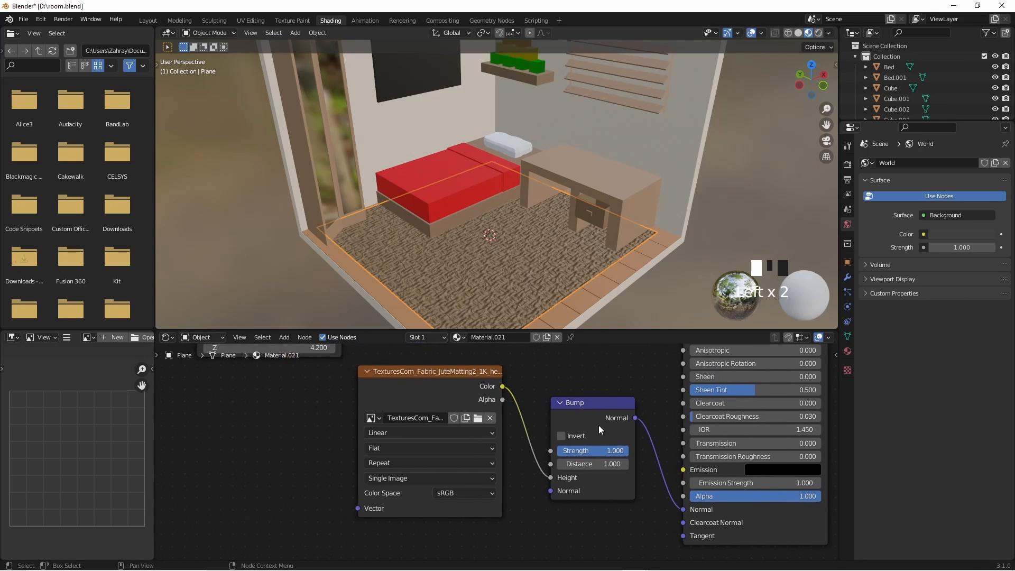
# - Preview the JuteMatting2 height image and Carpet albedo.tif in turn, slightly widening the image preview area
pyautogui.click(425, 371)
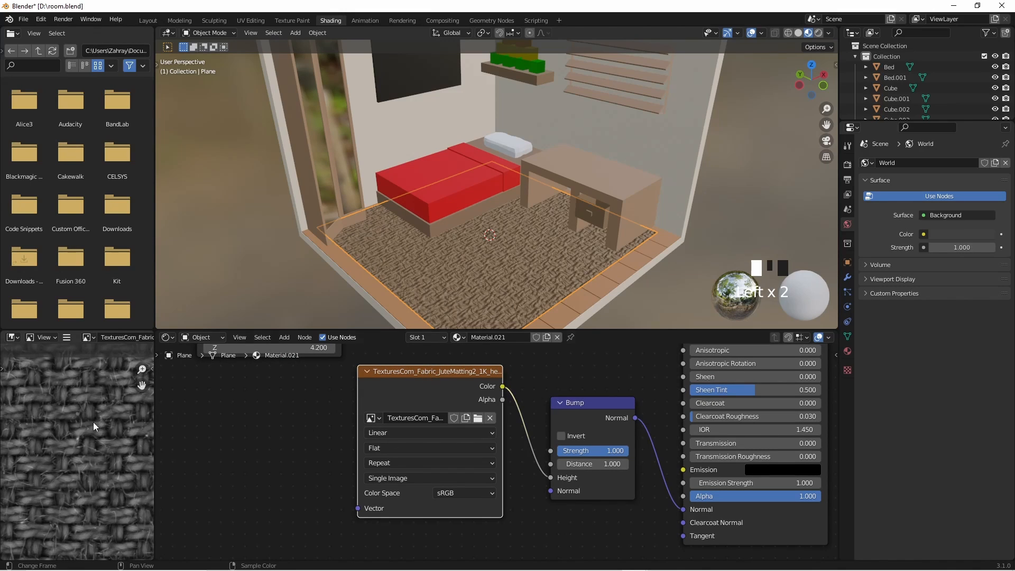
pyautogui.scroll(-5, 87, 430)
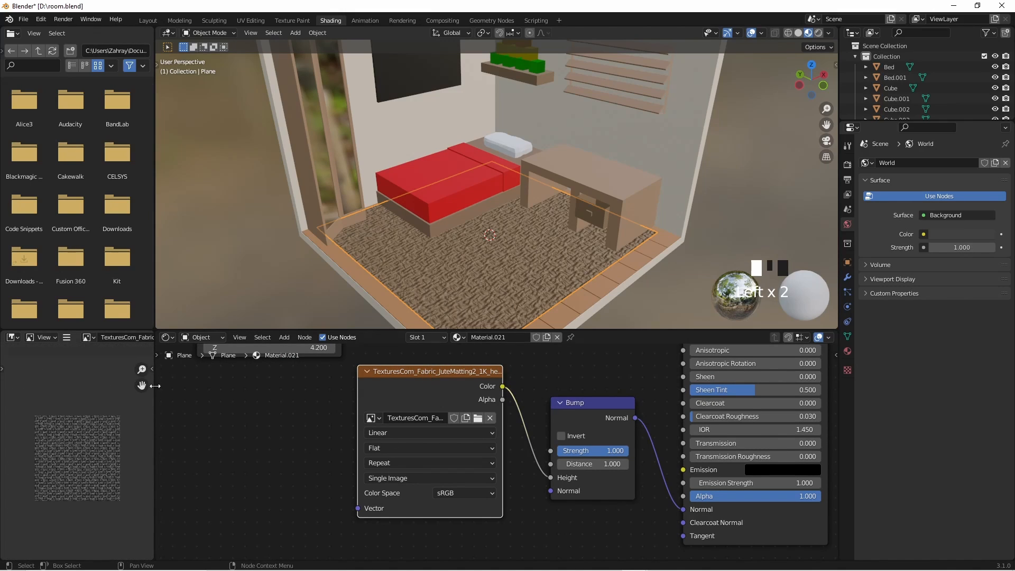
pyautogui.moveTo(154, 371); pyautogui.dragTo(173, 371)
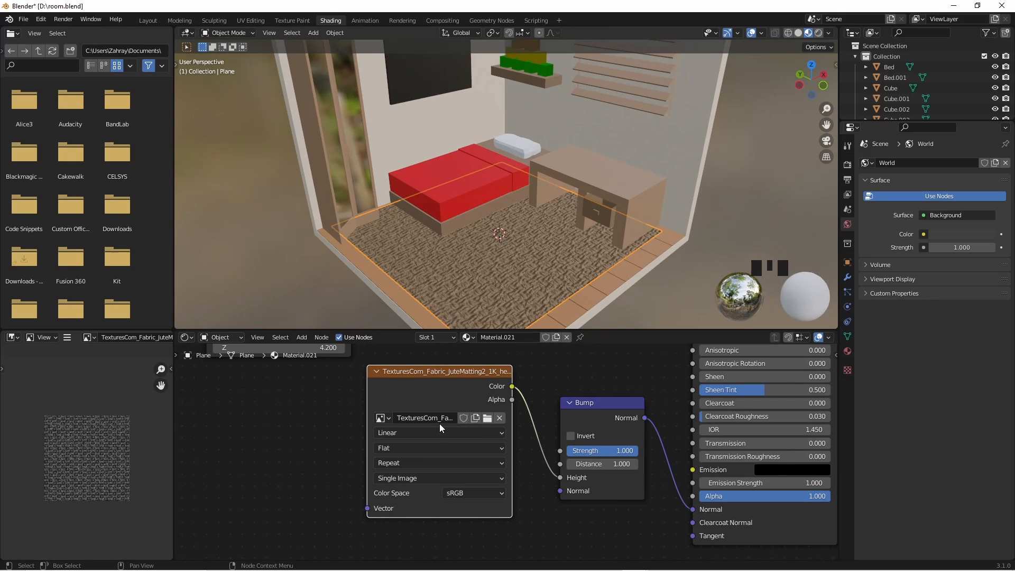
pyautogui.moveTo(447, 387); pyautogui.dragTo(424, 475, button='middle')
pyautogui.scroll(5, 74, 459)
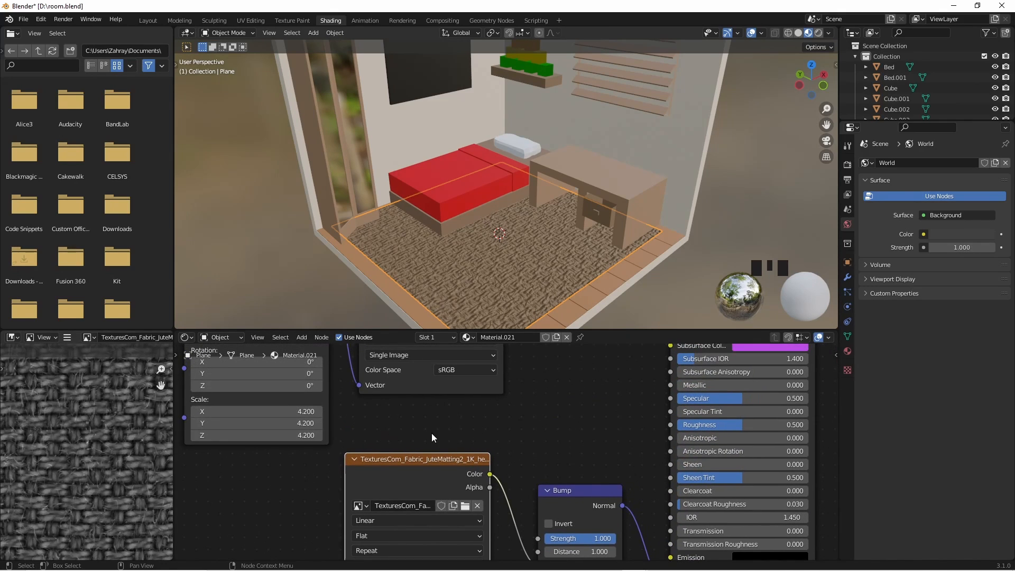
pyautogui.moveTo(429, 427); pyautogui.dragTo(412, 345, button='middle')
pyautogui.click(415, 397)
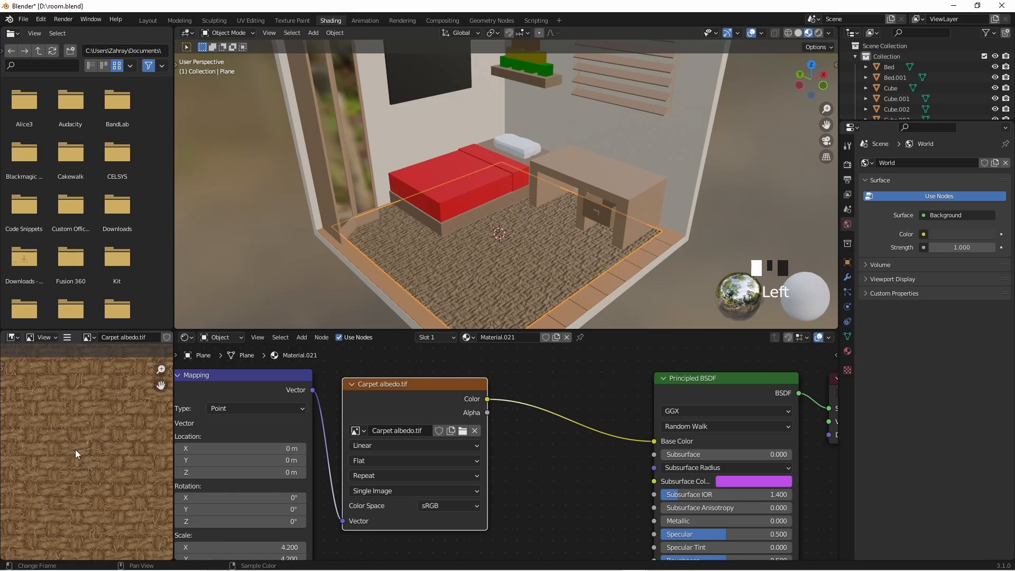
pyautogui.scroll(-3, 75, 450)
pyautogui.moveTo(407, 474); pyautogui.dragTo(437, 539, button='middle')
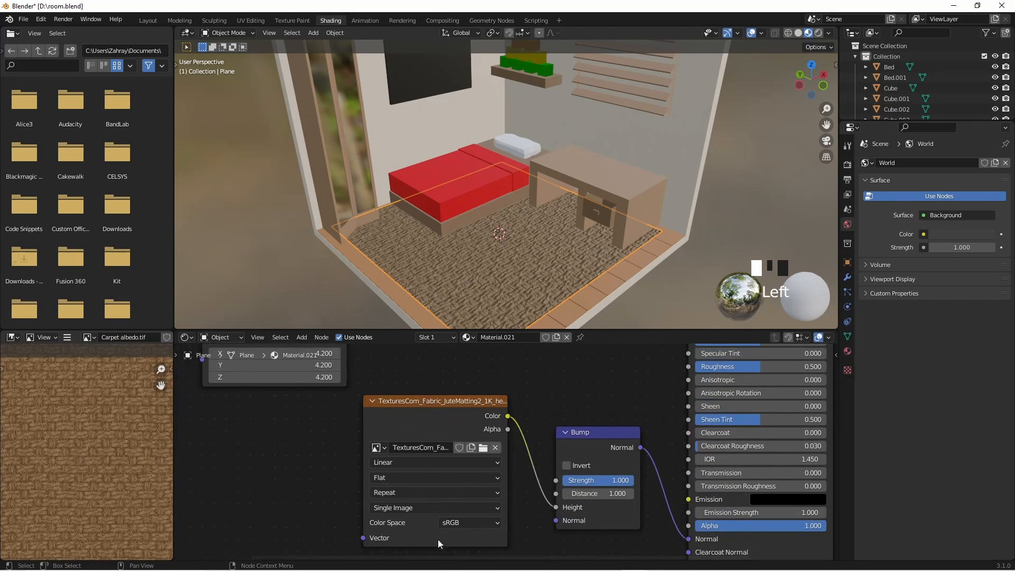
pyautogui.click(462, 422)
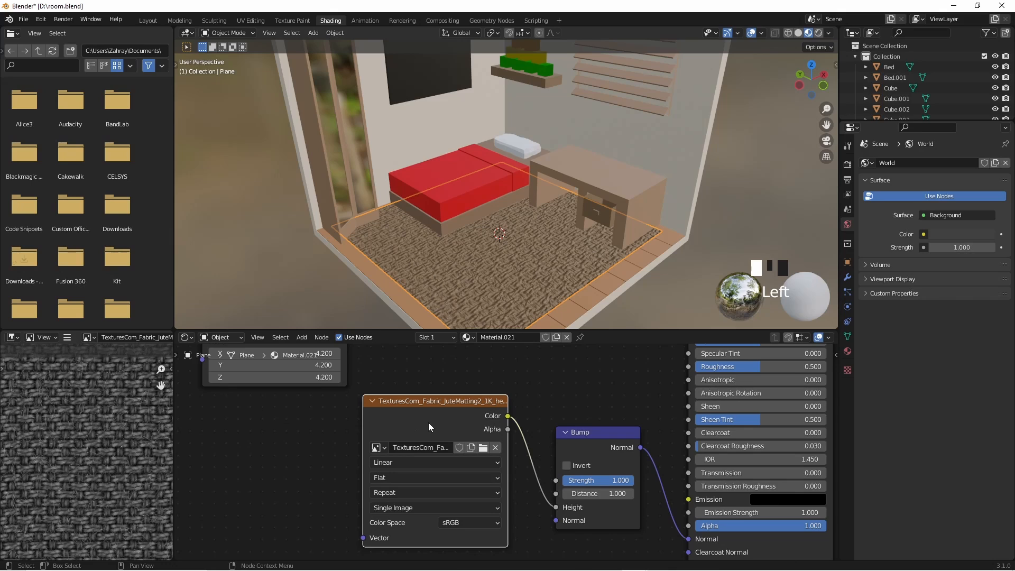
pyautogui.moveTo(431, 452); pyautogui.dragTo(388, 570, button='middle')
pyautogui.click(371, 369)
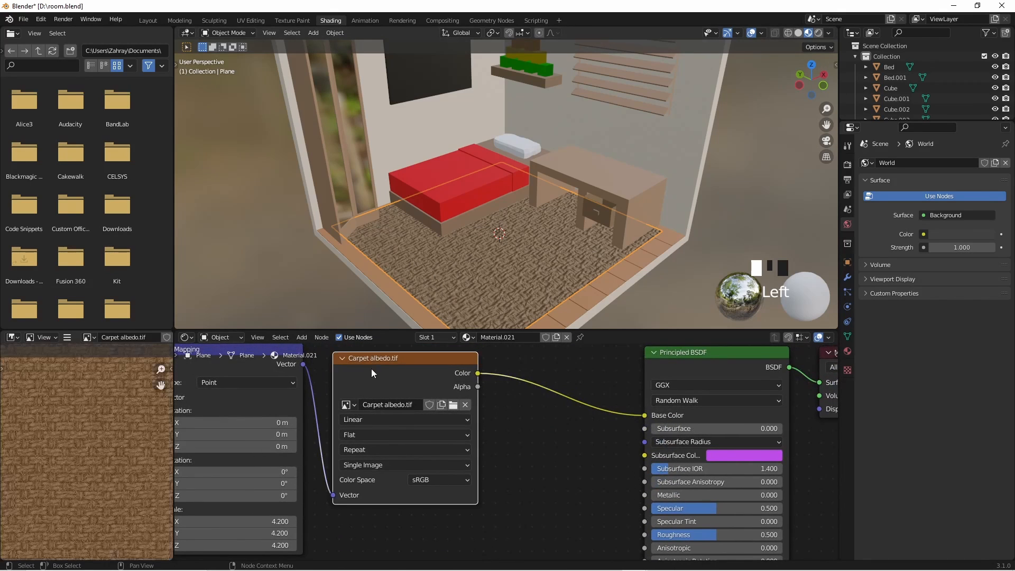
pyautogui.scroll(-2, 404, 386)
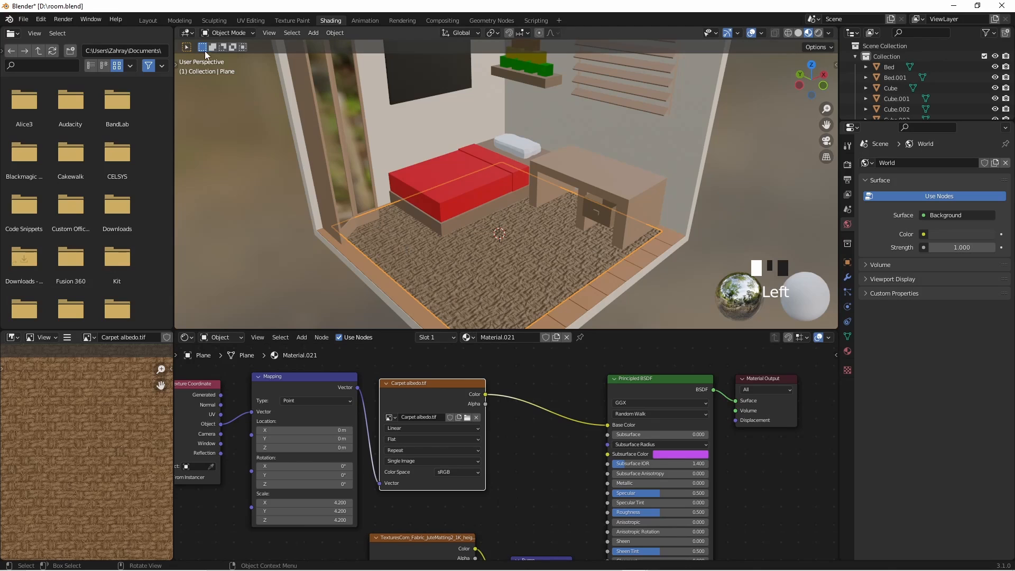
# - Return to the Layout workspace and select the black panel hanging under the brown wall bar
pyautogui.click(148, 20)
pyautogui.moveTo(650, 368); pyautogui.dragTo(678, 390, button='middle')
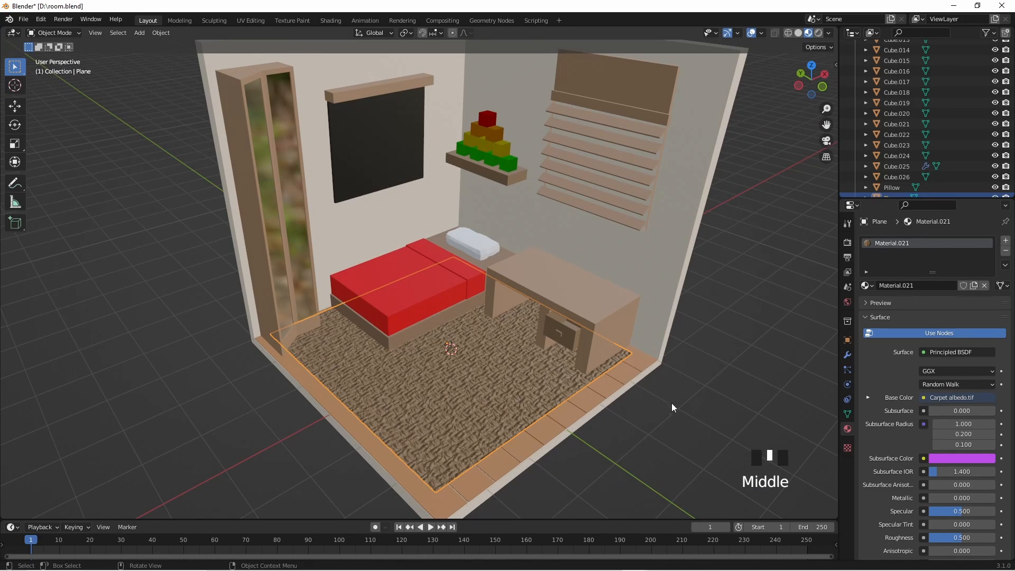
pyautogui.moveTo(585, 304); pyautogui.dragTo(493, 272, button='middle')
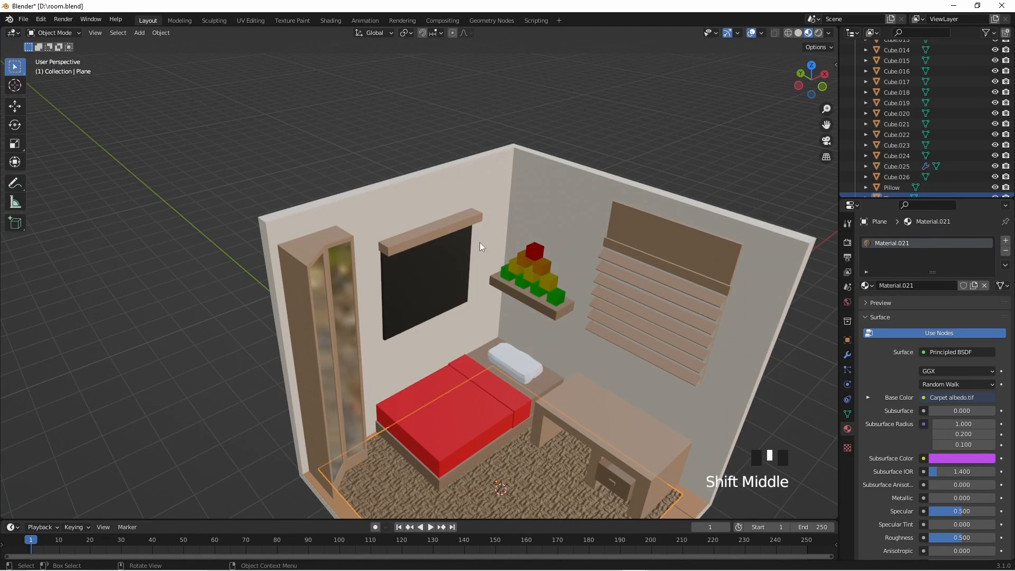
pyautogui.scroll(3, 485, 248)
pyautogui.click(455, 247)
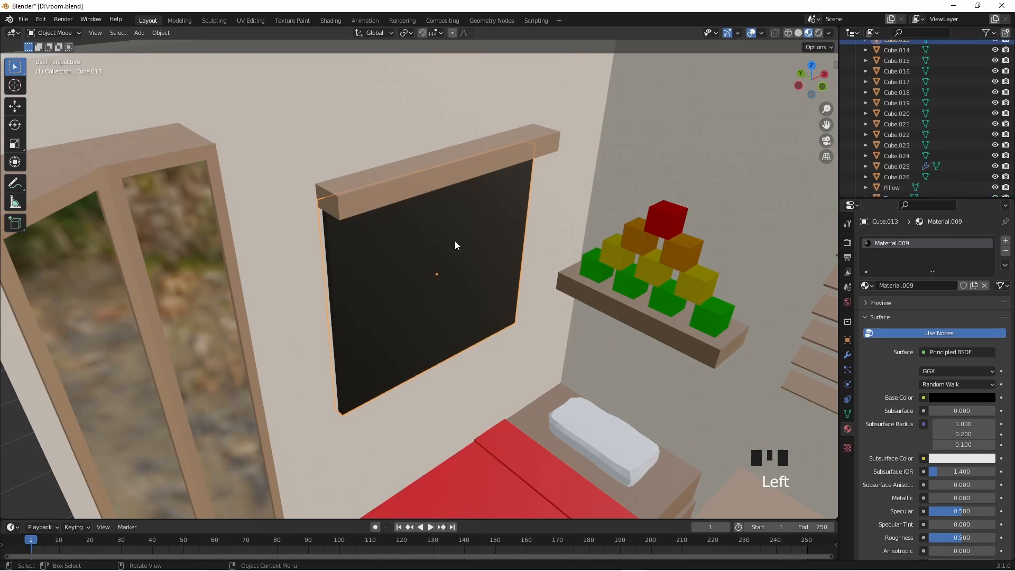
pyautogui.moveTo(439, 286); pyautogui.dragTo(461, 269, button='middle')
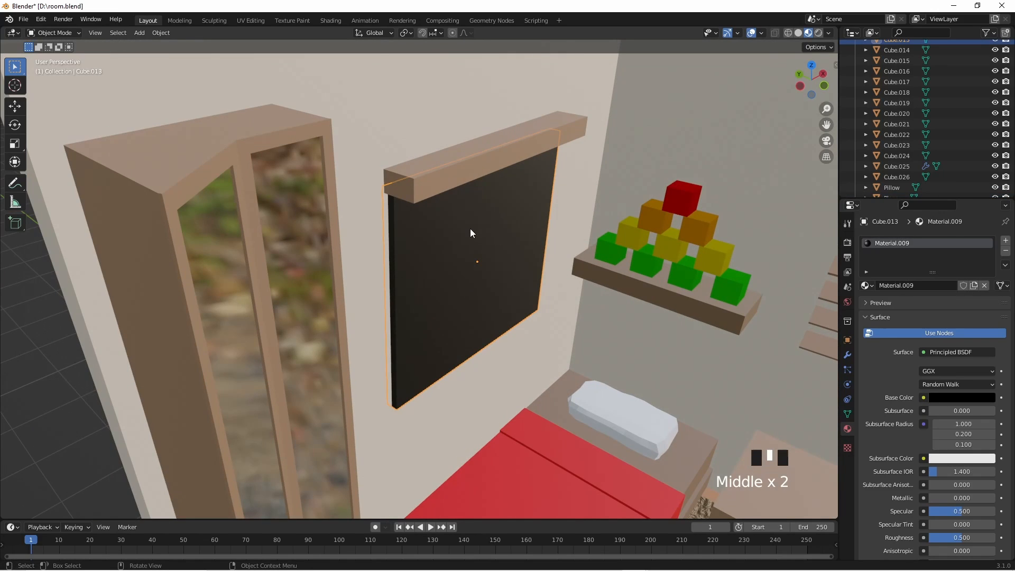
pyautogui.click(518, 254)
pyautogui.click(521, 255)
pyautogui.moveTo(722, 383); pyautogui.dragTo(703, 386, button='middle')
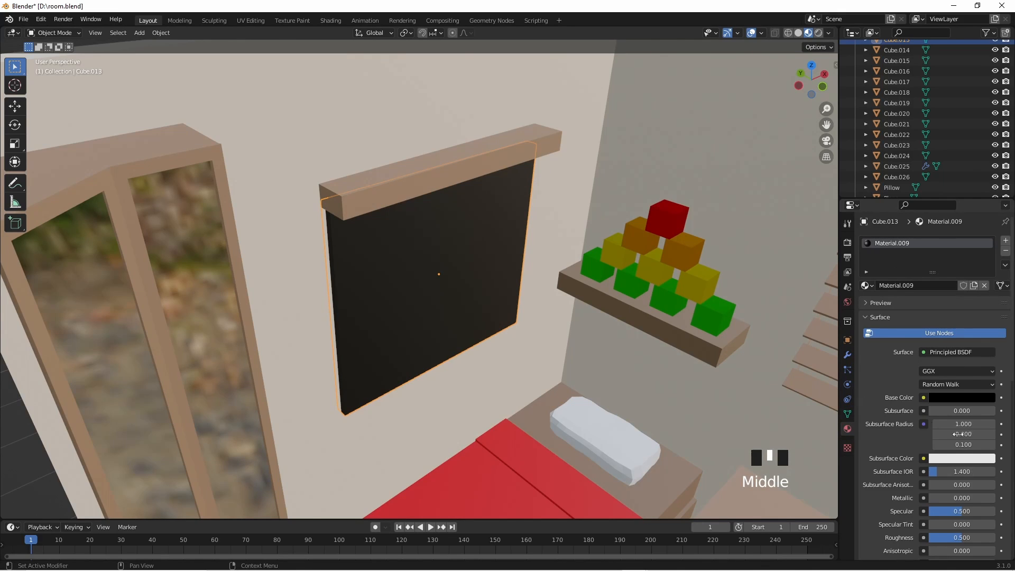
pyautogui.click(957, 353)
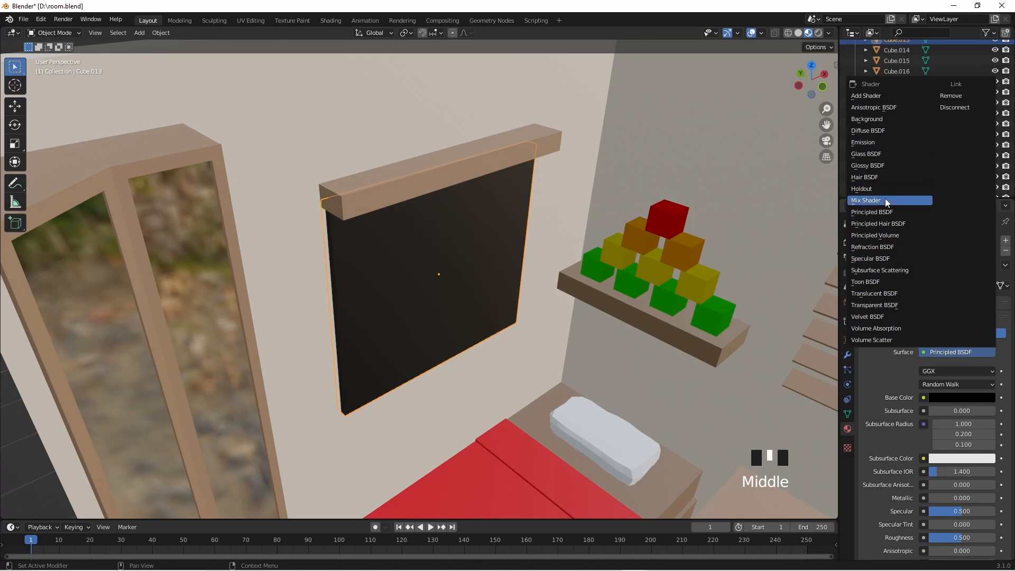
pyautogui.click(924, 397)
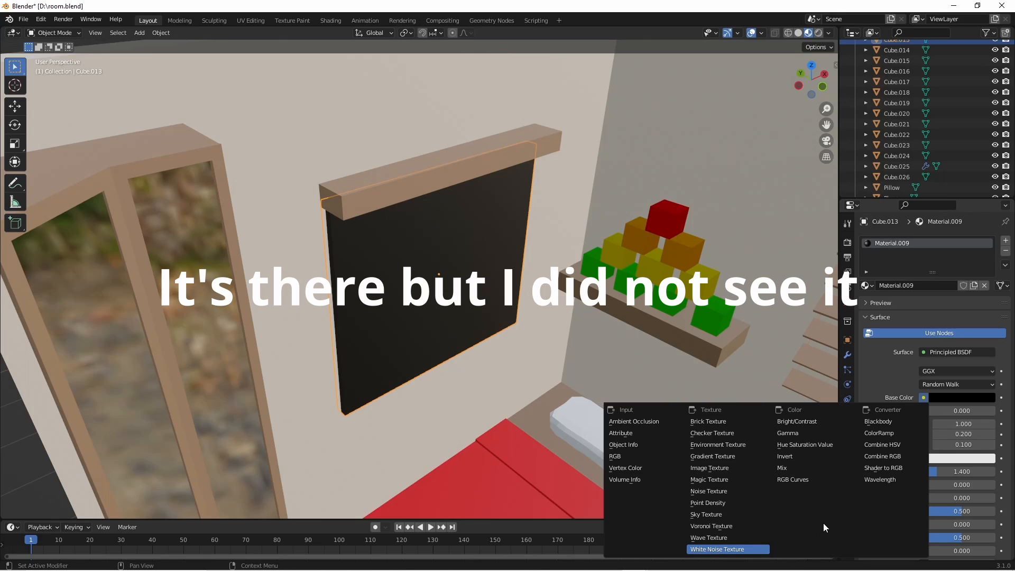
pyautogui.middleClick(867, 489)
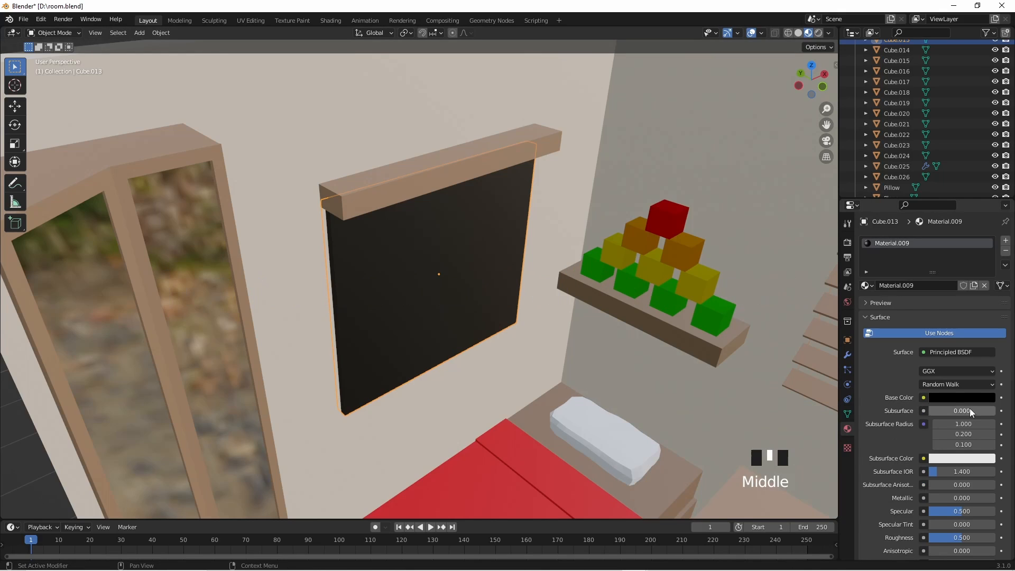
# - Try an Image Texture as the source for the wall panel material's Subsurface Color
pyautogui.click(923, 460)
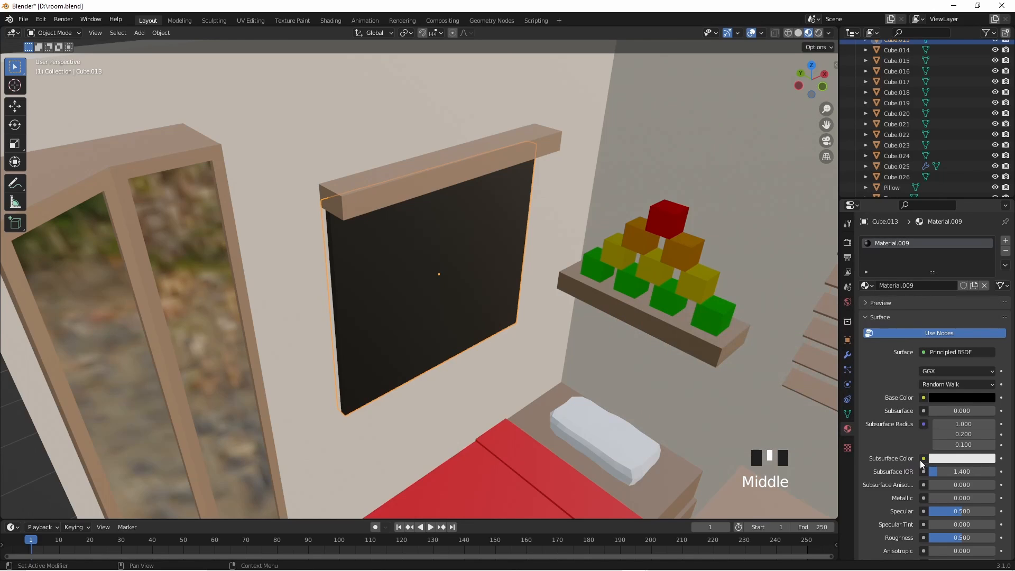
pyautogui.click(924, 459)
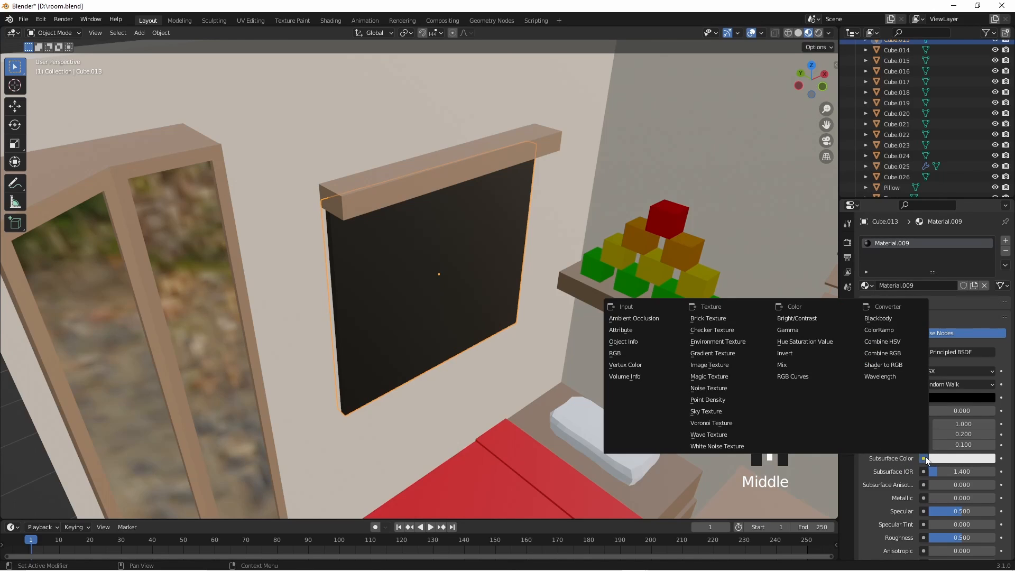
pyautogui.click(725, 367)
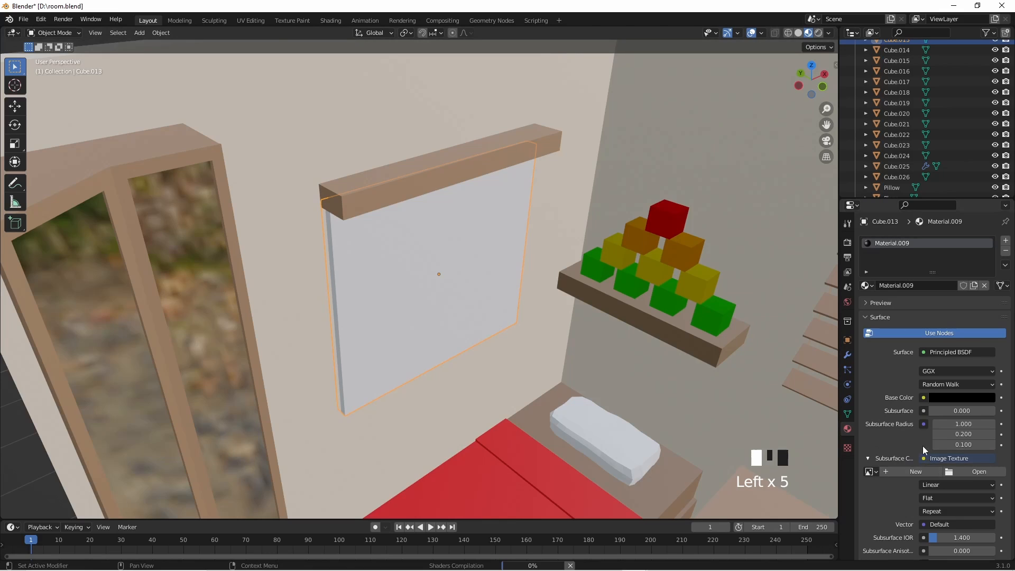
# - Examine up close how the image texture lies on the wall panel in the Shading workspace
pyautogui.scroll(-4, 923, 450)
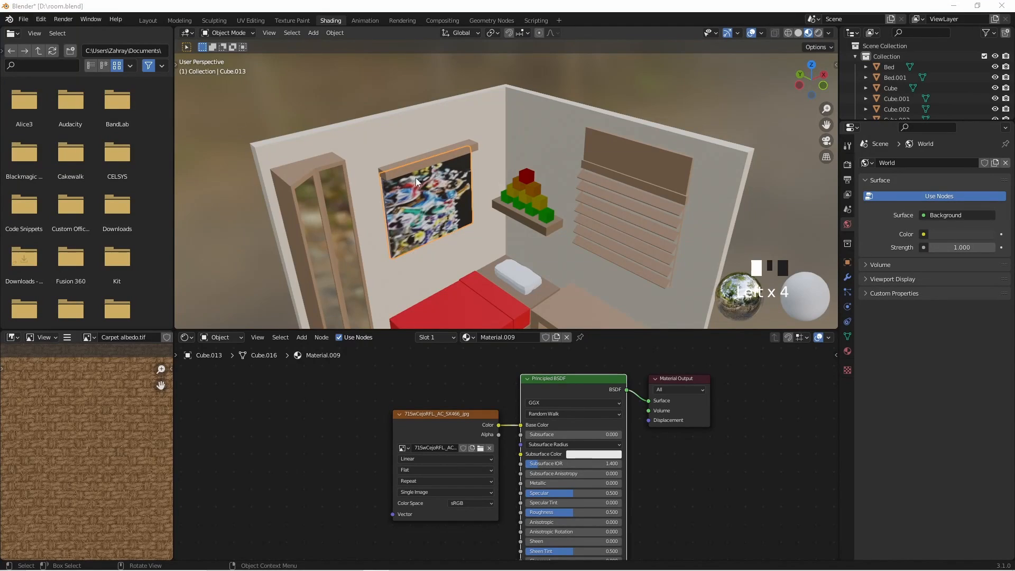
pyautogui.scroll(4, 415, 178)
pyautogui.keyDown('shift'); pyautogui.moveTo(382, 243); pyautogui.dragTo(446, 261, button='middle'); pyautogui.keyUp('shift')
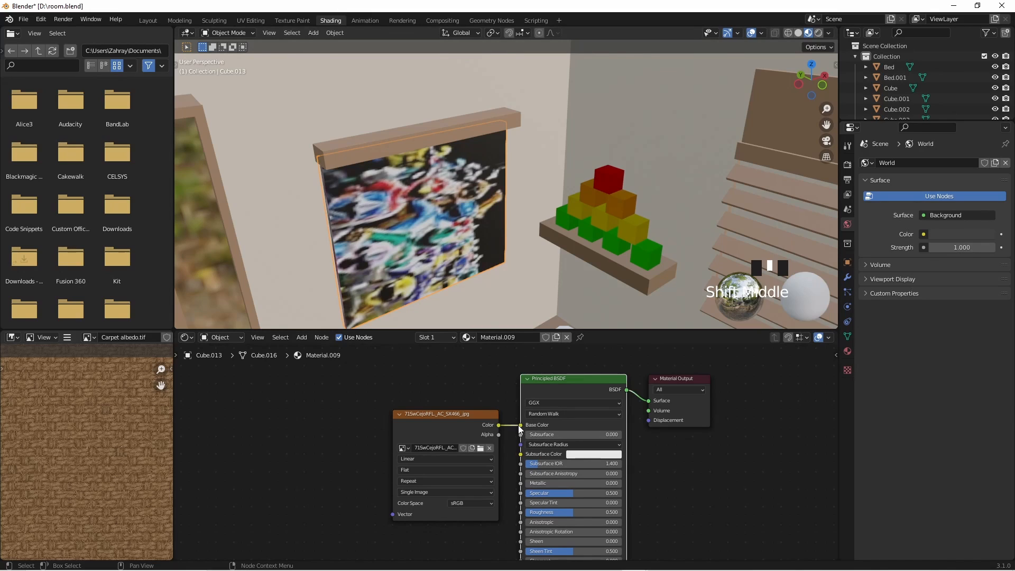
# - Move the Image Texture node farther from the Principled BSDF and reconnect its Color to Base Color after trying Subsurface Color
pyautogui.moveTo(521, 425); pyautogui.dragTo(521, 453)
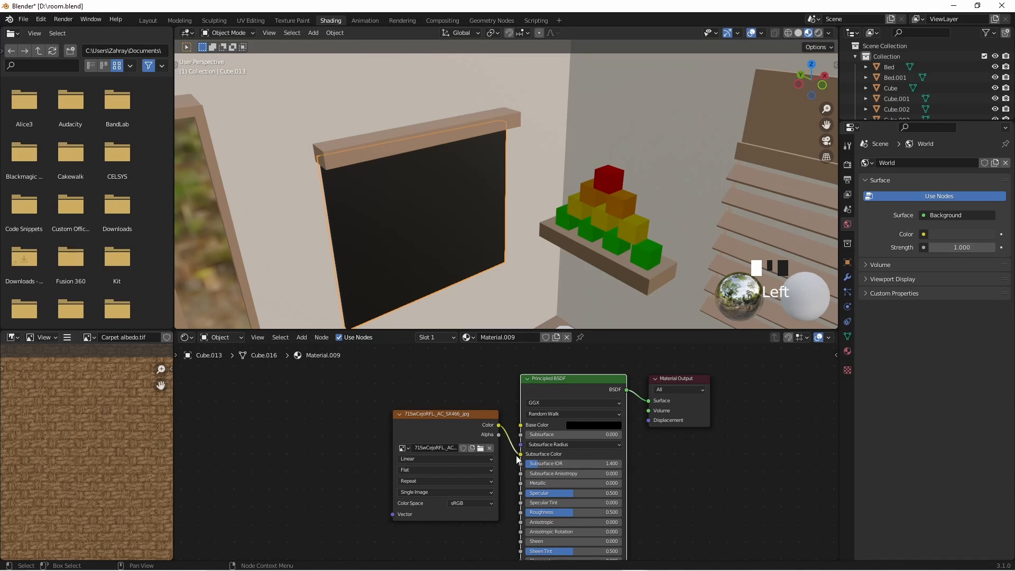
pyautogui.moveTo(520, 457)
pyautogui.mouseDown()
pyautogui.moveTo(485, 377)
pyautogui.moveTo(521, 521)
pyautogui.moveTo(568, 430)
pyautogui.moveTo(521, 454)
pyautogui.mouseUp()
pyautogui.click(393, 410)
pyautogui.moveTo(393, 411); pyautogui.dragTo(317, 398)
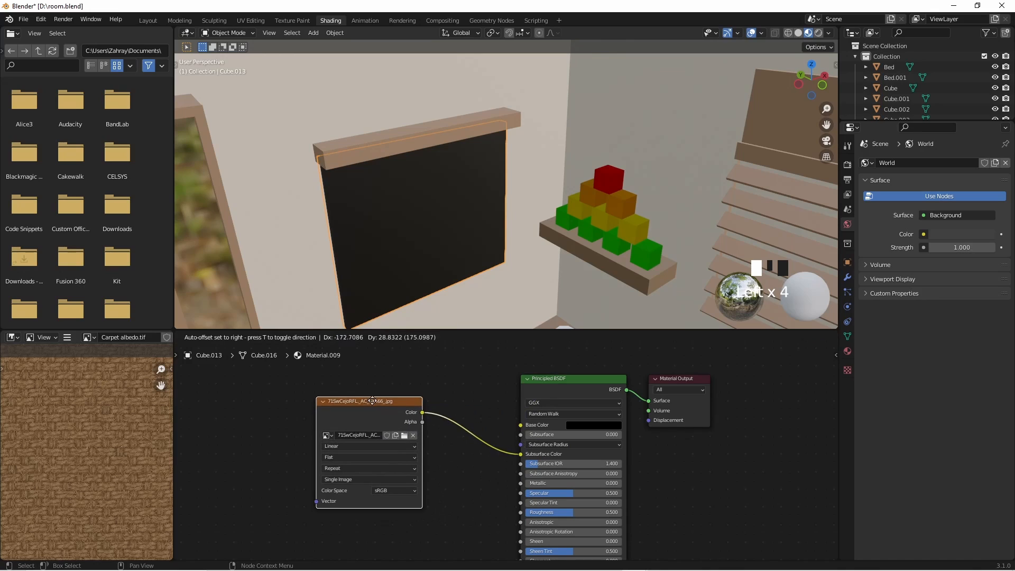
pyautogui.moveTo(519, 457)
pyautogui.mouseDown()
pyautogui.moveTo(508, 440)
pyautogui.moveTo(500, 455)
pyautogui.moveTo(510, 425)
pyautogui.moveTo(528, 426)
pyautogui.mouseUp()
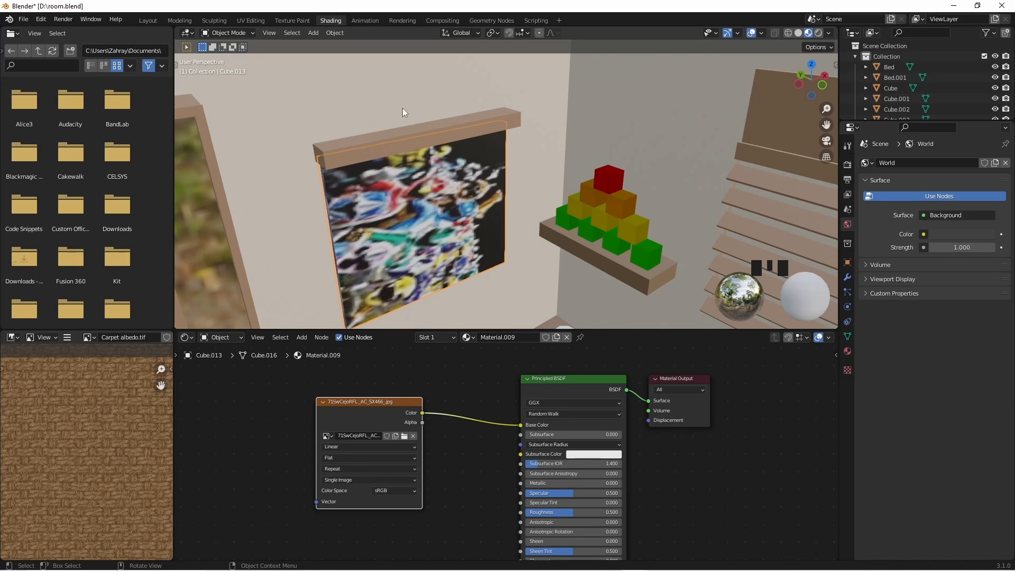
# - Switch to the UV Editing workspace and show the wall panel up close in Material Preview shading
pyautogui.click(258, 23)
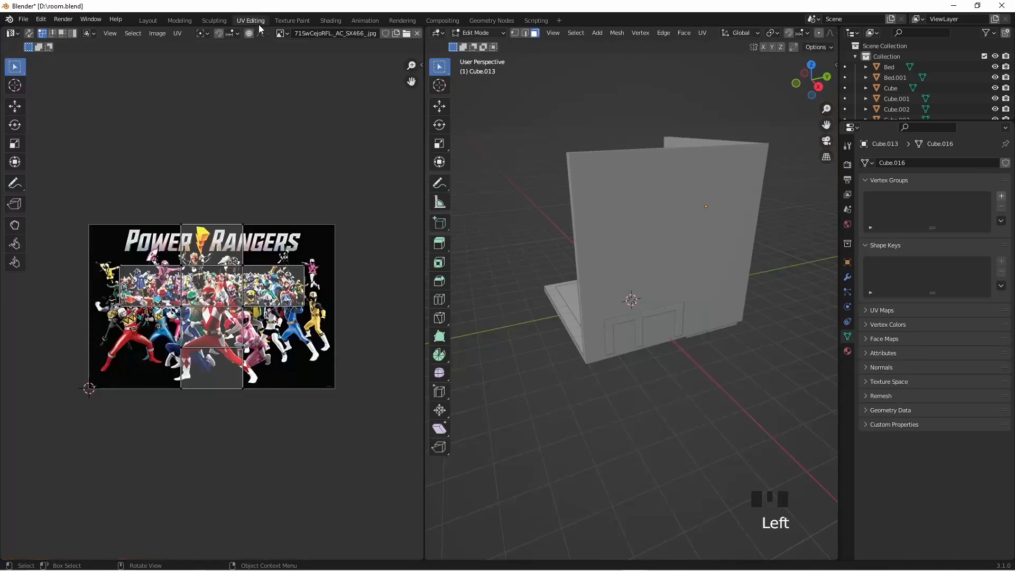
pyautogui.scroll(2, 212, 317)
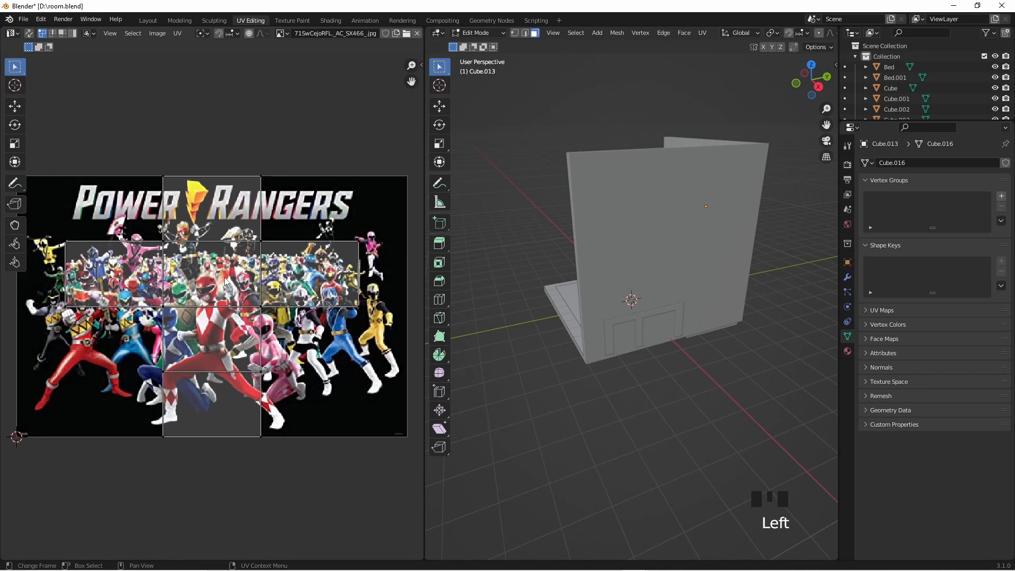
pyautogui.moveTo(541, 311); pyautogui.dragTo(687, 325, button='middle')
pyautogui.scroll(2, 650, 187)
pyautogui.keyDown('shift'); pyautogui.moveTo(650, 187); pyautogui.dragTo(619, 374, button='middle'); pyautogui.keyUp('shift')
pyautogui.scroll(2, 634, 341)
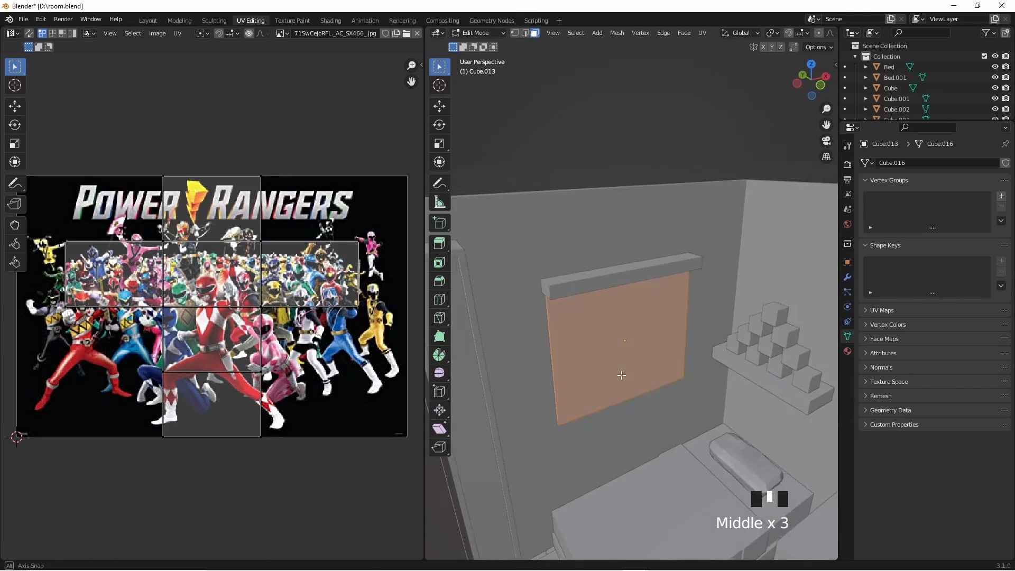
pyautogui.scroll(-3, 289, 268)
pyautogui.scroll(5, 234, 316)
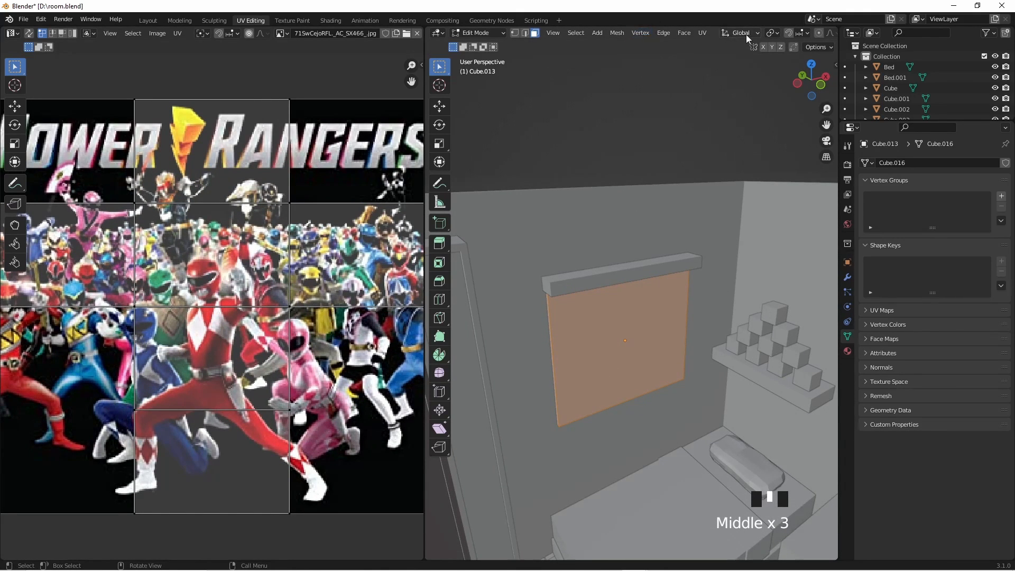
pyautogui.scroll(-5, 747, 35)
pyautogui.click(809, 33)
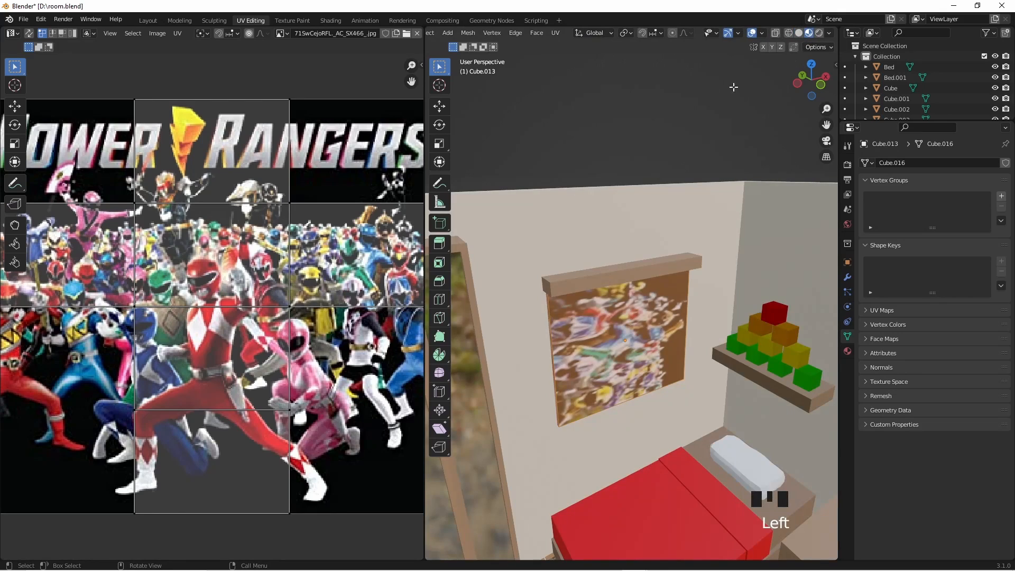
pyautogui.scroll(-2, 648, 355)
pyautogui.scroll(5, 634, 365)
pyautogui.scroll(-2, 628, 372)
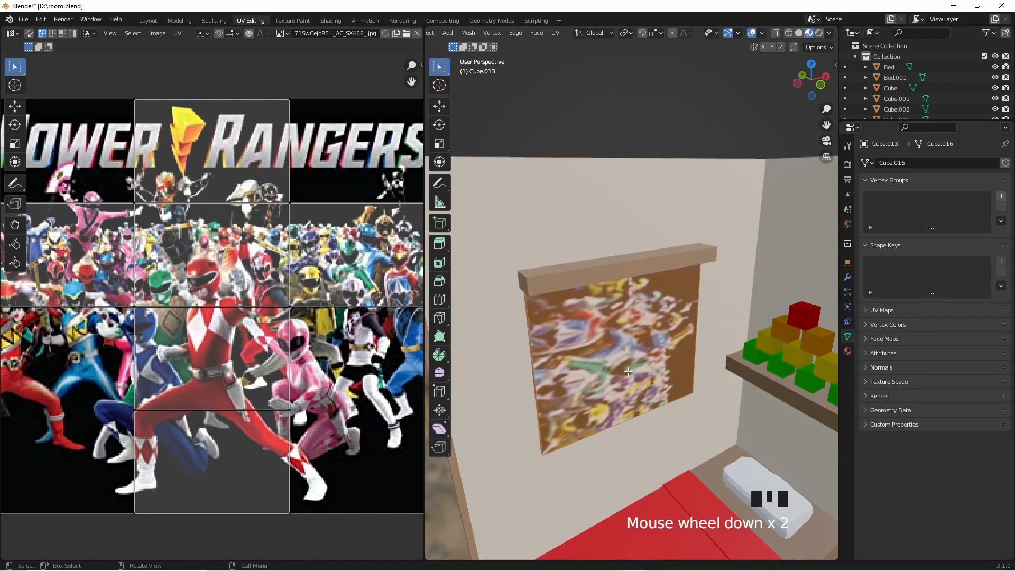
# - Dismiss the update notification and try to Unwrap the wall panel with all its UV faces selected
pyautogui.press('Tab')
pyautogui.press('Tab')
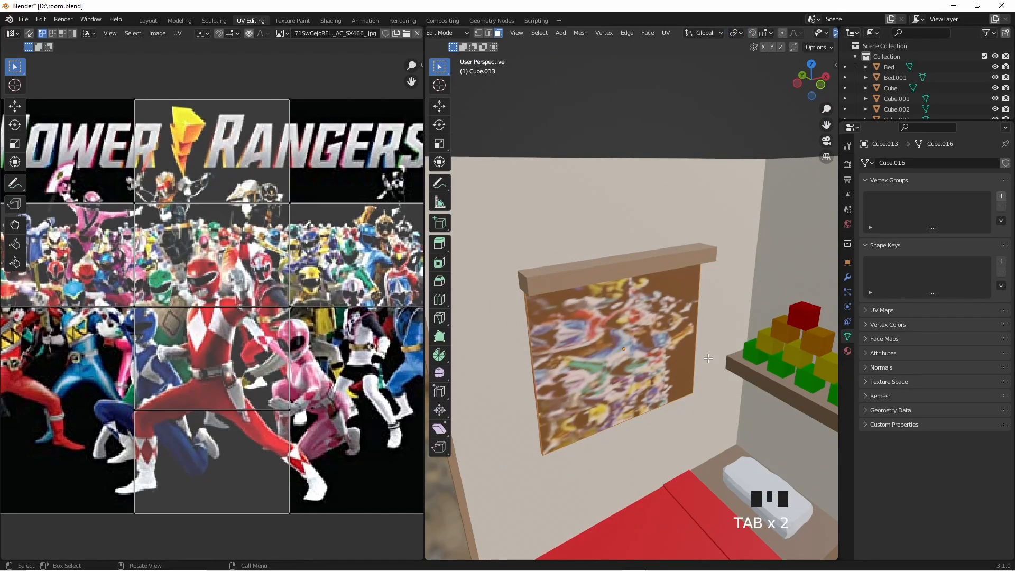
pyautogui.scroll(-3, 166, 195)
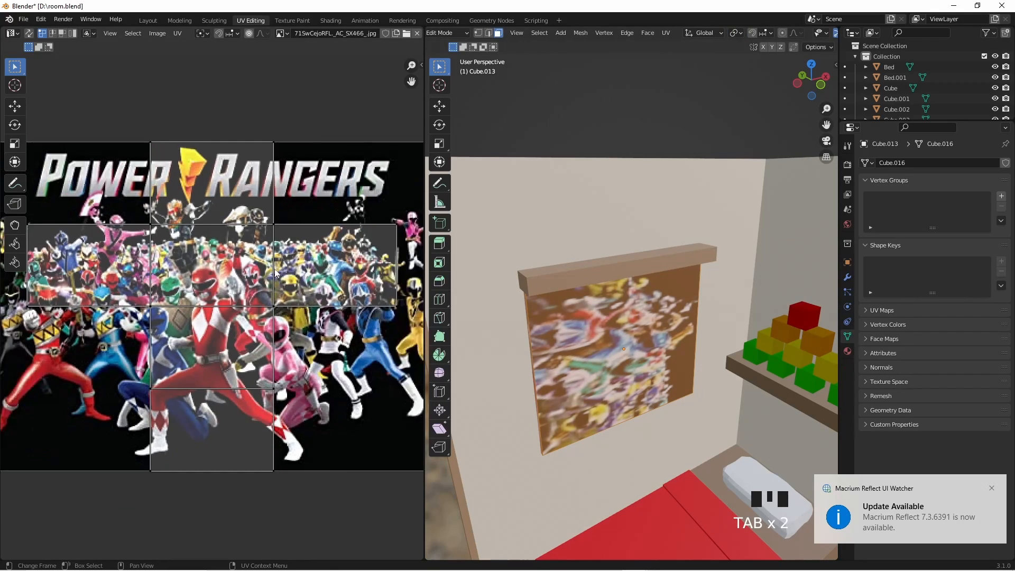
pyautogui.click(992, 488)
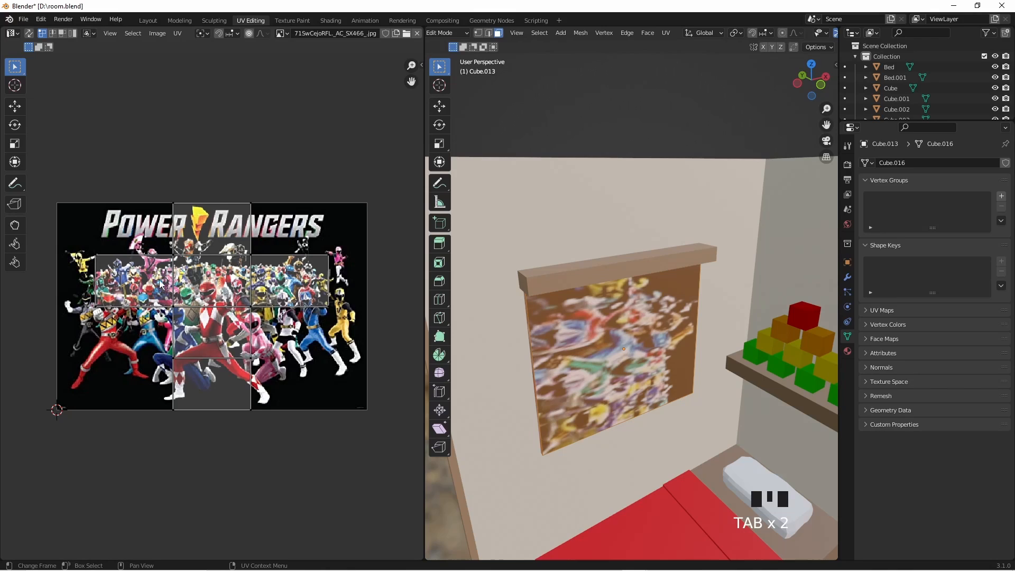
pyautogui.click(312, 348)
pyautogui.press('a')
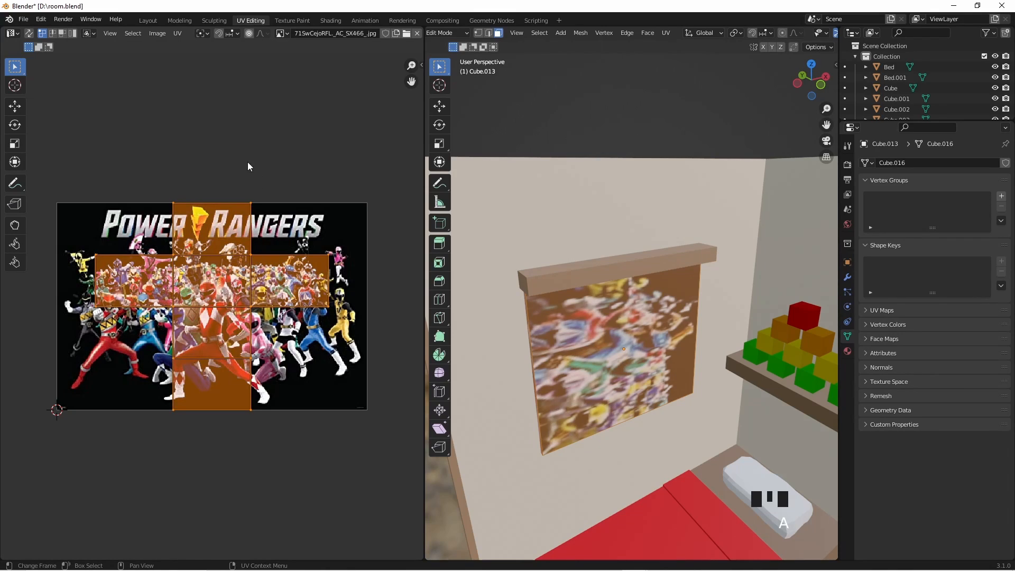
pyautogui.click(666, 34)
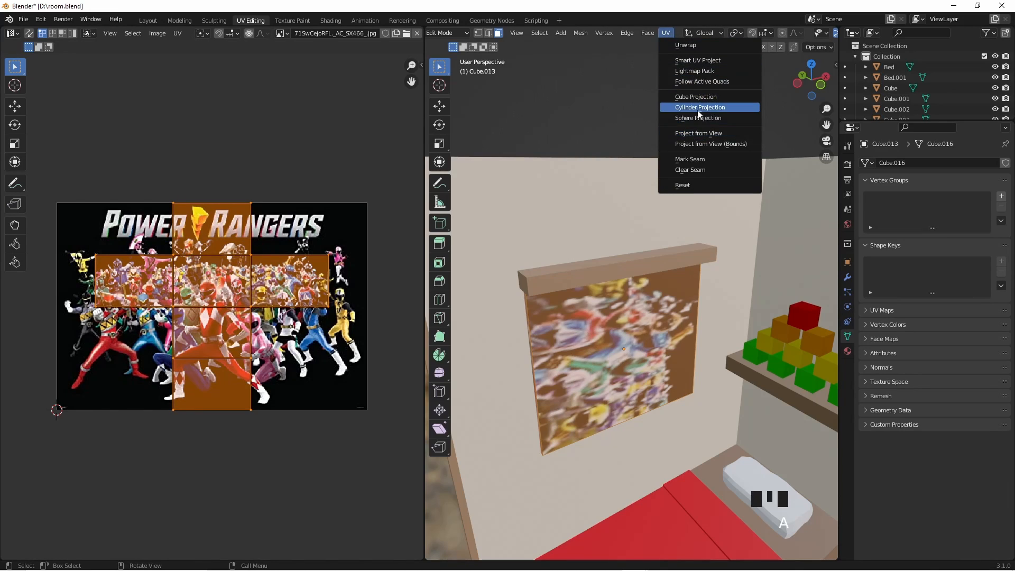
pyautogui.click(707, 45)
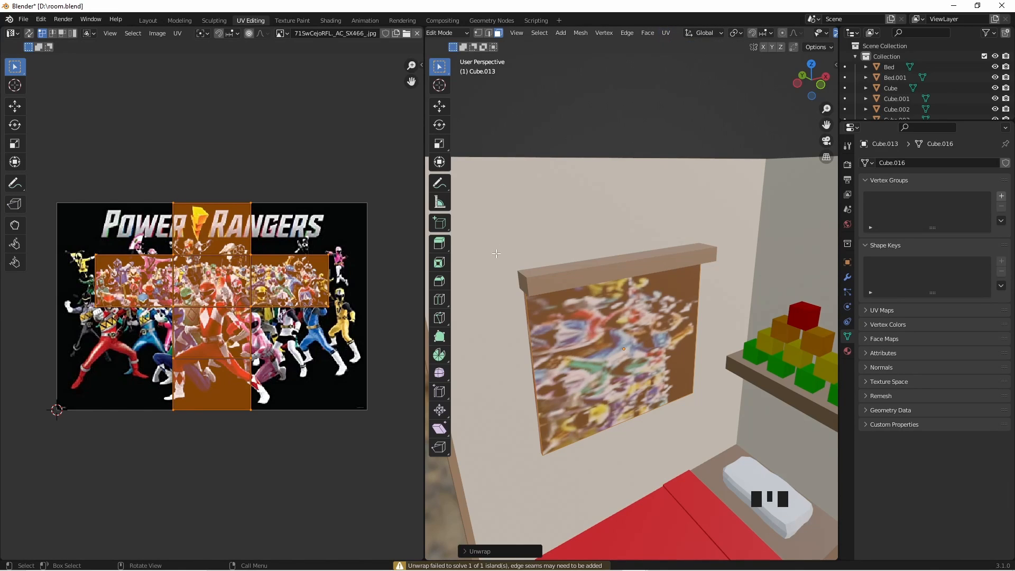
pyautogui.click(369, 461)
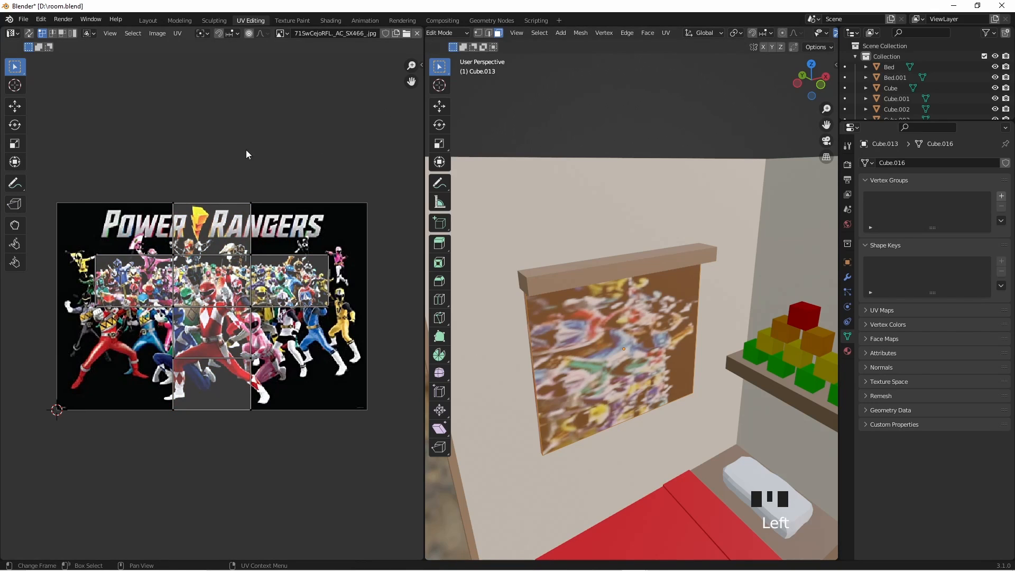
pyautogui.moveTo(52, 173); pyautogui.dragTo(370, 436)
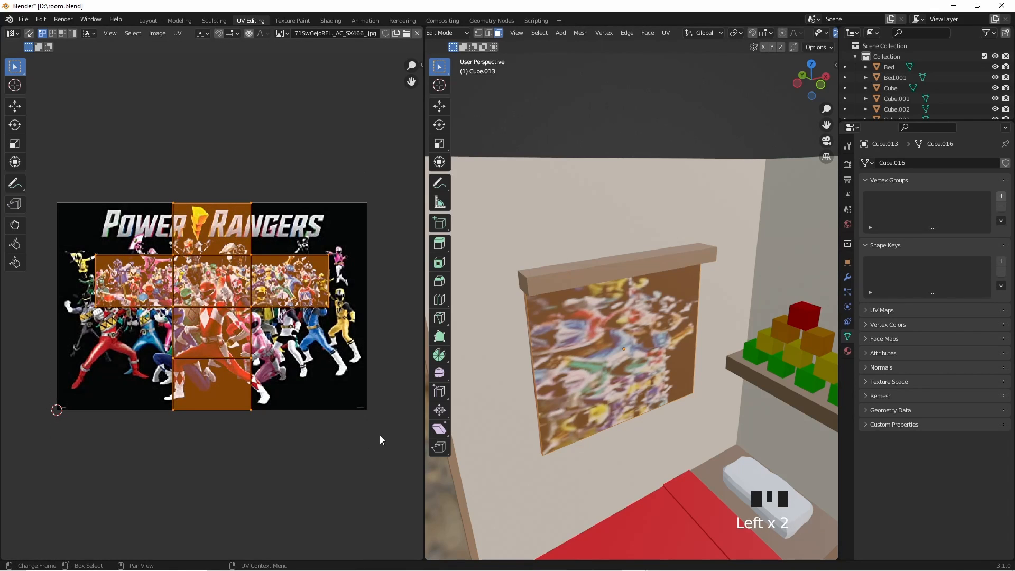
pyautogui.press('s')
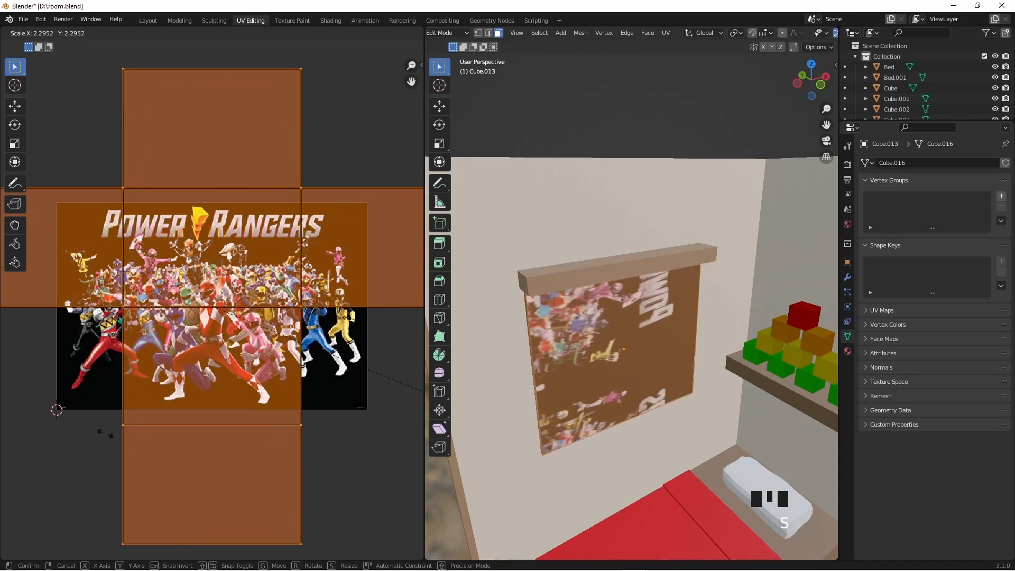
pyautogui.rightClick(57, 410)
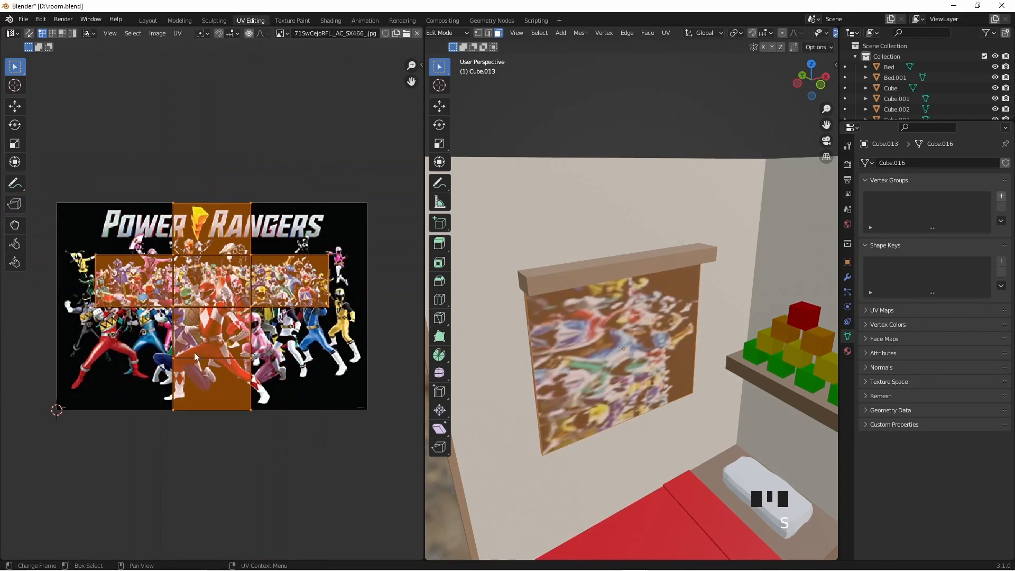
pyautogui.scroll(3, 219, 268)
pyautogui.press('Home')
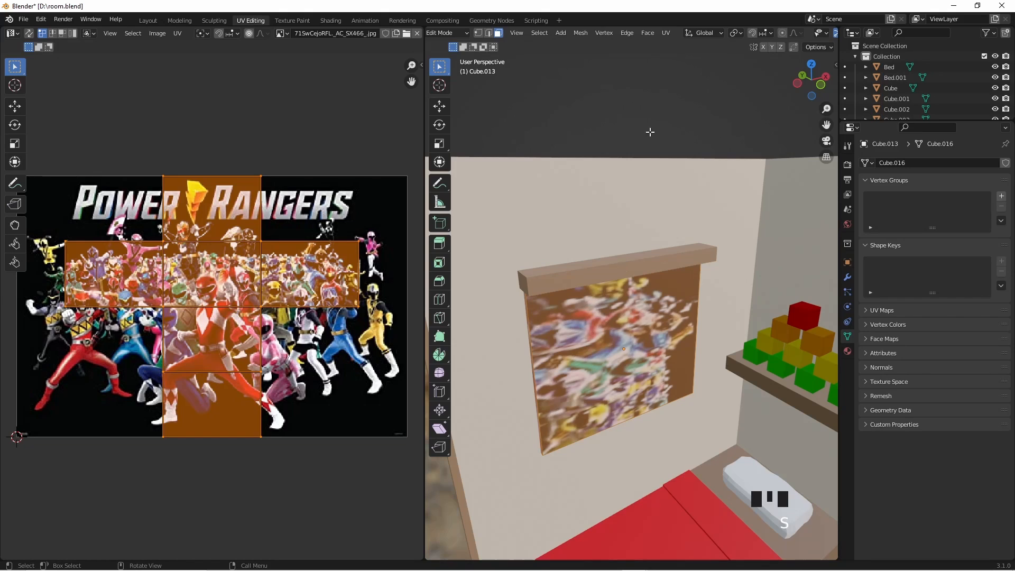
# - Select only the front face of the wall panel in Edit Mode to isolate its UV area on the image
pyautogui.click(634, 347)
pyautogui.press('Tab')
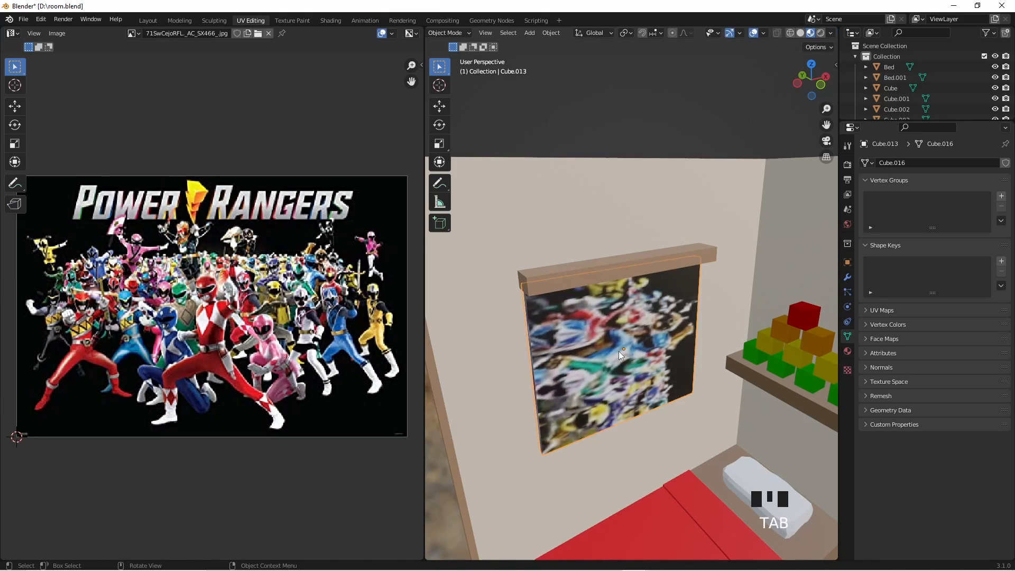
pyautogui.press('Tab')
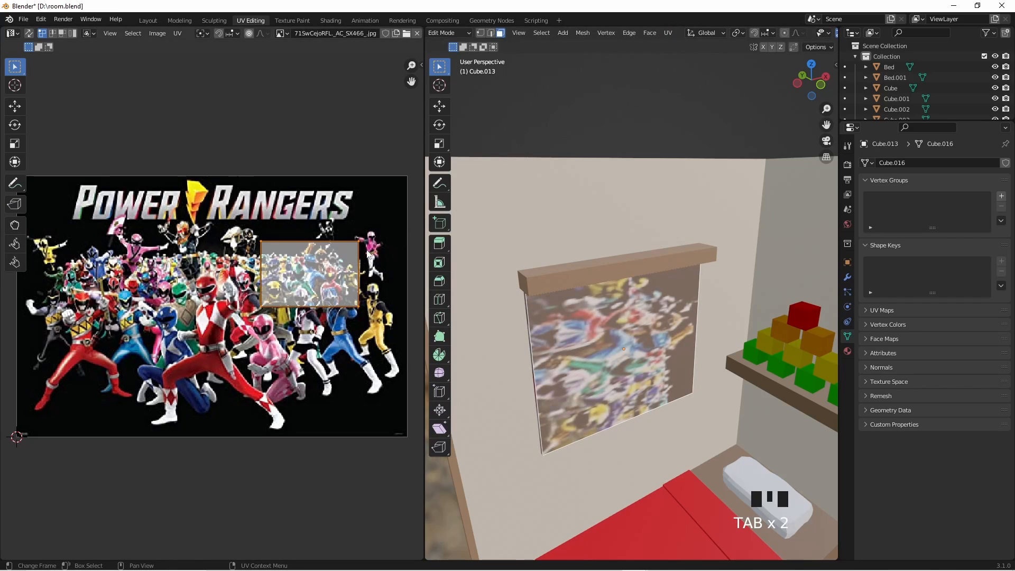
pyautogui.press('Tab')
pyautogui.click(648, 349)
pyautogui.click(603, 338)
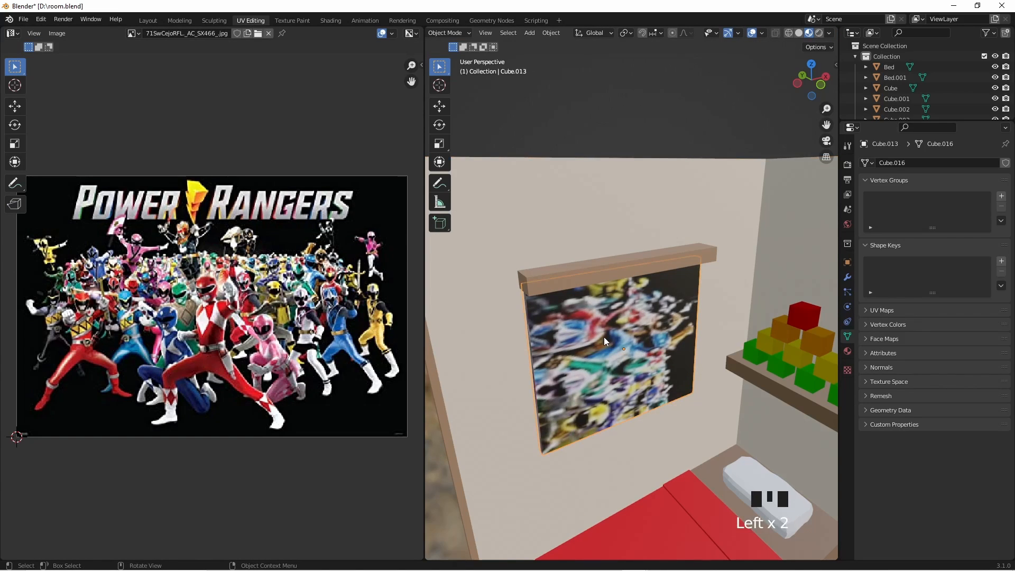
pyautogui.press('Tab')
pyautogui.click(587, 341)
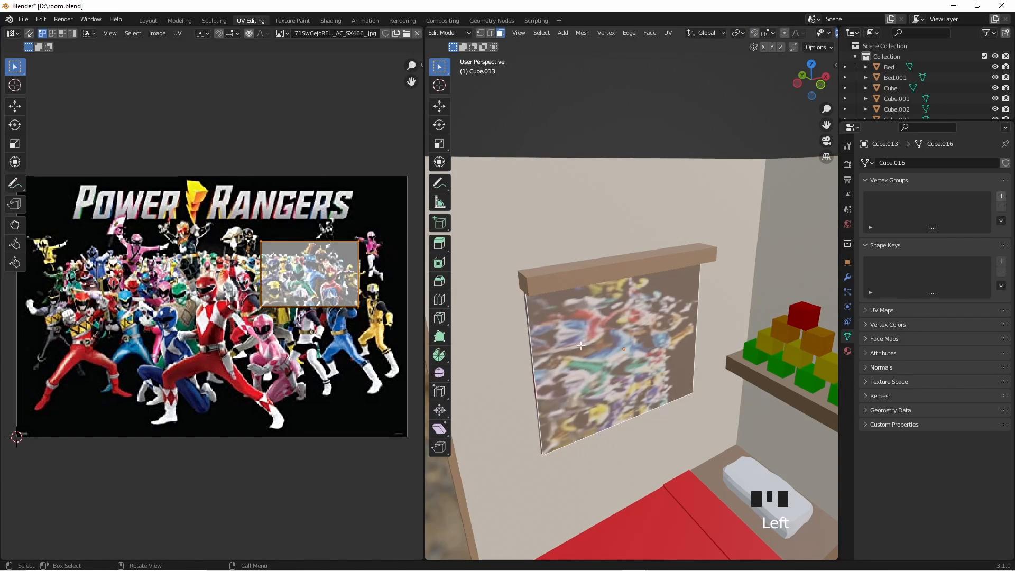
pyautogui.moveTo(581, 345)
pyautogui.mouseDown(button='middle')
pyautogui.moveTo(687, 374)
pyautogui.moveTo(576, 360)
pyautogui.mouseUp(button='middle')
pyautogui.moveTo(550, 358); pyautogui.dragTo(510, 350, button='middle')
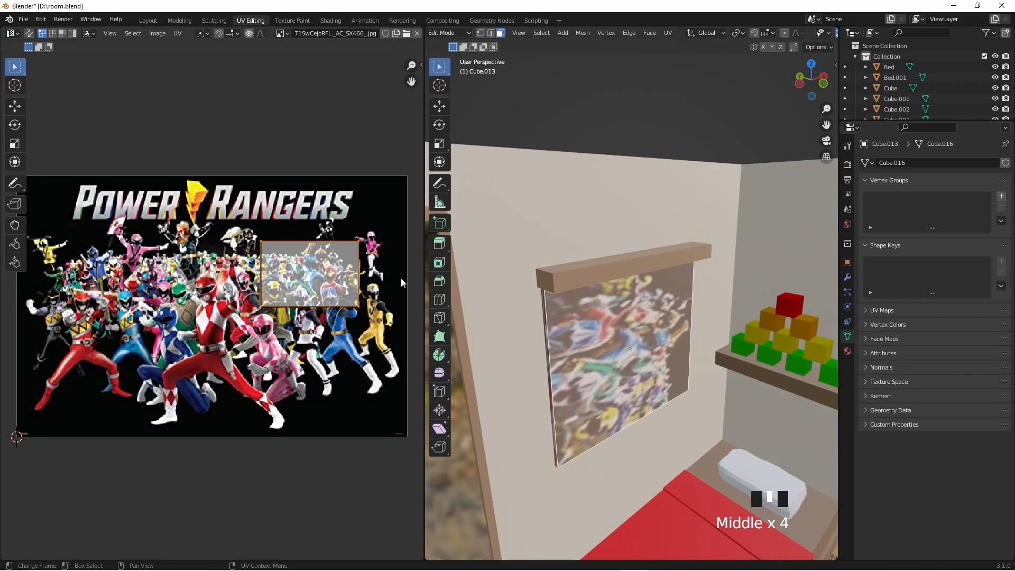
# - Try stretching the front face's UV area by moving its four corners out to the corners of the Power Rangers image
pyautogui.click(261, 308)
pyautogui.press('g')
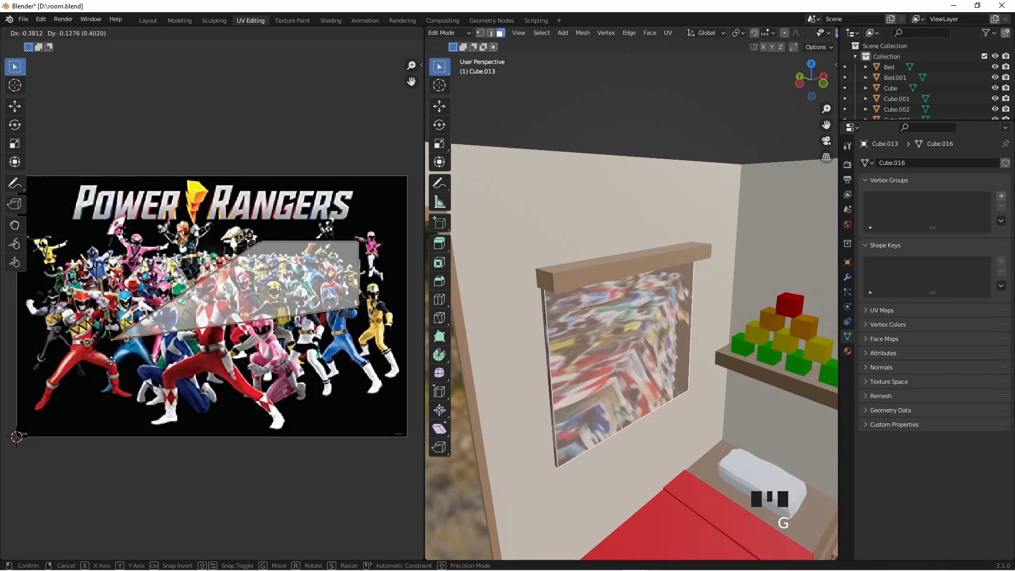
pyautogui.click(26, 442)
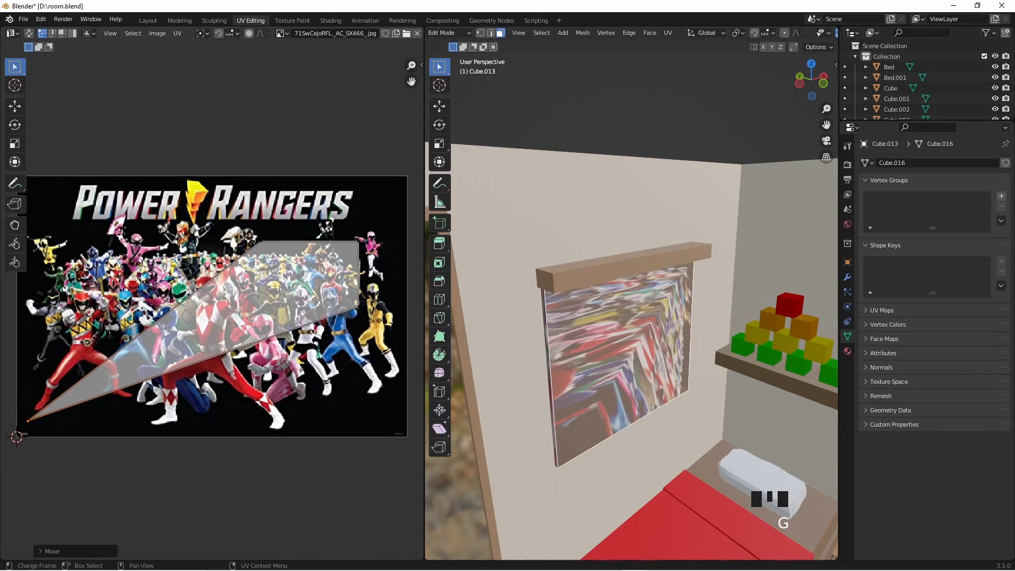
pyautogui.click(260, 241)
pyautogui.press('g')
pyautogui.click(30, 189)
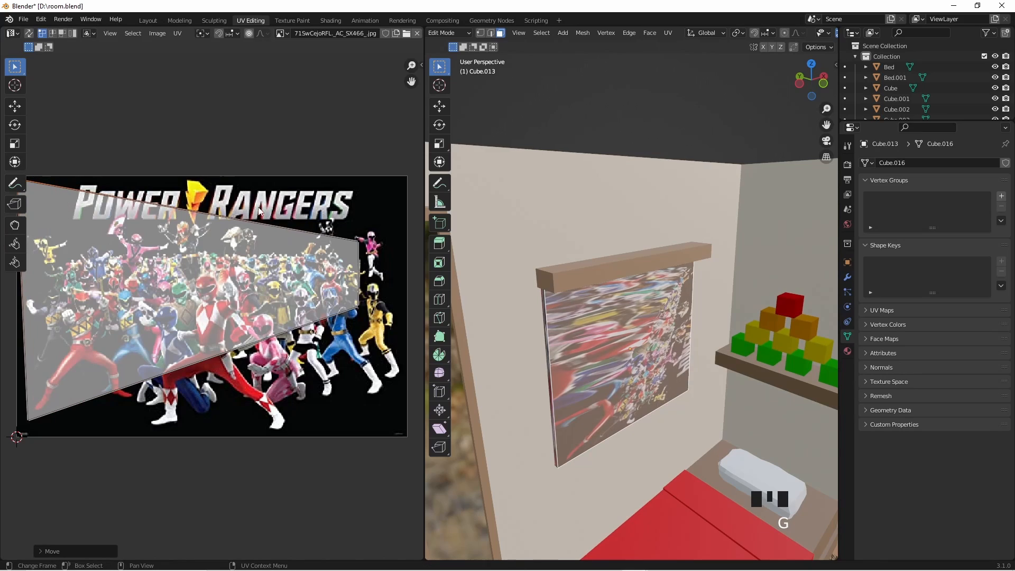
pyautogui.click(362, 244)
pyautogui.press('g')
pyautogui.click(4, 202)
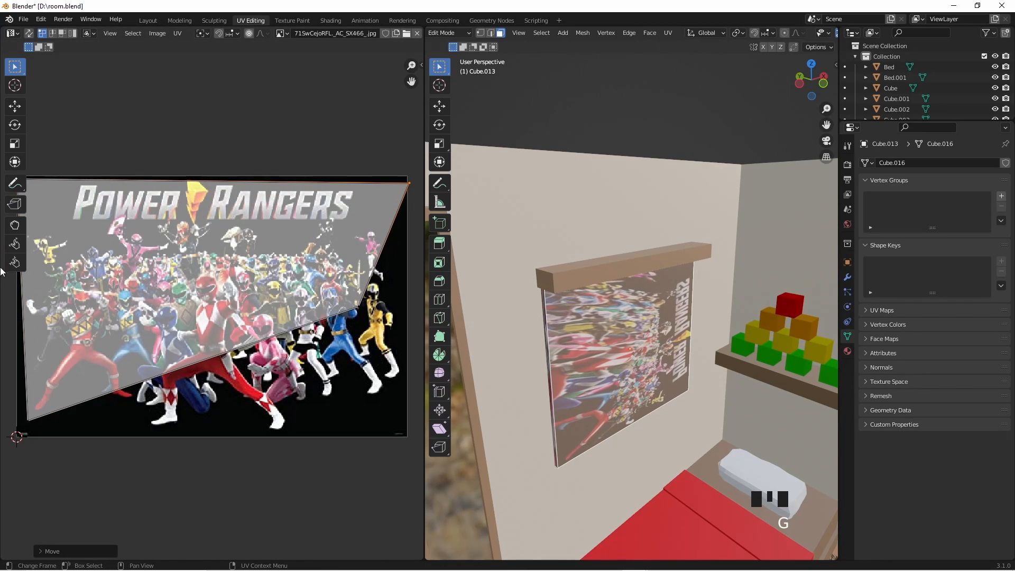
pyautogui.click(359, 306)
pyautogui.press('g')
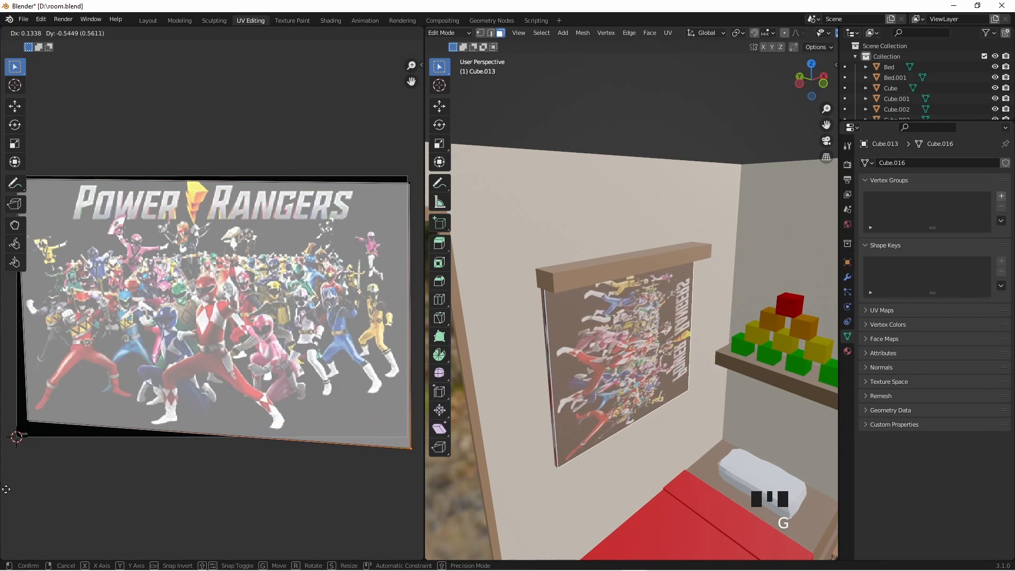
pyautogui.click(6, 489)
# - Undo all the corner moves of the front face's UV area
pyautogui.hotkey('ctrl', 'z')
pyautogui.hotkey('ctrl', 'z')
pyautogui.hotkey('ctrl', 'z')
pyautogui.hotkey('ctrl', 'z')
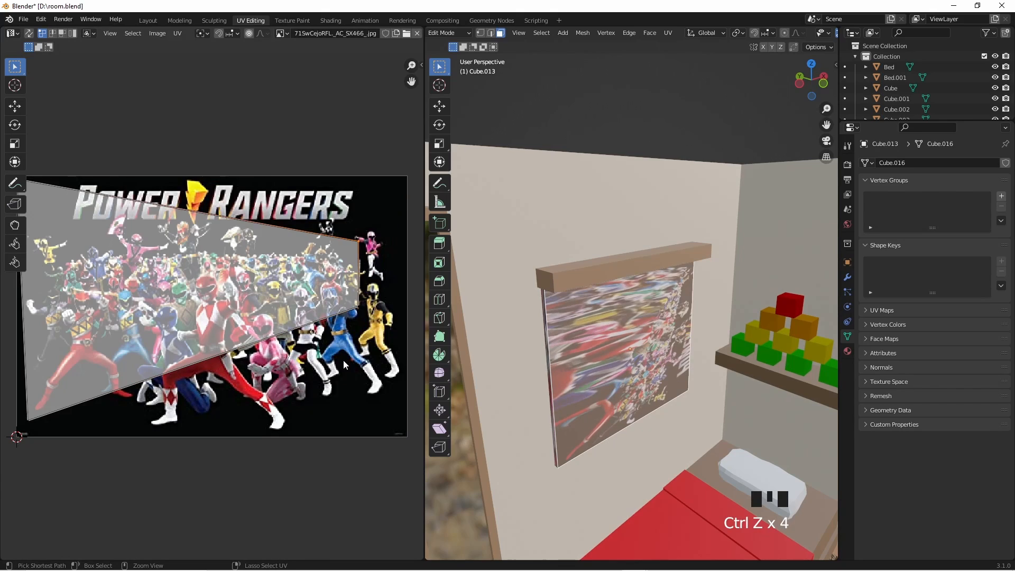
pyautogui.hotkey('ctrl', 'z')
pyautogui.hotkey('ctrl', 'z')
pyautogui.hotkey('ctrl', 'z')
pyautogui.hotkey('ctrl', 'z')
pyautogui.hotkey('ctrl', 'z')
pyautogui.hotkey('ctrl', 'z')
pyautogui.hotkey('ctrl', 'z')
pyautogui.hotkey('ctrl', 'z')
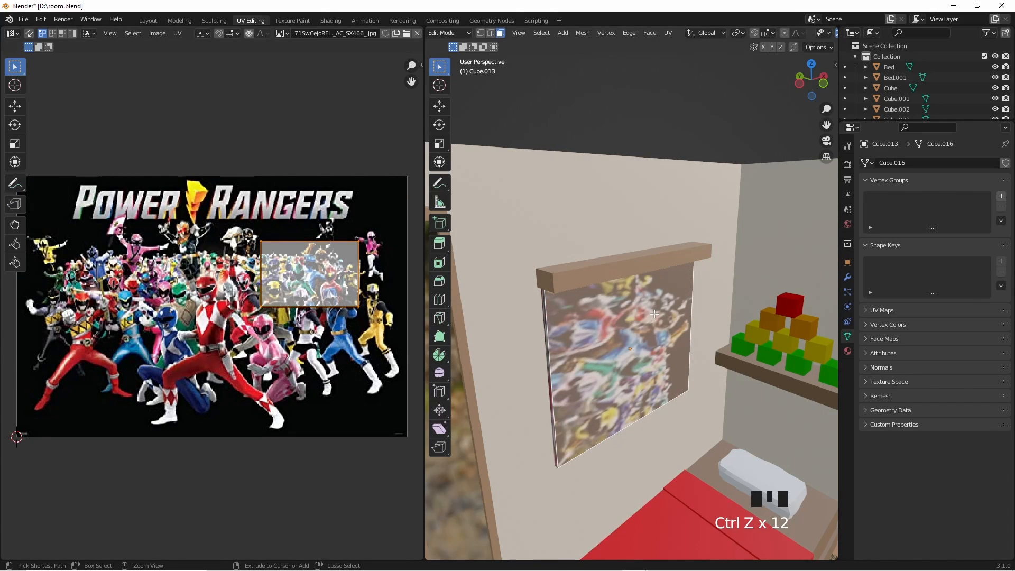
pyautogui.hotkey('ctrl', 'z')
# - Inspect the wall panel from several angles in Object Mode and examine its front face and side edge closely in Edit Mode
pyautogui.press('Tab')
pyautogui.moveTo(694, 214); pyautogui.dragTo(680, 155, button='middle')
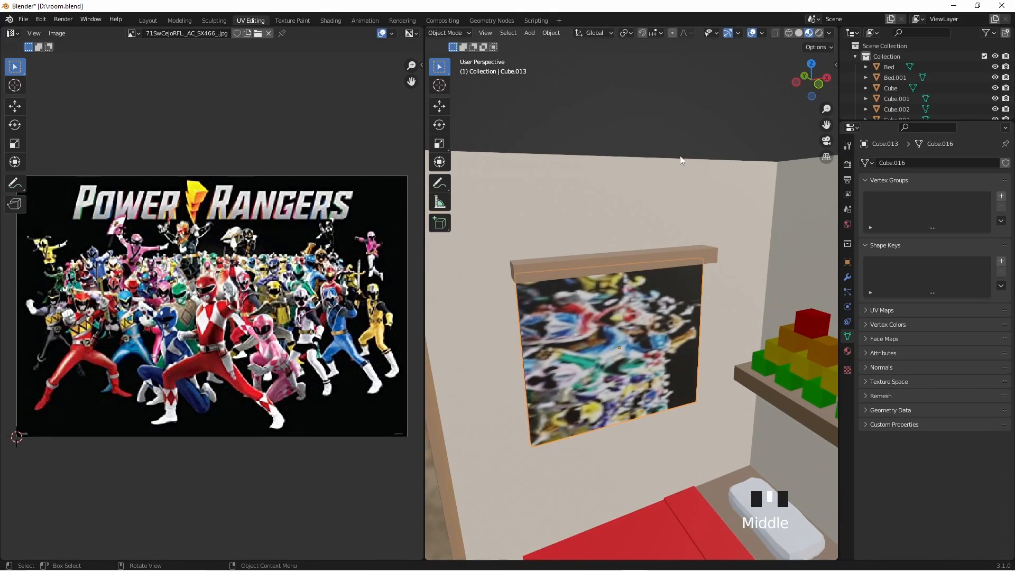
pyautogui.click(665, 177)
pyautogui.moveTo(596, 338); pyautogui.dragTo(655, 353, button='middle')
pyautogui.click(661, 331)
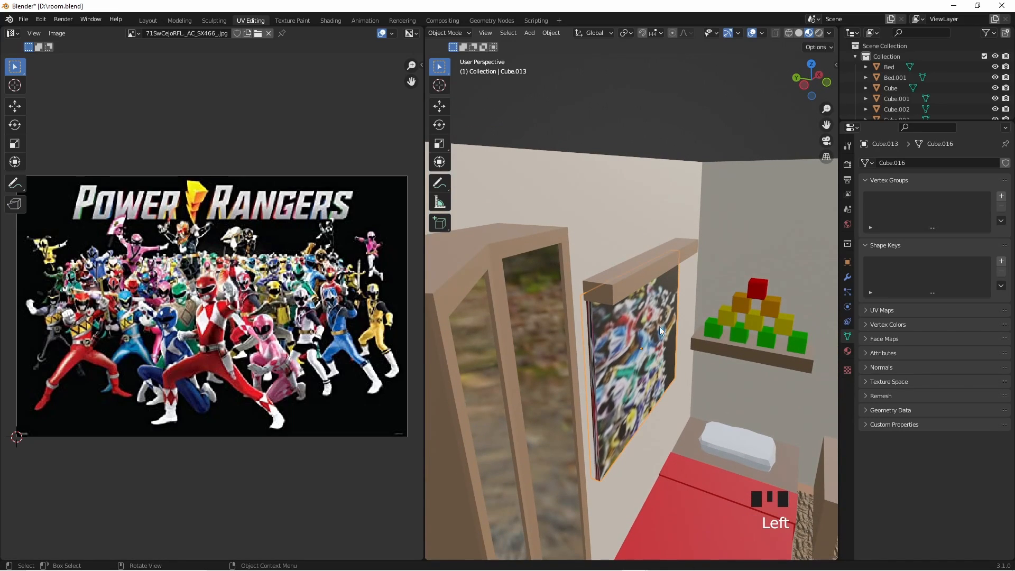
pyautogui.click(608, 348)
pyautogui.click(648, 331)
pyautogui.press('Tab')
pyautogui.moveTo(673, 371); pyautogui.dragTo(583, 408, button='middle')
pyautogui.scroll(2, 646, 375)
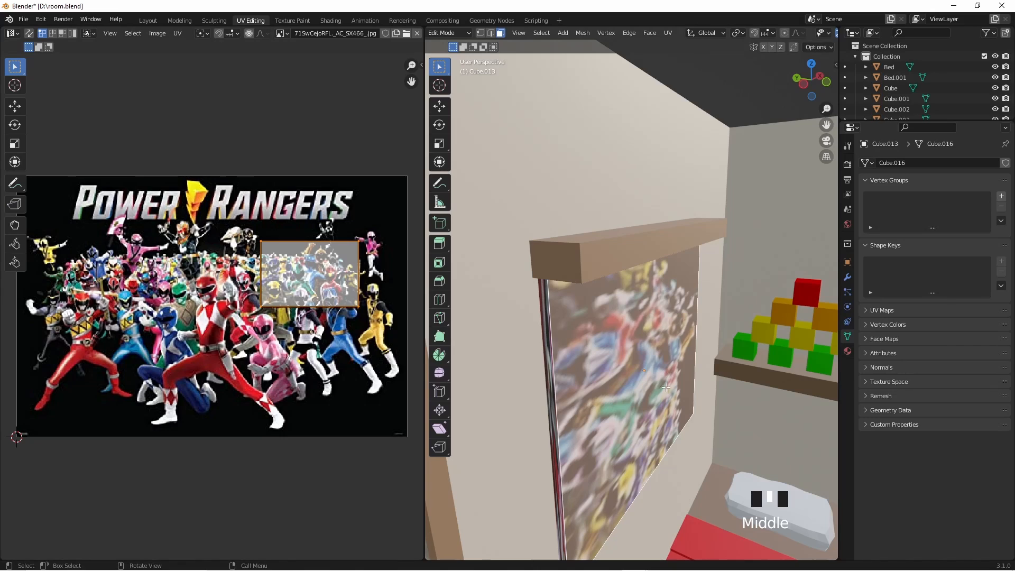
# - Select all faces of the wall panel and unwrap their UVs with the standard Unwrap operation
pyautogui.press('a')
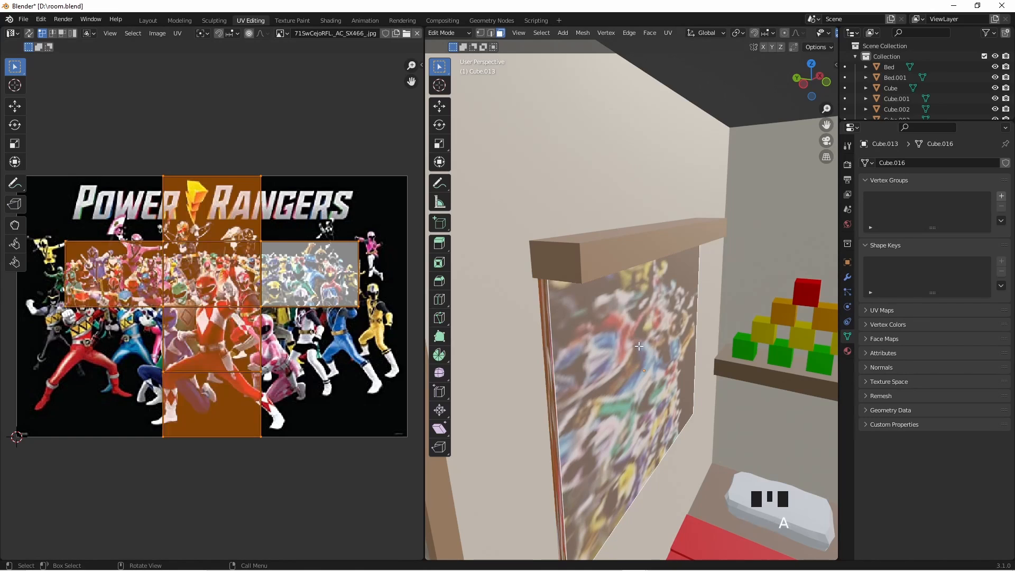
pyautogui.scroll(-2, 585, 372)
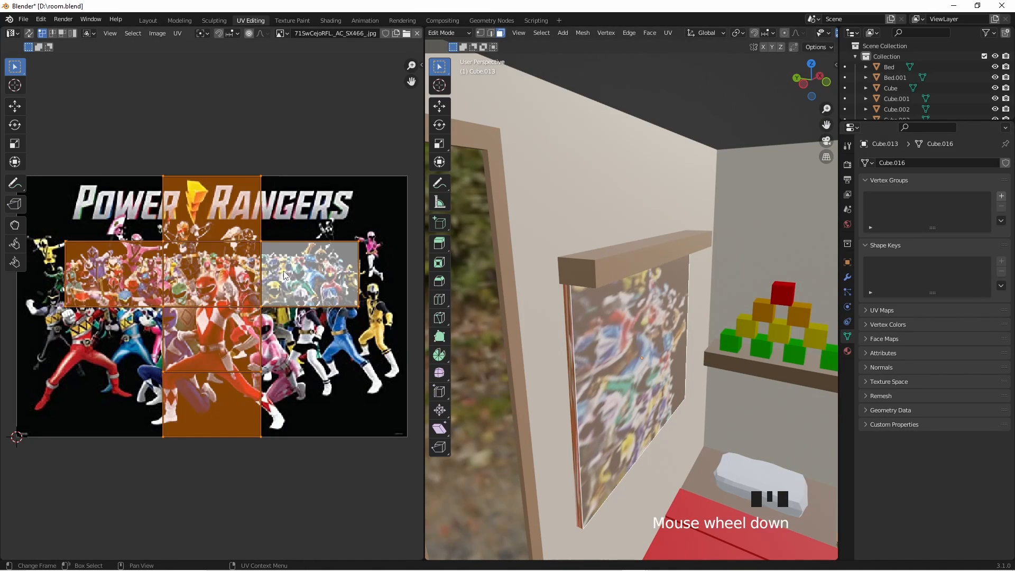
pyautogui.click(177, 33)
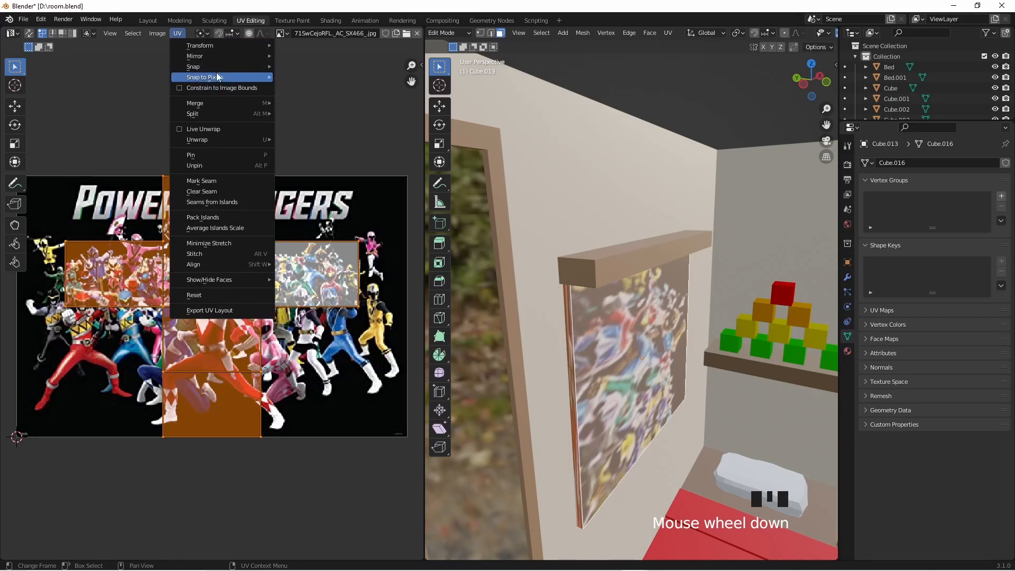
pyautogui.moveTo(220, 139)
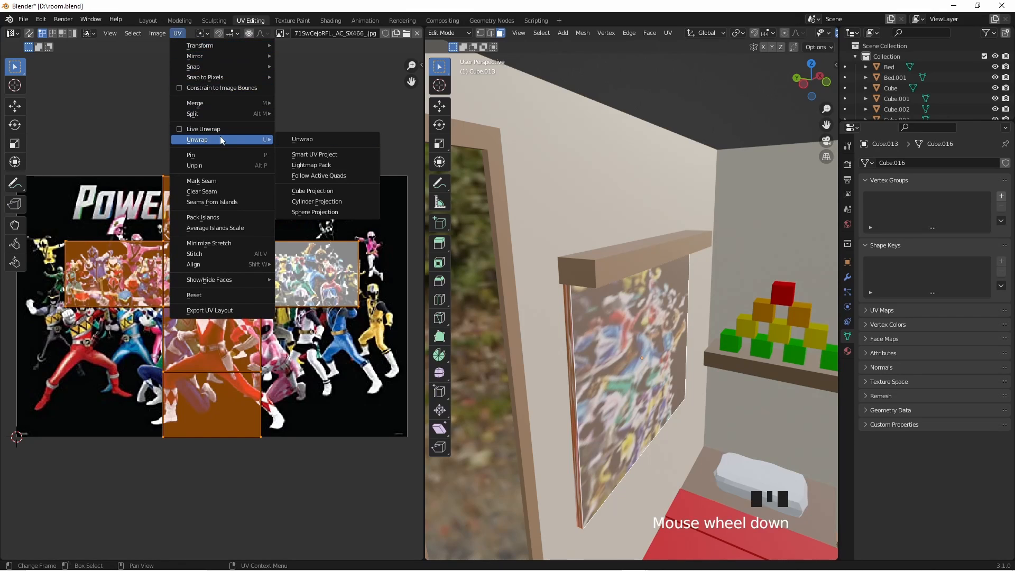
pyautogui.click(313, 140)
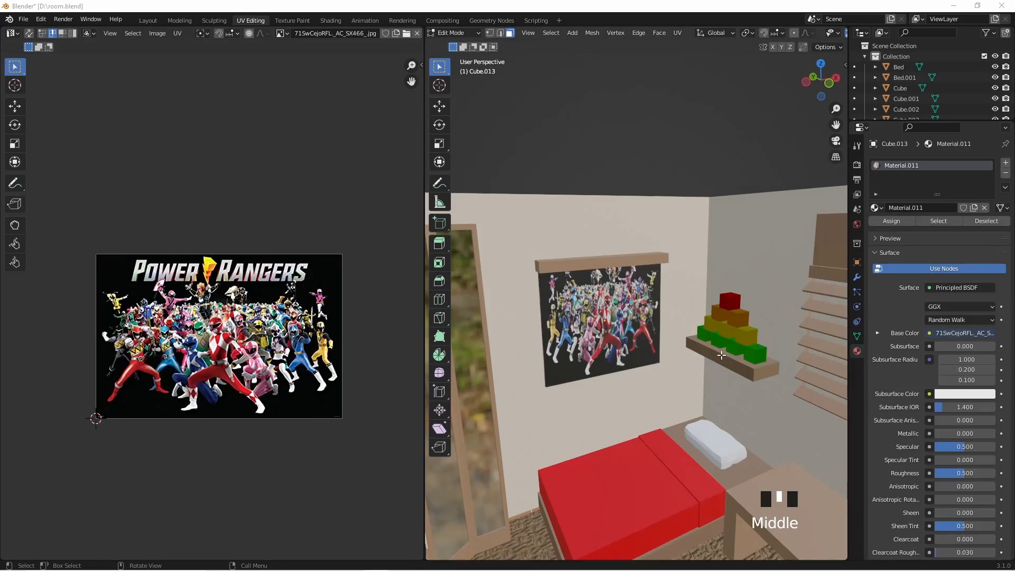
# - Examine the wall panel's image up close, and undo the latest UV edits of its front face
pyautogui.scroll(5, 665, 289)
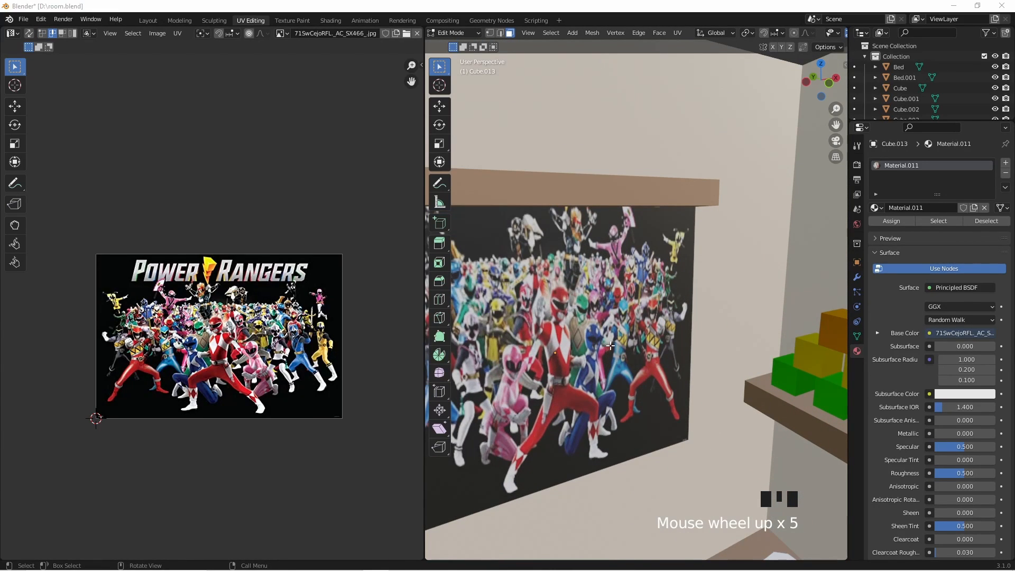
pyautogui.moveTo(611, 345); pyautogui.dragTo(531, 349, button='middle')
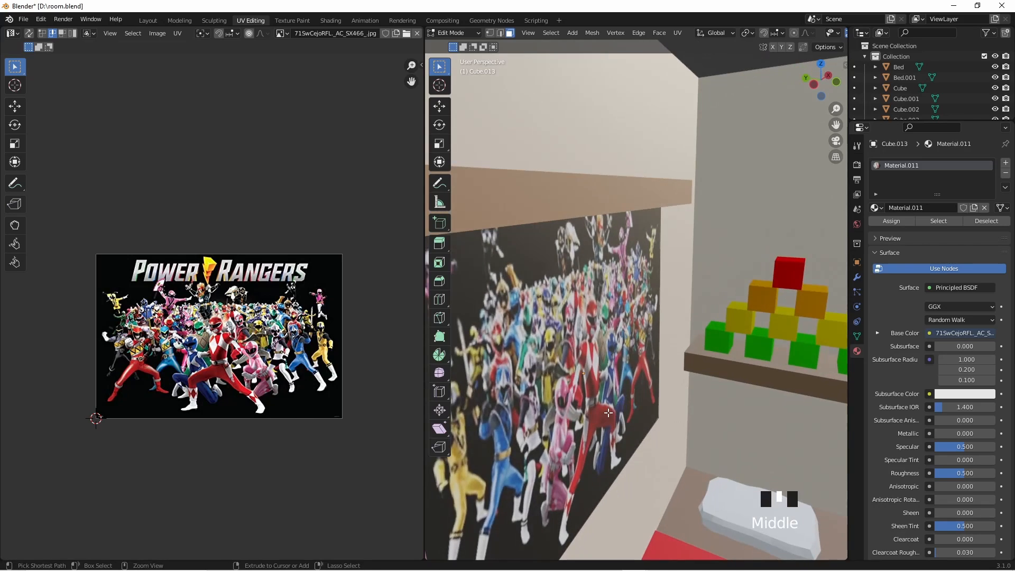
pyautogui.hotkey('ctrl', 'z')
pyautogui.hotkey('ctrl', 'z')
pyautogui.hotkey('ctrl', 'z')
pyautogui.hotkey('ctrl', 'z')
pyautogui.hotkey('ctrl', 'z')
pyautogui.hotkey('ctrl', 'z')
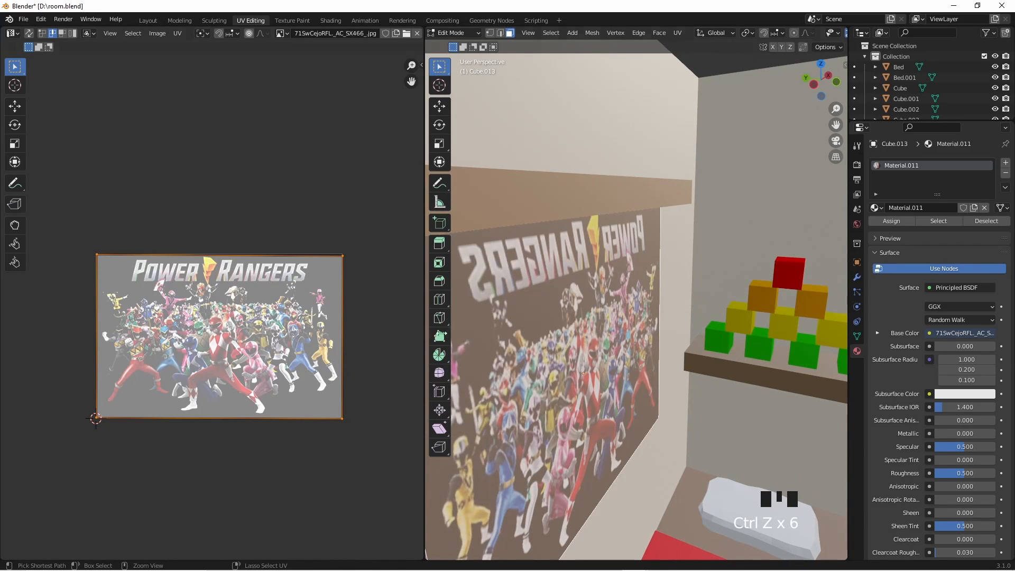
# - Check the face selection on the wall panel, and undo further back to its Object Mode state with the Lw13br.png texture
pyautogui.click(582, 352)
pyautogui.scroll(-3, 582, 352)
pyautogui.click(586, 370)
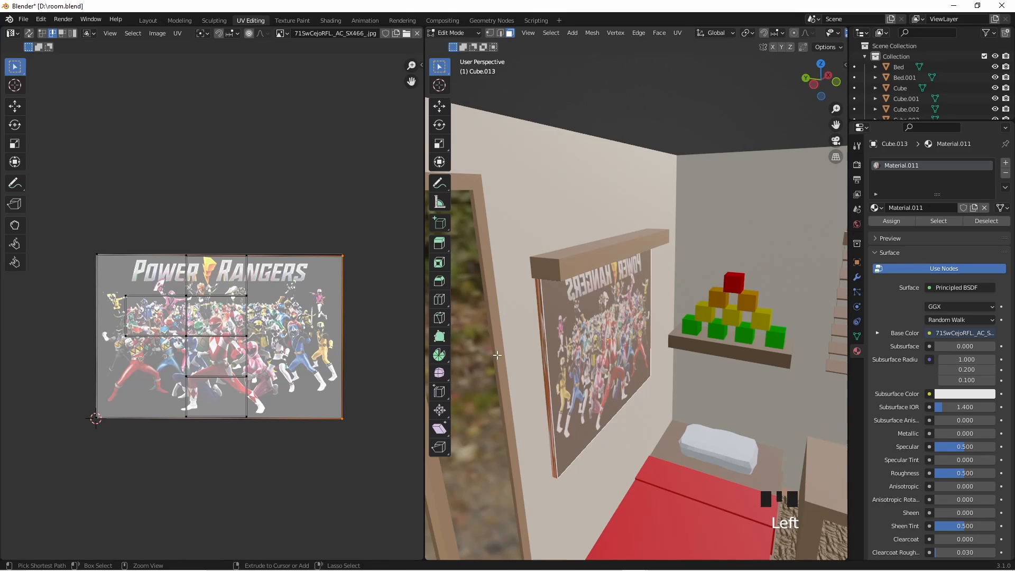
pyautogui.hotkey('ctrl', 'z')
pyautogui.hotkey('ctrl', 'z')
pyautogui.hotkey('ctrl', 'z')
pyautogui.hotkey('ctrl', 'z')
pyautogui.hotkey('ctrl', 'z')
pyautogui.hotkey('ctrl', 'z')
pyautogui.hotkey('ctrl', 'z')
pyautogui.hotkey('ctrl', 'z')
pyautogui.hotkey('ctrl', 'z')
pyautogui.hotkey('ctrl', 'z')
pyautogui.hotkey('ctrl', 'z')
pyautogui.hotkey('ctrl', 'z')
pyautogui.hotkey('ctrl', 'z')
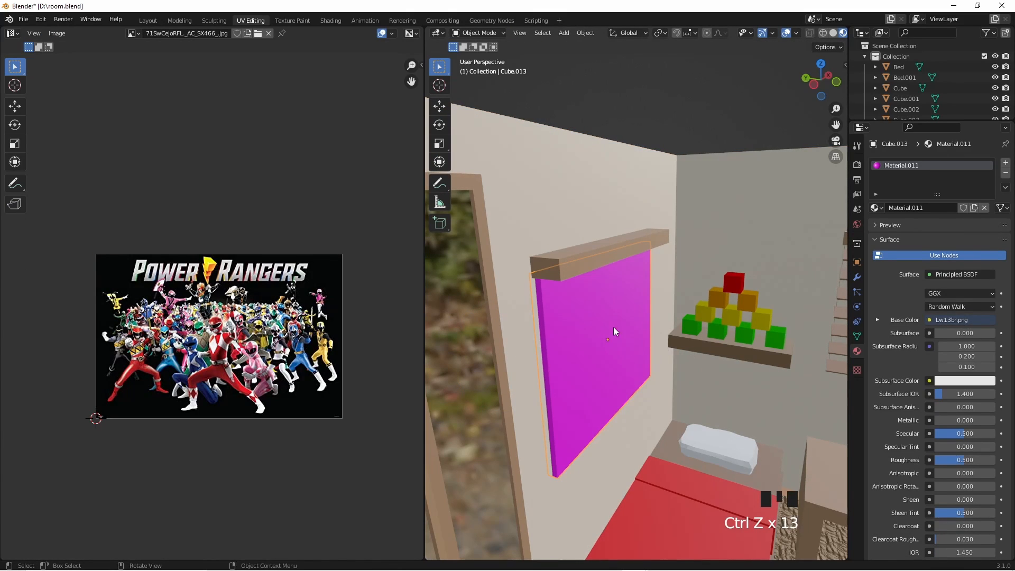
# - Remove the wall panel's Material.011 and give the panel a new material
pyautogui.moveTo(743, 336); pyautogui.dragTo(772, 349, button='middle')
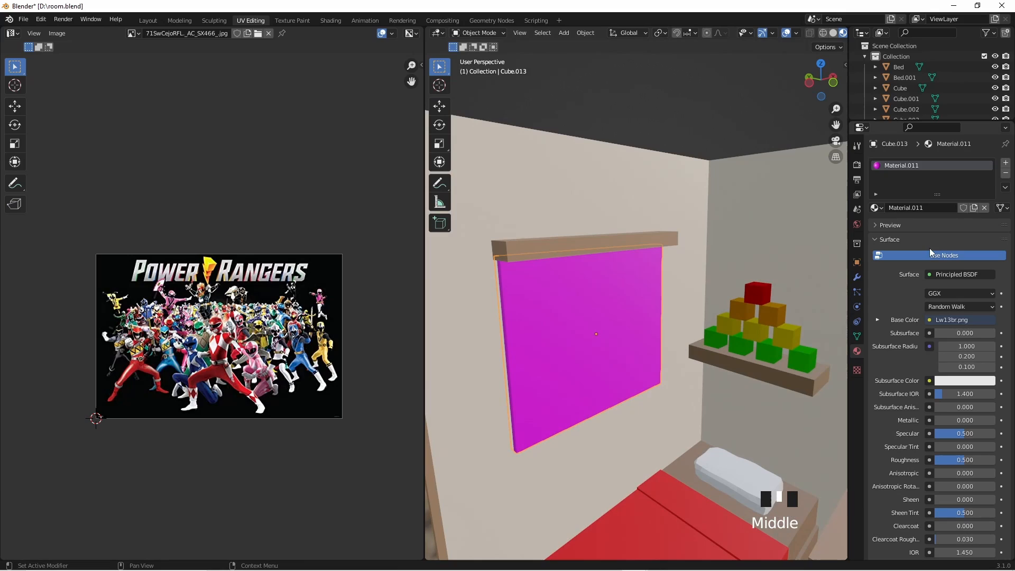
pyautogui.click(1006, 174)
pyautogui.click(950, 208)
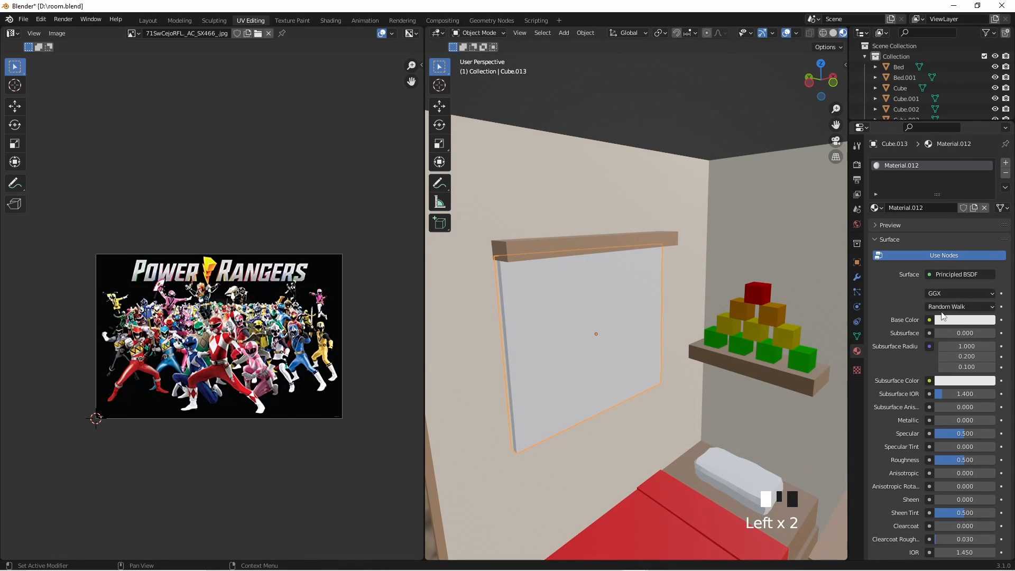
# - Add an Image Texture to the new material's Subsurface Color and load the existing image 71SwCejoRFL._AC_SX466_.jpg
pyautogui.click(928, 381)
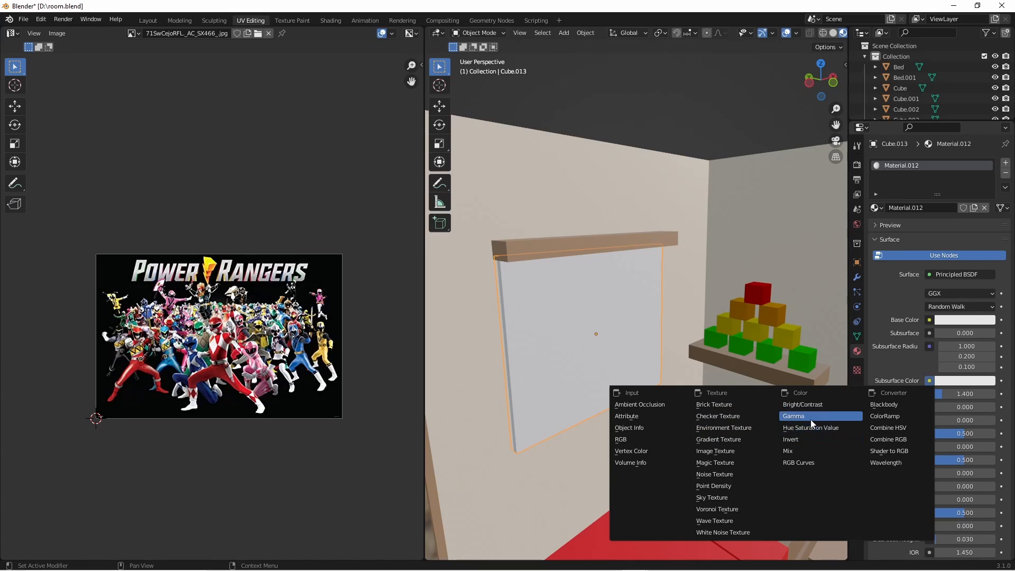
pyautogui.click(715, 451)
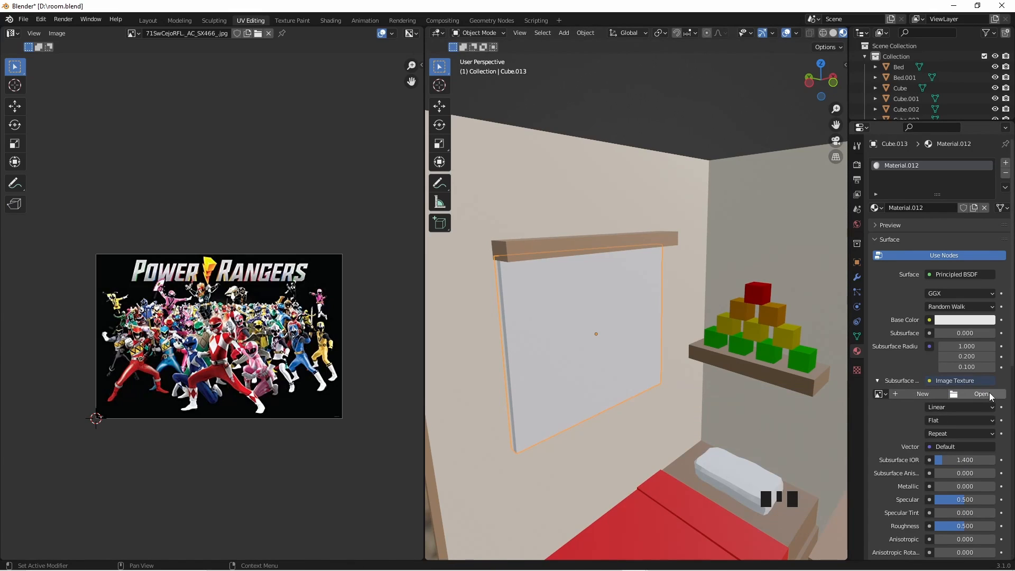
pyautogui.click(886, 394)
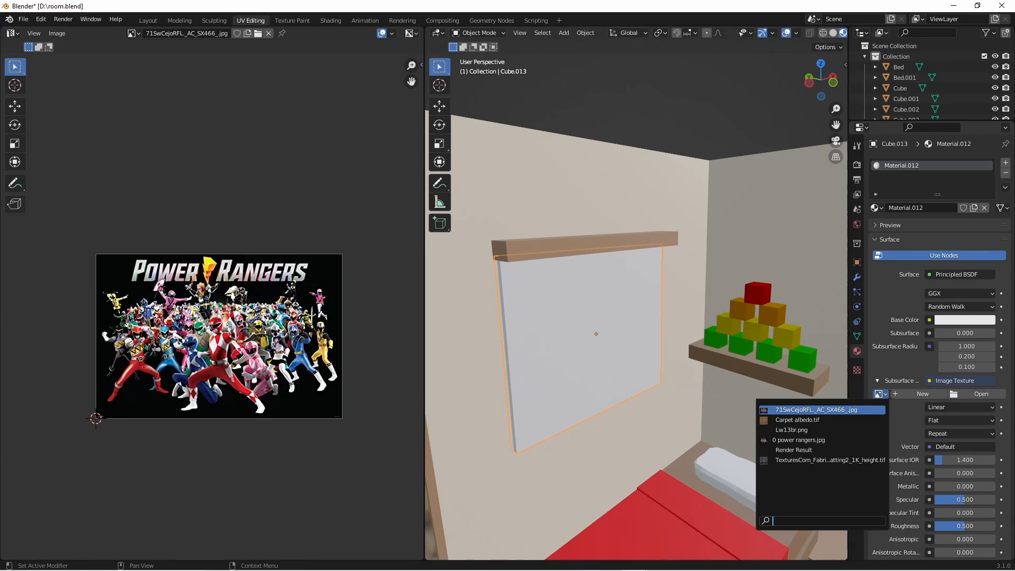
pyautogui.click(847, 411)
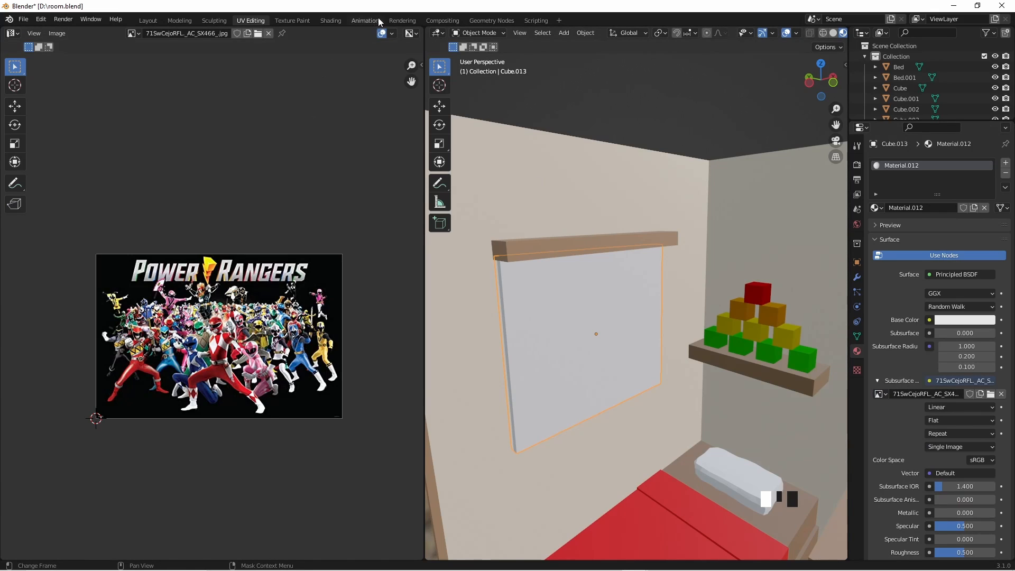
# - In the Shading workspace, reconnect the image texture's Color output from Subsurface Color to Base Color and view the panel
pyautogui.click(329, 22)
pyautogui.moveTo(621, 405)
pyautogui.mouseDown()
pyautogui.moveTo(619, 372)
pyautogui.moveTo(623, 386)
pyautogui.mouseUp()
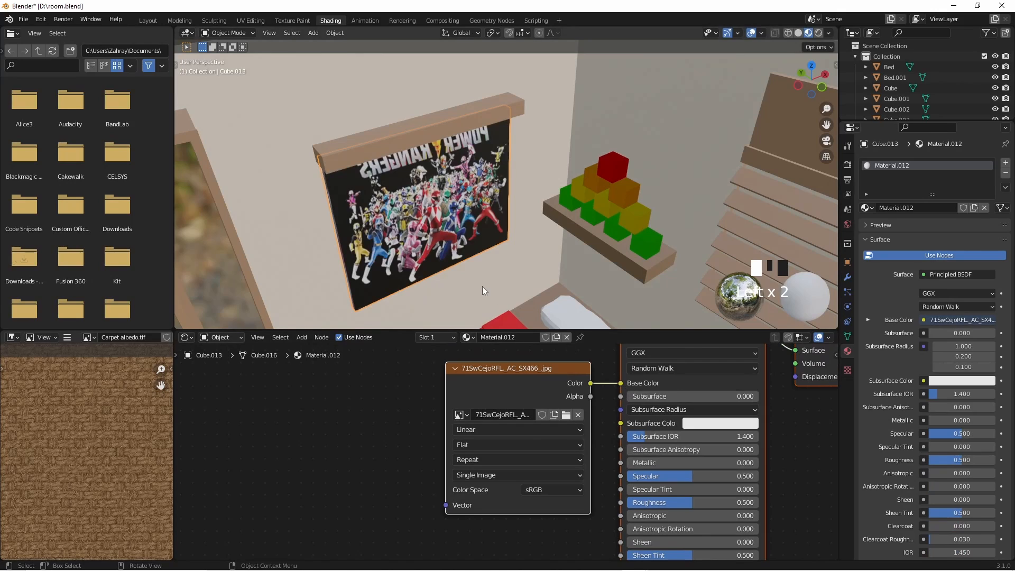
pyautogui.moveTo(481, 289); pyautogui.dragTo(444, 211, button='middle')
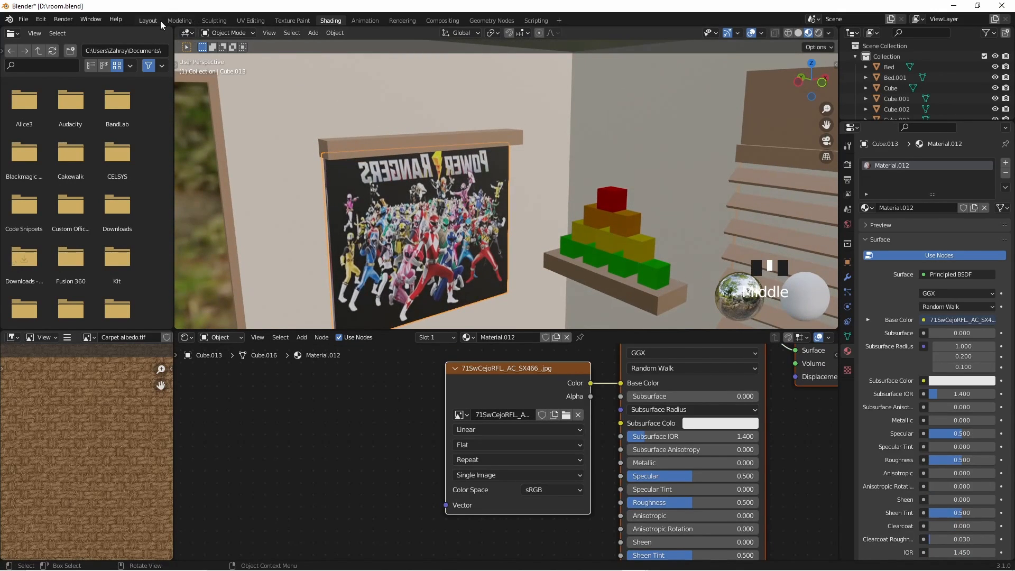
# - Select the wall panel's front face in the UV Editing workspace and check its image fit from the front and side
pyautogui.click(250, 21)
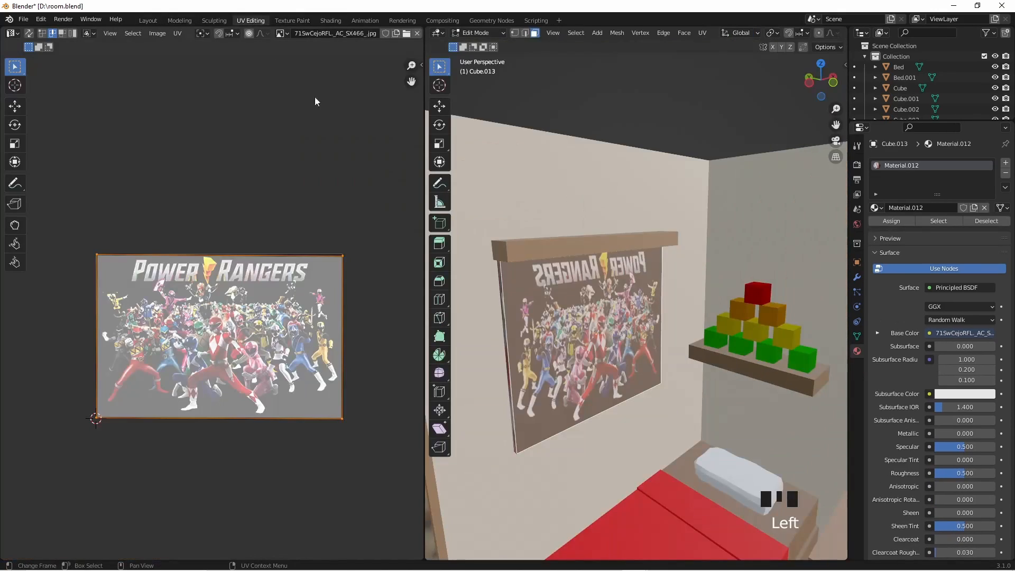
pyautogui.scroll(4, 649, 344)
pyautogui.moveTo(635, 339); pyautogui.dragTo(656, 402, button='middle')
pyautogui.click(681, 255)
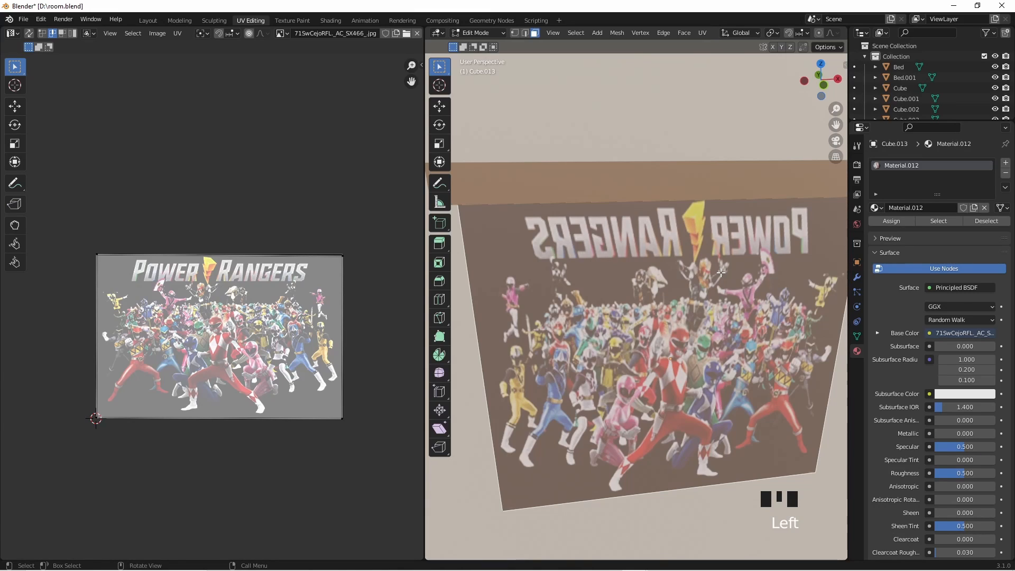
pyautogui.scroll(-3, 627, 317)
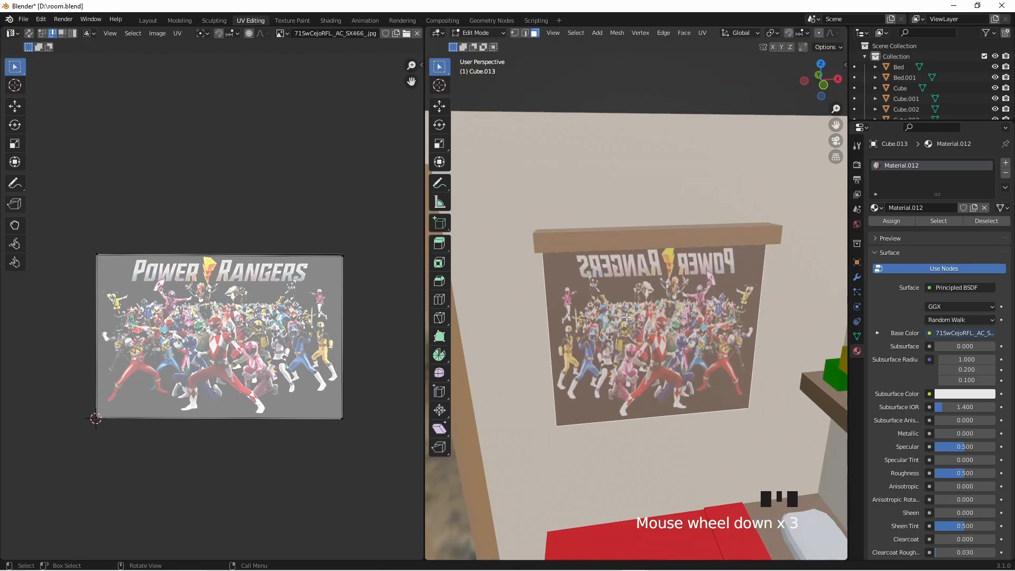
pyautogui.moveTo(626, 317); pyautogui.dragTo(695, 294, button='middle')
pyautogui.scroll(3, 627, 233)
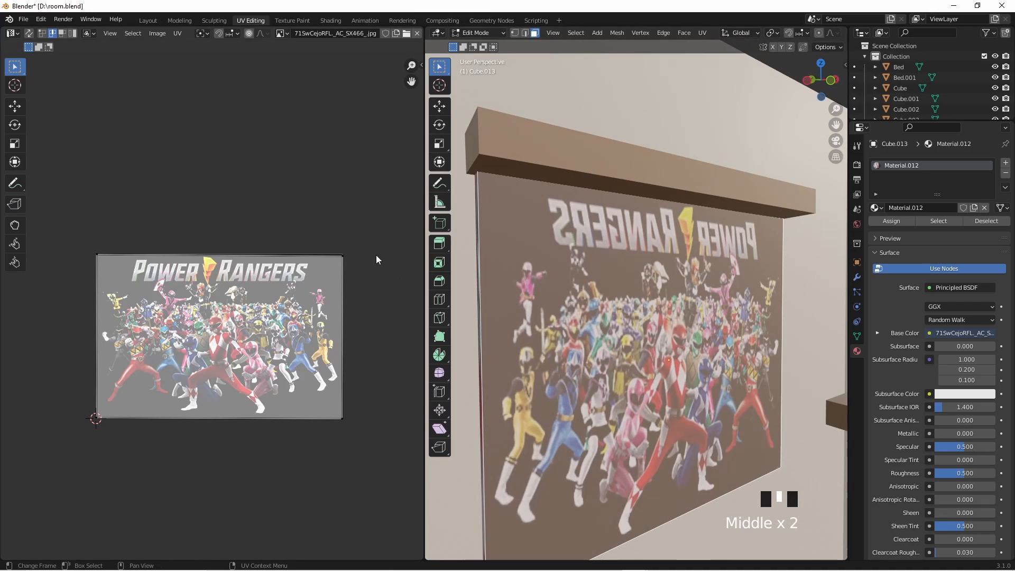
# - Move the top edge of the front face's UV area down by about 0.16 to leave out the Power Rangers title
pyautogui.moveTo(374, 249); pyautogui.dragTo(85, 272)
pyautogui.click(316, 217)
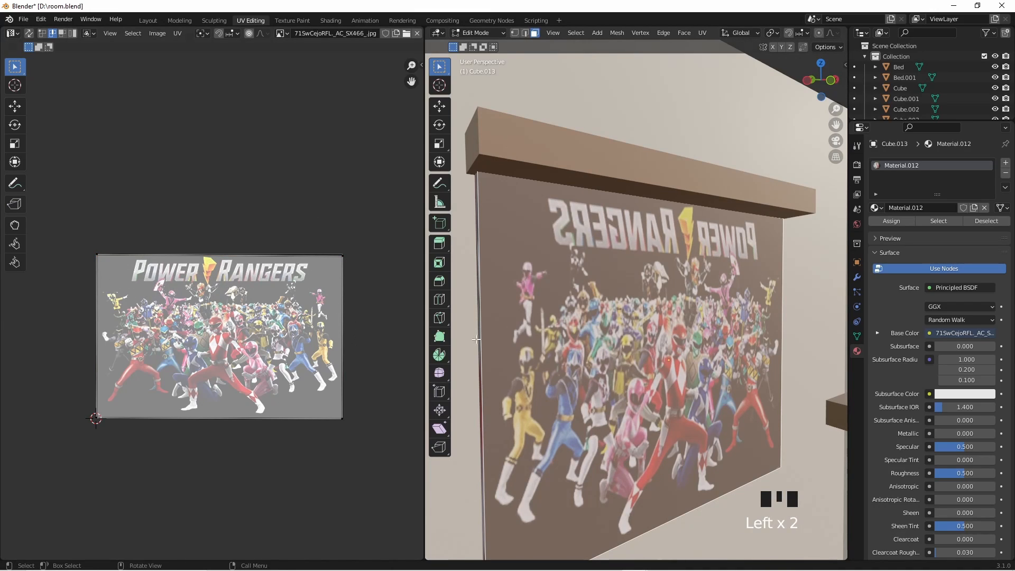
pyautogui.scroll(-2, 530, 352)
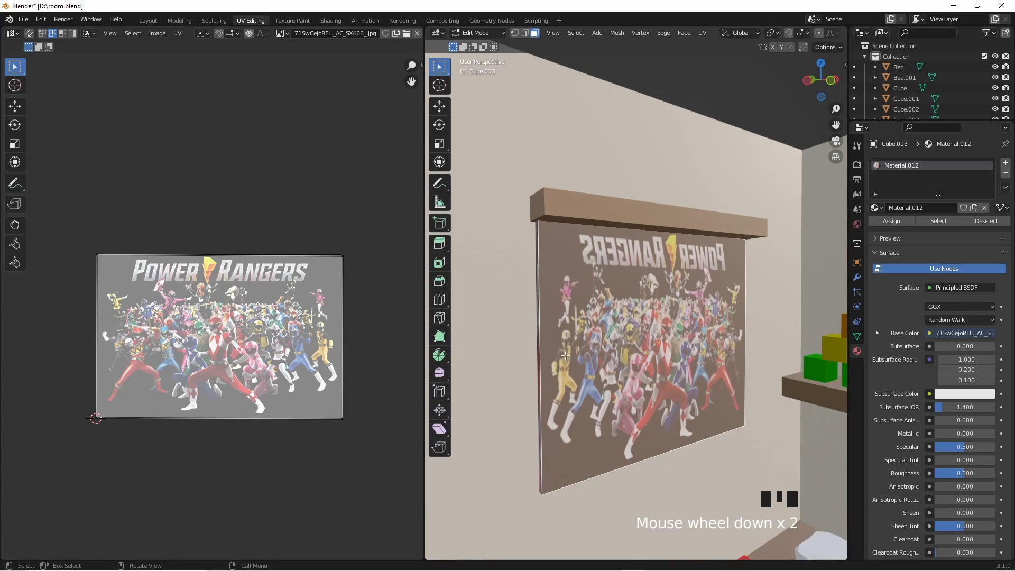
pyautogui.scroll(3, 568, 359)
pyautogui.scroll(-3, 759, 390)
pyautogui.scroll(1, 759, 390)
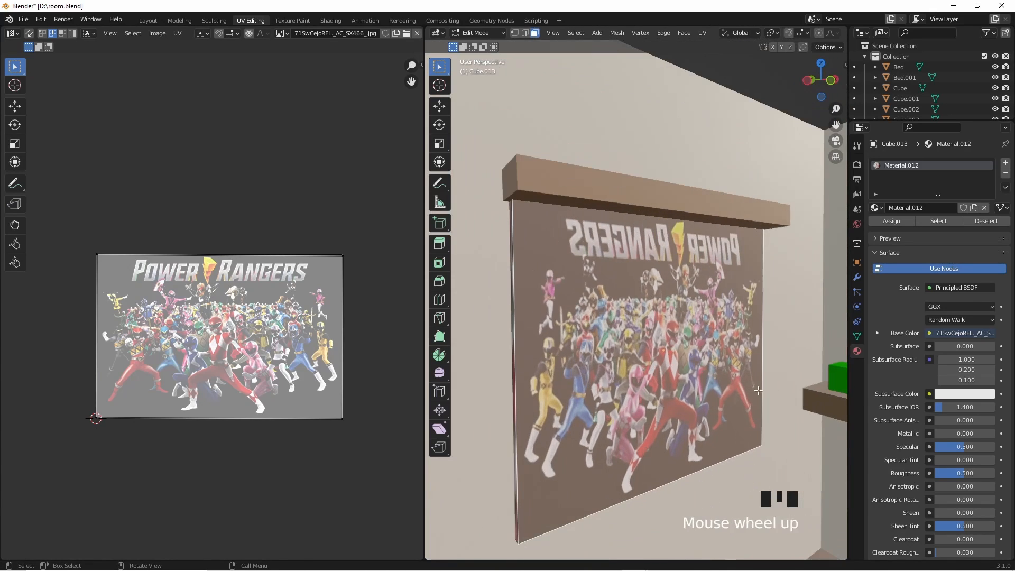
pyautogui.moveTo(390, 241); pyautogui.dragTo(91, 269)
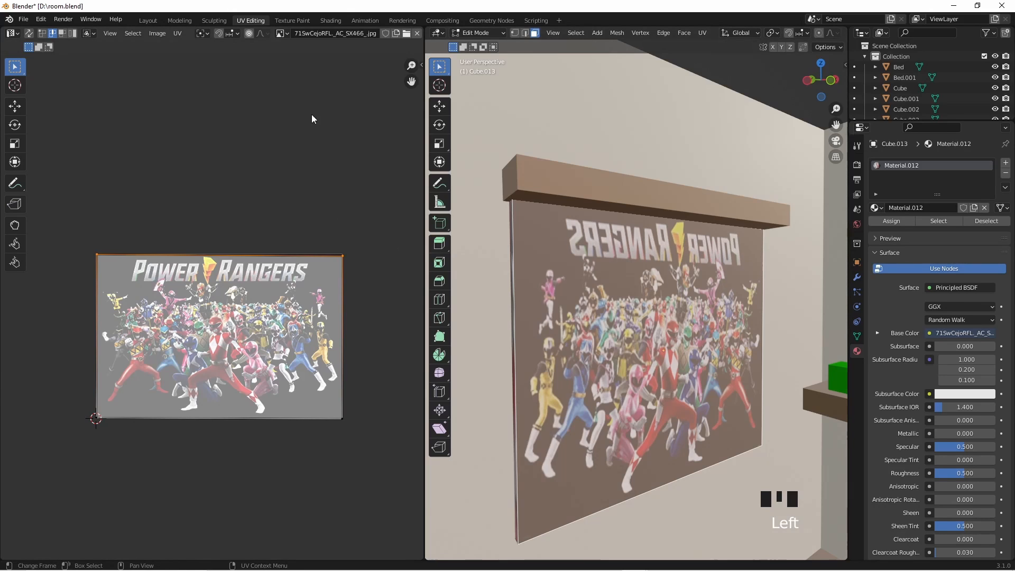
pyautogui.press('g')
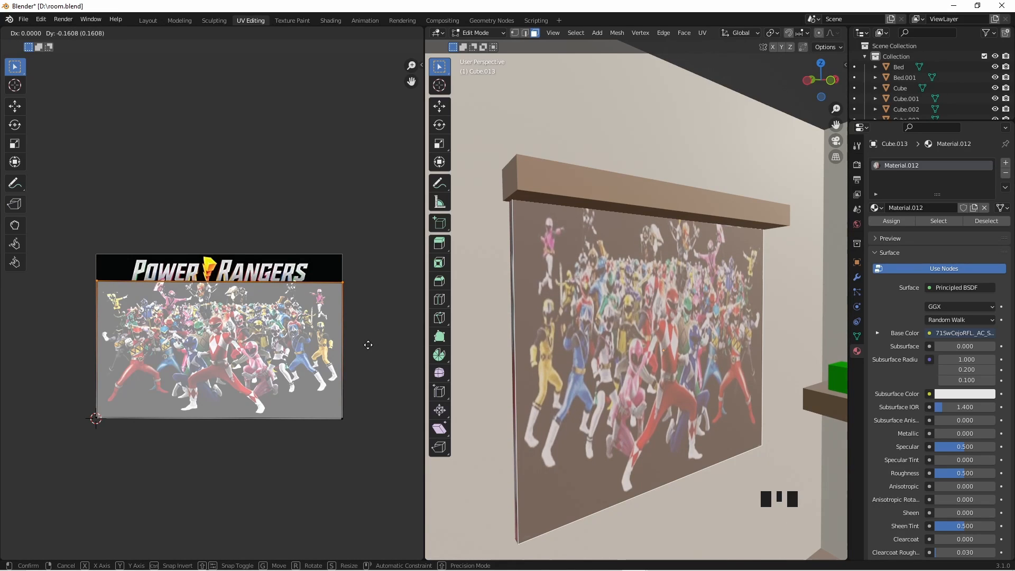
pyautogui.click(367, 344)
# - Select all faces of the wall panel and examine how its side faces and UV layout lie on the image
pyautogui.scroll(-2, 651, 353)
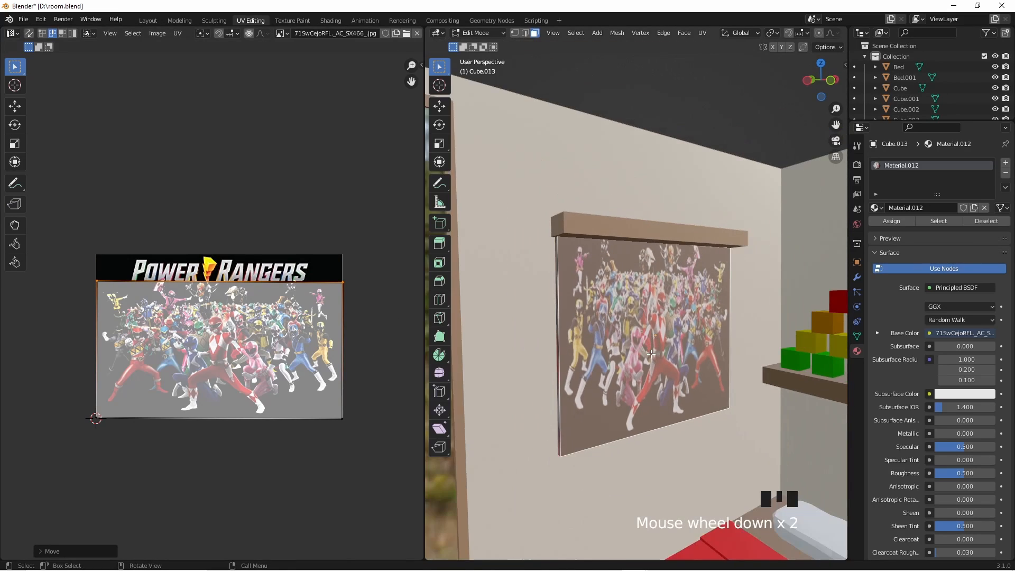
pyautogui.moveTo(650, 353); pyautogui.dragTo(564, 351, button='middle')
pyautogui.scroll(1, 639, 327)
pyautogui.scroll(1, 639, 327)
pyautogui.press('a')
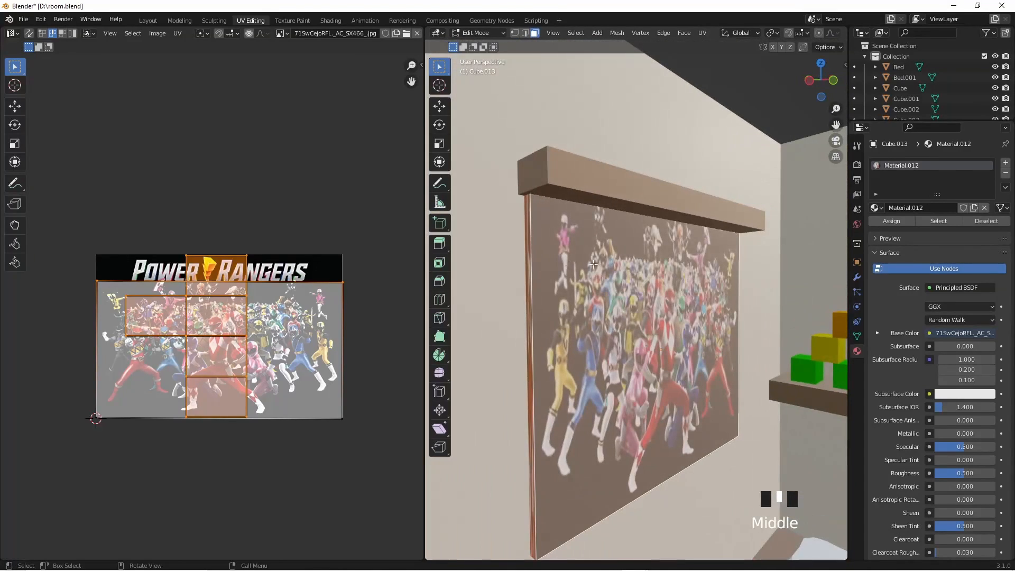
pyautogui.scroll(6, 211, 305)
pyautogui.scroll(-4, 217, 254)
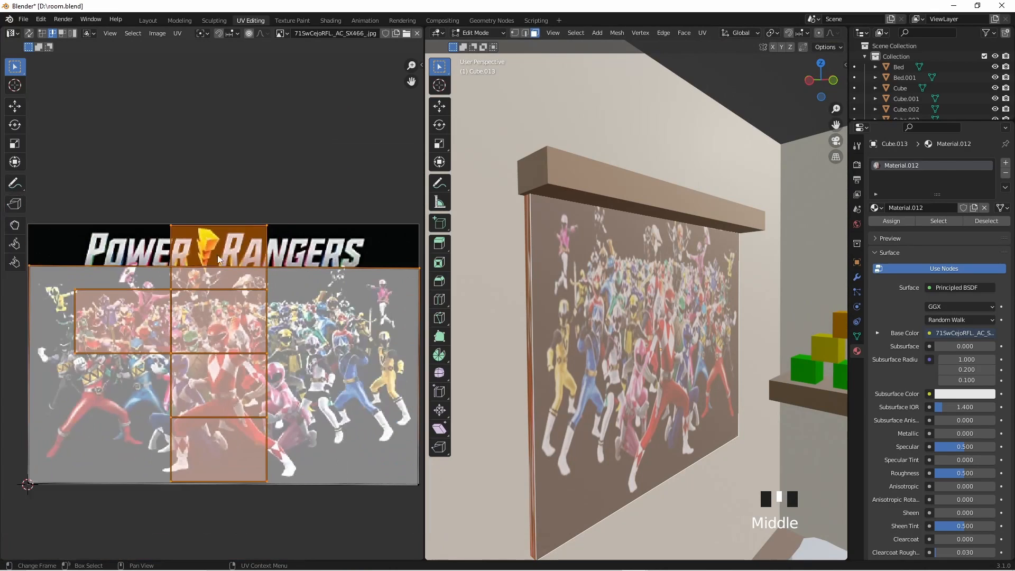
pyautogui.scroll(-2, 333, 325)
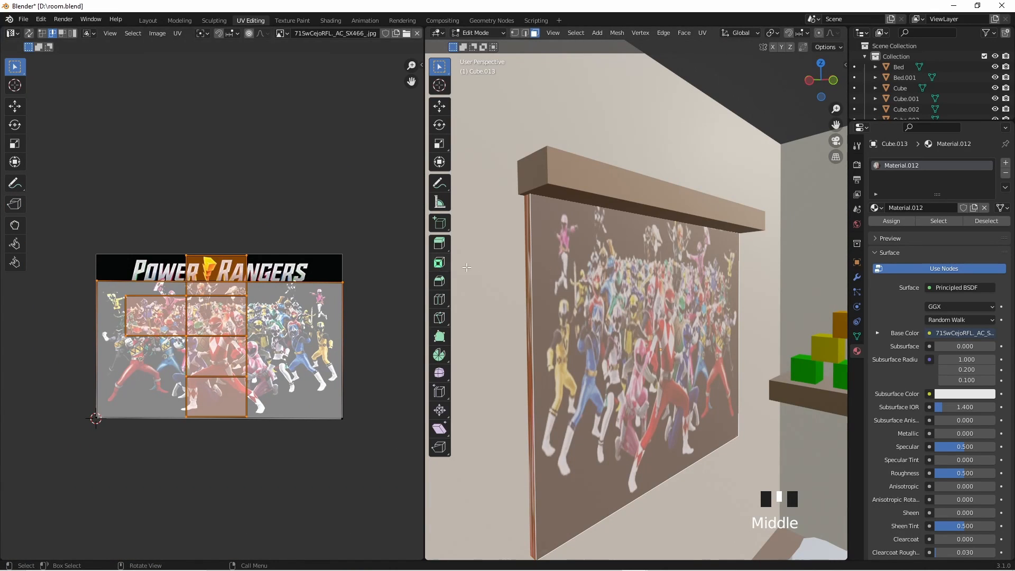
pyautogui.scroll(3, 240, 356)
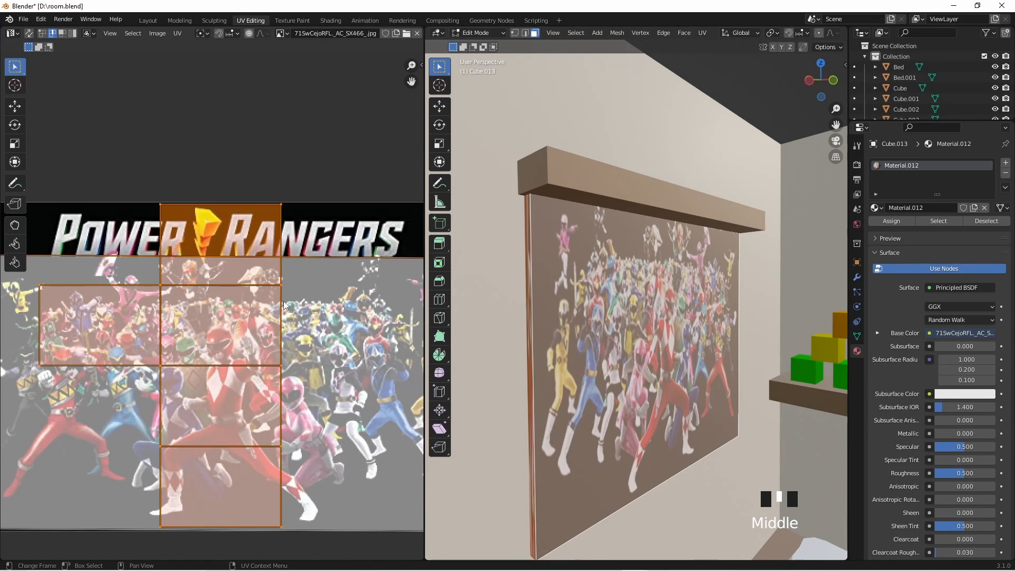
pyautogui.scroll(-2, 317, 305)
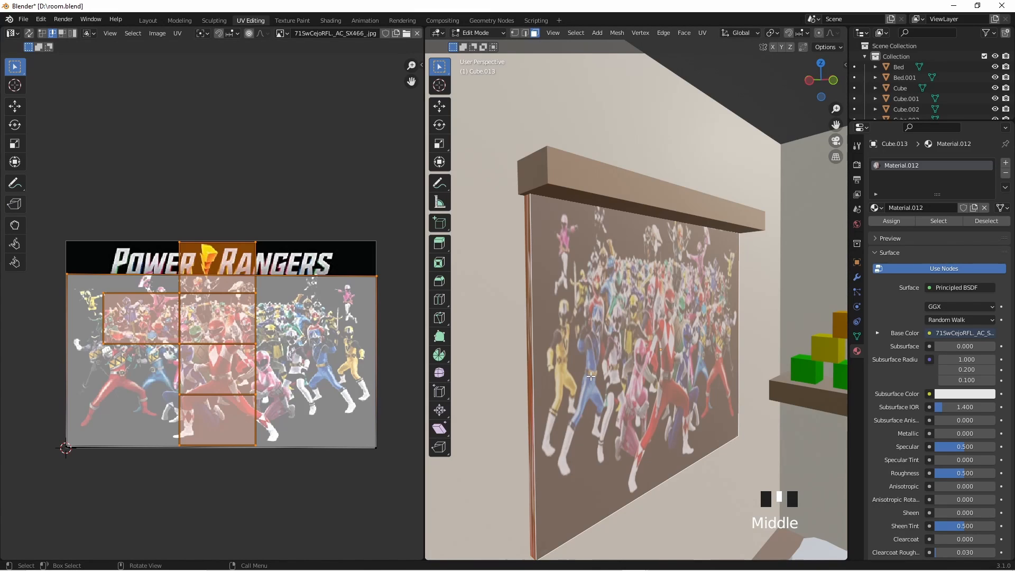
# - Leave the wall panel's Edit Mode, select the room shape instead, and select its wall face in Edit Mode
pyautogui.press('Tab')
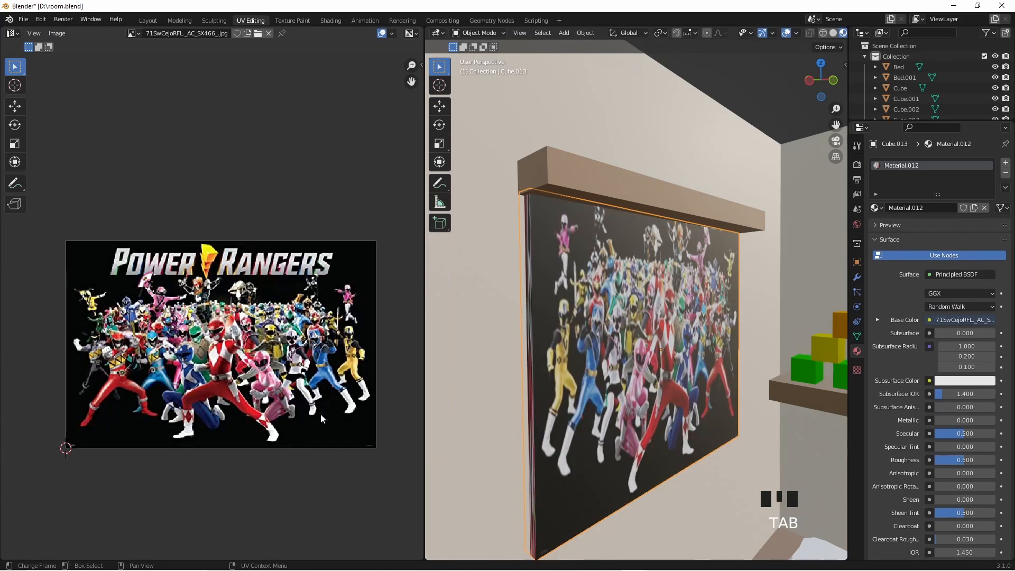
pyautogui.click(562, 381)
pyautogui.press('Tab')
pyautogui.click(562, 381)
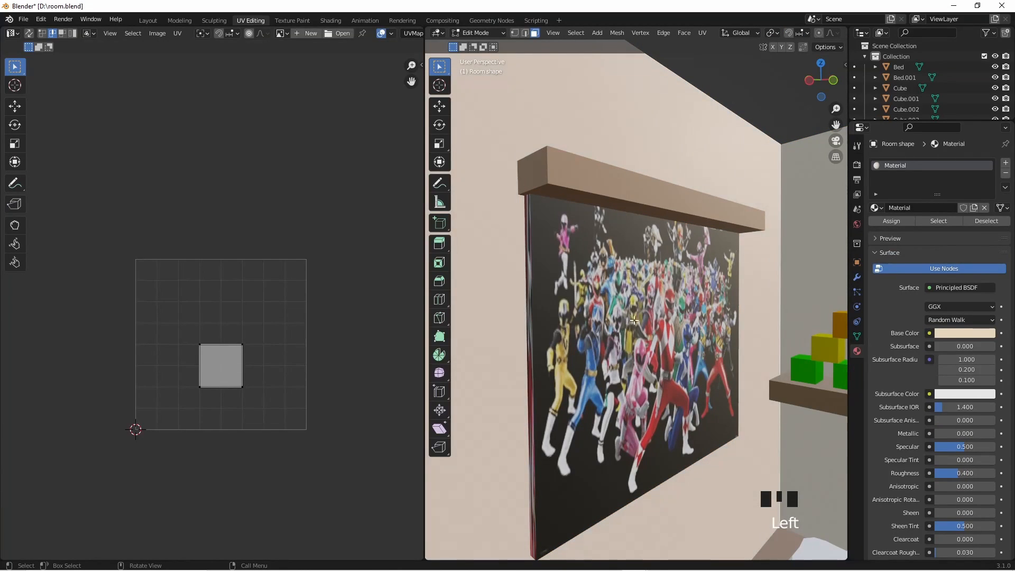
# - Leave the room shape's Edit Mode and select the wall panel's front face in Edit Mode instead
pyautogui.click(625, 333)
pyautogui.press('Tab')
pyautogui.click(602, 315)
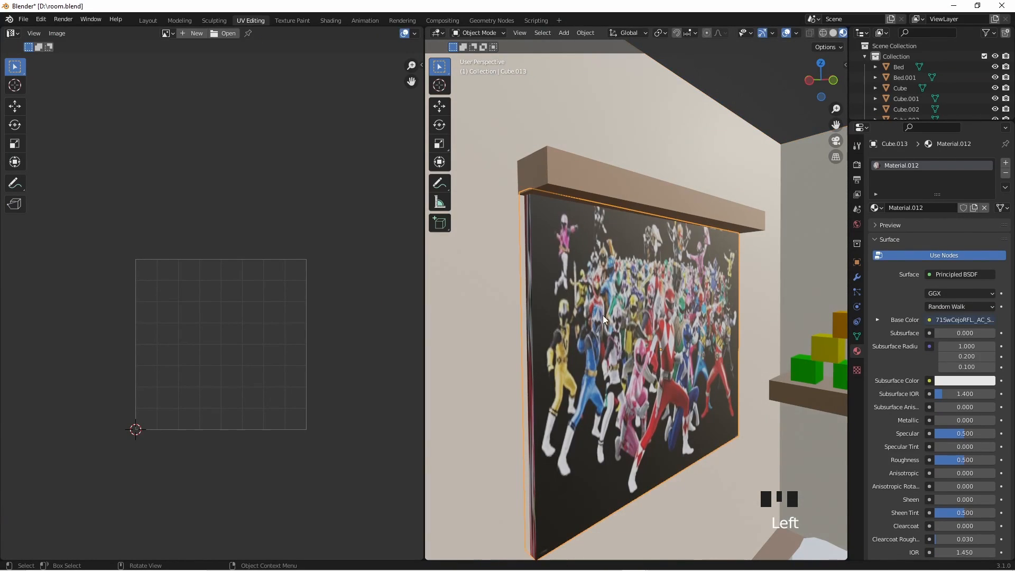
pyautogui.press('Tab')
pyautogui.click(604, 317)
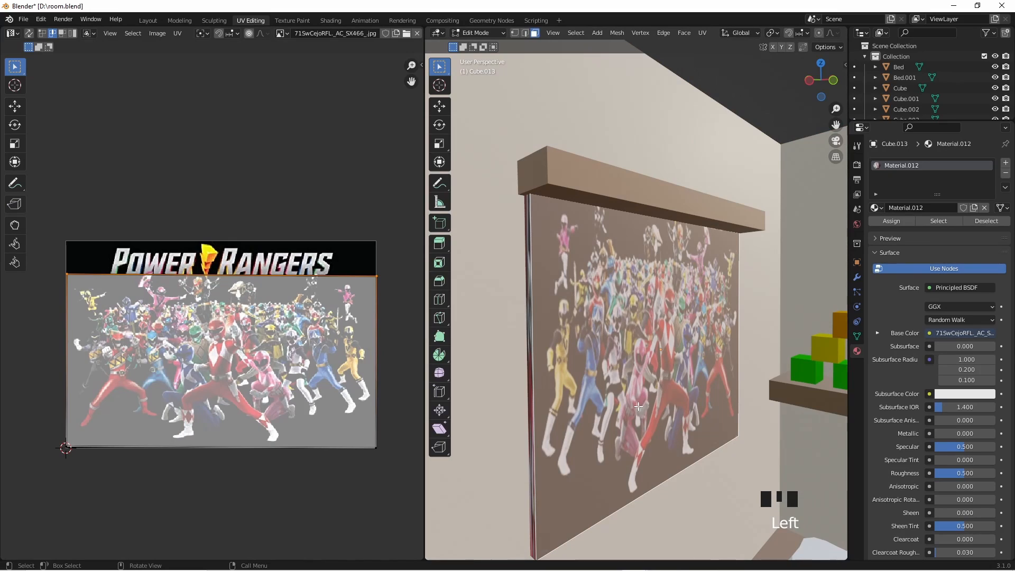
# - Move the bottom edge of the front face's UV area up by about 0.013
pyautogui.moveTo(44, 433); pyautogui.dragTo(397, 468)
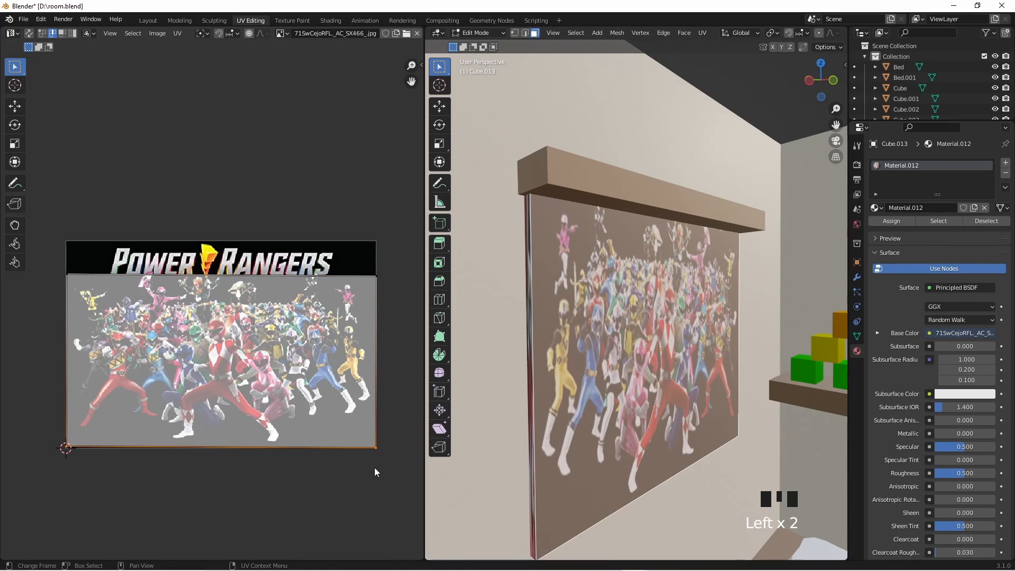
pyautogui.press('g')
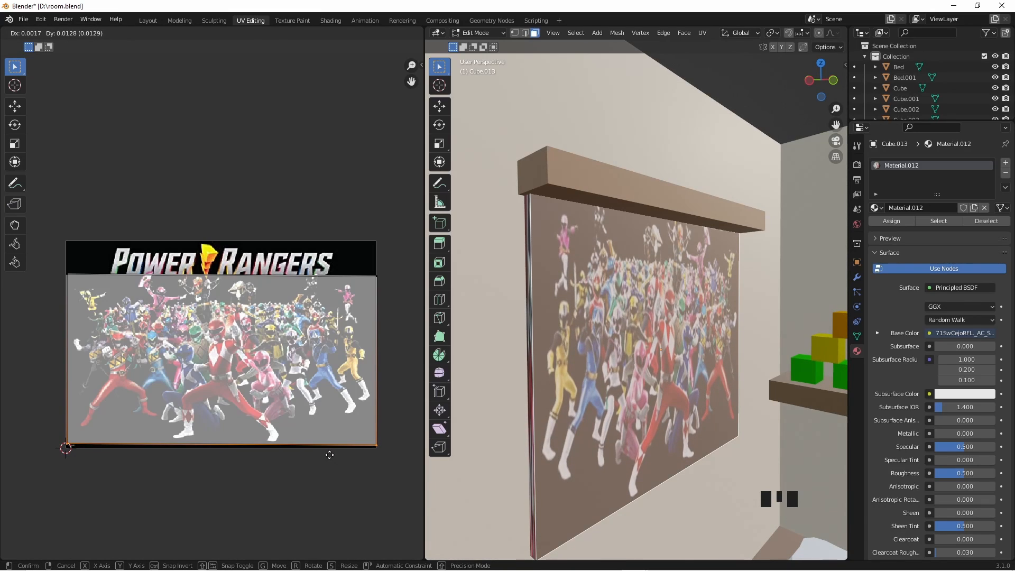
pyautogui.click(330, 455)
# - Select the front face's whole UV area and examine the image along the wall panel's side
pyautogui.moveTo(722, 379); pyautogui.dragTo(508, 335, button='middle')
pyautogui.click(670, 360)
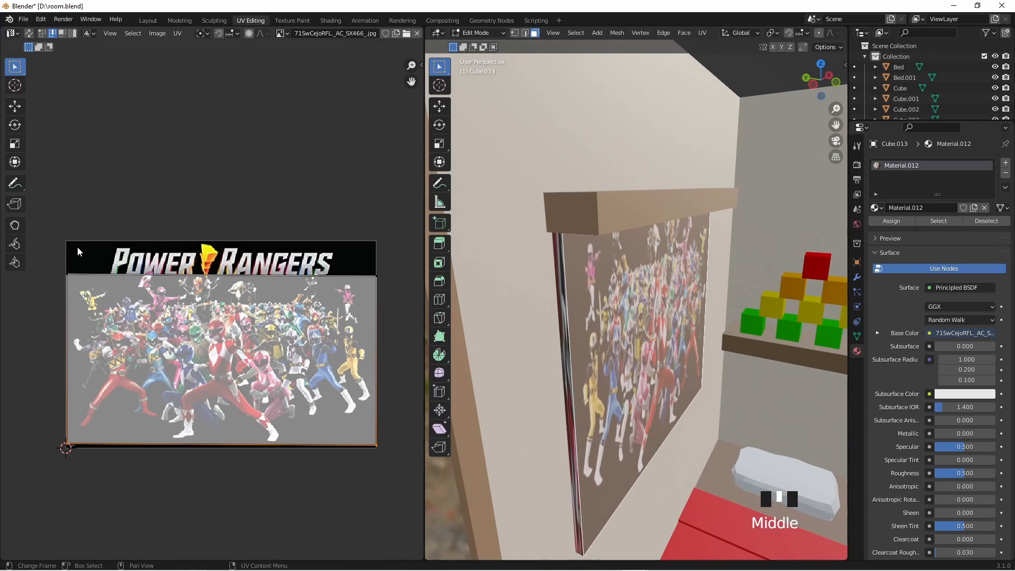
pyautogui.moveTo(415, 247); pyautogui.dragTo(30, 475)
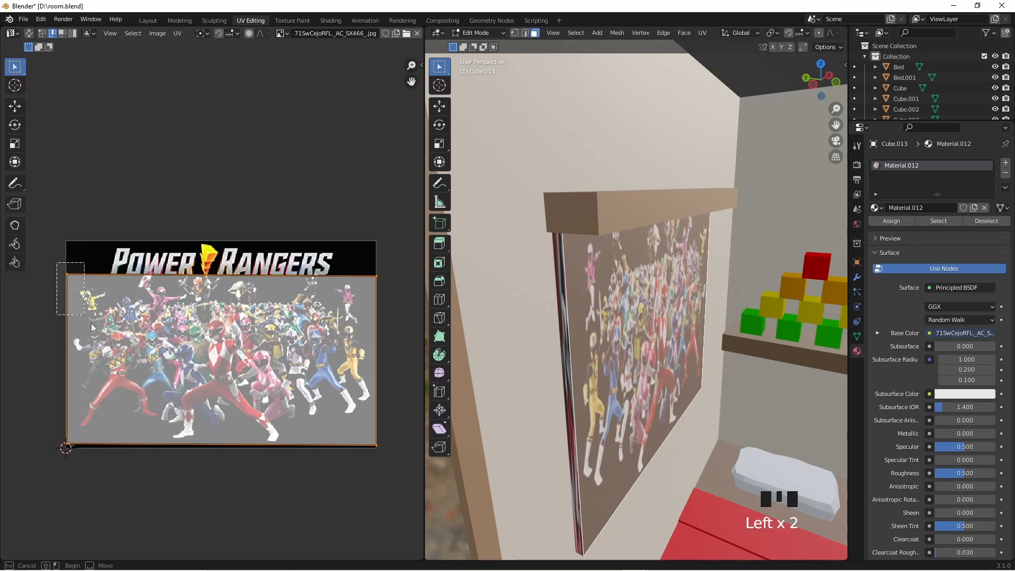
pyautogui.moveTo(56, 262); pyautogui.dragTo(394, 480)
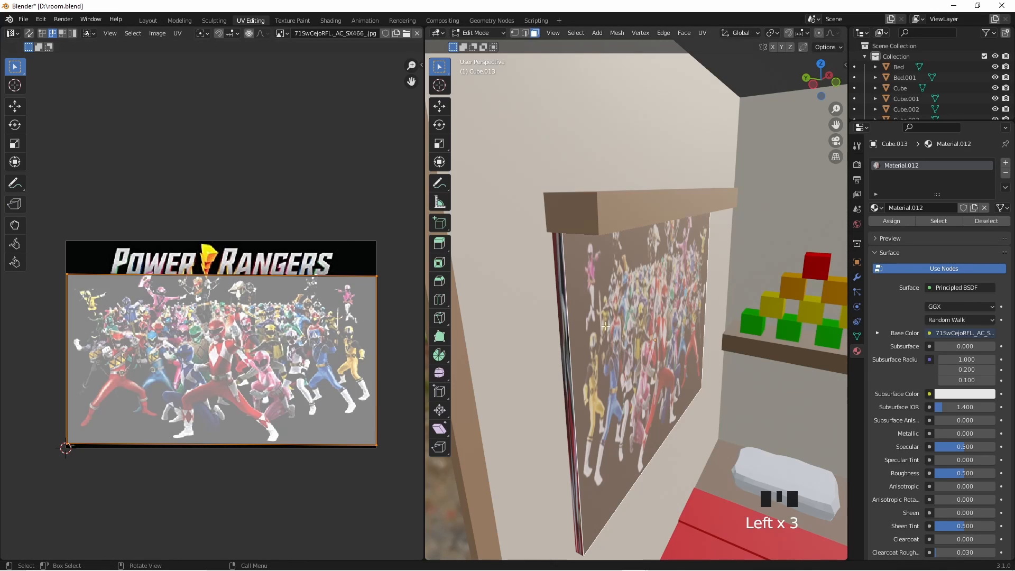
pyautogui.moveTo(606, 327); pyautogui.dragTo(466, 307, button='middle')
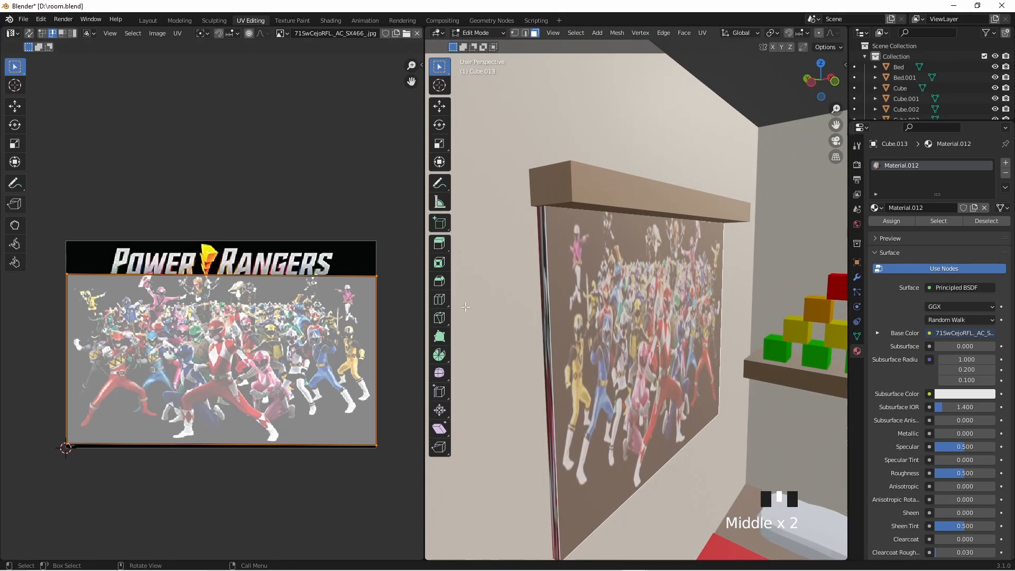
# - Return to the Layout workspace and save the room file
pyautogui.doubleClick(148, 20)
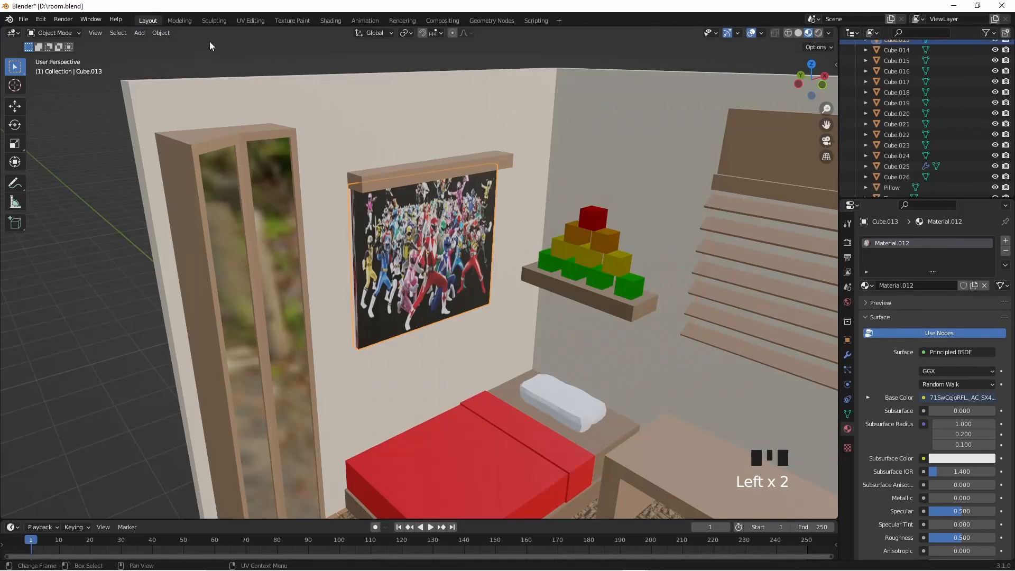
pyautogui.hotkey('ctrl', 's')
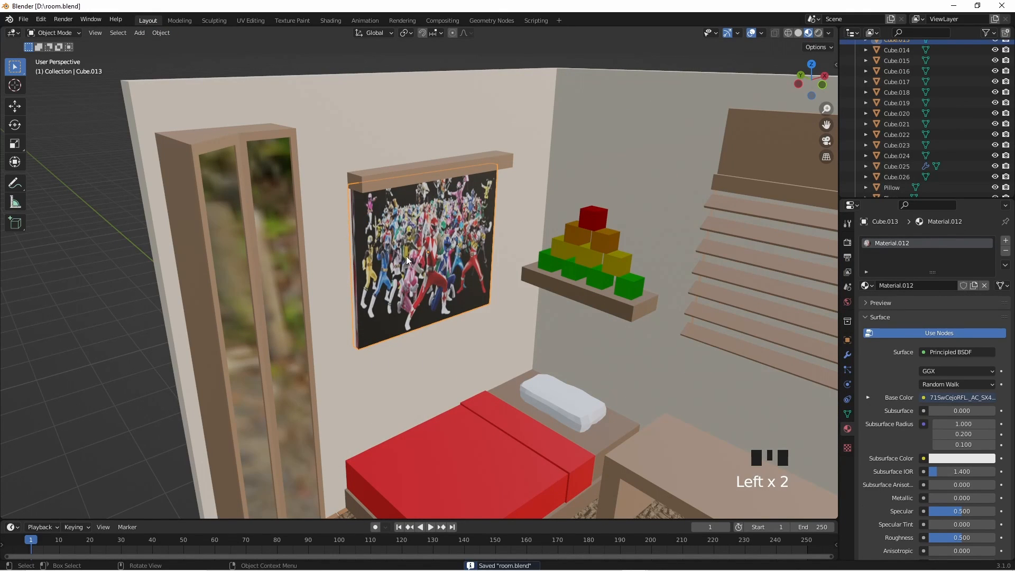
pyautogui.moveTo(406, 256); pyautogui.dragTo(419, 277, button='middle')
pyautogui.scroll(-2, 493, 300)
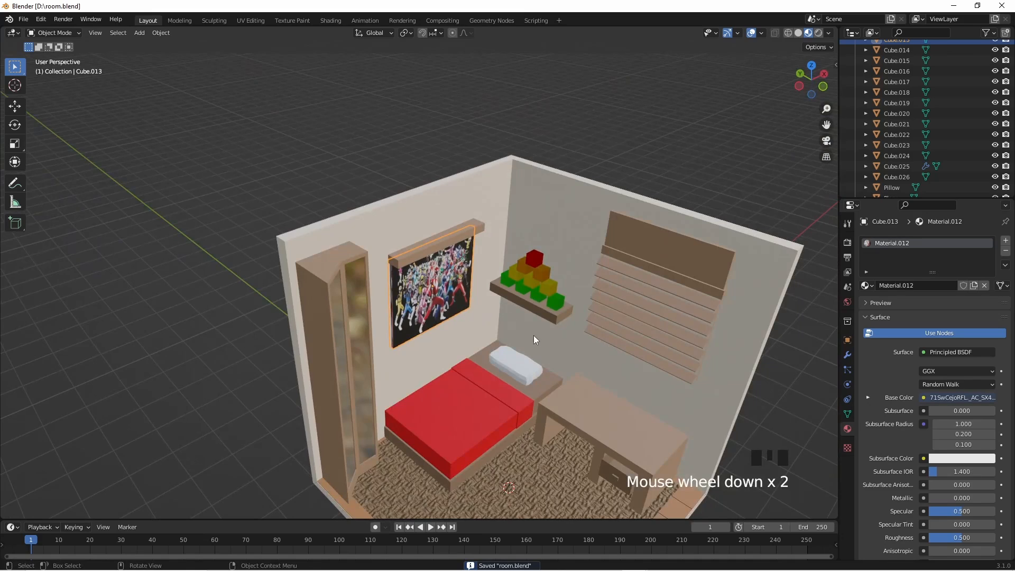
pyautogui.scroll(5, 417, 284)
pyautogui.moveTo(387, 345); pyautogui.dragTo(404, 342, button='middle')
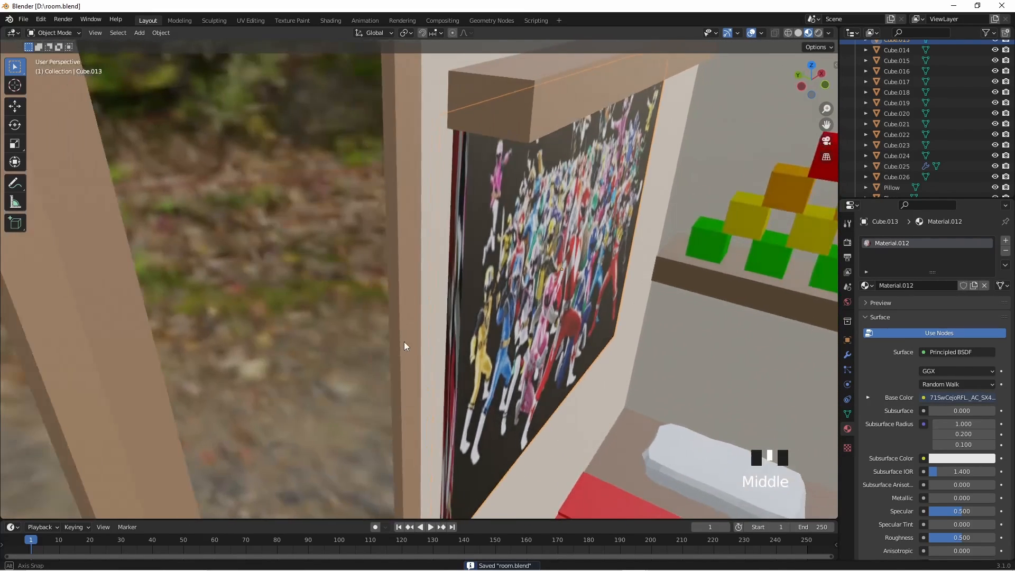
# - Separate the wall panel's narrow side face beside the wardrobe into its own object and return to Object Mode
pyautogui.click(478, 307)
pyautogui.click(480, 270)
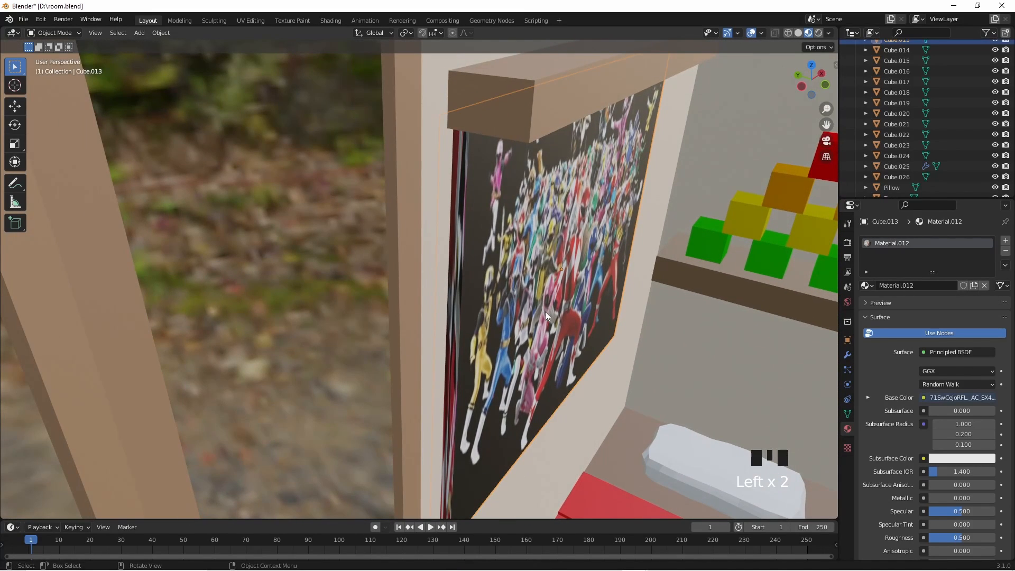
pyautogui.press('Tab')
pyautogui.click(457, 295)
pyautogui.moveTo(457, 296); pyautogui.dragTo(494, 326, button='middle')
pyautogui.keyDown('shift'); pyautogui.click(483, 261); pyautogui.keyUp('shift')
pyautogui.scroll(-3, 471, 332)
pyautogui.scroll(4, 467, 366)
pyautogui.click(476, 381)
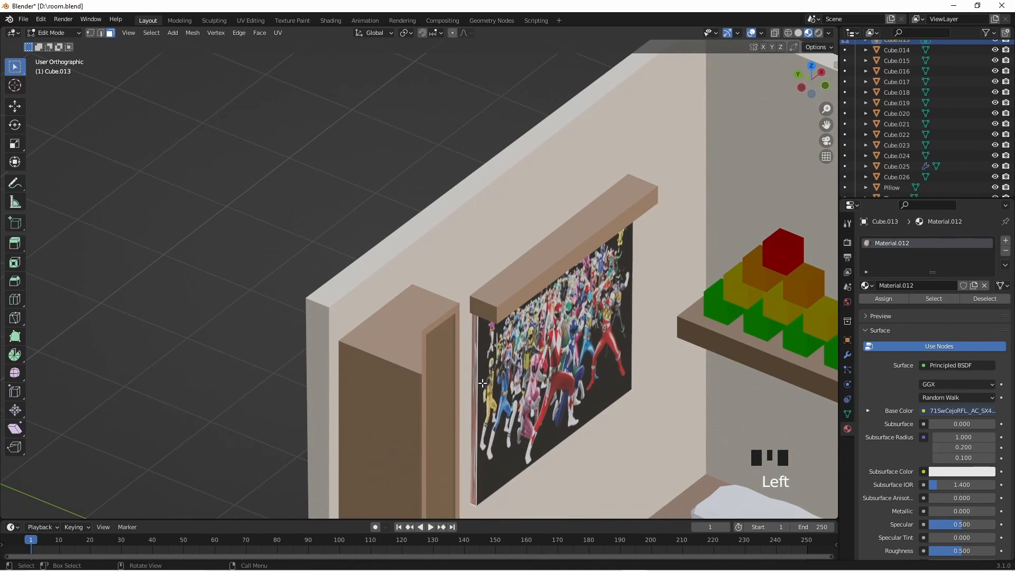
pyautogui.press('p')
pyautogui.click(482, 383)
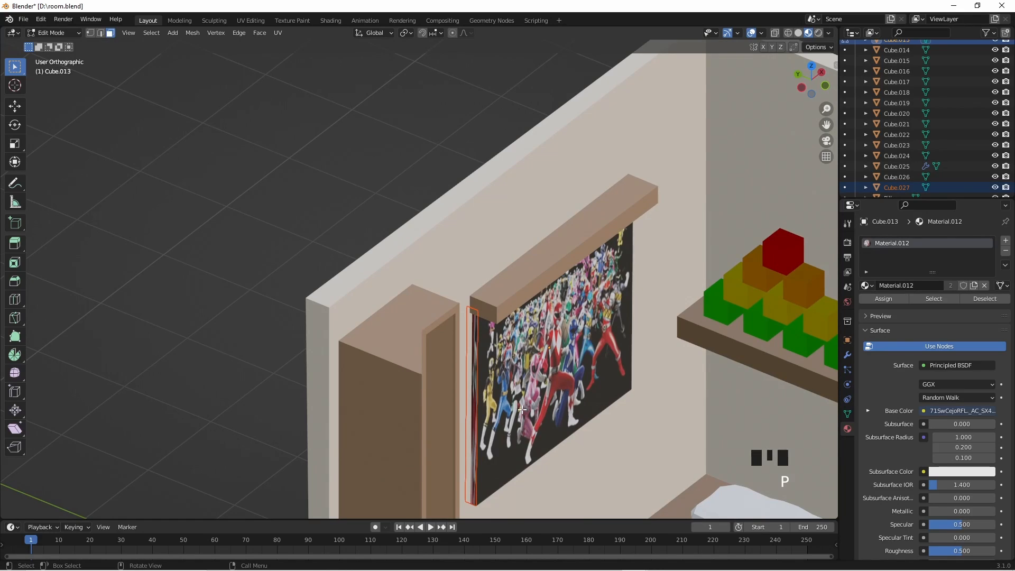
pyautogui.press('Tab')
# - Select the separated side strip, remove its image material and give it a new material
pyautogui.scroll(-1, 506, 436)
pyautogui.scroll(4, 546, 435)
pyautogui.keyDown('shift'); pyautogui.moveTo(546, 435); pyautogui.dragTo(470, 255, button='middle'); pyautogui.keyUp('shift')
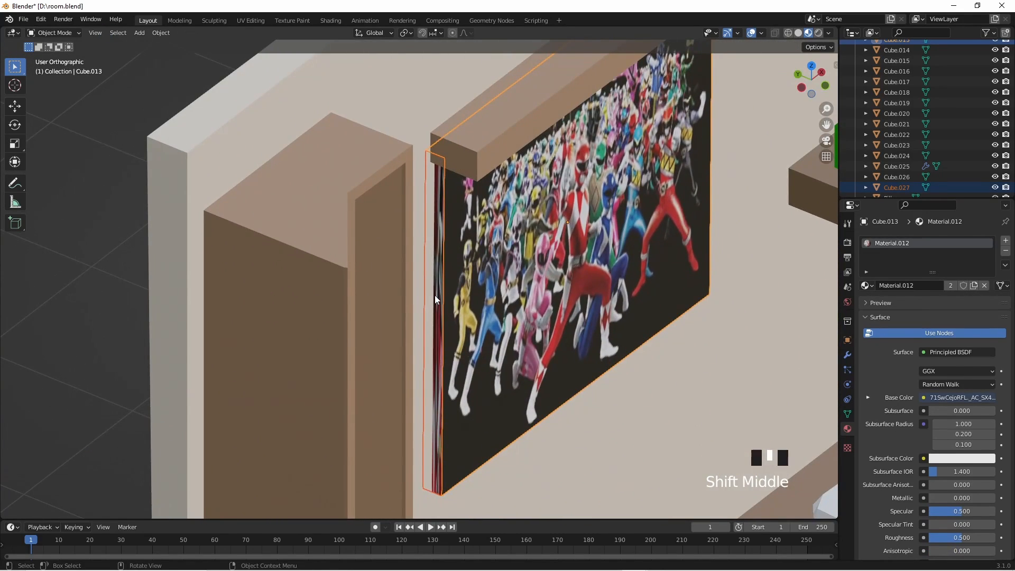
pyautogui.click(442, 296)
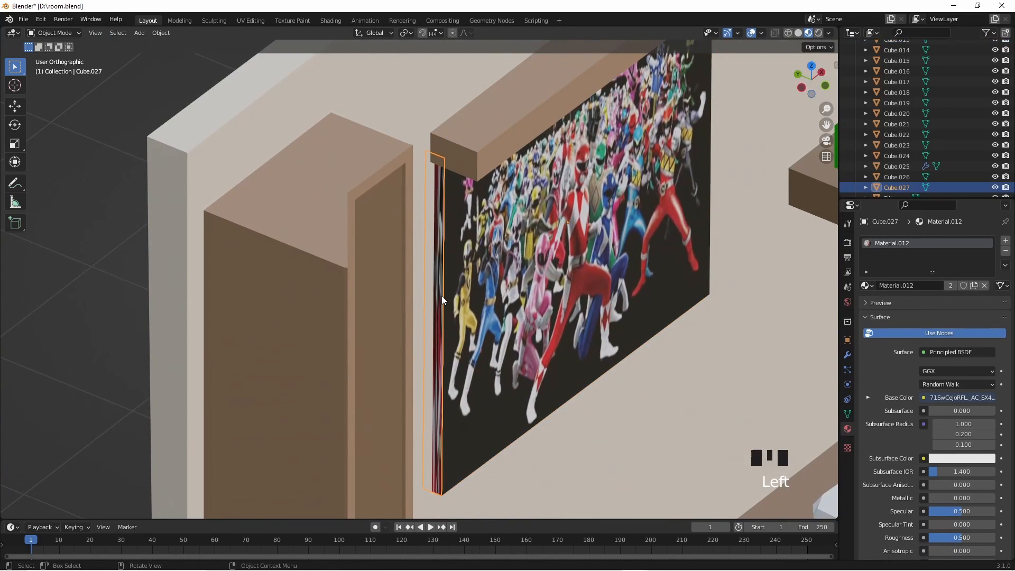
pyautogui.click(1006, 252)
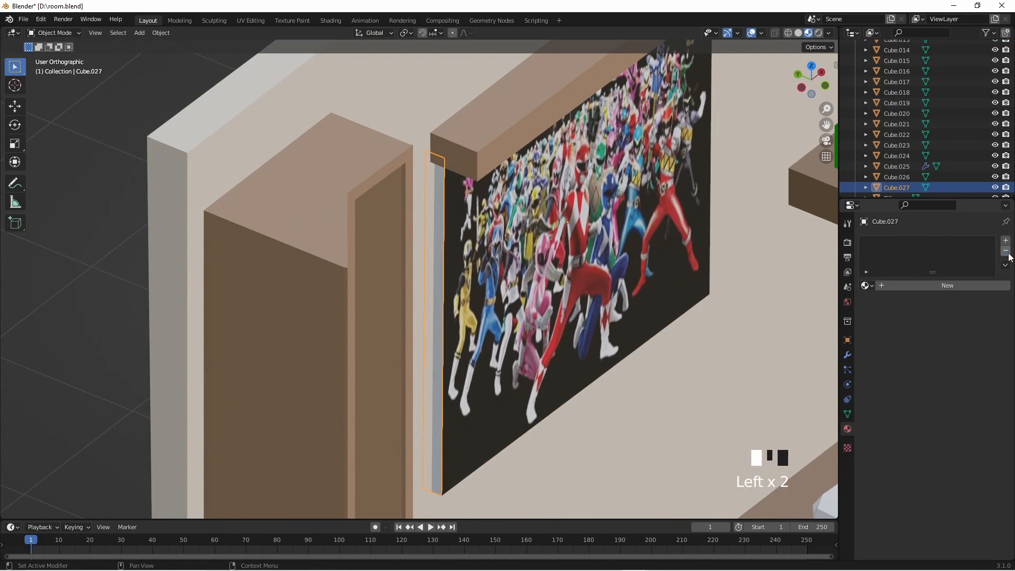
pyautogui.click(942, 286)
# - Set the side strip material's base color to near-black with an HSV value of 0.042
pyautogui.click(956, 398)
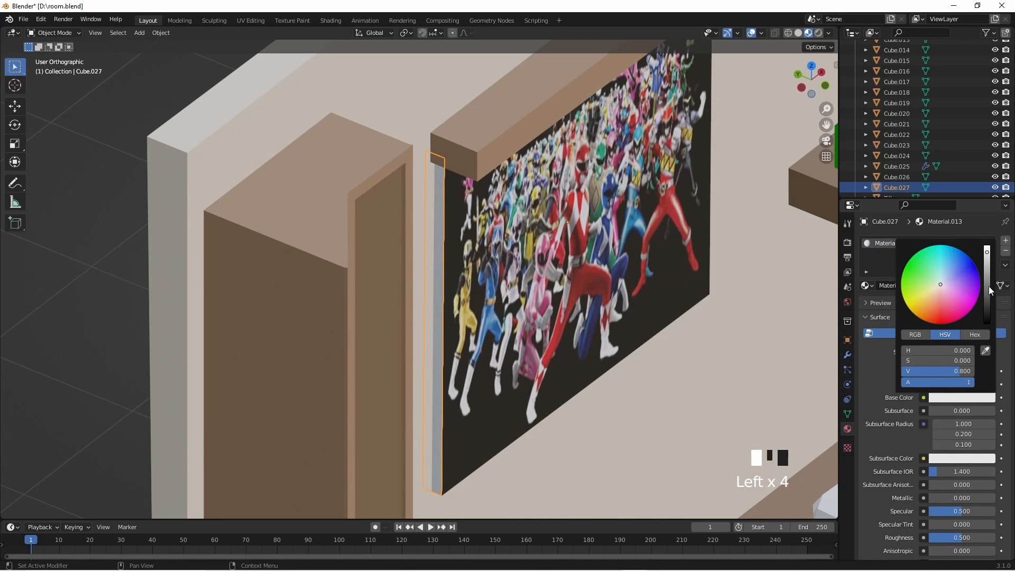
pyautogui.moveTo(988, 289); pyautogui.dragTo(987, 330)
pyautogui.click(125, 279)
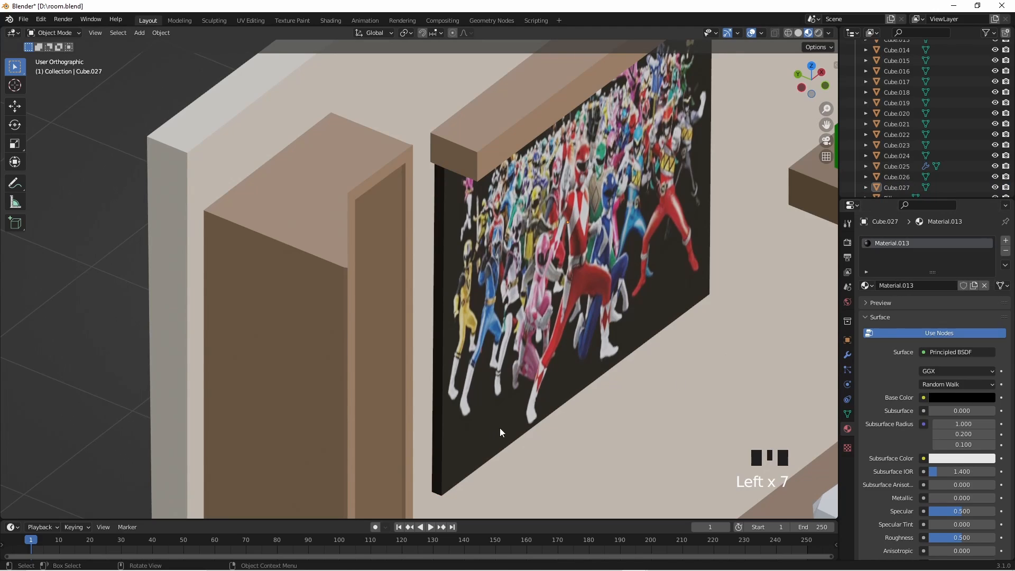
pyautogui.click(941, 397)
pyautogui.click(986, 312)
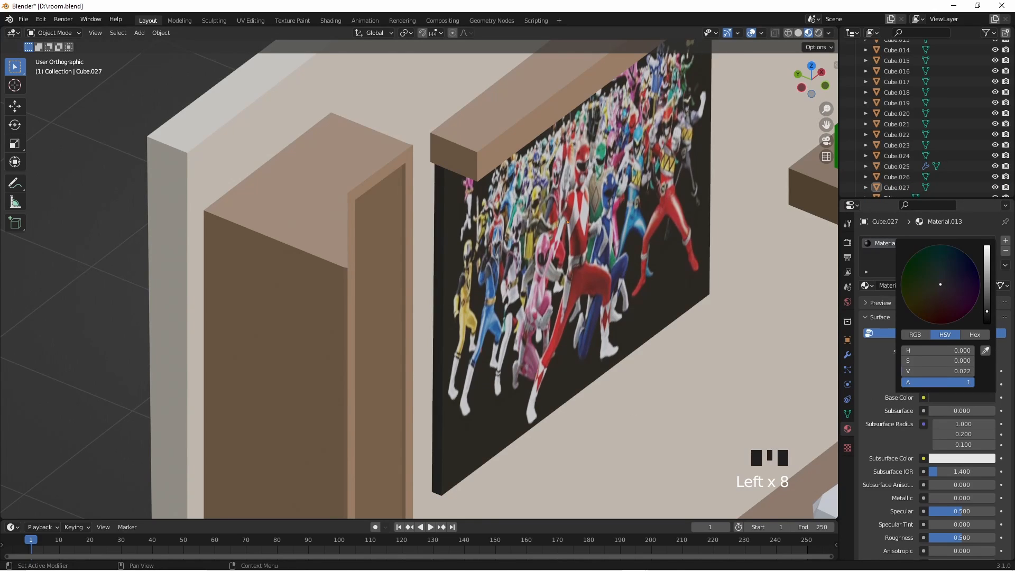
pyautogui.moveTo(987, 310); pyautogui.dragTo(987, 306)
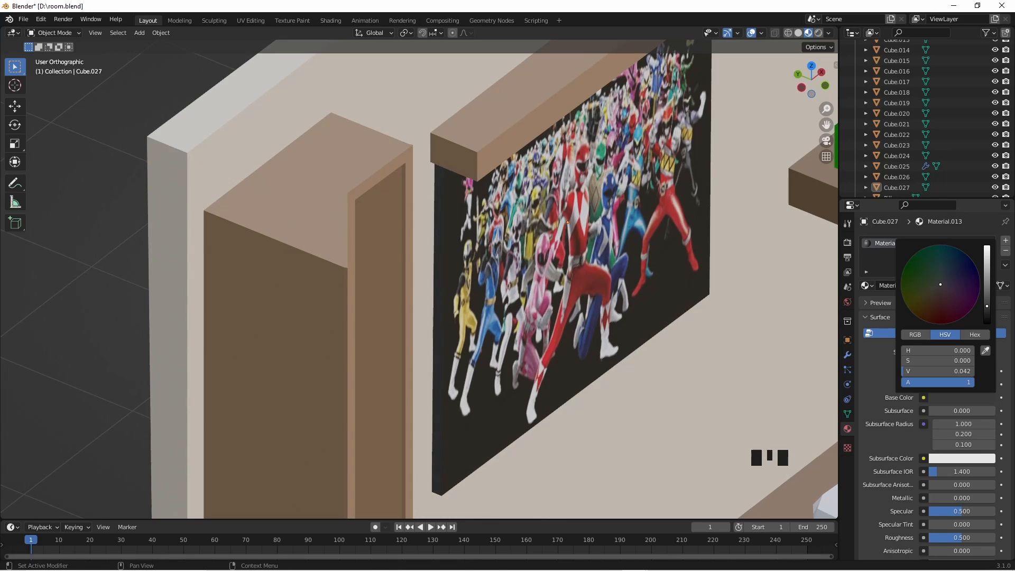
# - View the whole room and save the file
pyautogui.scroll(-5, 635, 363)
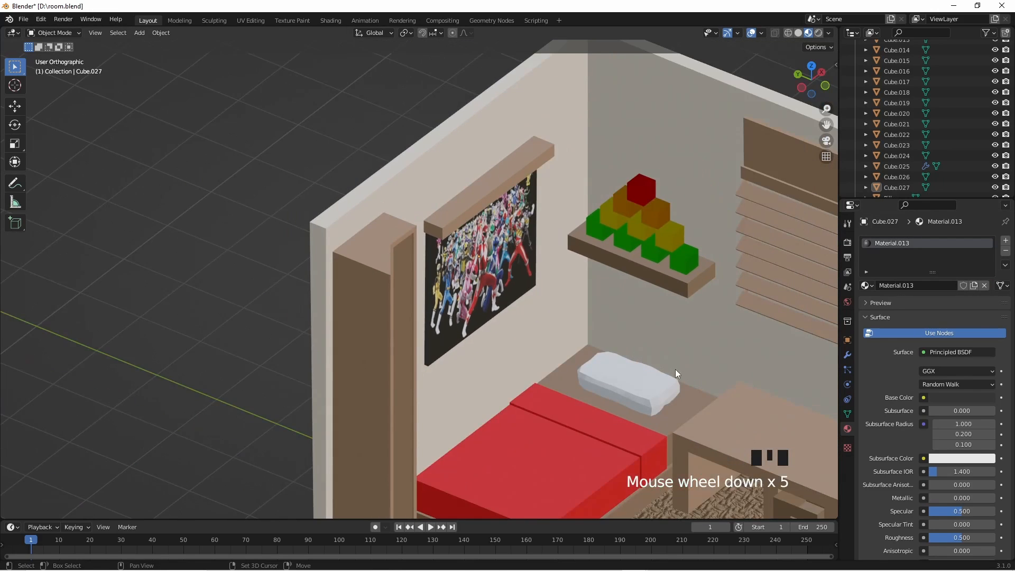
pyautogui.keyDown('shift'); pyautogui.moveTo(673, 376); pyautogui.dragTo(571, 317, button='middle'); pyautogui.keyUp('shift')
pyautogui.scroll(-3, 571, 317)
pyautogui.moveTo(595, 356); pyautogui.dragTo(569, 357, button='middle')
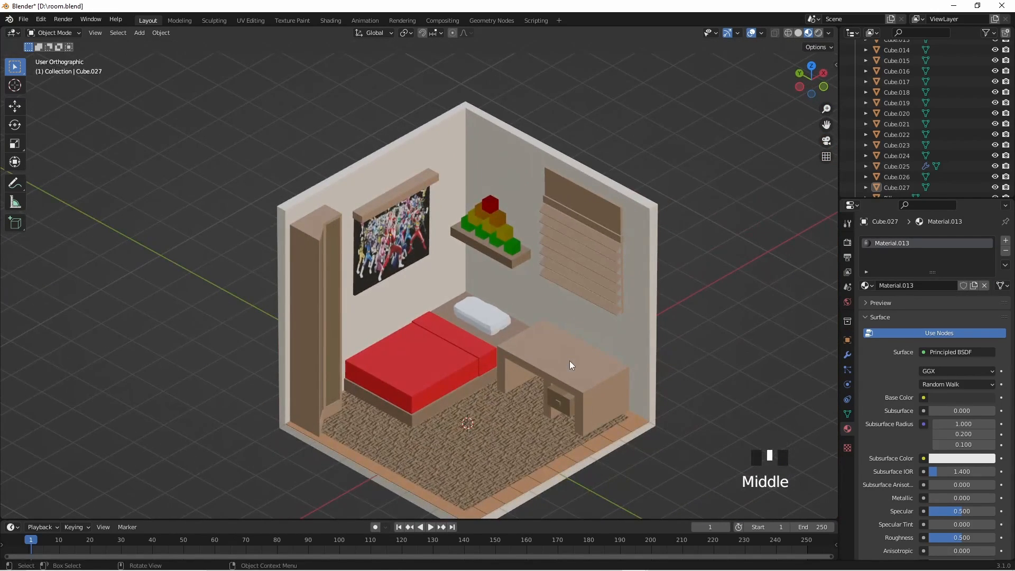
pyautogui.hotkey('ctrl', 's')
# - Preview the room in Rendered shading and return to Material Preview
pyautogui.moveTo(572, 361)
pyautogui.mouseDown(button='middle')
pyautogui.moveTo(587, 346)
pyautogui.moveTo(564, 363)
pyautogui.moveTo(576, 349)
pyautogui.mouseUp(button='middle')
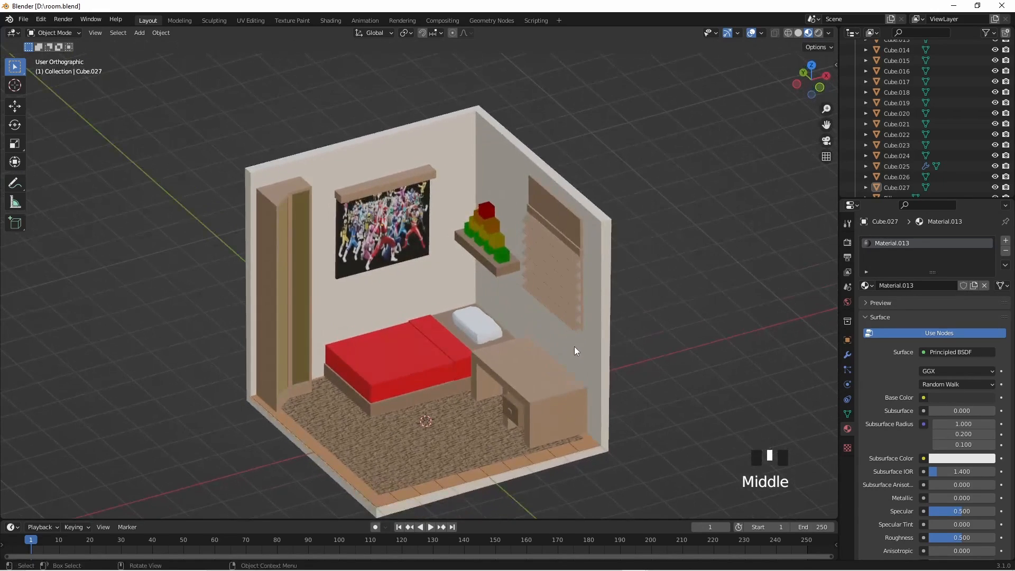
pyautogui.click(819, 33)
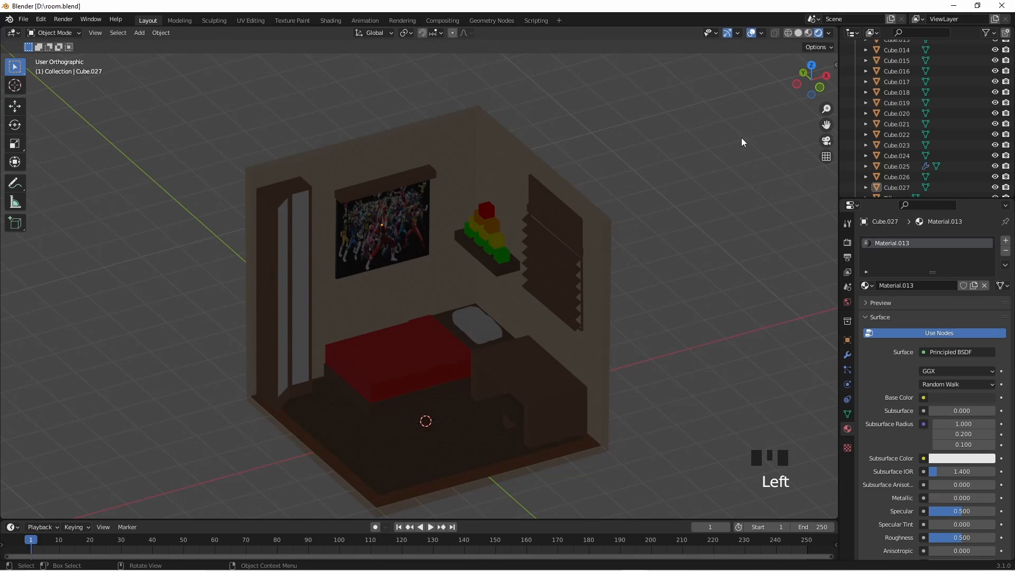
pyautogui.click(810, 33)
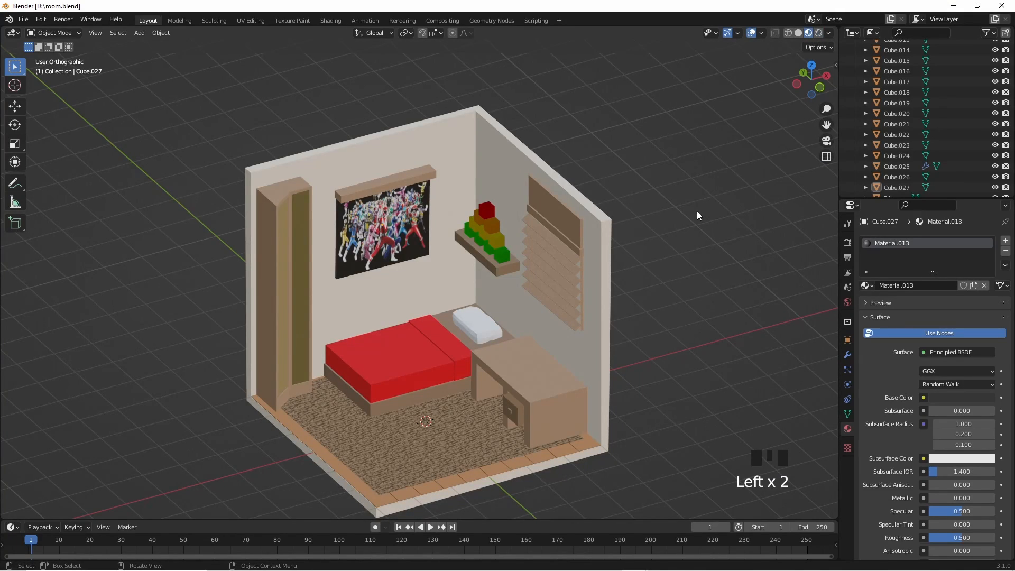